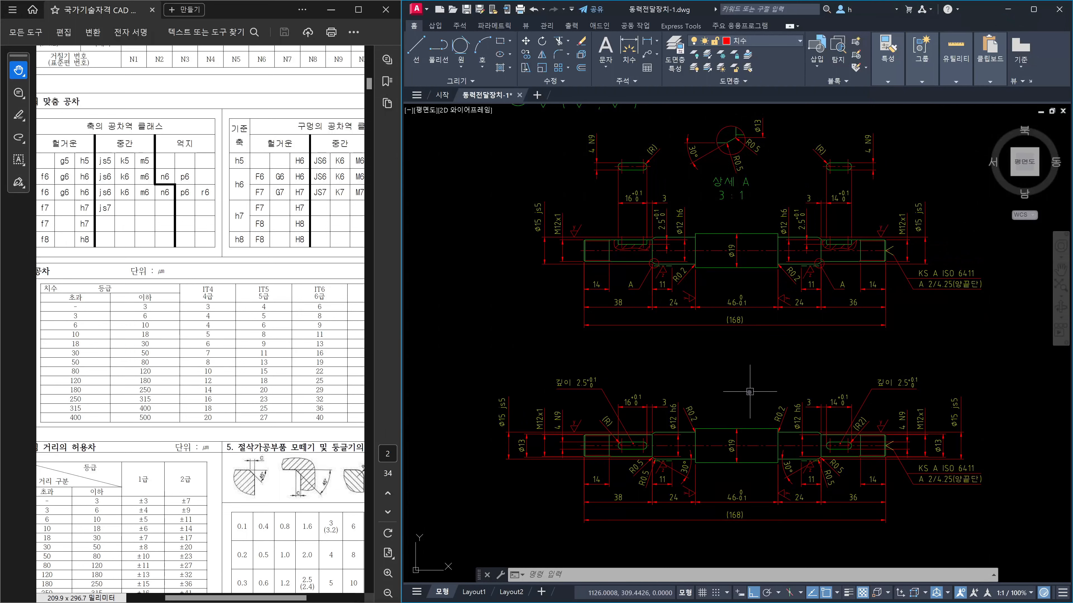
Copy the upper dimensioned shaft view with its detail and key views straight down to below the second shaft view
type("co")
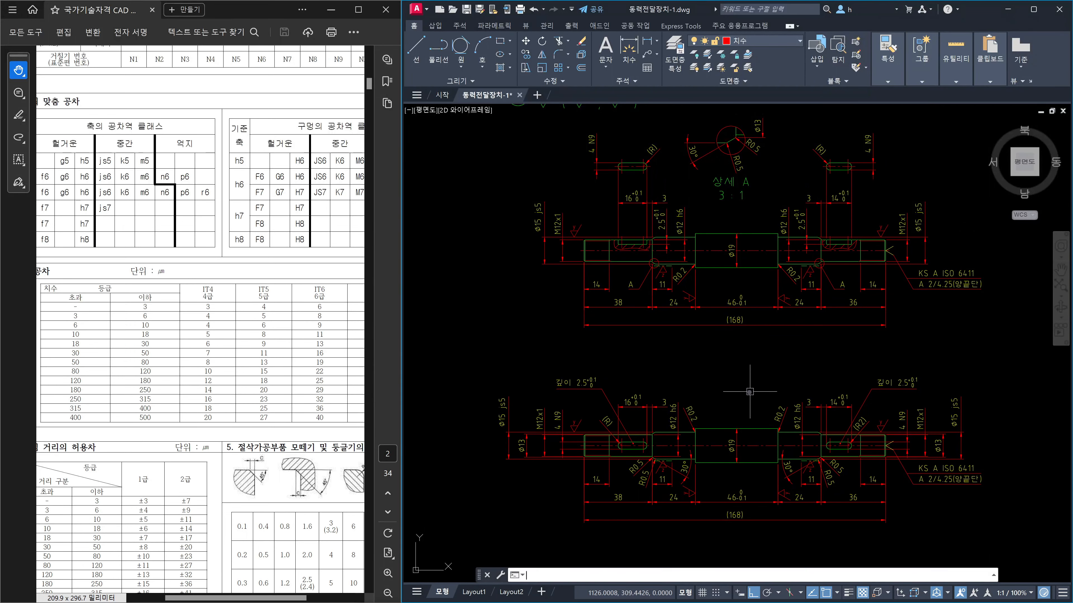
key("Return")
scroll(745, 321, "down", 2)
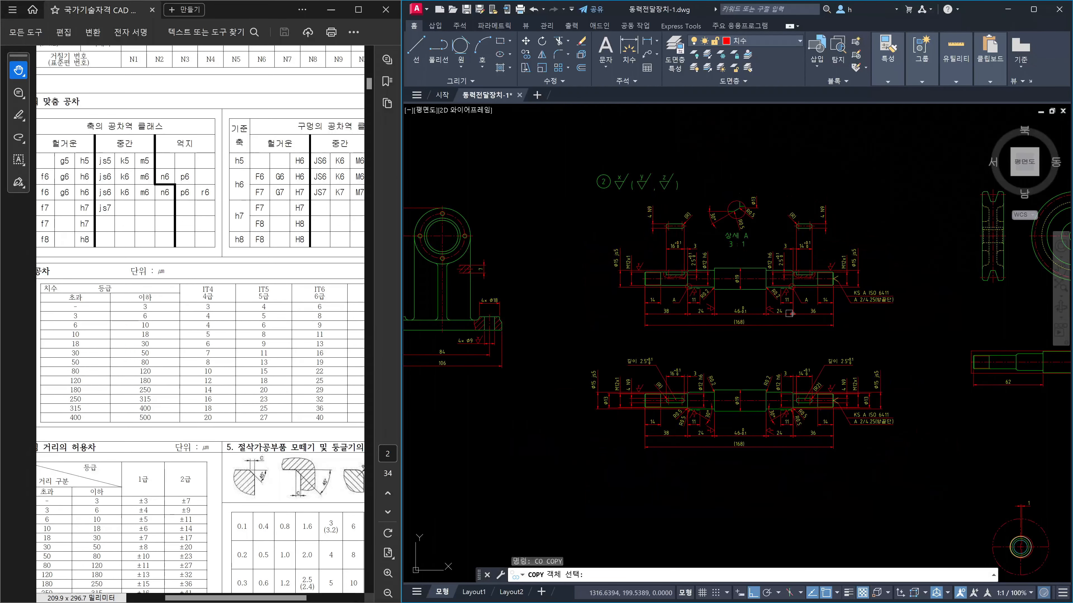
left_click(898, 349)
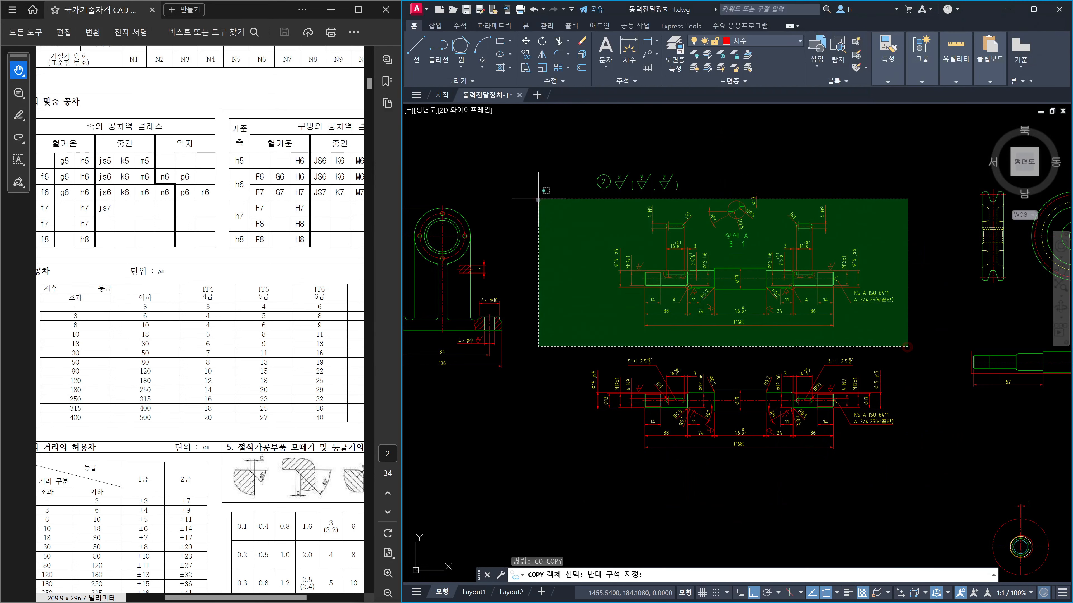
left_click(538, 200)
key("Return")
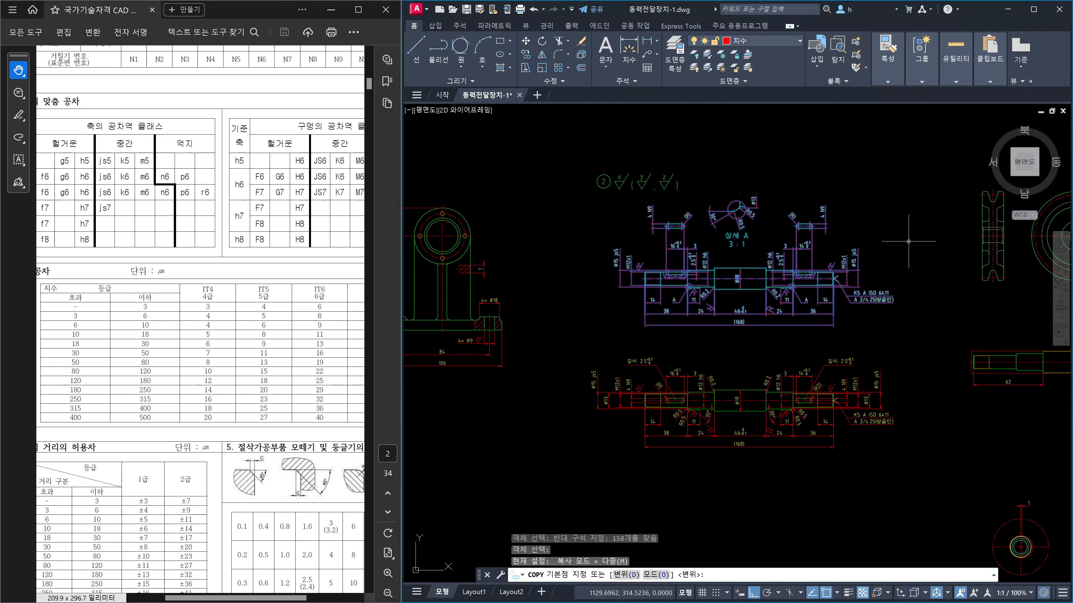
left_click(903, 234)
scroll(903, 236, "down", 3)
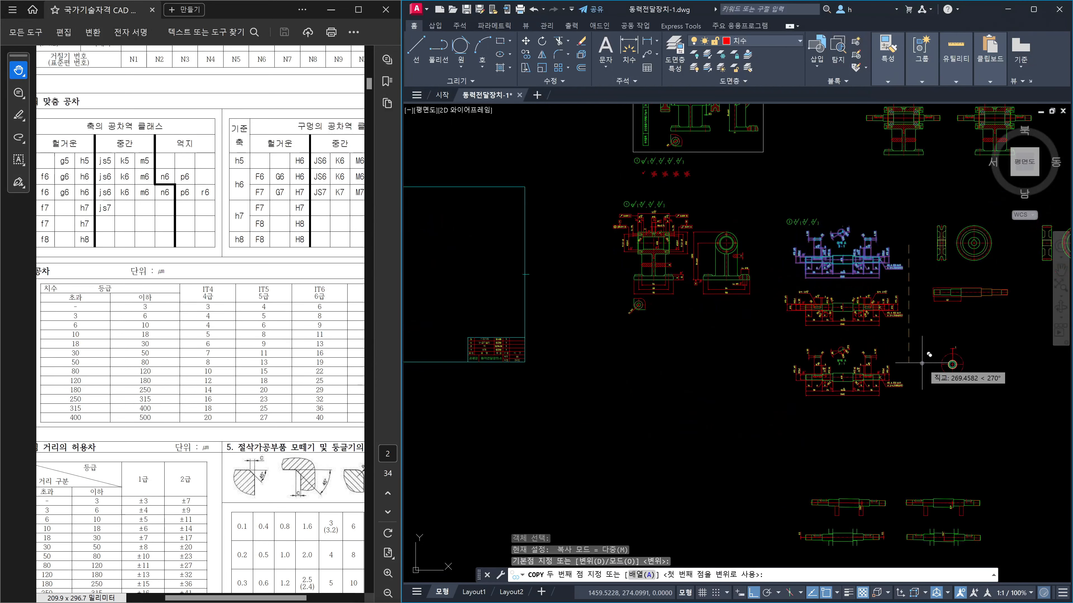
left_click(923, 359)
key("Escape")
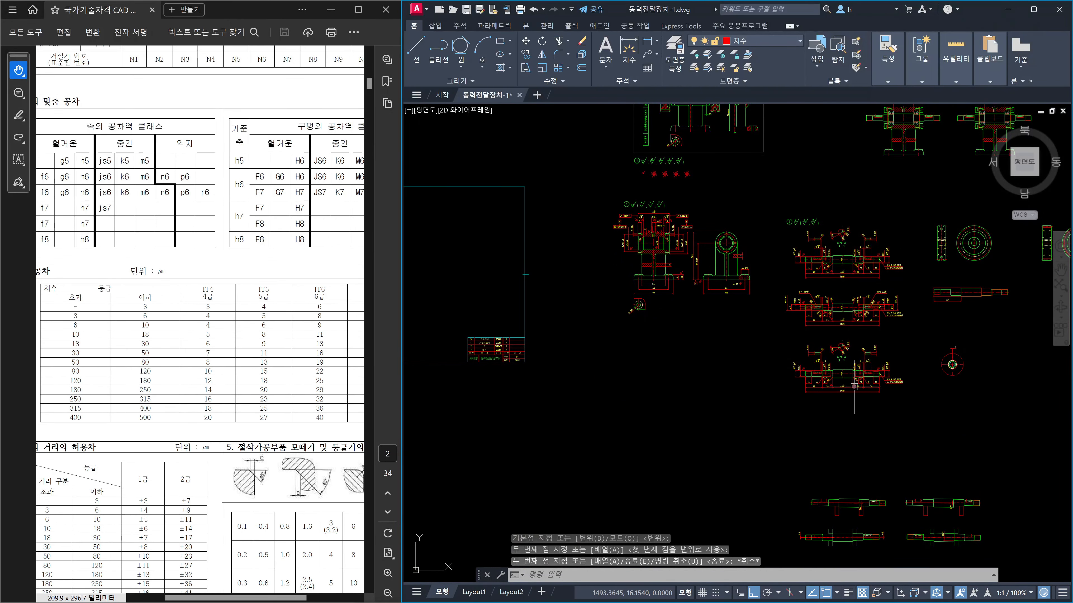
Stretch the M12x1 and ø15 js5 dimensions at the copied shaft's right end outward by 8 mm
scroll(896, 380, "up", 8)
middle_click_drag(733, 402, 826, 410)
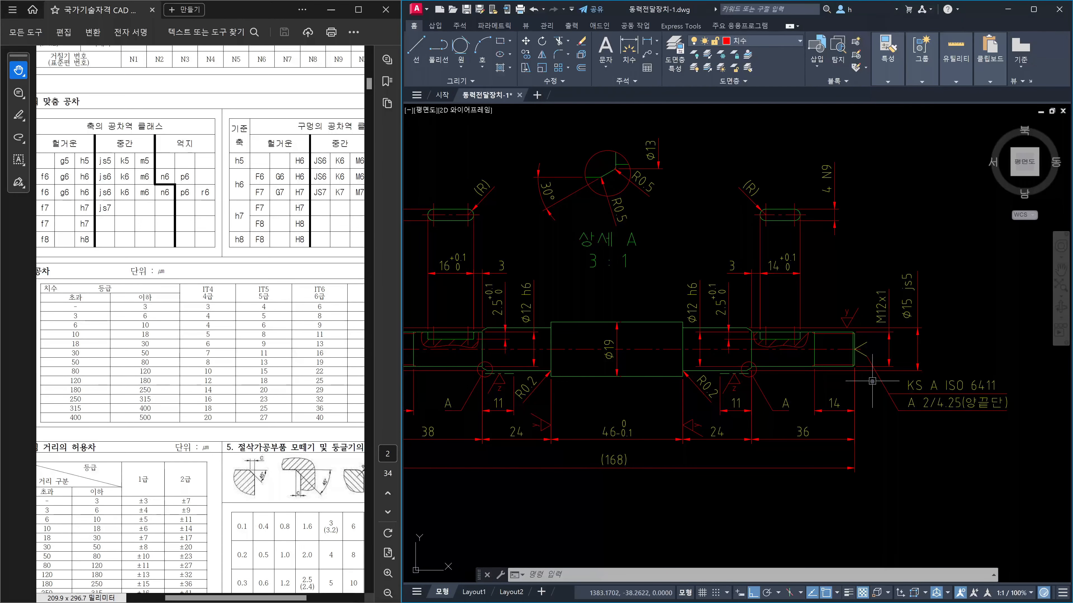
scroll(872, 381, "up", 5)
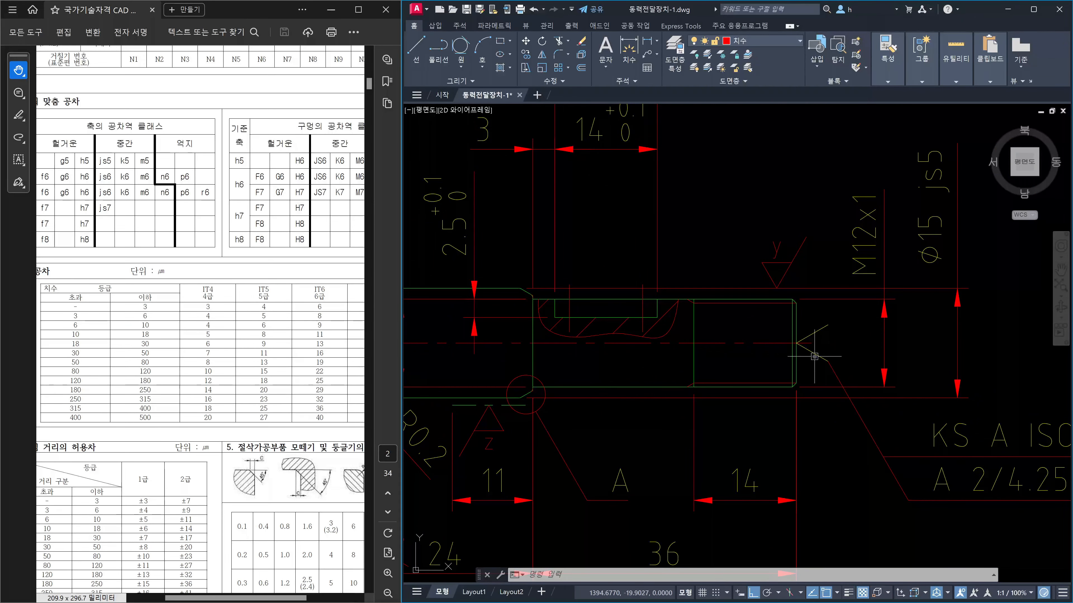
mouse_move(814, 357)
scroll(899, 352, "down", 3)
scroll(853, 378, "up", 2)
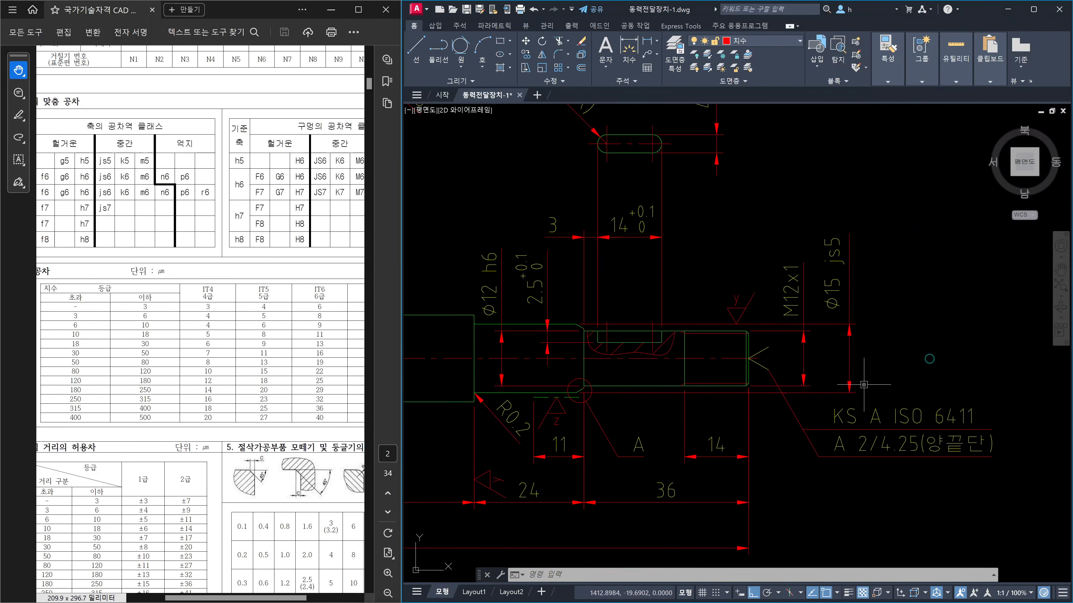
type("s")
key("Return")
left_click(884, 396)
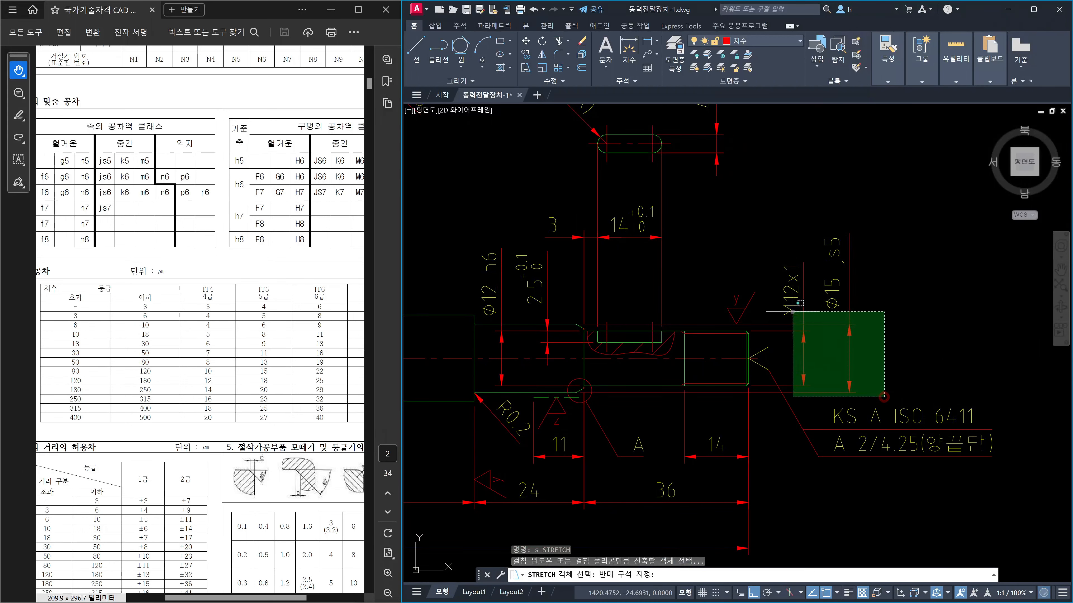
left_click(793, 312)
key("Return")
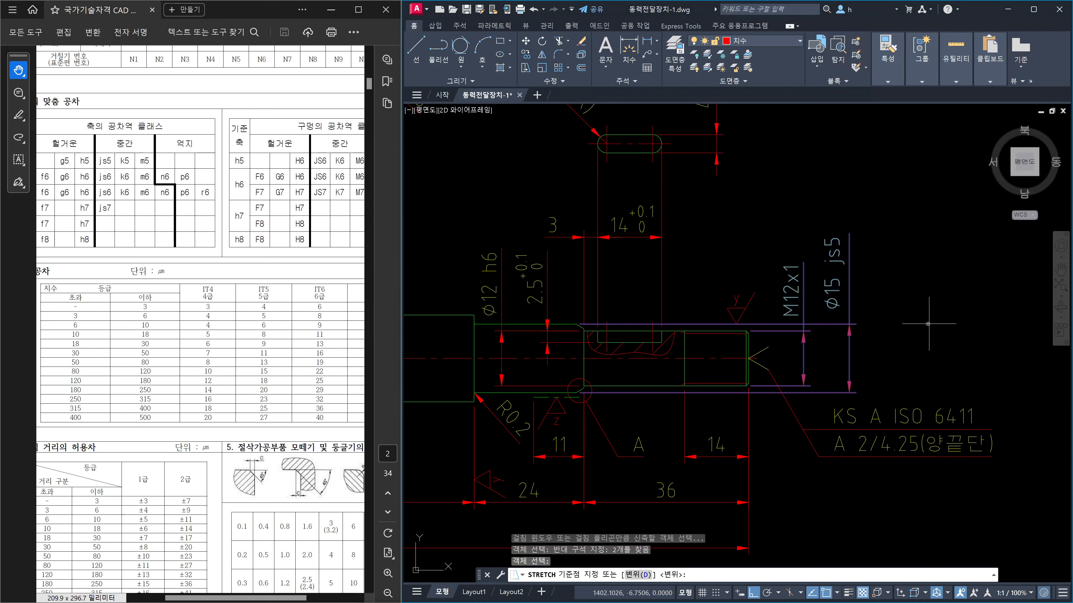
left_click(912, 324)
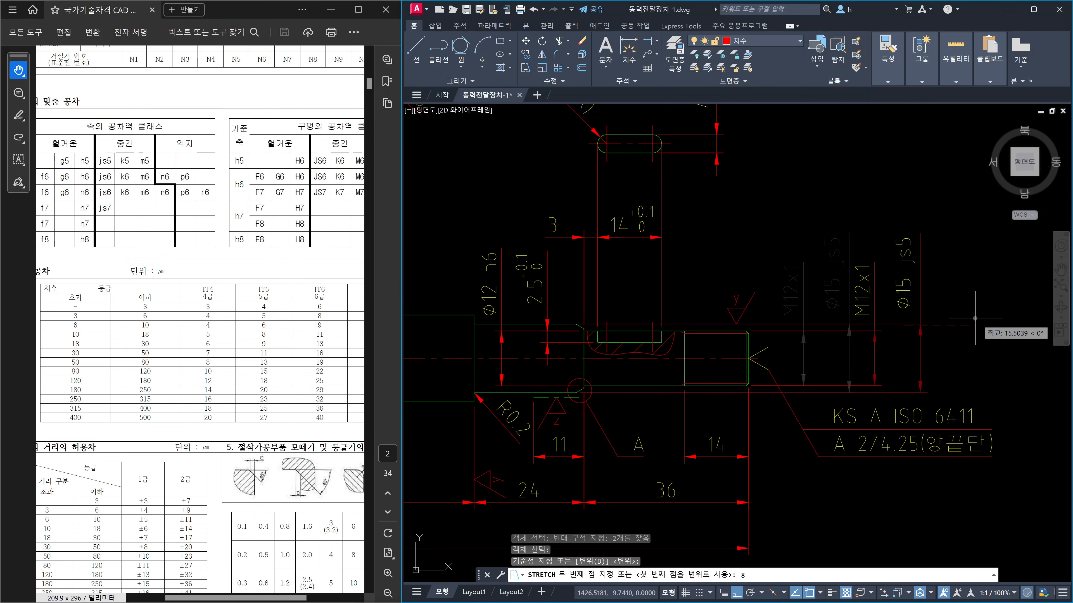
type("8")
key("Return")
key("Escape")
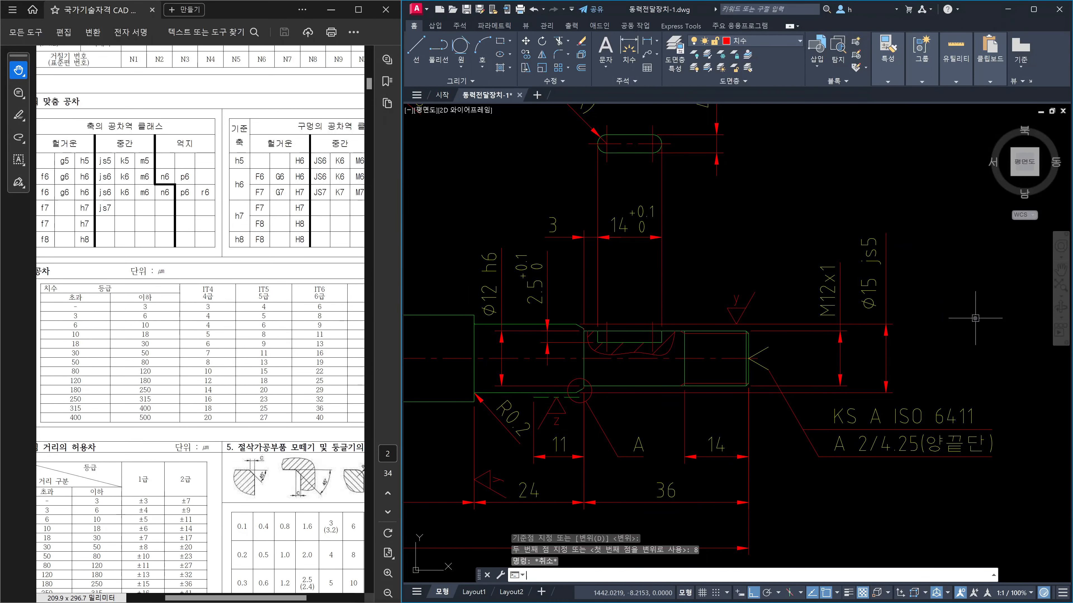
Stretch the right end of the copied shaft's horizontal centreline outward by 8 mm
scroll(747, 360, "up", 5)
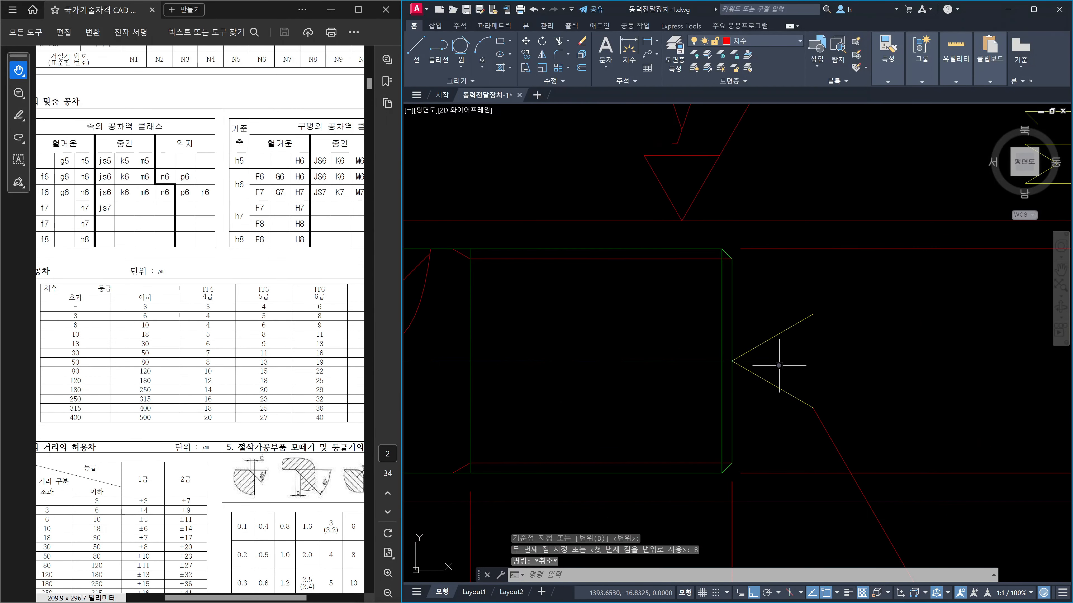
type("s")
key("Return")
left_click(794, 371)
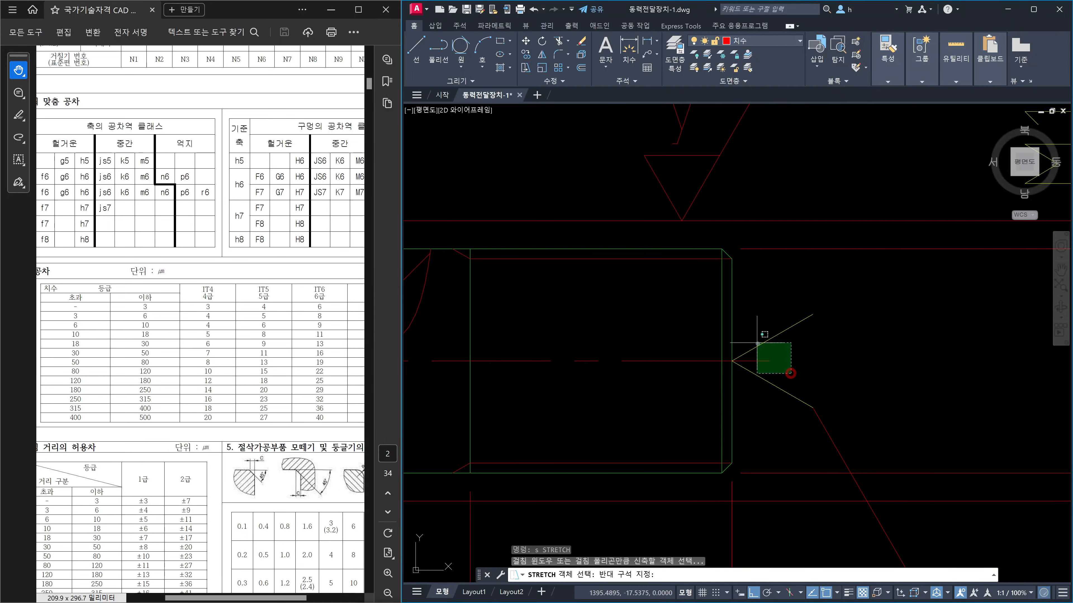
left_click(759, 350)
key("Return")
left_click(809, 360)
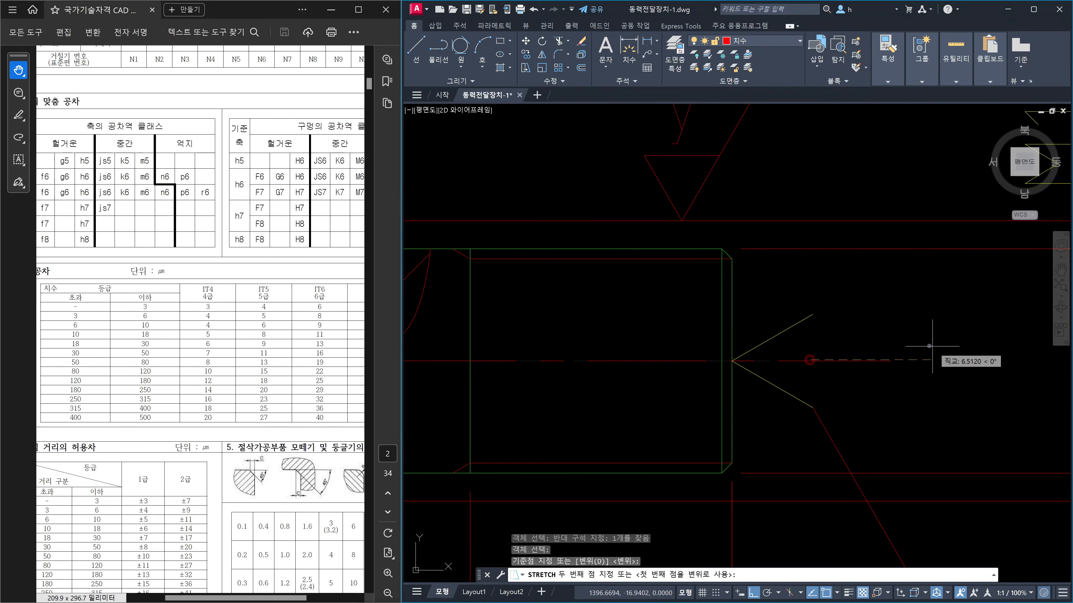
type("8")
key("Return")
key("Escape")
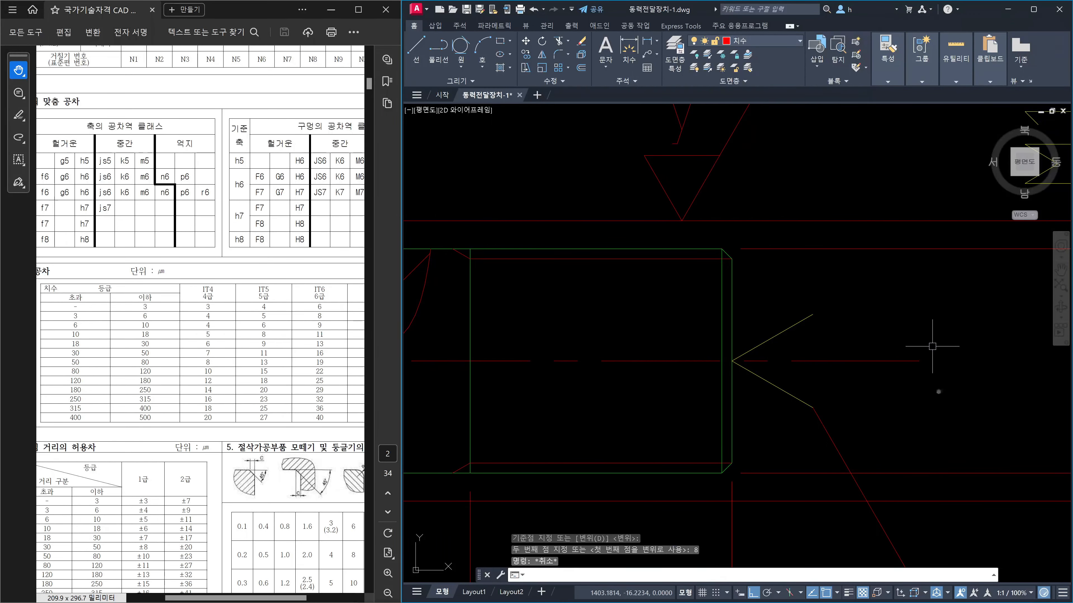
Stretch the M12x1 and ø15 js5 dimensions at the copied shaft's left end outward by 8 mm
scroll(948, 353, "down", 4)
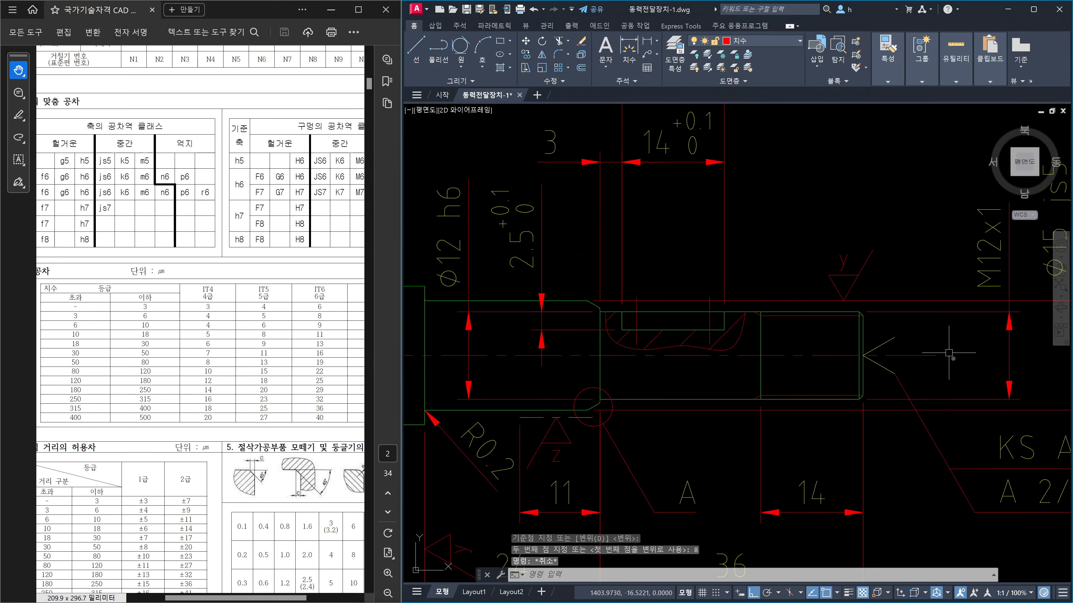
scroll(948, 359, "down", 3)
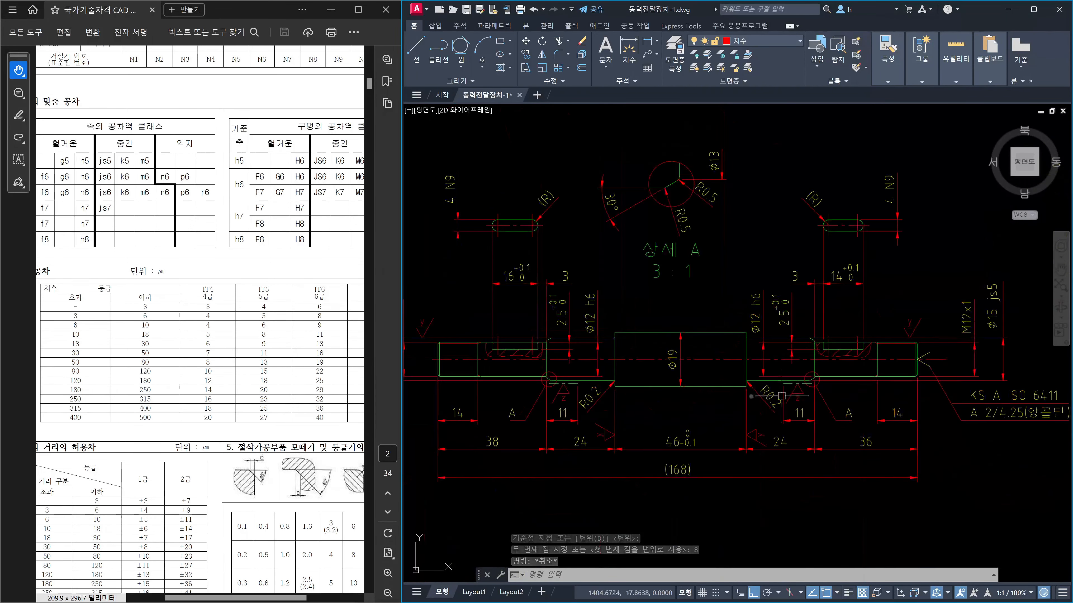
scroll(566, 381, "up", 4)
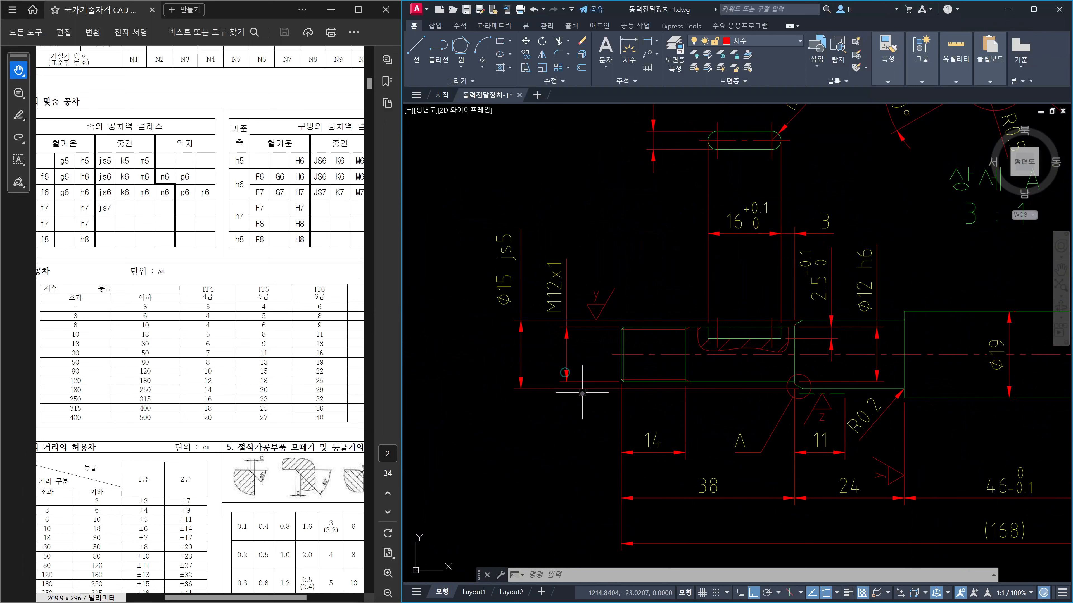
type("s")
key("Return")
left_click(579, 409)
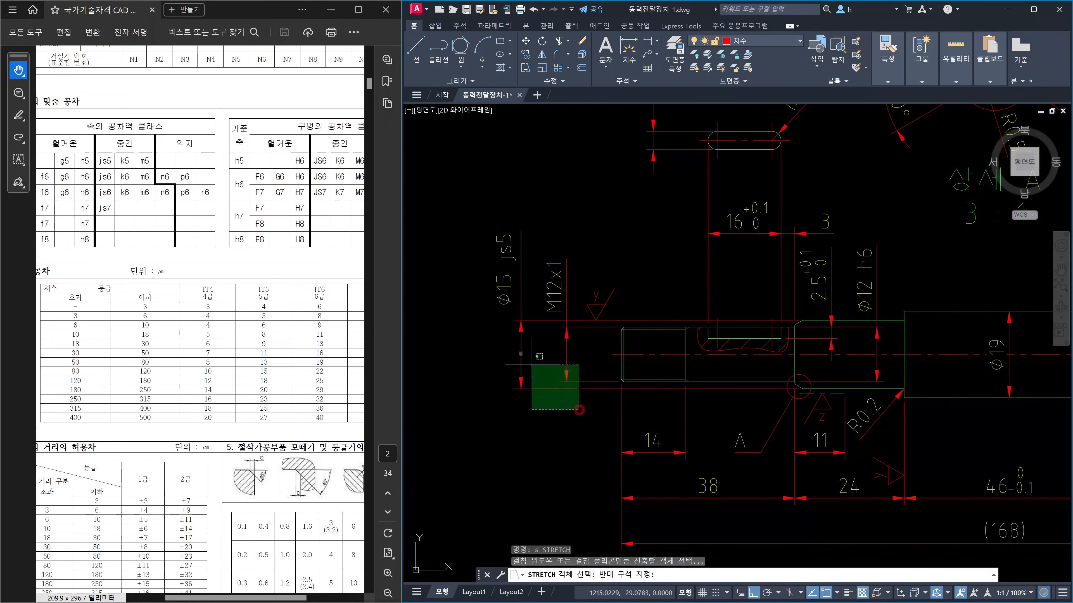
left_click(485, 293)
key("Return")
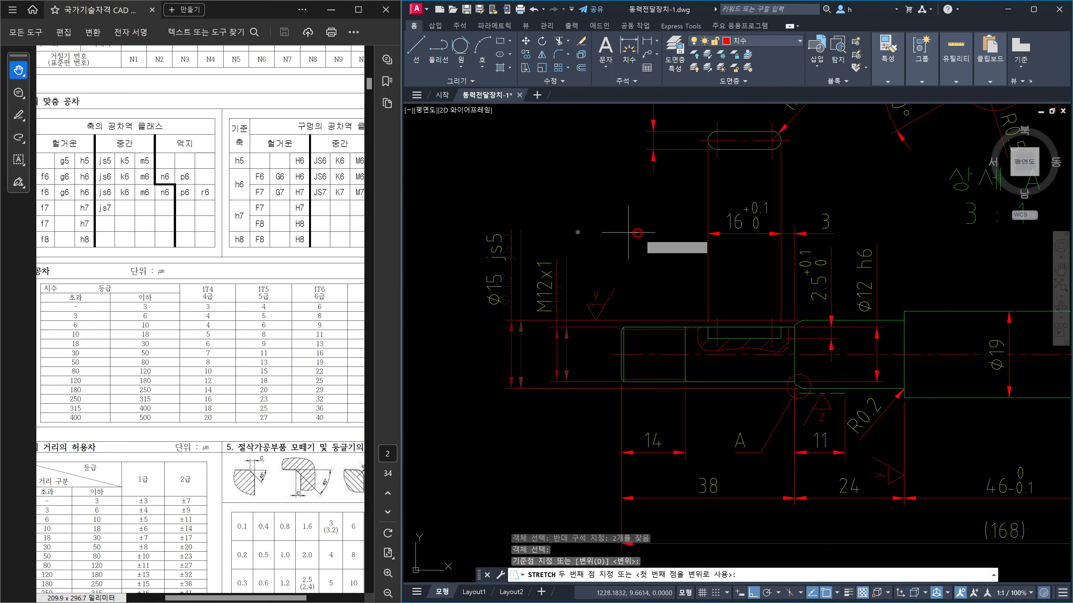
left_click(637, 232)
type("8")
key("Return")
key("Escape")
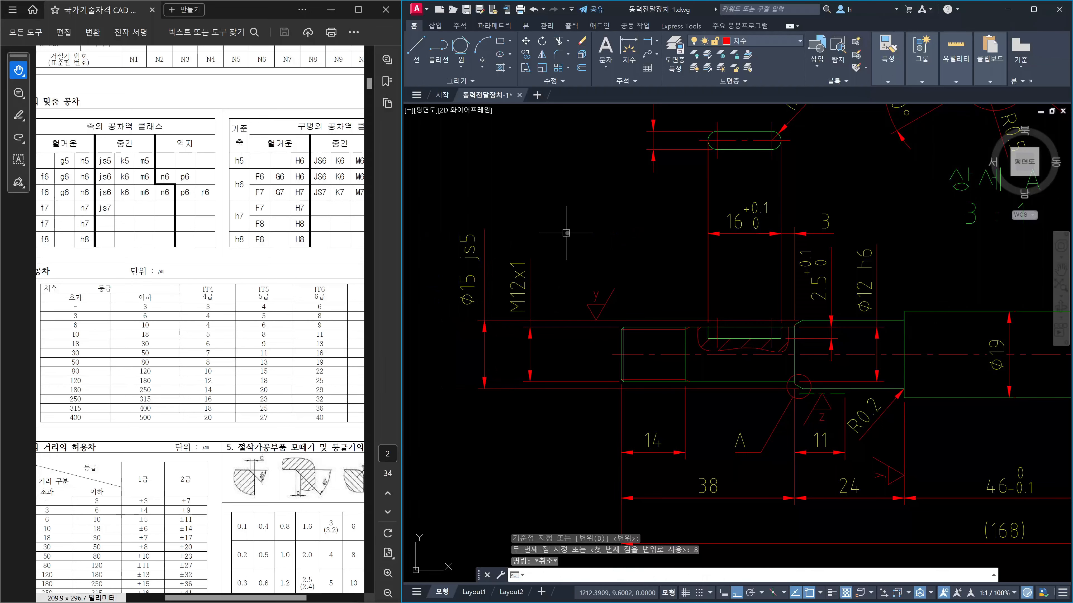
Lengthen the left end of the copied shaft's centreline by a delta of 8 mm
key("Escape")
type("len")
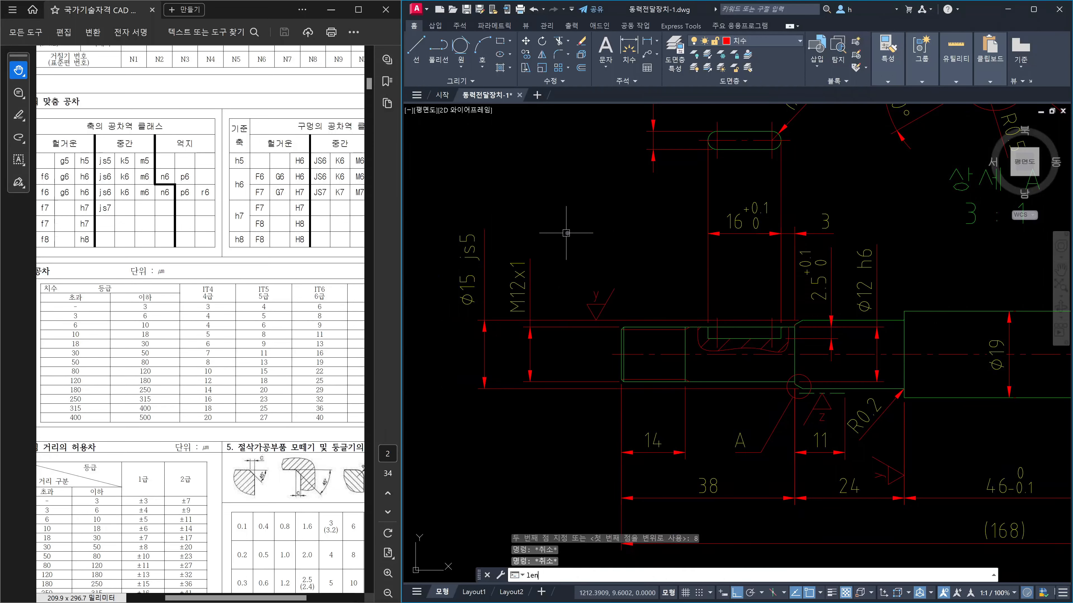
key("Return")
type("de")
key("Return")
type("8")
key("Return")
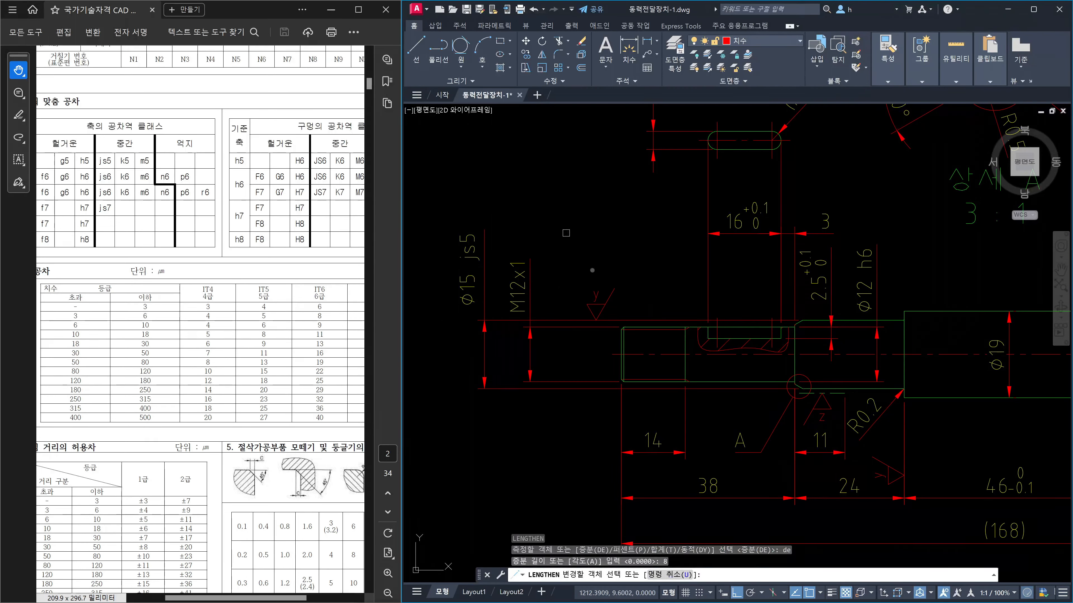
left_click(653, 354)
key("Escape")
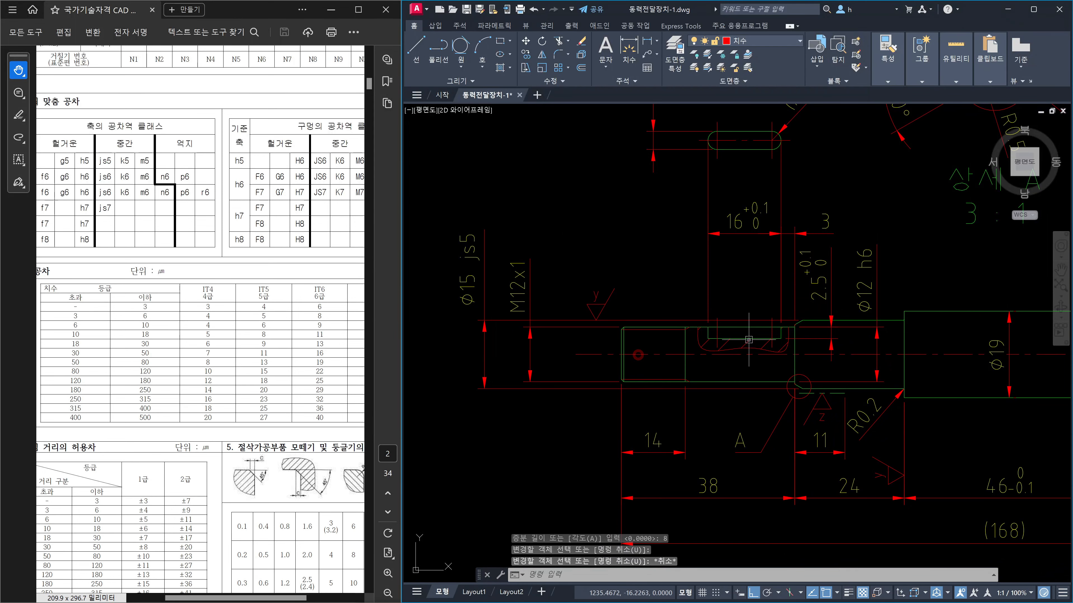
scroll(748, 340, "down", 3)
scroll(780, 378, "up", 5)
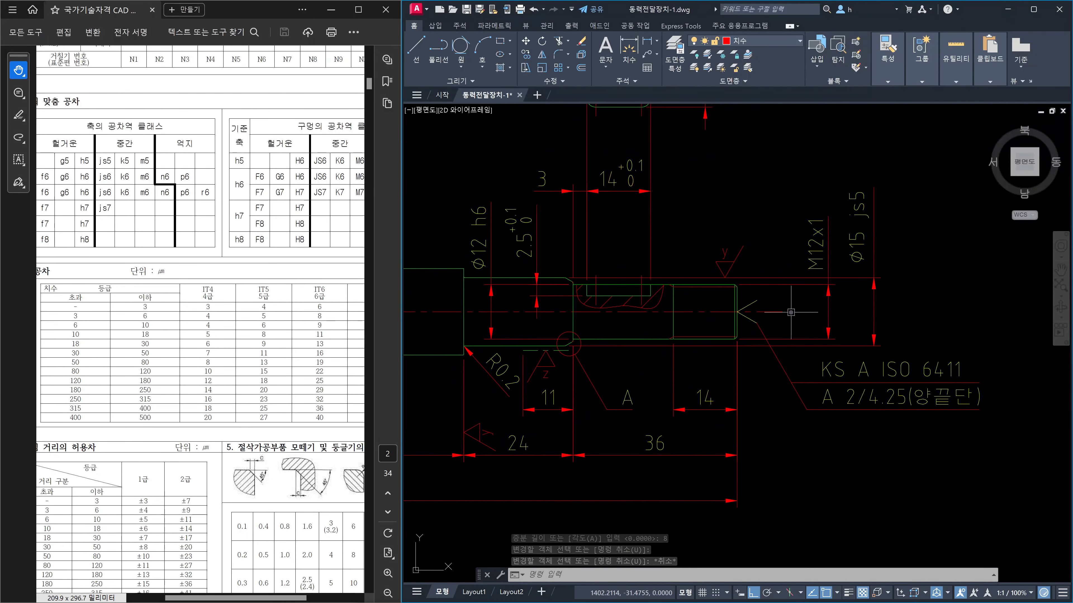
left_click(771, 311)
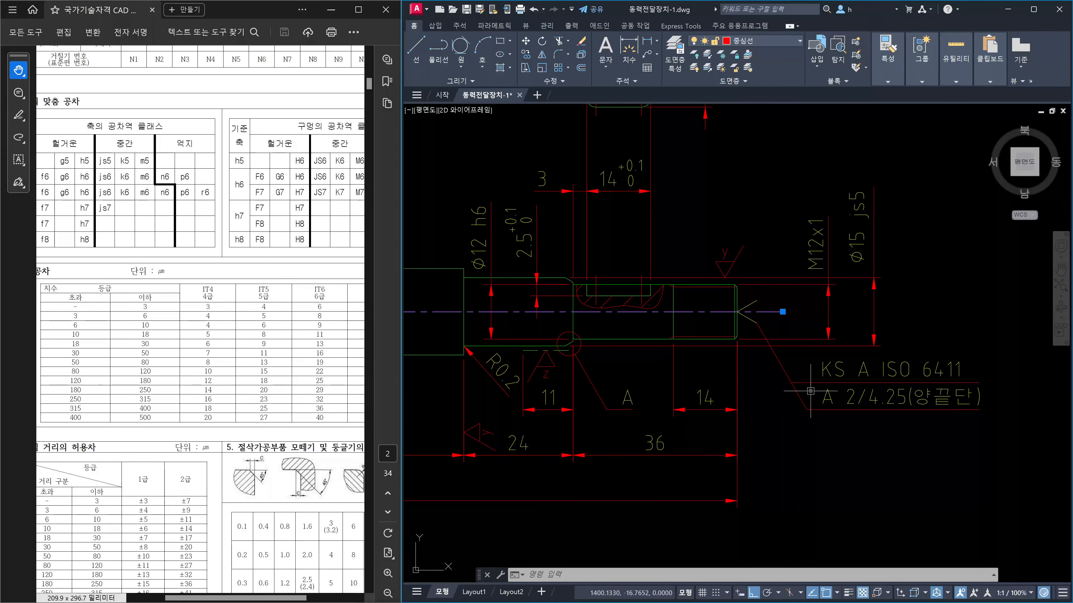
key("Escape")
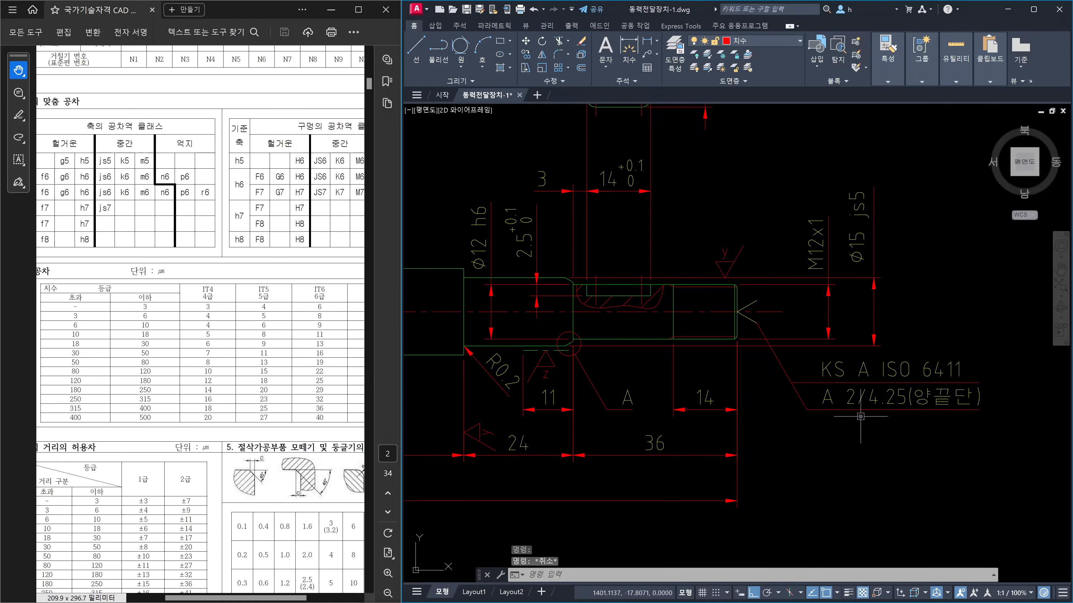
left_click(867, 430)
left_click(781, 341)
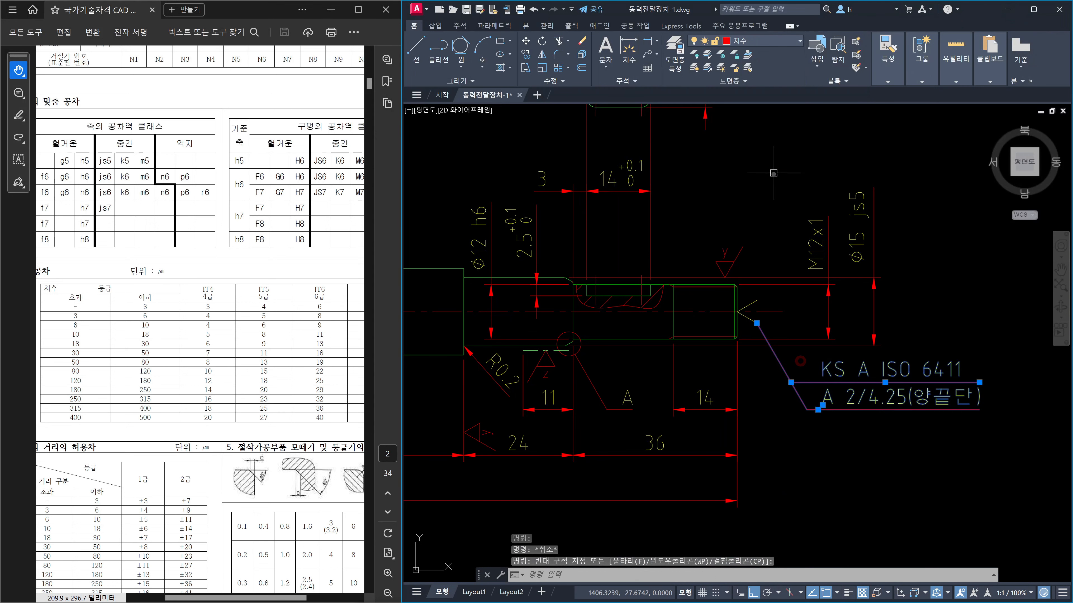
key("Escape")
Draw a vertical quick leader without text above the extended centreline at the shaft's right end, its arrowhead pointing down at the line
middle_click_drag(779, 191, 818, 214)
key("Escape")
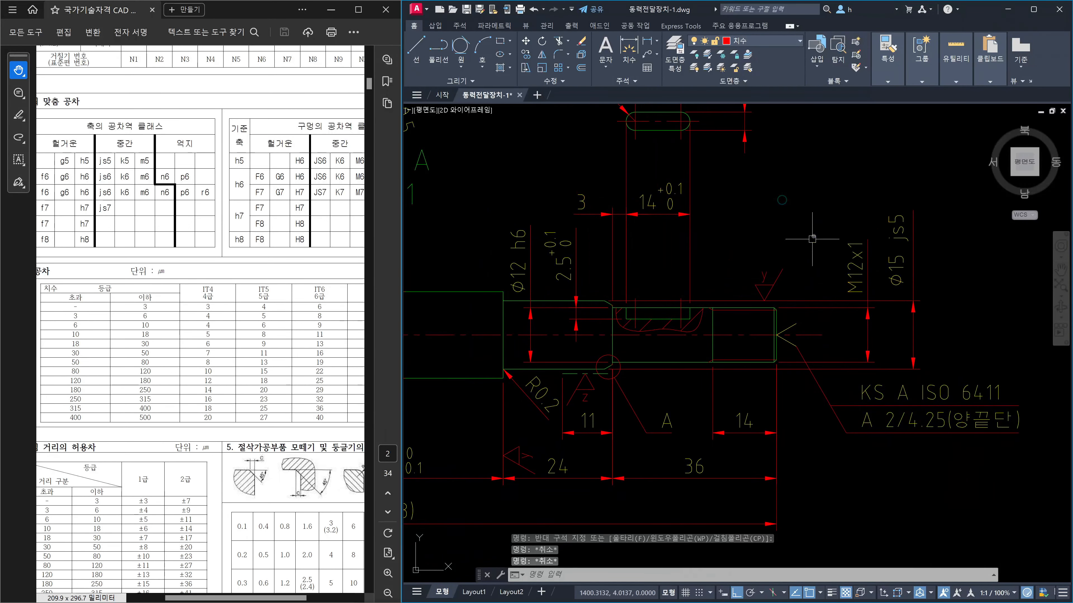
type("le")
key("Return")
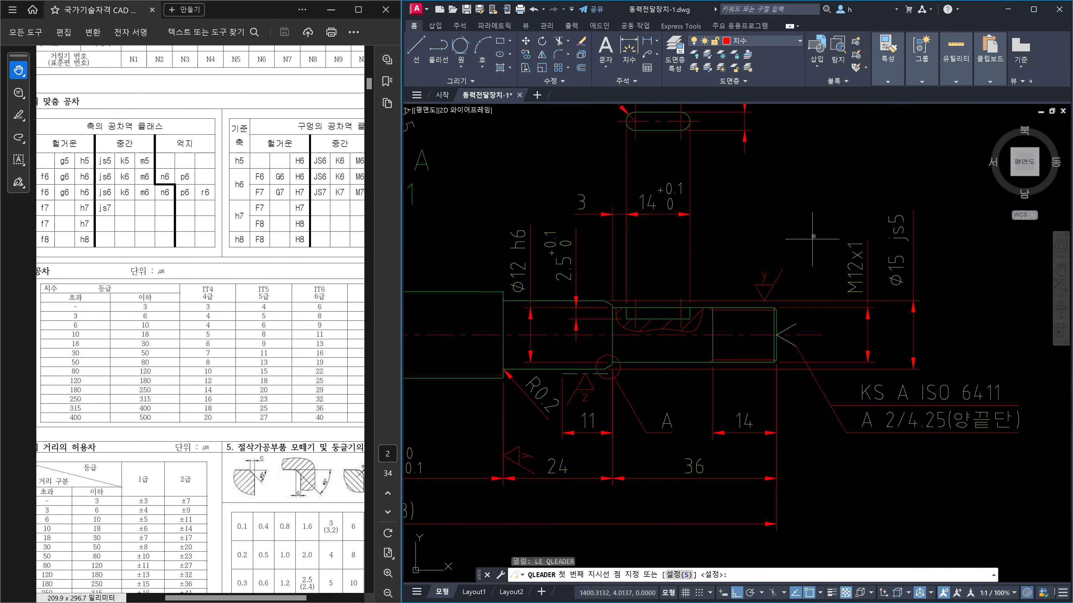
left_click(825, 332)
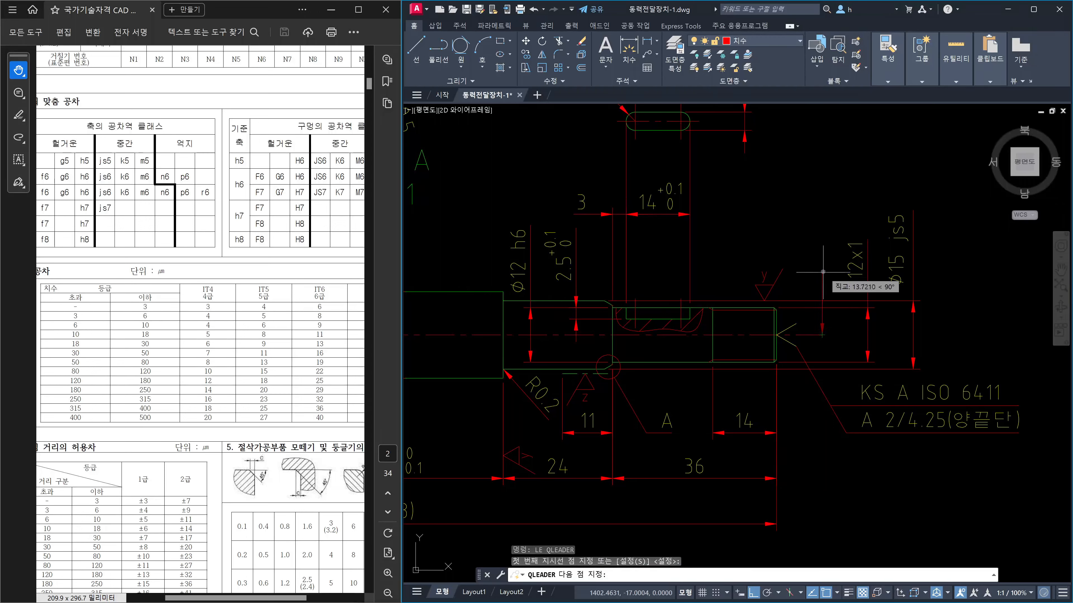
left_click(823, 254)
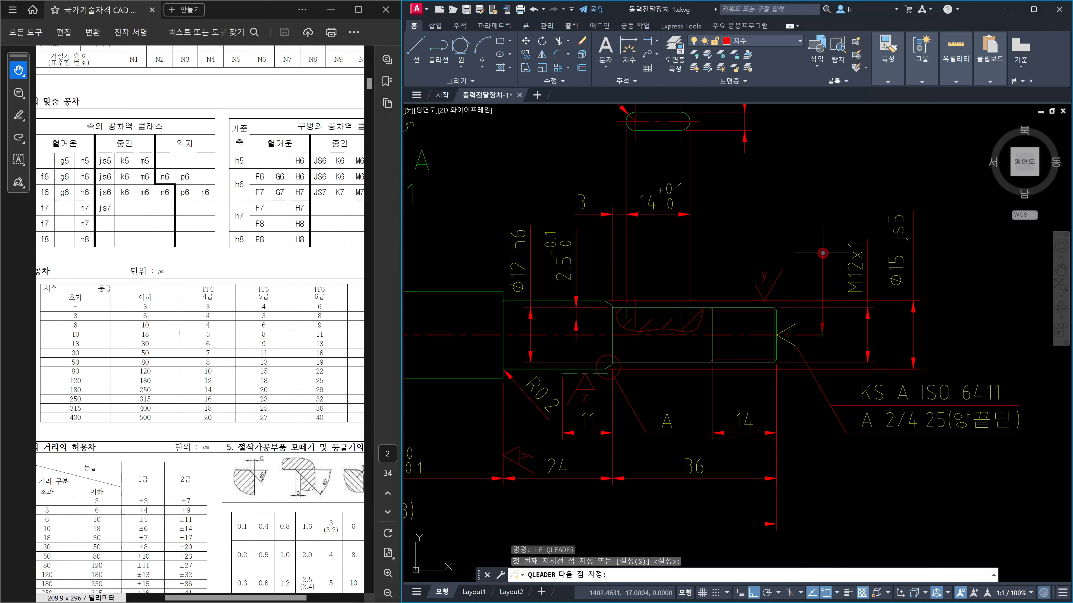
key("Escape")
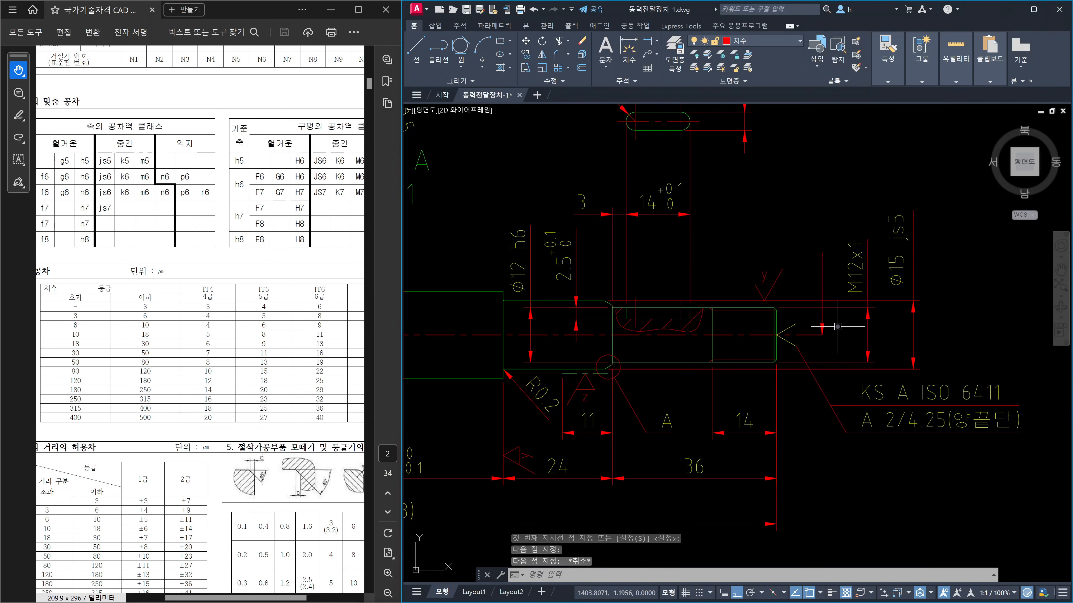
Change the arrowhead of the vertical leader at the shaft's right end to the filled datum triangle (데이텀 삼각형 채우기)
left_click(837, 326)
left_click(820, 319)
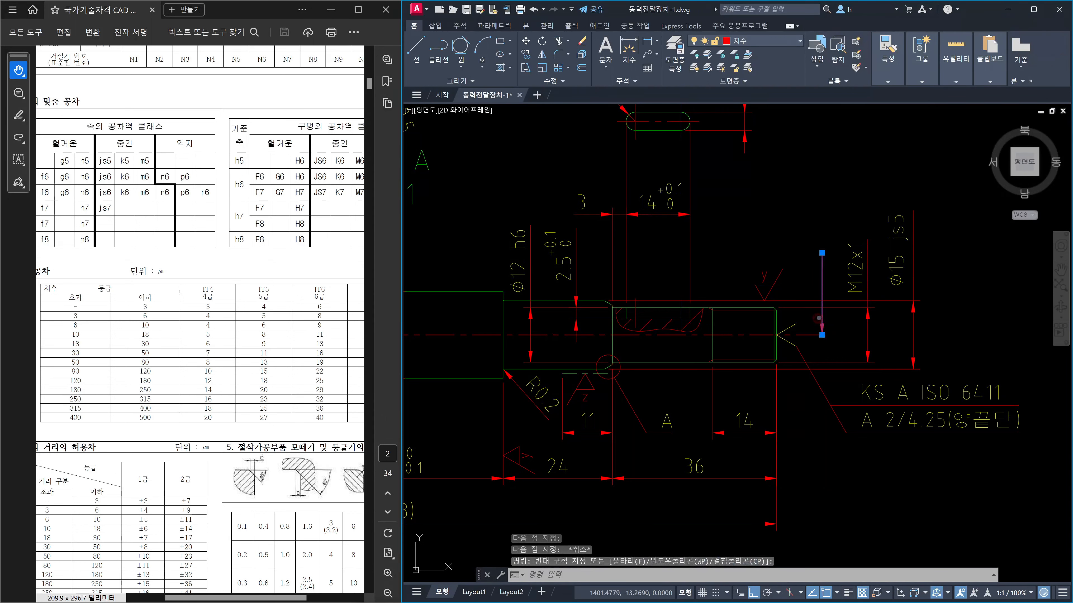
key("ctrl+1")
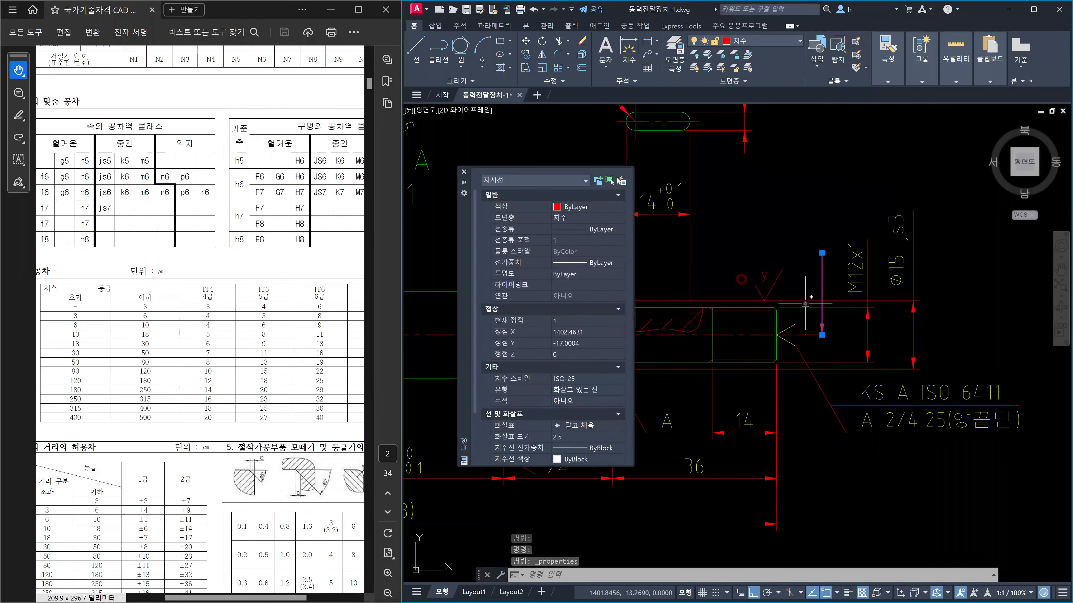
left_click(603, 425)
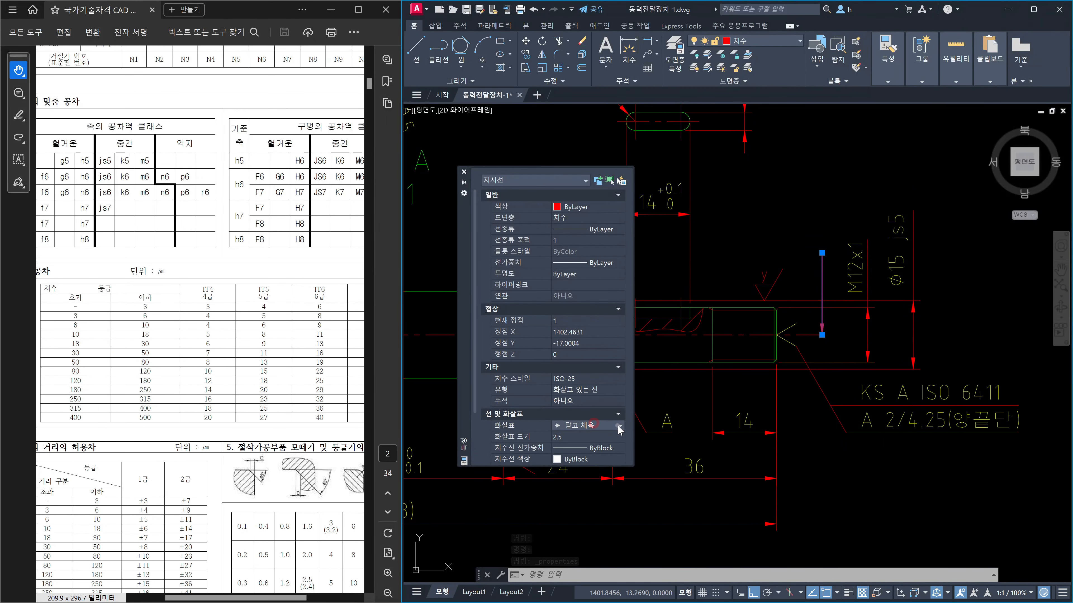
left_click(618, 427)
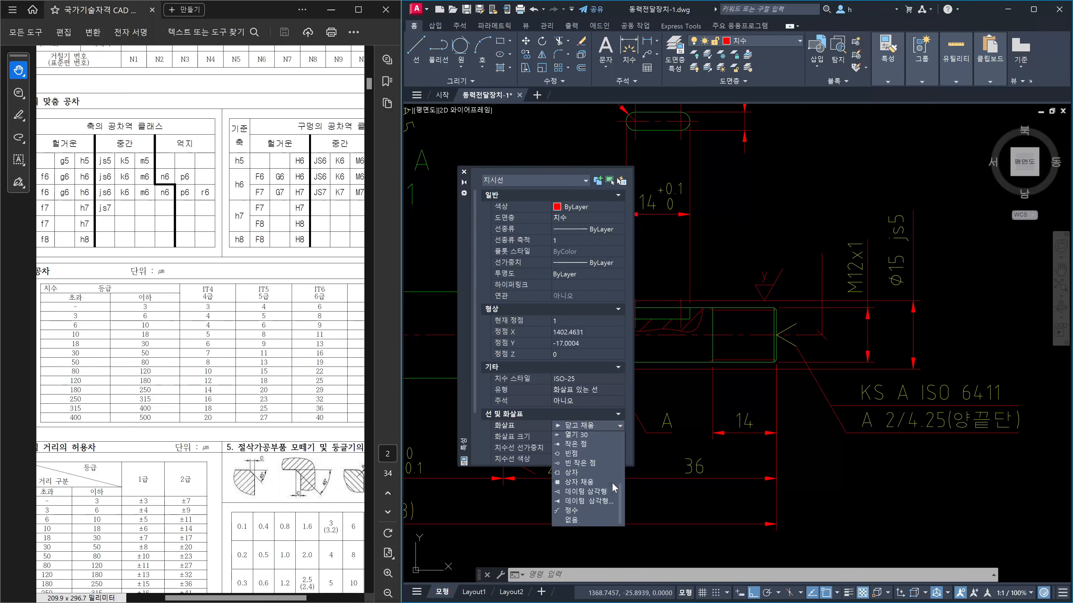
scroll(608, 494, "down", 4)
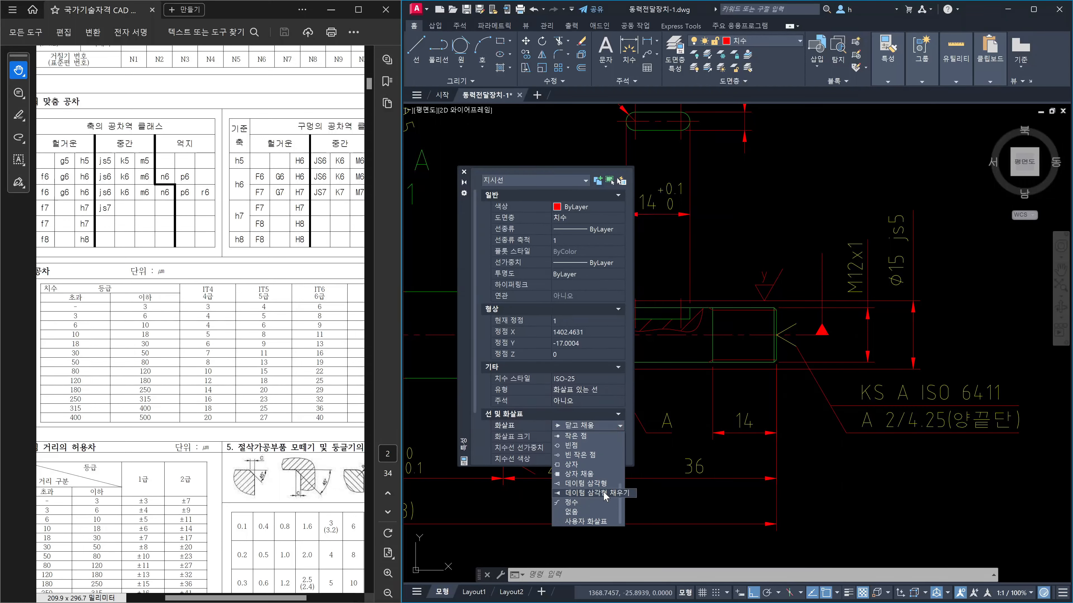
left_click(605, 493)
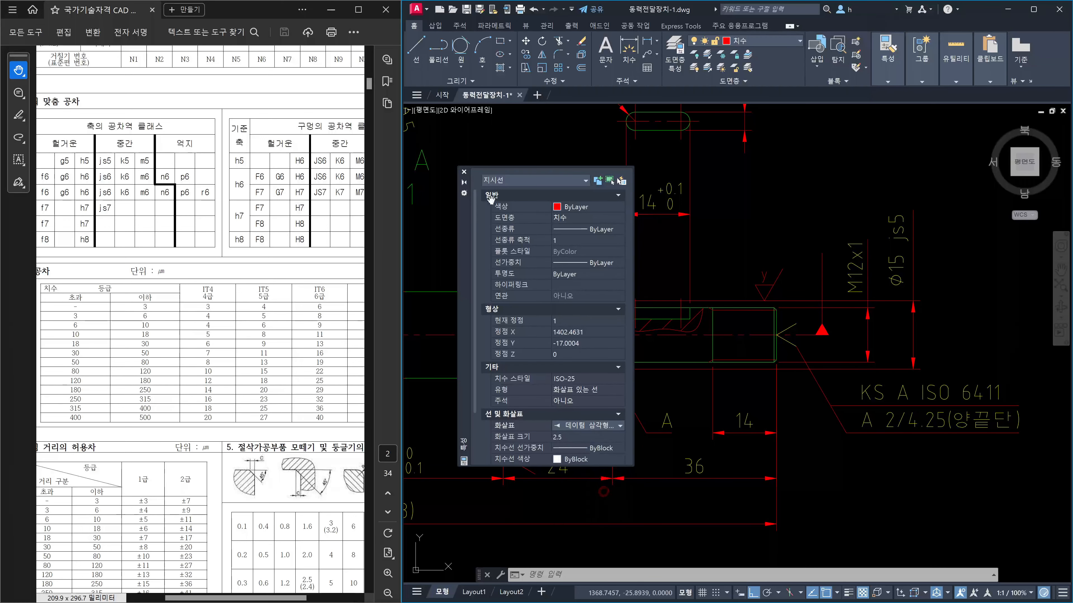
left_click(464, 171)
key("Escape")
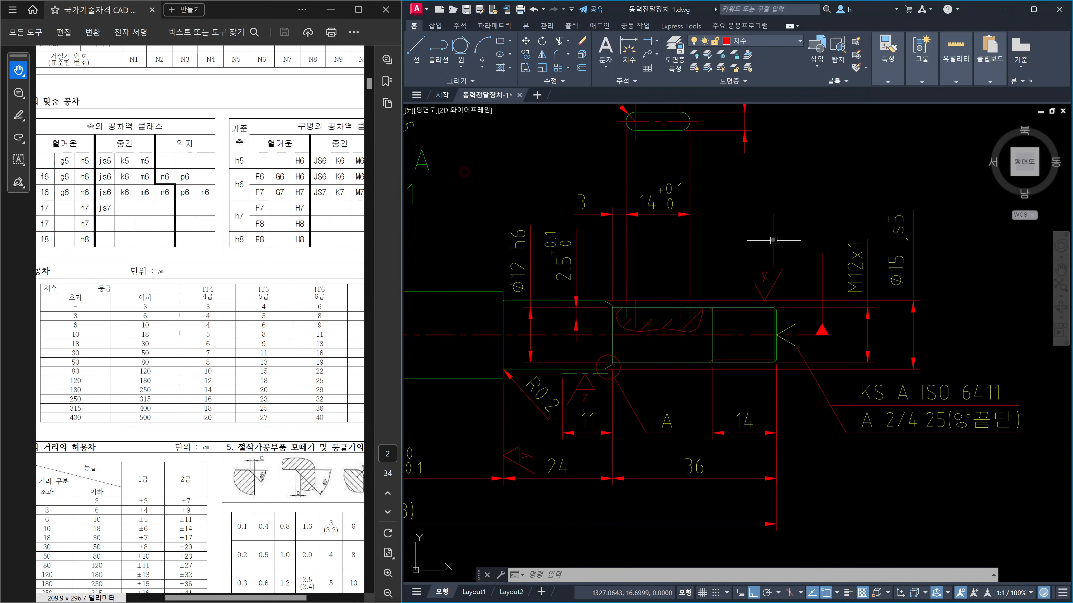
Examine the datum identifiers already used on the bracket housing views of part 1
scroll(734, 245, "down", 6)
scroll(695, 287, "up", 2)
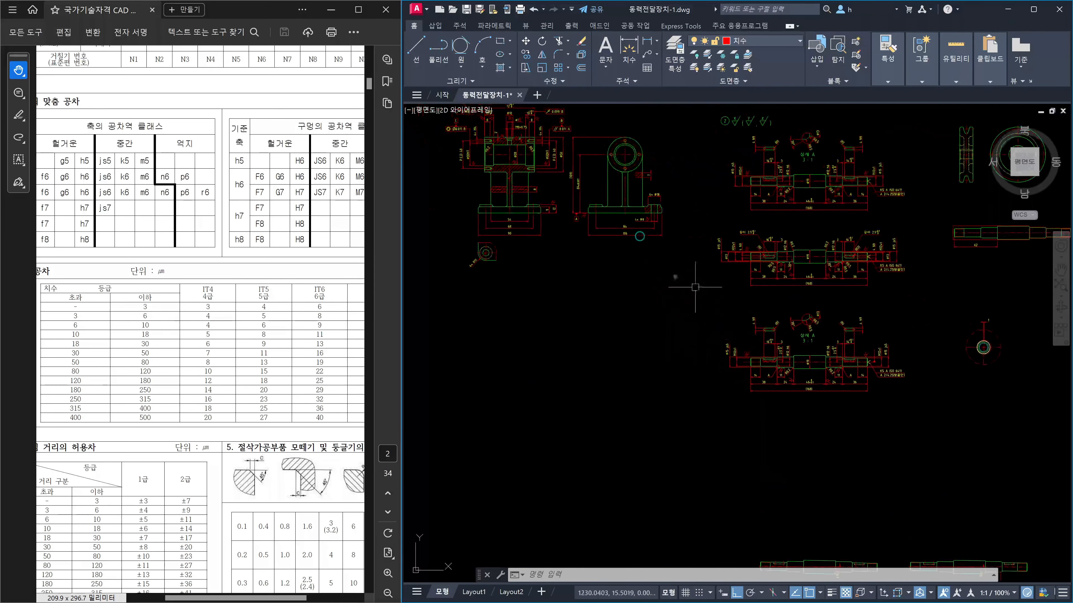
scroll(625, 271, "up", 4)
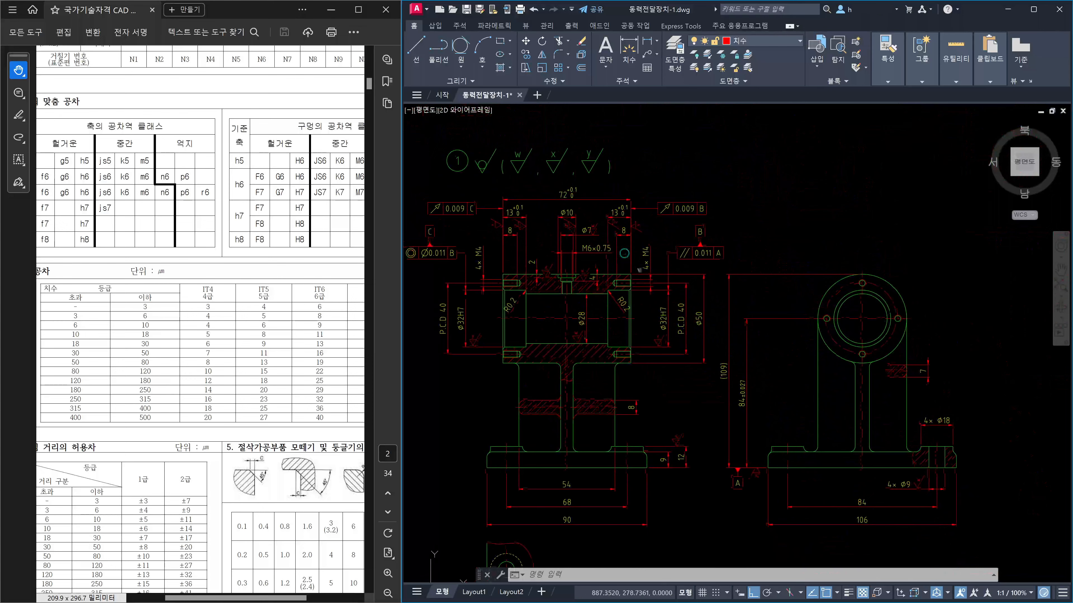
middle_click_drag(640, 269, 659, 285)
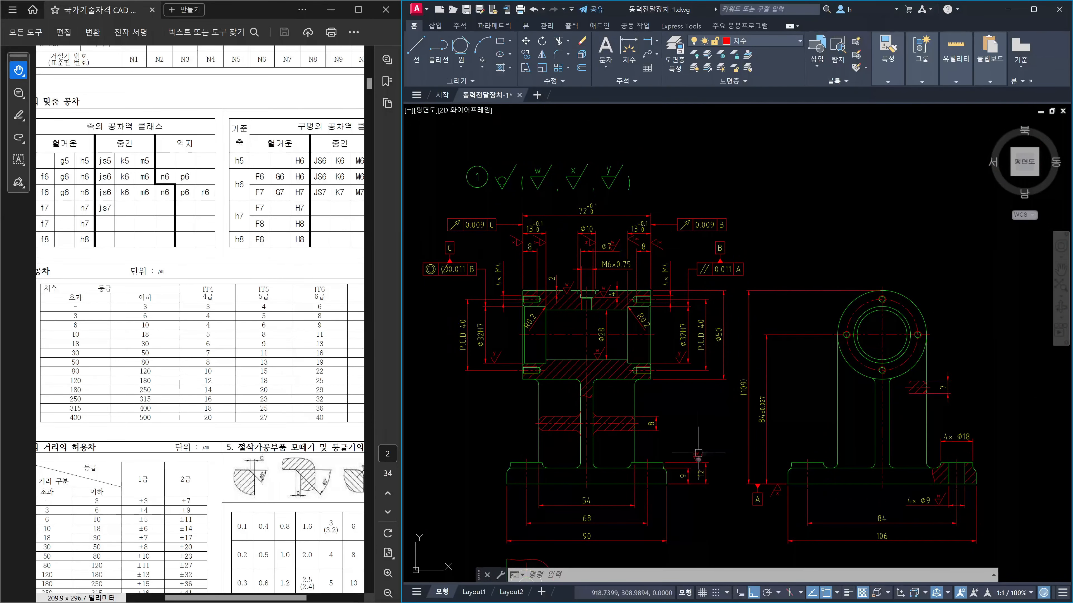
scroll(790, 309, "down", 5)
scroll(698, 392, "up", 4)
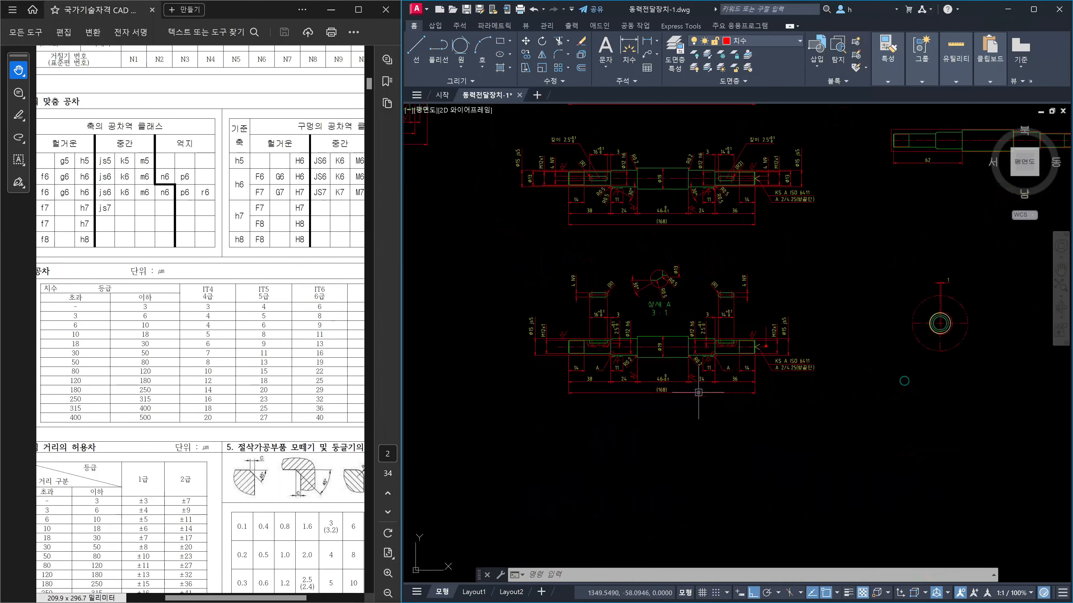
scroll(794, 328, "up", 7)
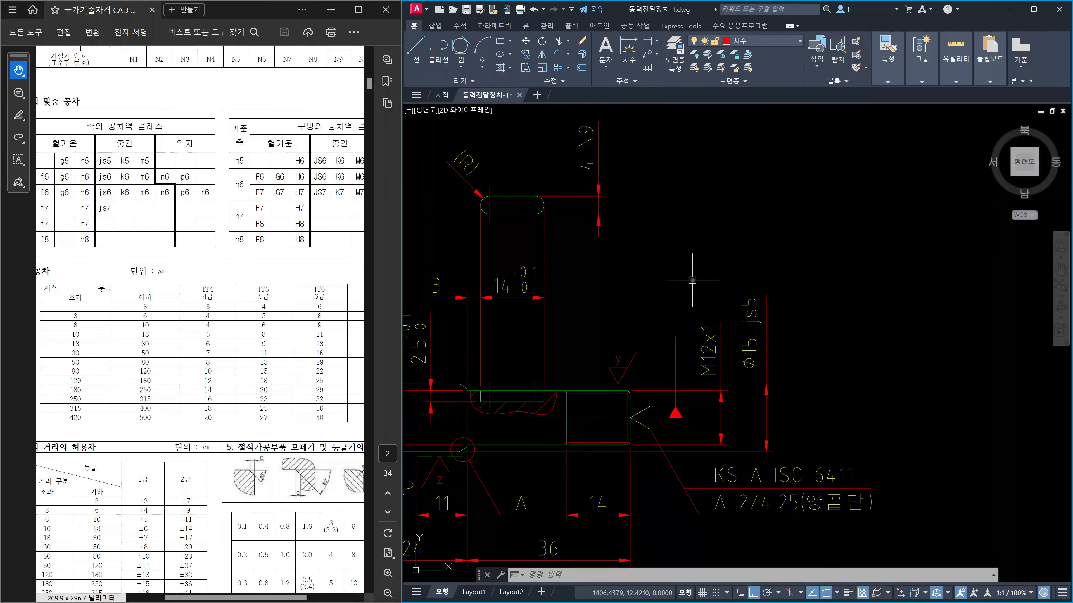
Place a geometric tolerance frame with datum identifier D above the datum triangle leader at the shaft's right end
type("TOL")
key("Return")
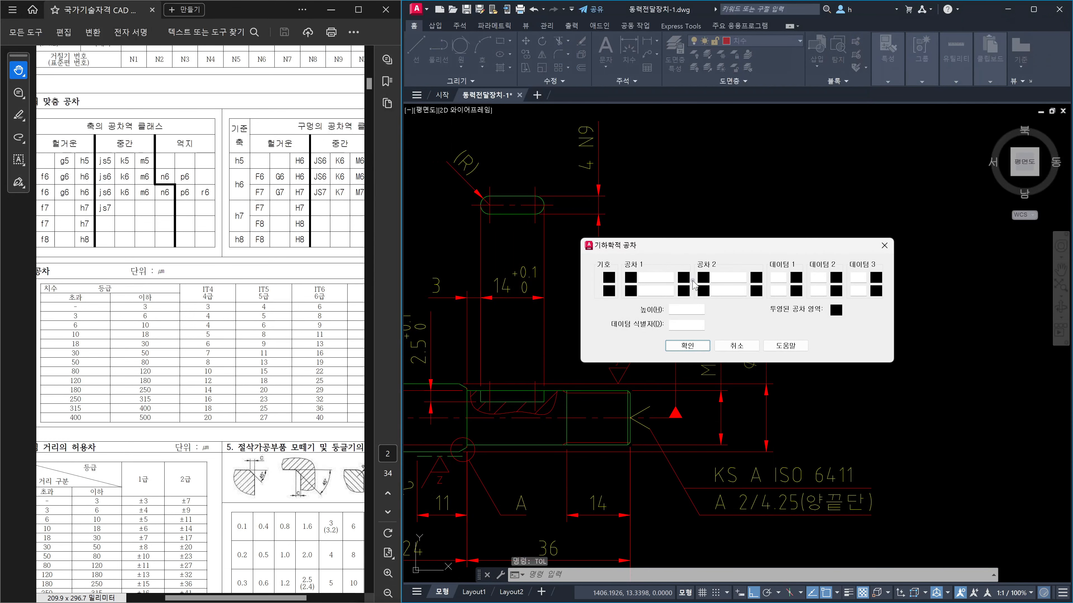
left_click(688, 323)
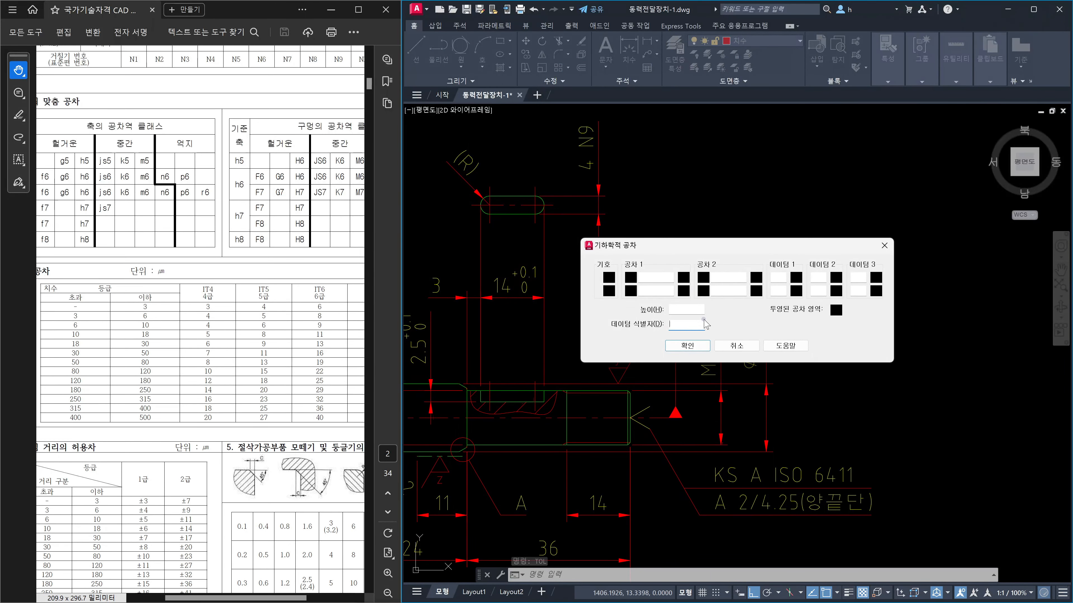
left_click(695, 349)
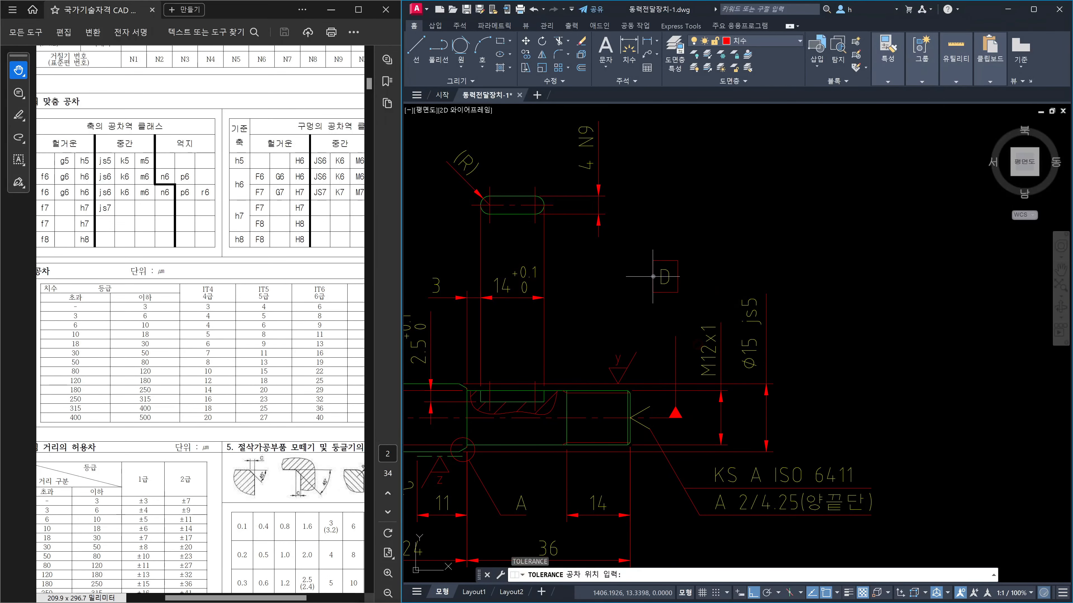
left_click(653, 277)
key("Escape")
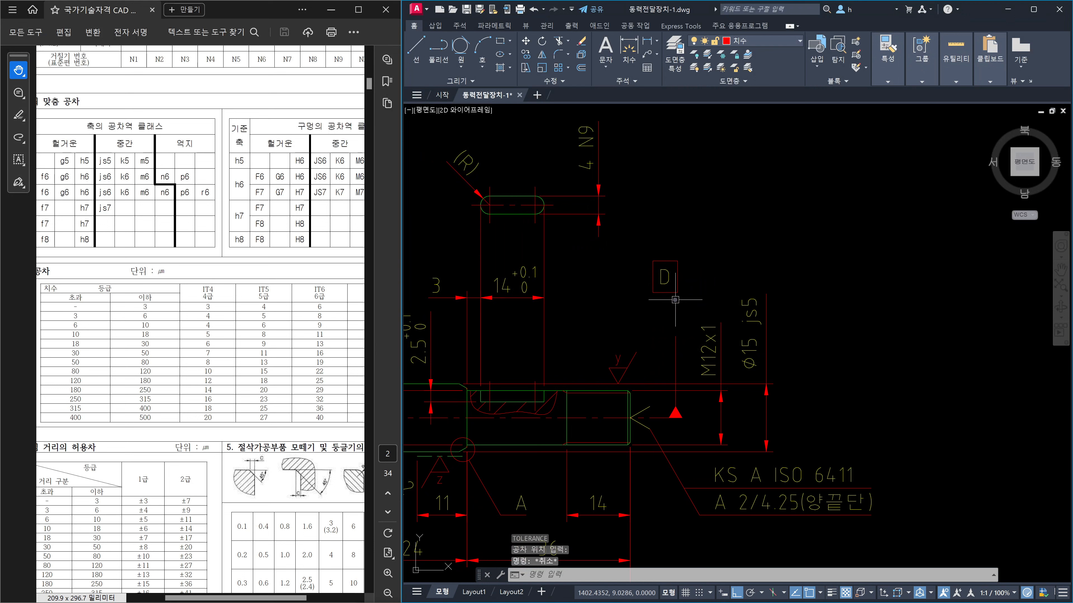
Move the D datum frame by the midpoint of its lower edge onto the upper end of the datum leader
type("m")
key("space")
left_click(672, 297)
left_click(664, 288)
key("space")
left_click(664, 292)
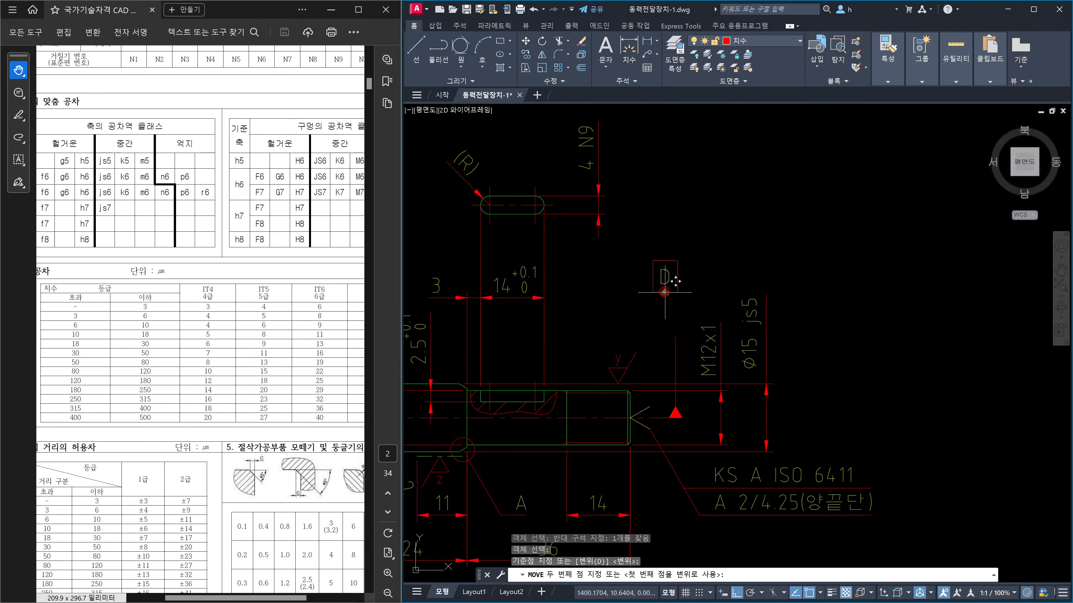
left_click(676, 336)
key("Escape")
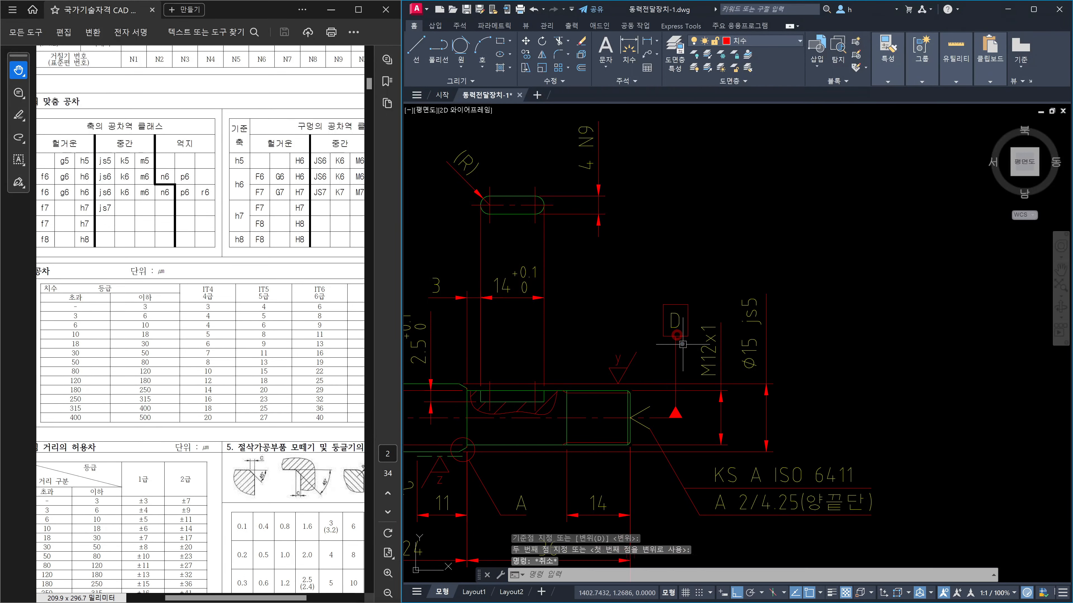
Copy the D datum frame with its leader from the triangle's tip to the centreline beyond the shaft's left end
type("co")
key("space")
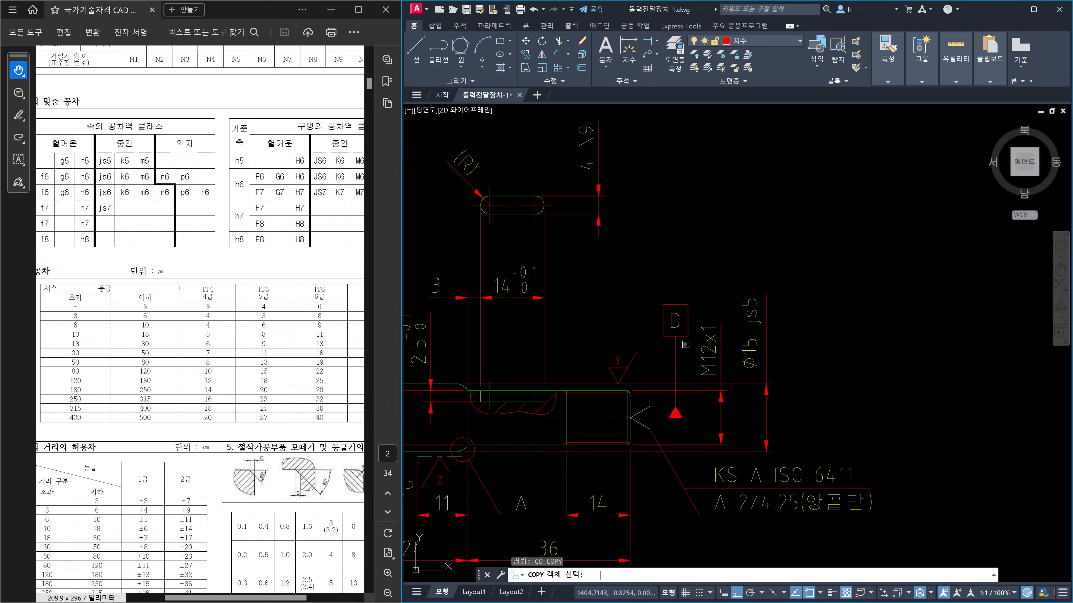
left_click(685, 344)
left_click(631, 283)
key("space")
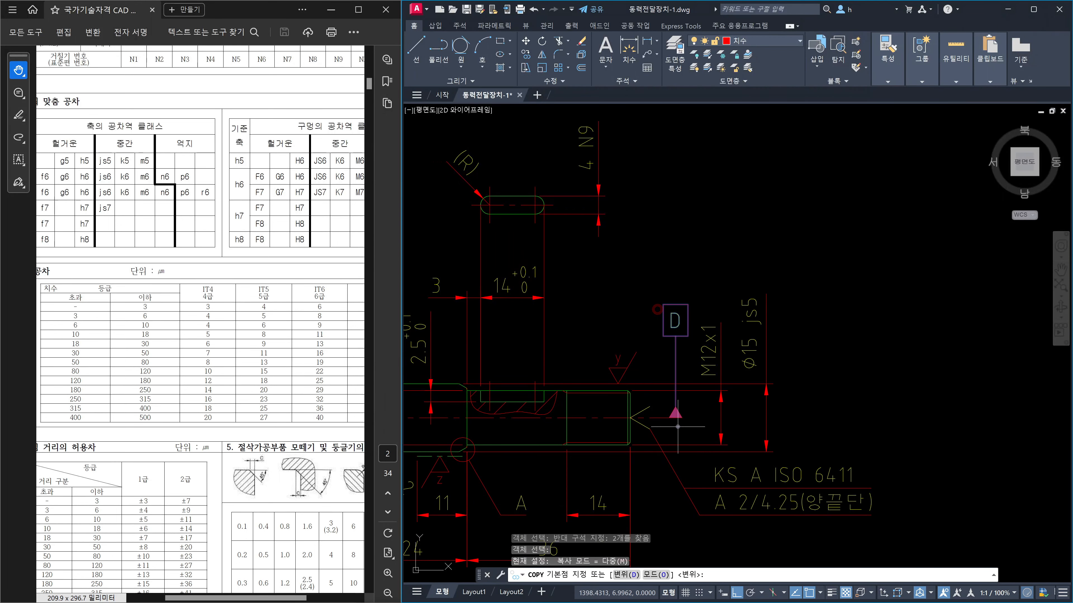
left_click(675, 417)
scroll(695, 410, "down", 2)
middle_click_drag(525, 405, 711, 401)
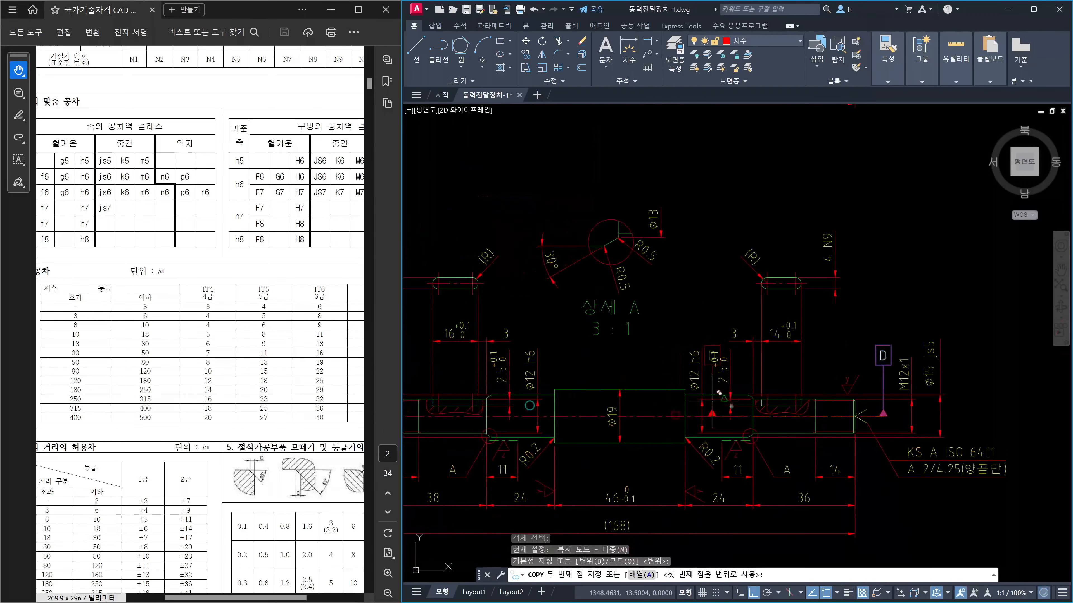
middle_click_drag(497, 415, 658, 426)
scroll(532, 419, "up", 5)
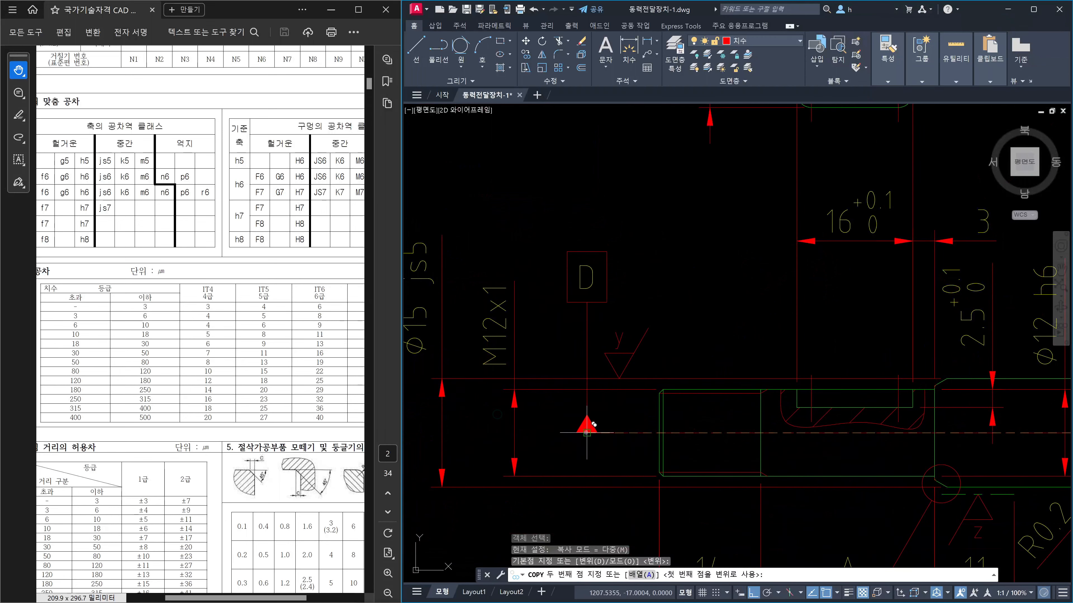
left_click(586, 429)
key("Escape")
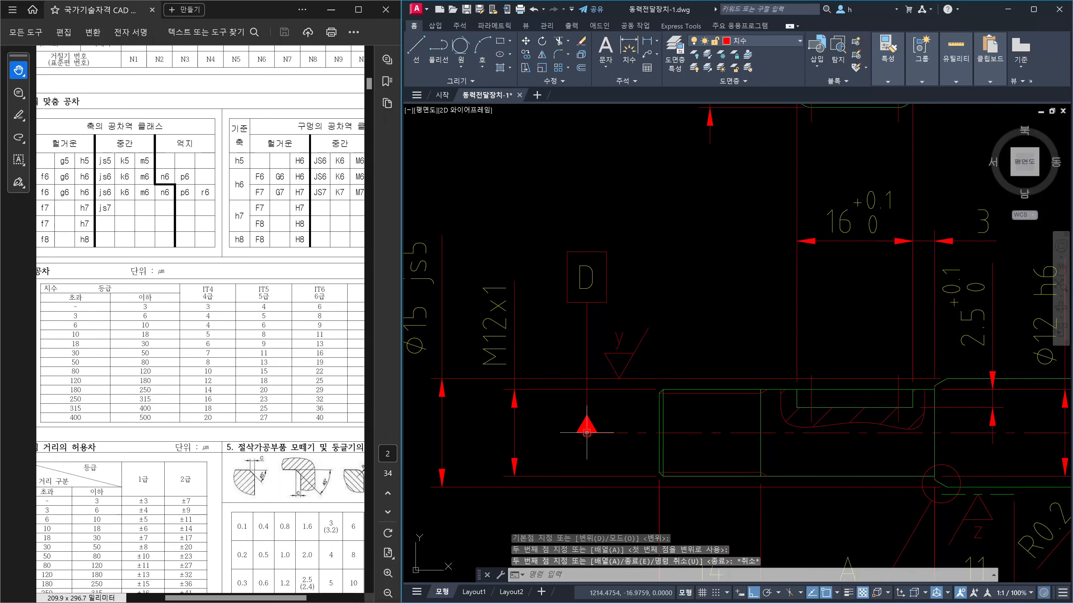
scroll(695, 455, "down", 3)
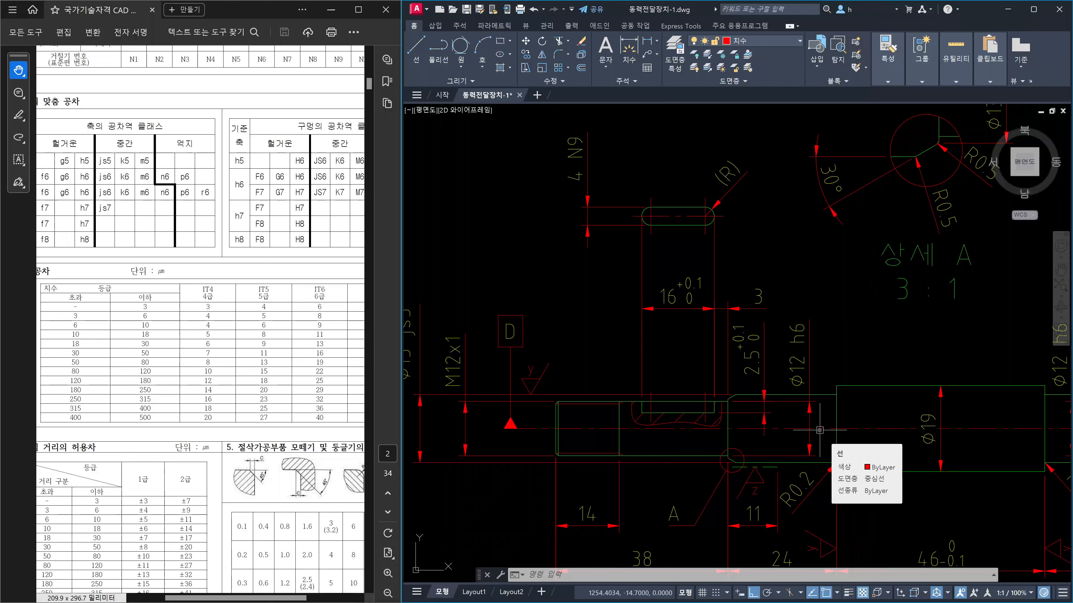
middle_click_drag(890, 458, 699, 412)
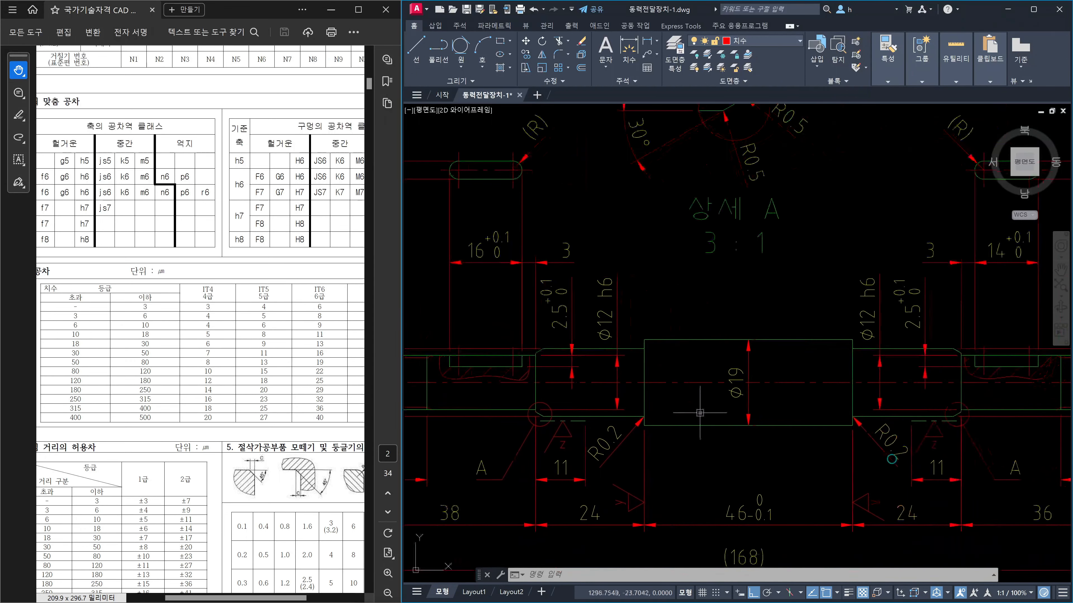
middle_click_drag(852, 429, 716, 427)
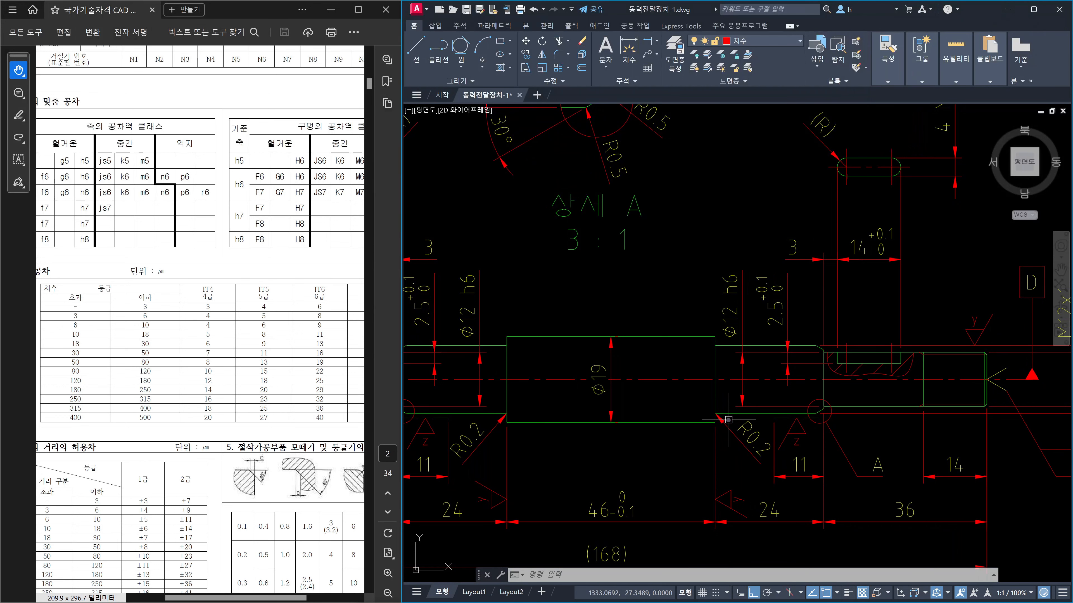
scroll(761, 405, "down", 2)
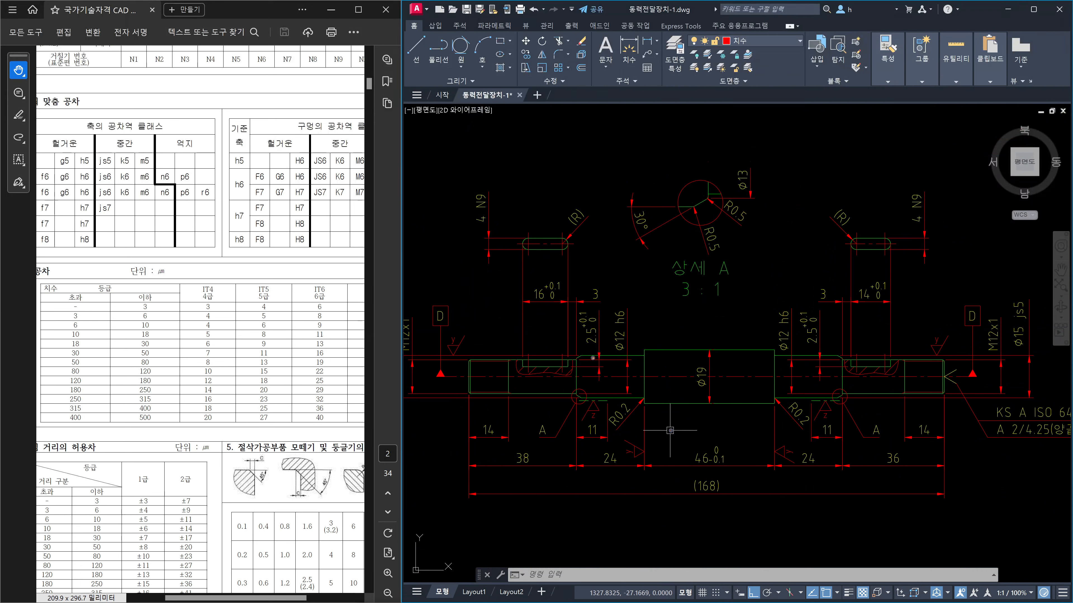
left_click_drag(587, 356, 634, 356)
left_click_drag(585, 399, 631, 398)
left_click_drag(578, 375, 643, 375)
mouse_move(776, 376)
left_mouse_down()
mouse_move(841, 376)
mouse_move(806, 355)
mouse_move(807, 407)
left_mouse_up()
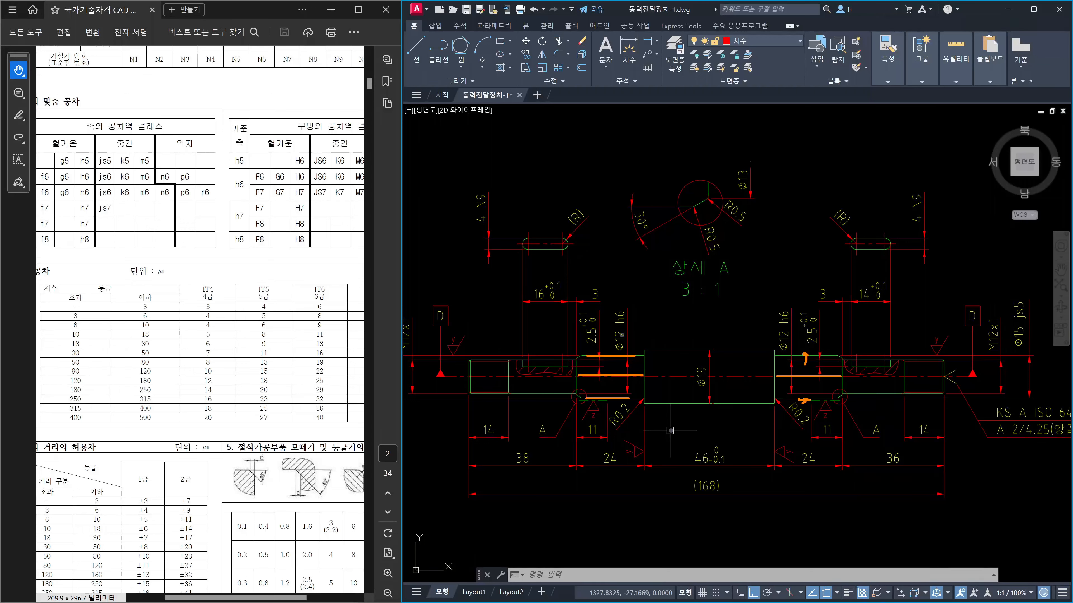
left_click_drag(624, 341, 607, 338)
left_click(507, 376)
left_click_drag(507, 376, 579, 376)
left_click_drag(844, 377, 900, 376)
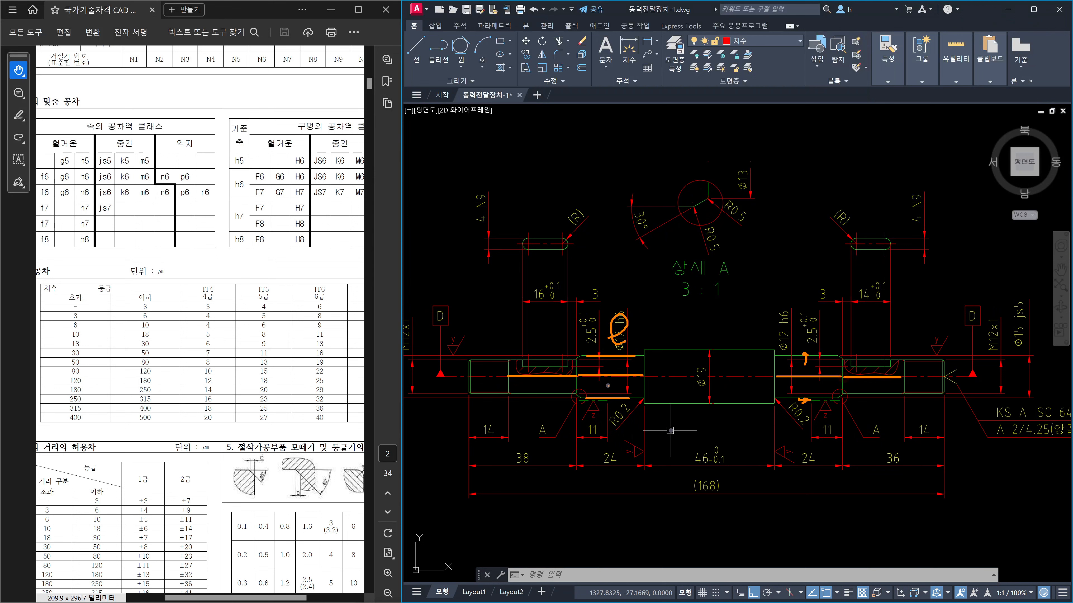
left_click_drag(609, 386, 604, 398)
left_click_drag(541, 383, 532, 396)
left_click_drag(600, 385, 624, 395)
left_click_drag(802, 381, 803, 398)
left_click_drag(864, 385, 873, 401)
left_click_drag(644, 352, 644, 408)
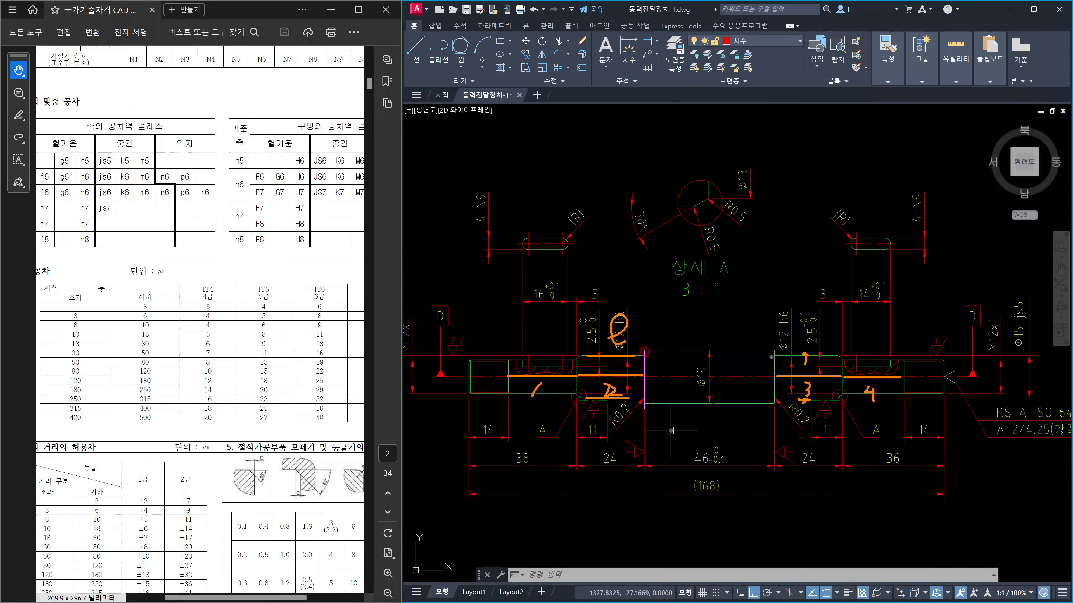
left_click_drag(775, 352, 774, 408)
left_click_drag(771, 211, 863, 211)
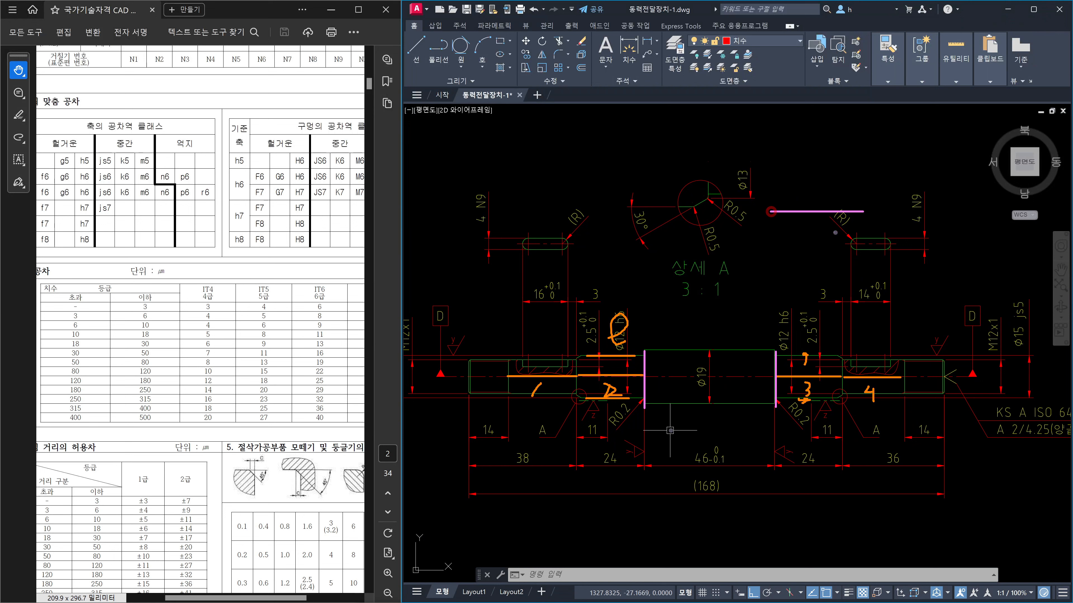
left_click_drag(828, 174, 797, 256)
mouse_move(919, 298)
left_mouse_down()
mouse_move(895, 344)
mouse_move(910, 334)
left_mouse_up()
mouse_move(948, 268)
left_mouse_down()
mouse_move(957, 292)
mouse_move(976, 275)
left_mouse_up()
left_click_drag(975, 274, 982, 303)
left_click_drag(1000, 267, 1000, 282)
left_click_drag(1012, 271, 1012, 275)
left_click_drag(1000, 283, 1013, 282)
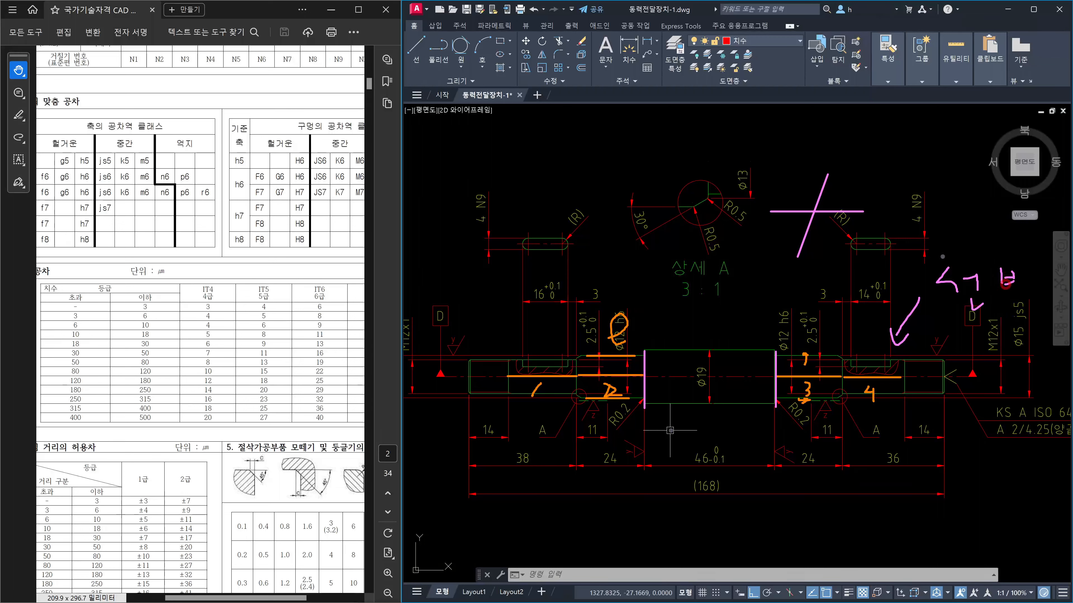
mouse_move(855, 166)
left_mouse_down()
mouse_move(832, 174)
mouse_move(848, 192)
left_mouse_up()
mouse_move(785, 172)
left_mouse_down()
mouse_move(794, 212)
mouse_move(782, 250)
left_mouse_up()
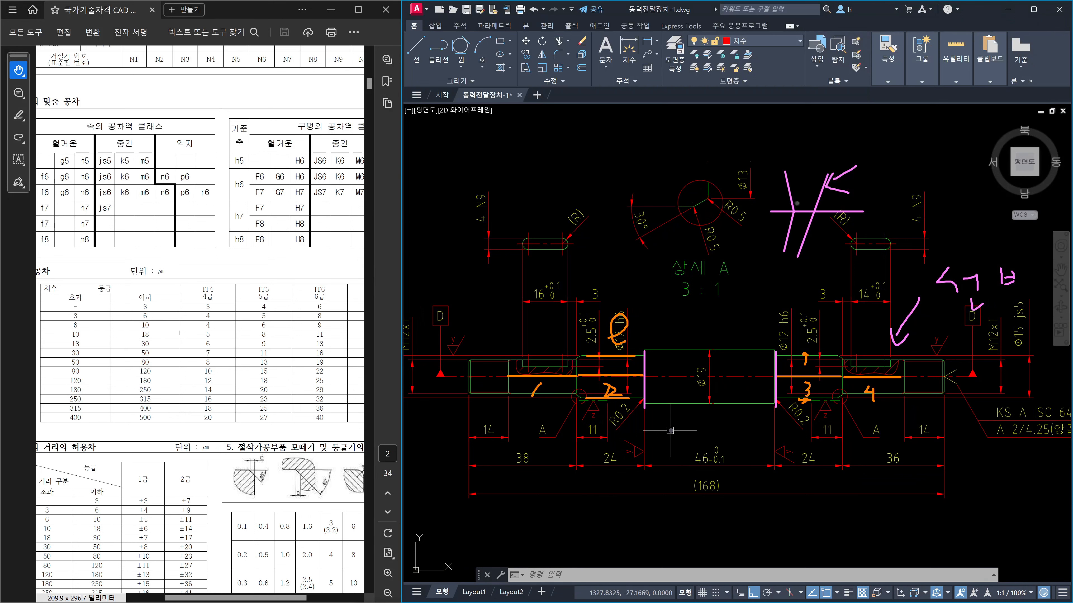
mouse_move(797, 181)
left_mouse_down()
mouse_move(777, 184)
mouse_move(784, 145)
left_mouse_up()
mouse_move(794, 238)
left_mouse_down()
mouse_move(769, 289)
mouse_move(778, 267)
left_mouse_up()
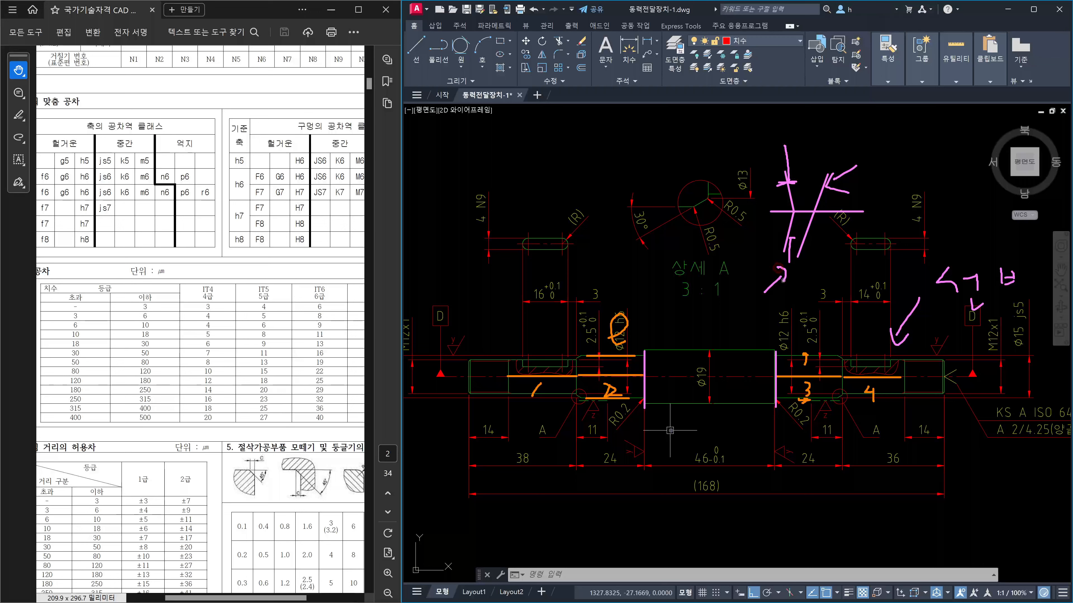
mouse_move(804, 364)
left_mouse_down()
mouse_move(802, 354)
mouse_move(808, 361)
left_mouse_up()
mouse_move(817, 399)
left_mouse_down()
mouse_move(800, 407)
mouse_move(825, 404)
left_mouse_up()
key("Escape")
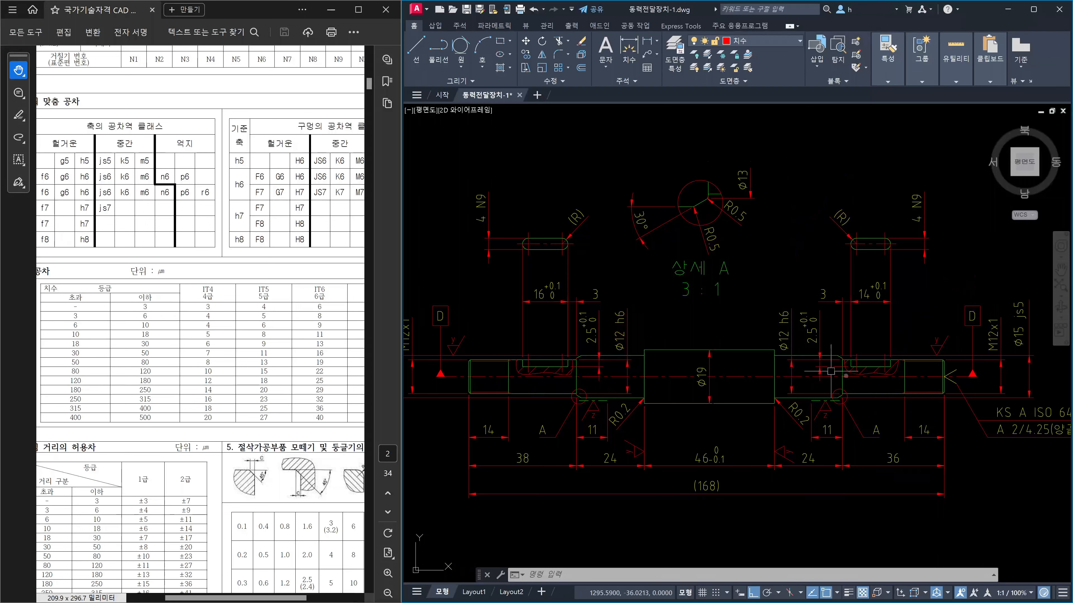
middle_click_drag(611, 384, 775, 388)
left_click(565, 420)
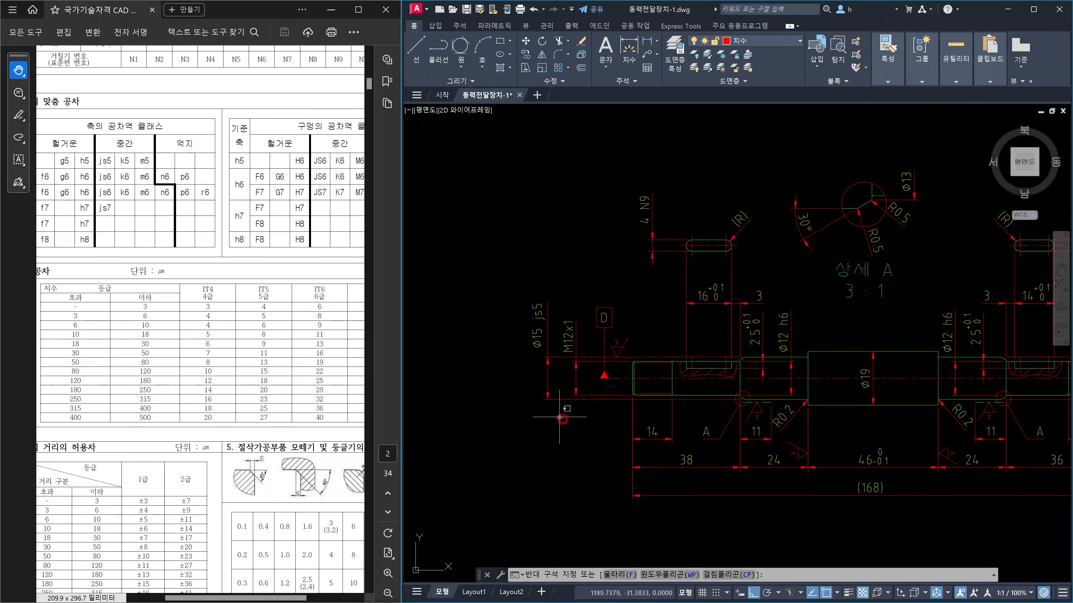
left_click(518, 384)
key("Escape")
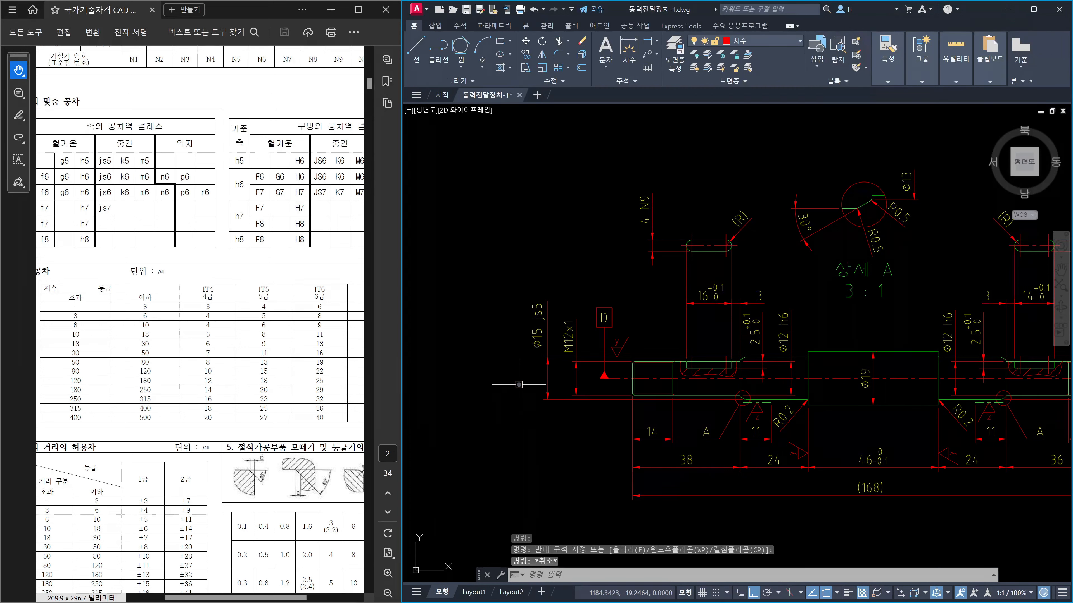
Draw a leader from the upper arrow tip of the left Ø15 js5 dimension, about 24 mm up and 5 mm left
type("lead")
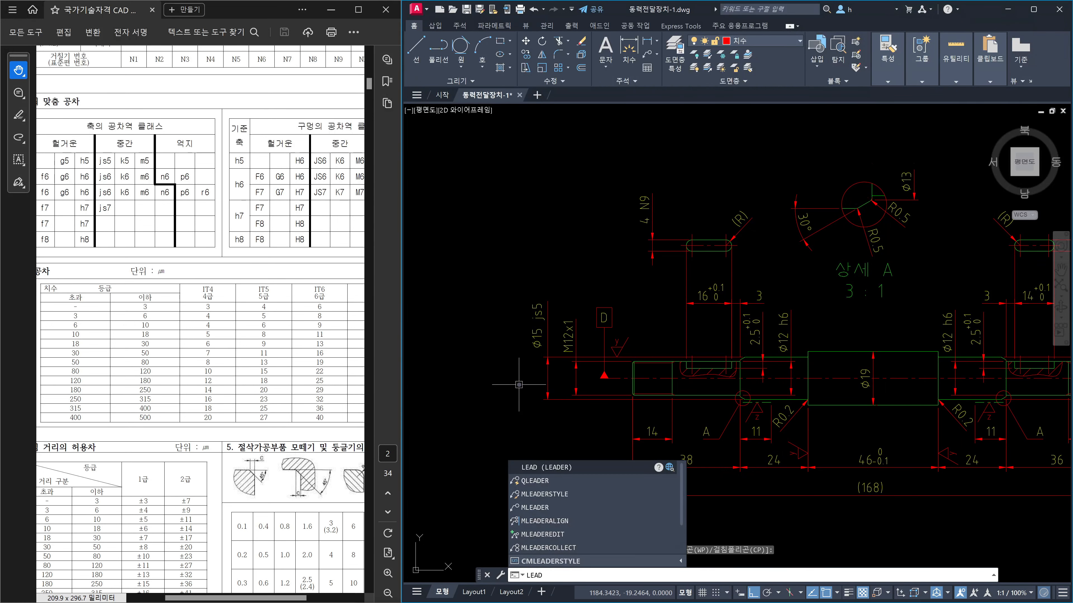
key("Return")
scroll(545, 355, "up", 4)
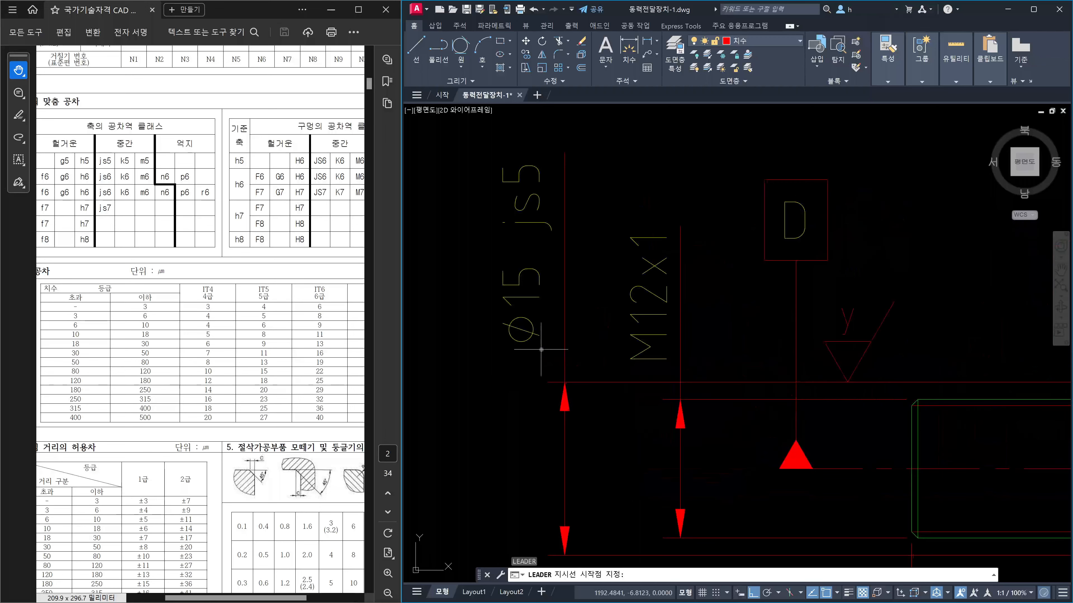
left_click(563, 378)
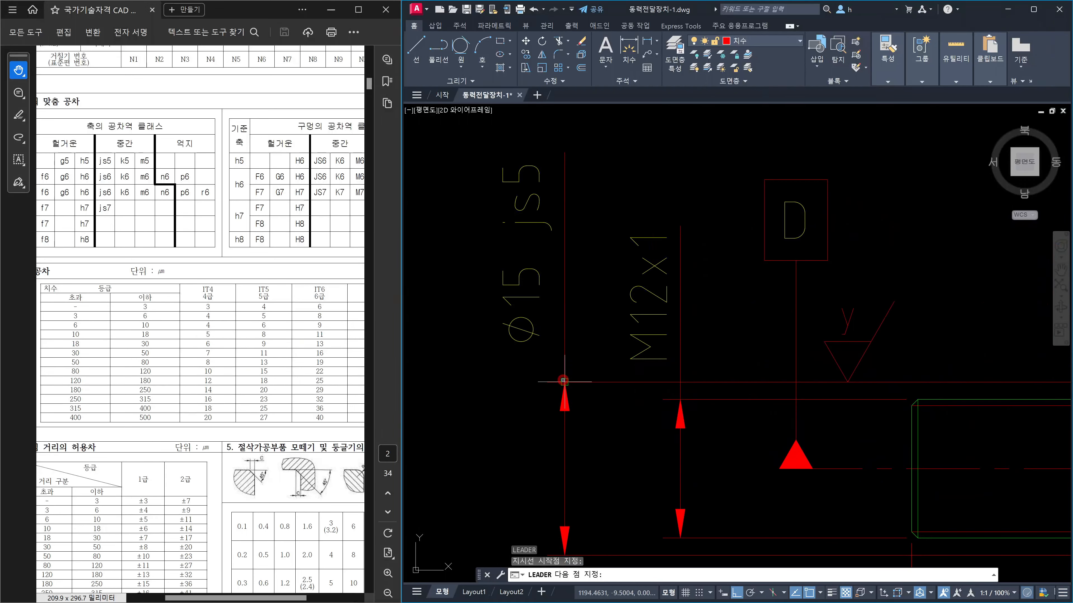
scroll(568, 262, "down", 2)
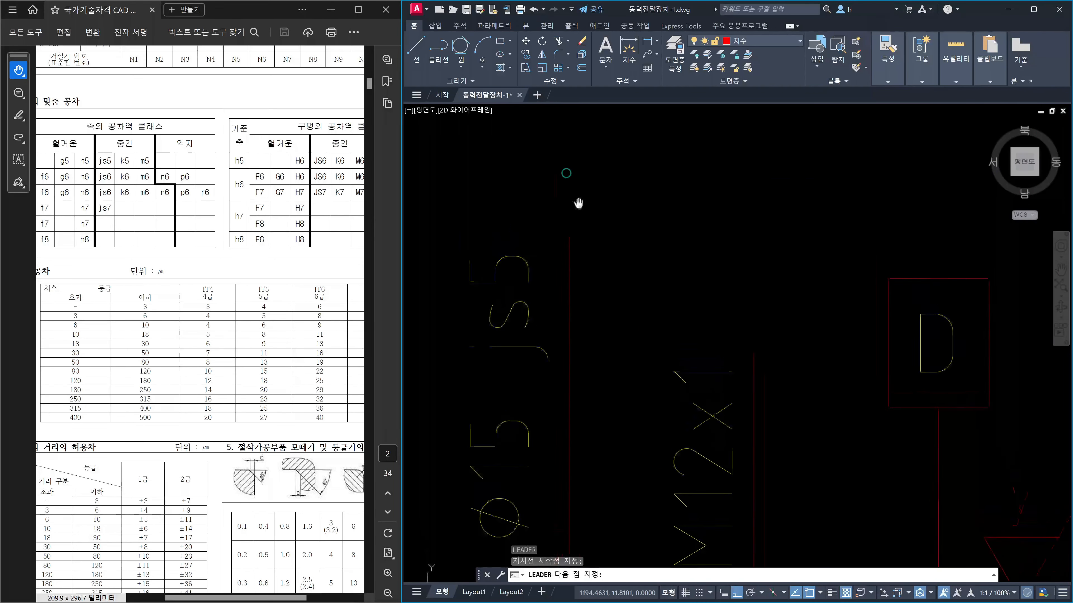
scroll(587, 236, "up", 2)
scroll(581, 255, "down", 4)
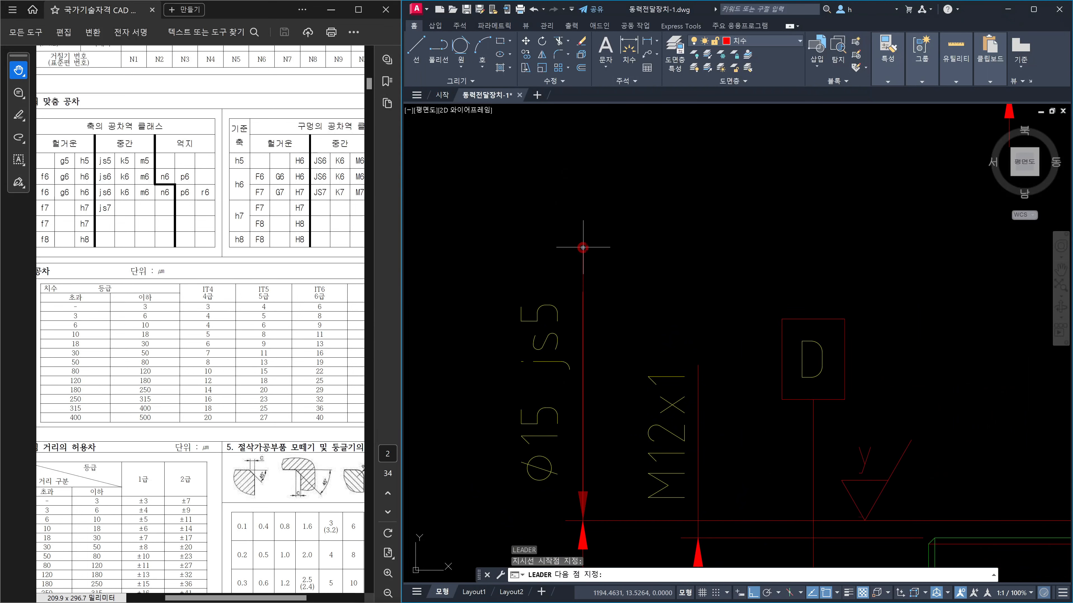
left_click(581, 248)
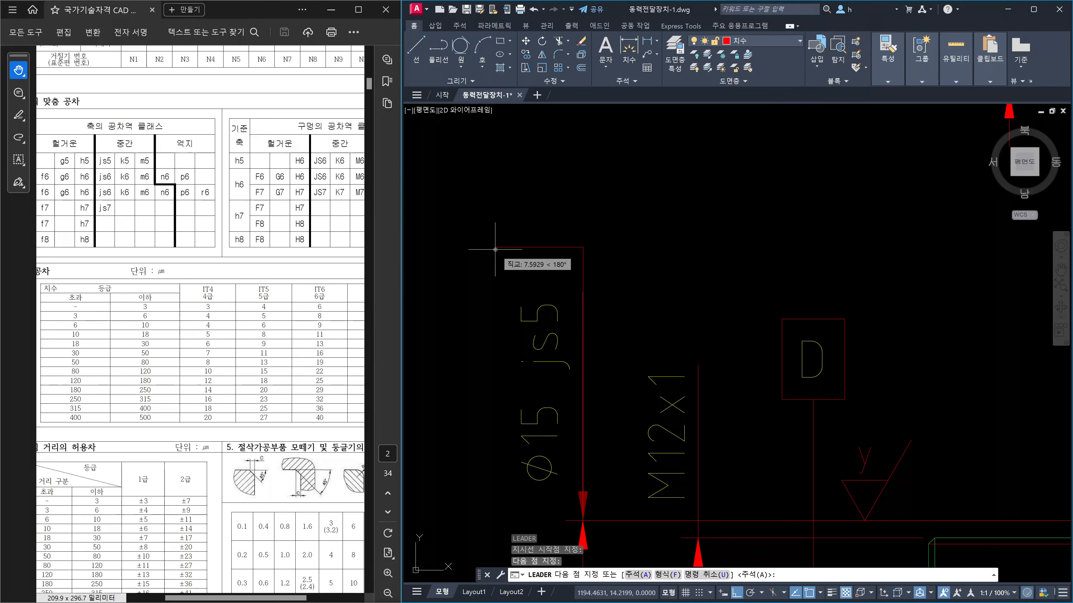
type("5")
key("Return")
Attach a circular run-out tolerance frame with value 0.008 and datum D to the leader at the left Ø15 js5 dimension
key("Return")
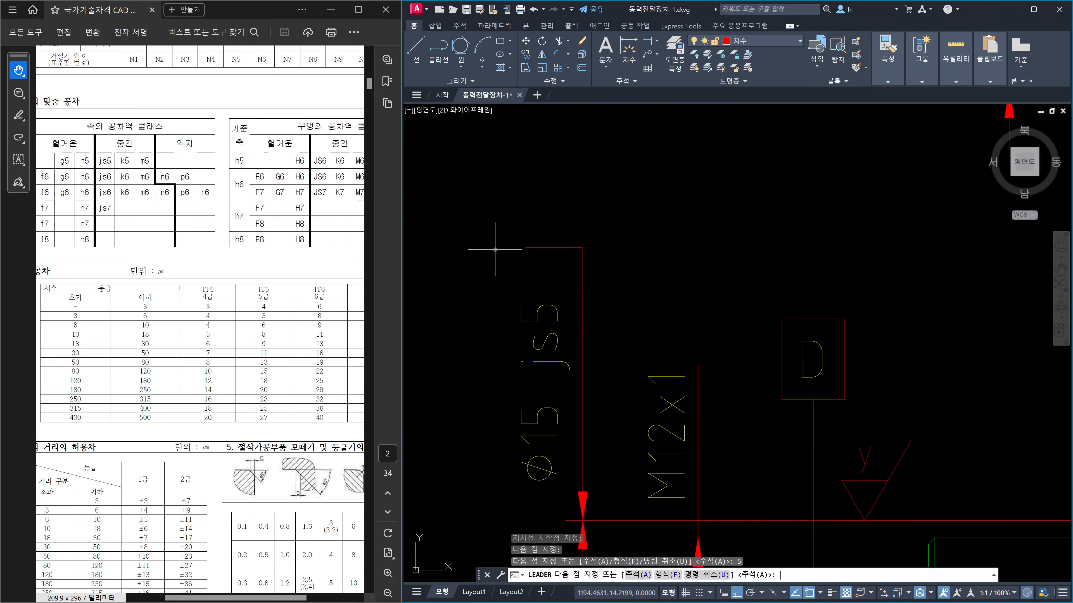
key("Return")
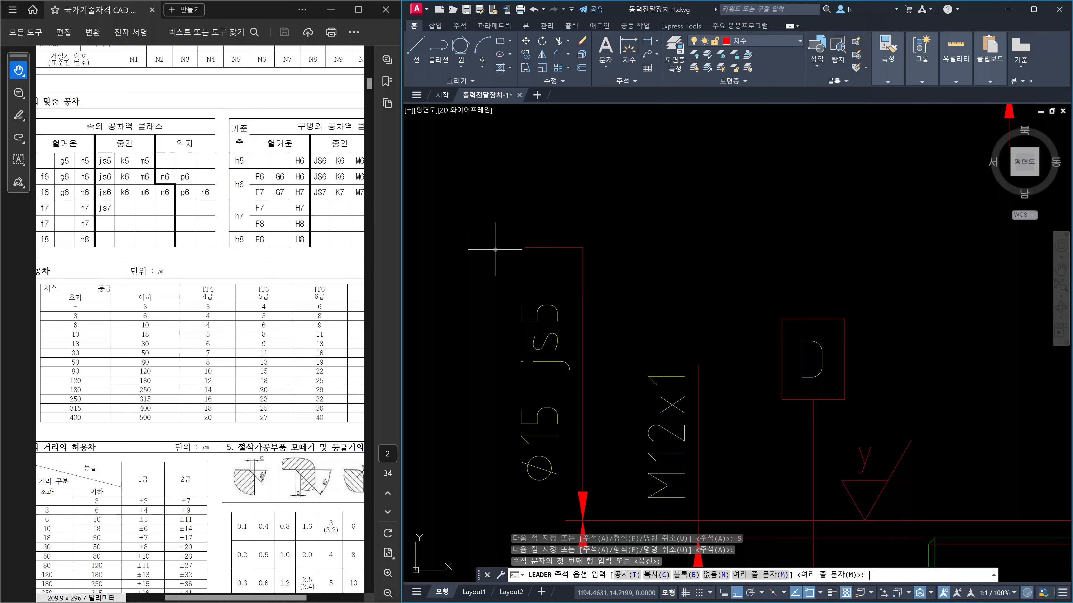
type("t")
key("Return")
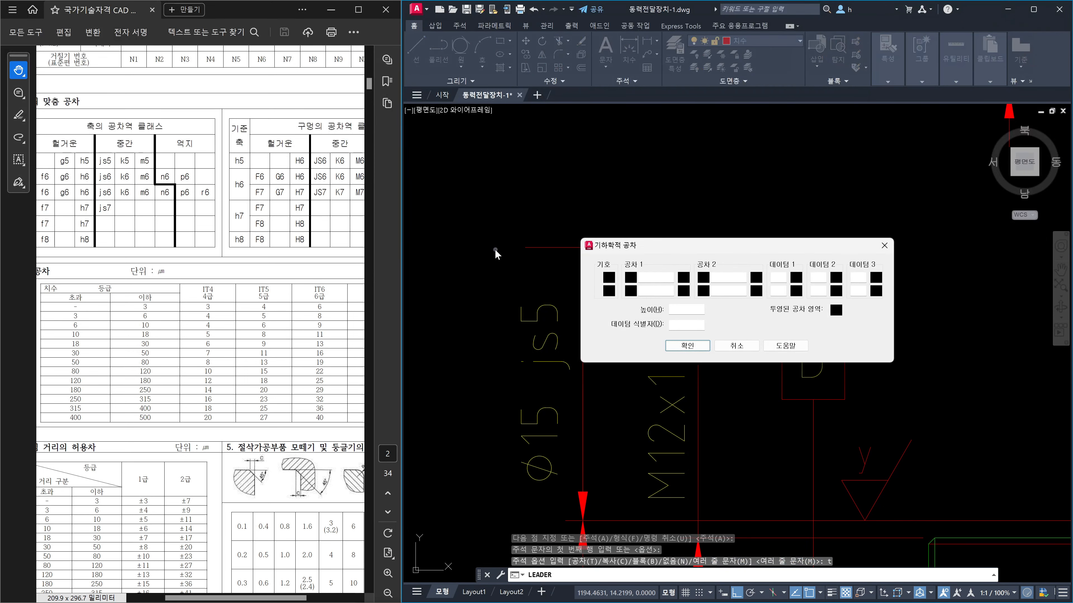
left_click(608, 278)
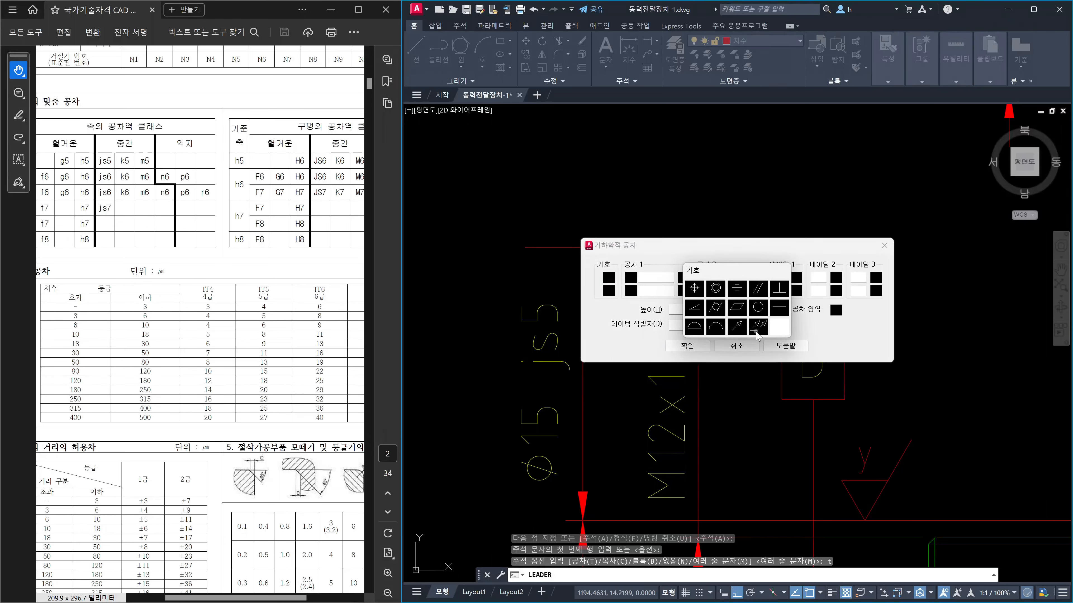
left_click(736, 328)
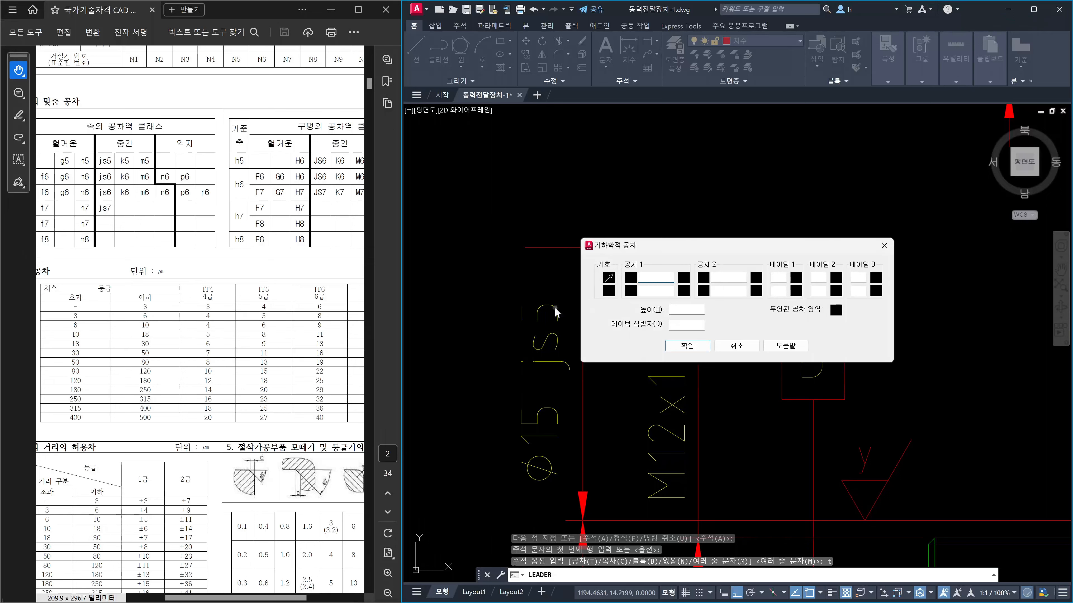
type("0.")
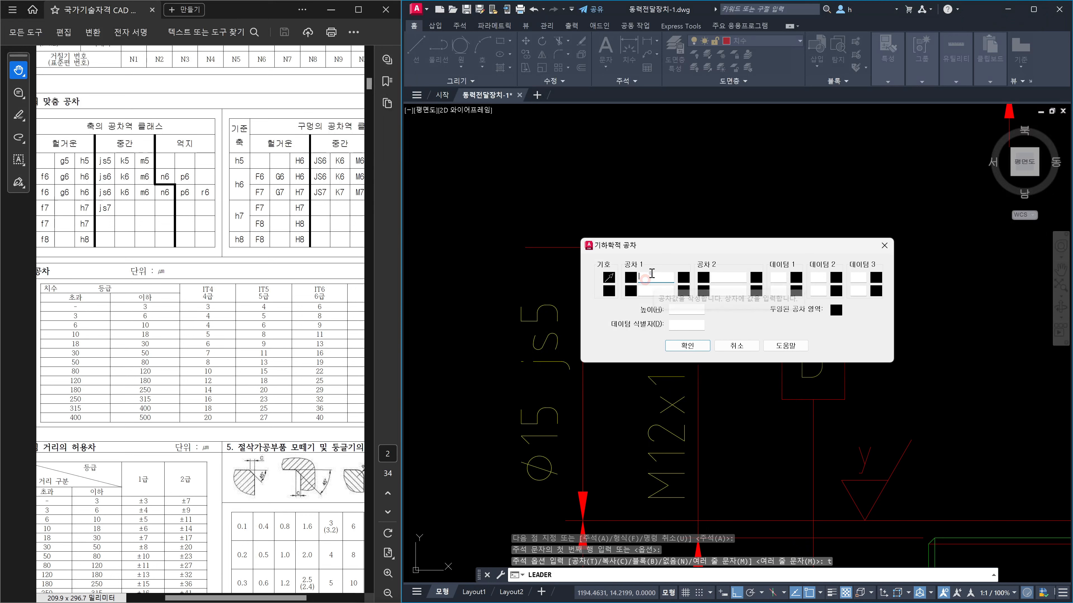
type("008")
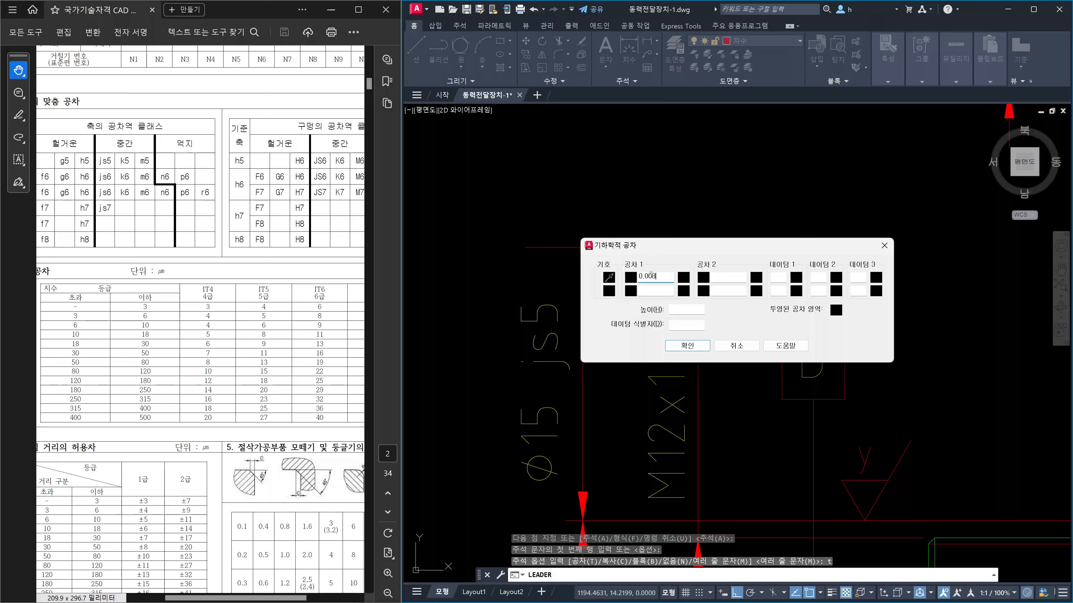
left_click(778, 276)
left_click(687, 345)
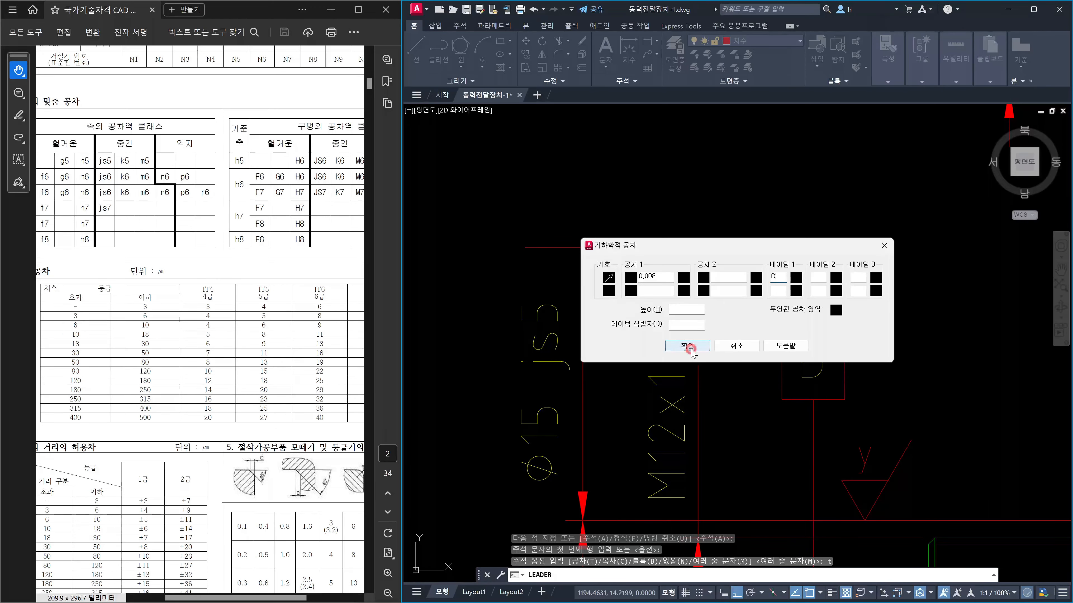
scroll(731, 341, "down", 8)
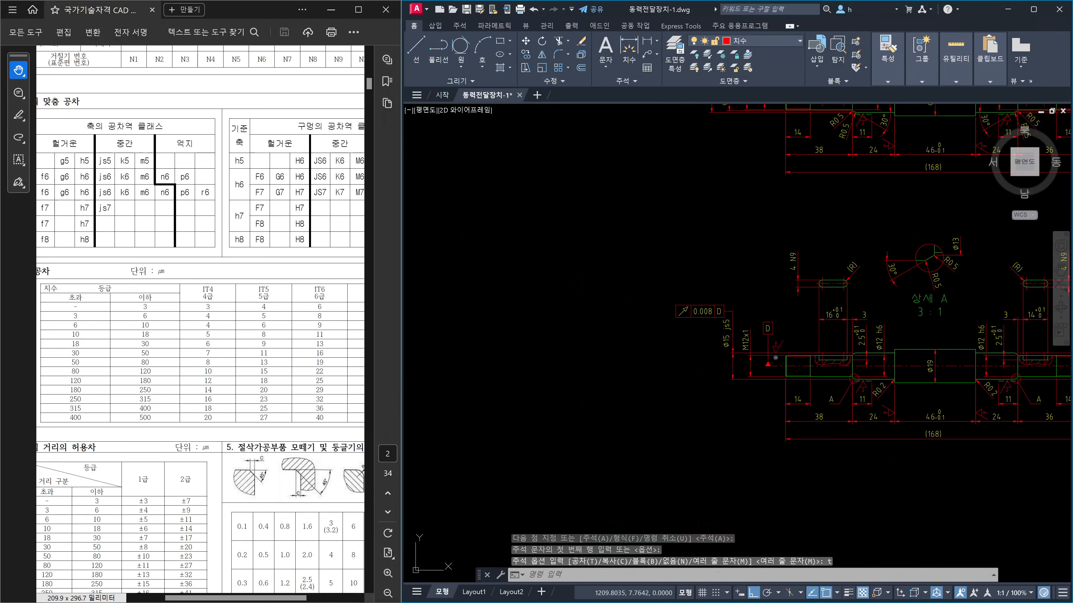
key("Escape")
scroll(717, 349, "down", 3)
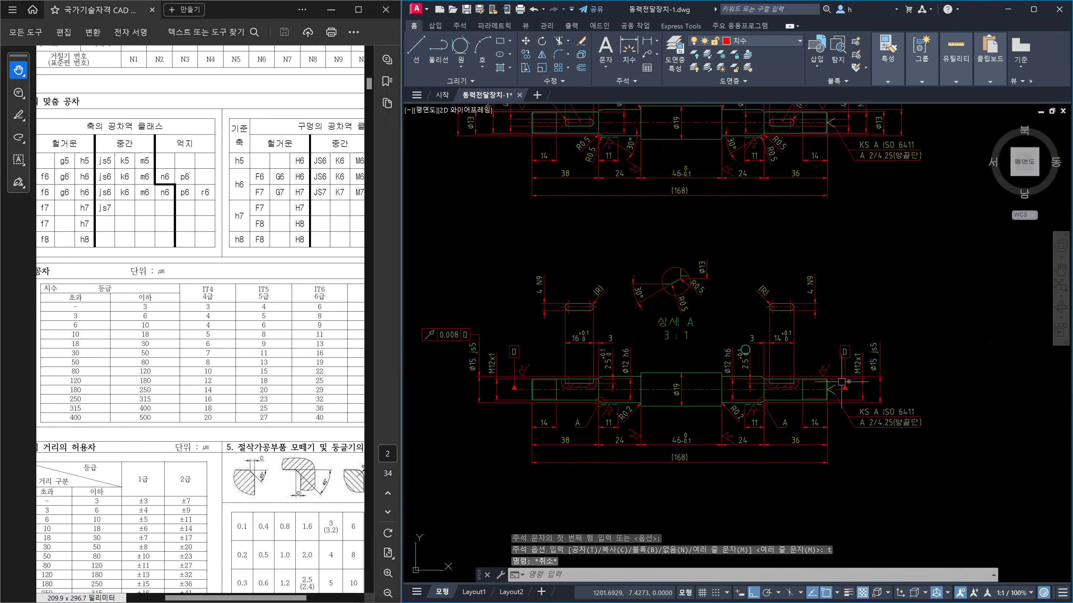
scroll(896, 370, "up", 8)
scroll(895, 370, "down", 5)
scroll(857, 374, "up", 5)
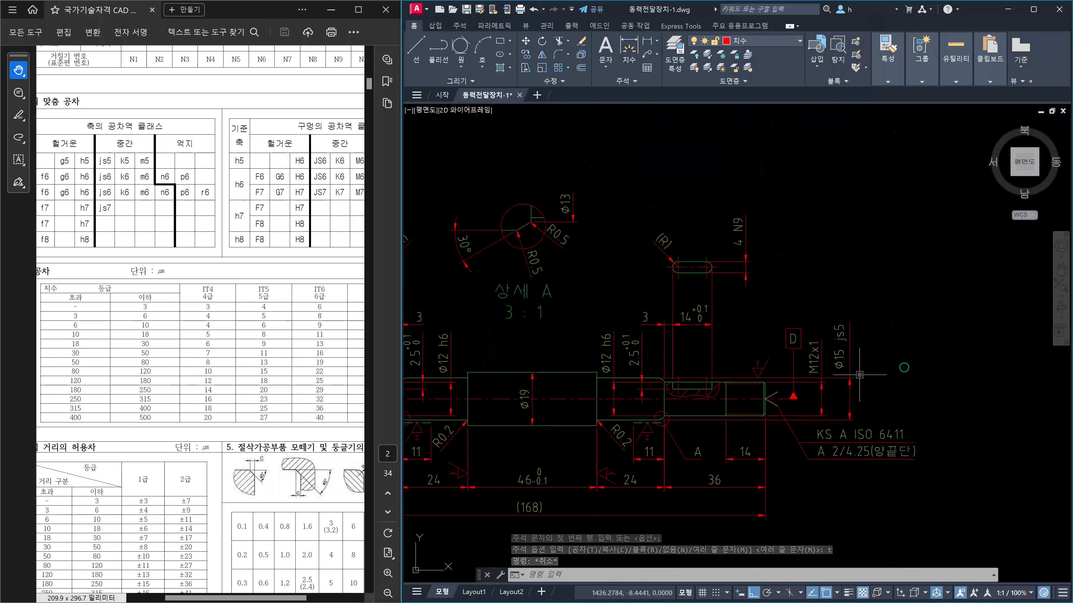
type("le")
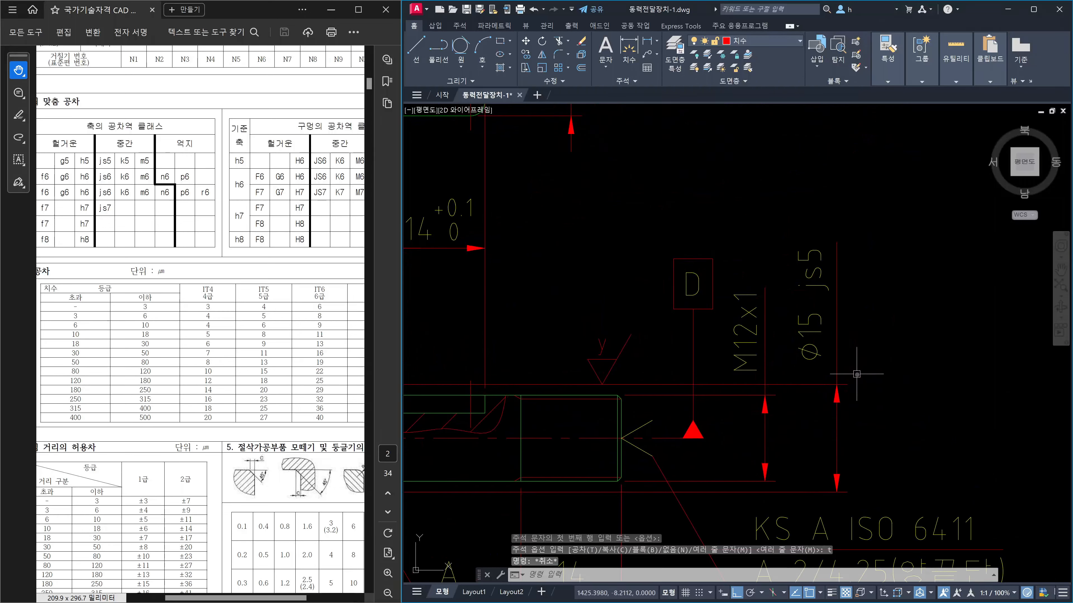
key("Return")
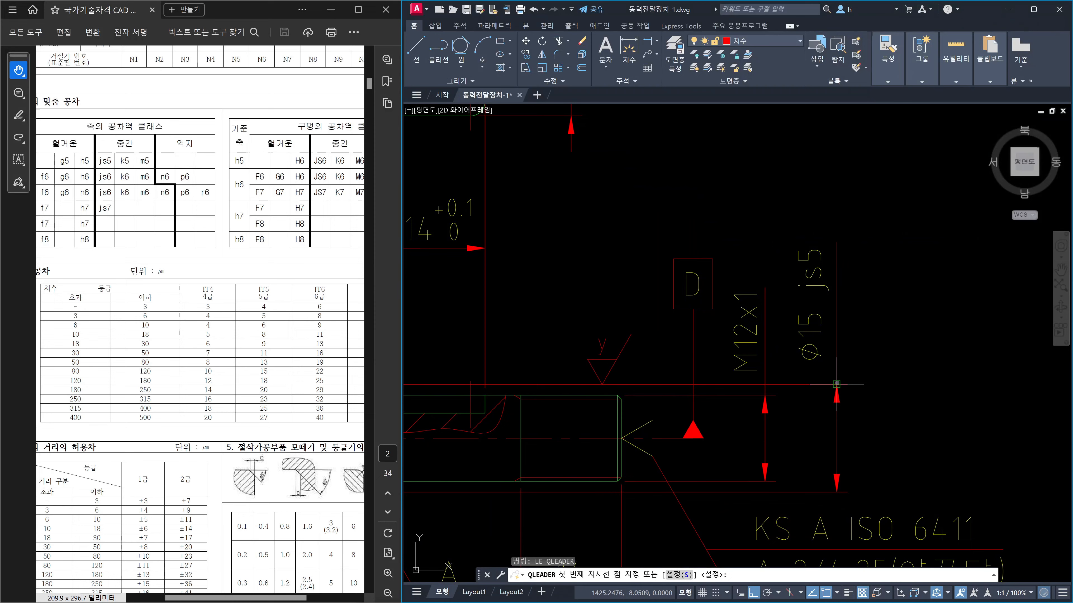
left_click(840, 374)
scroll(859, 200, "down", 2)
key("Escape")
scroll(863, 198, "up", 2)
scroll(863, 198, "down", 5)
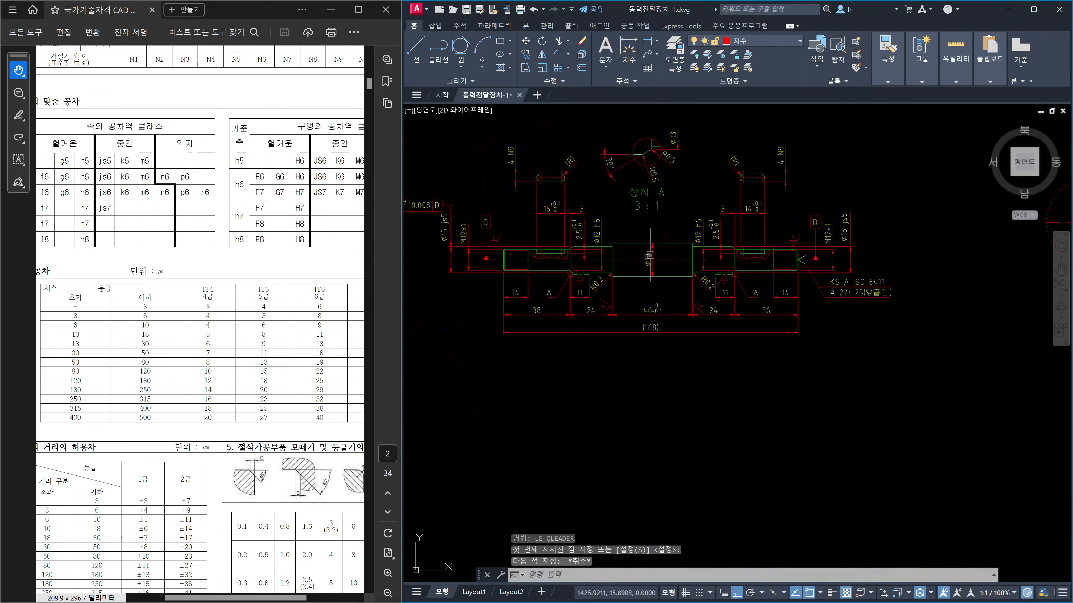
Copy the 0.008 D run-out frame with its leader from the left Ø15 js5 dimension's upper arrow tip to that of the right Ø15 js5 dimension
middle_click_drag(649, 254, 899, 351)
scroll(680, 306, "up", 5)
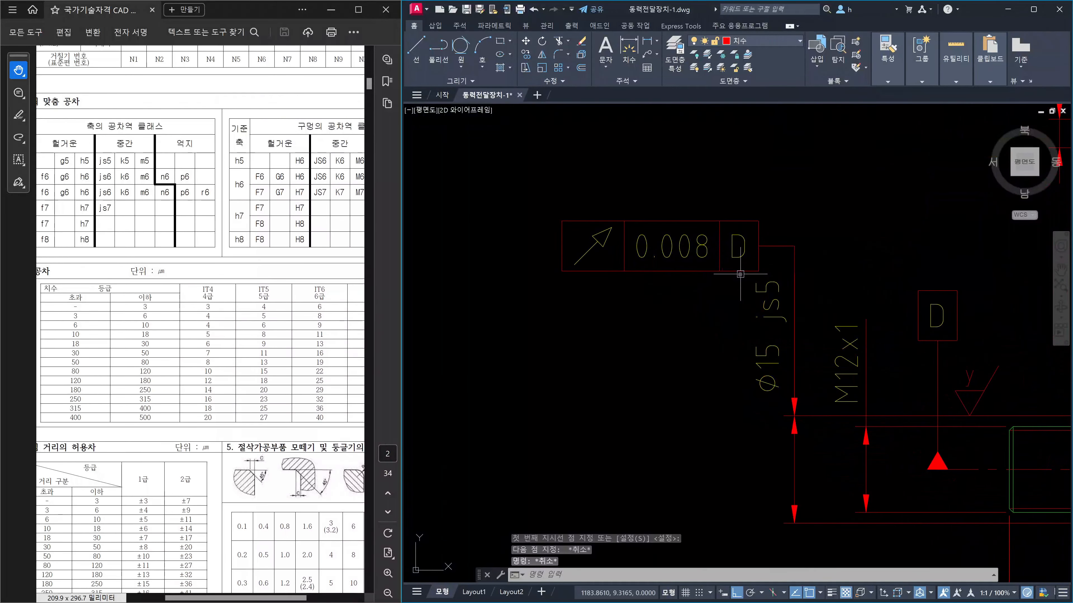
type("co")
key("Return")
left_click(793, 279)
left_click(689, 193)
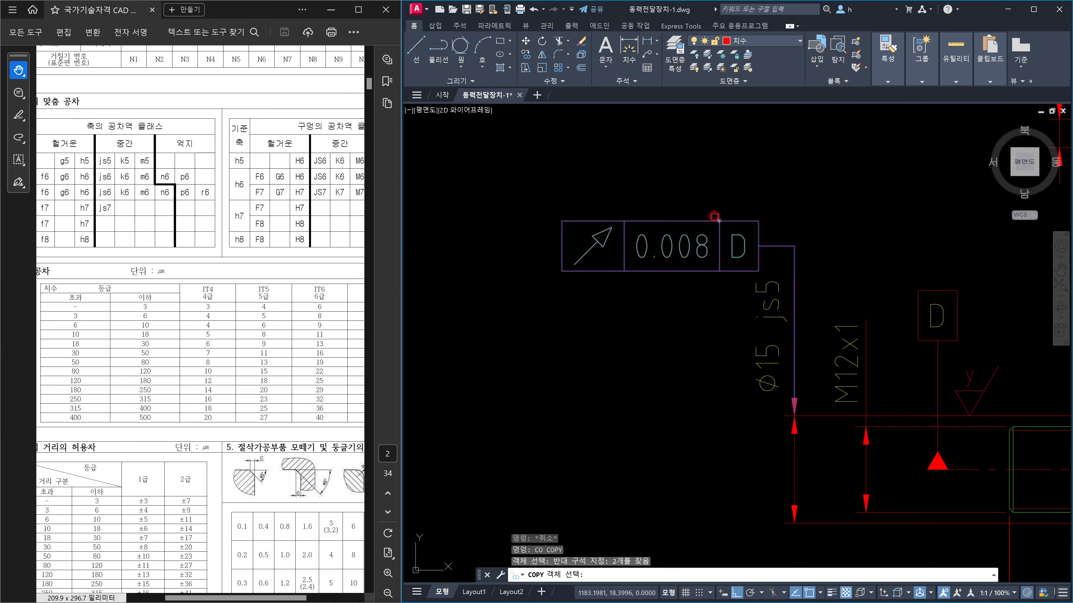
key("Return")
left_click(793, 415)
scroll(570, 372, "down", 4)
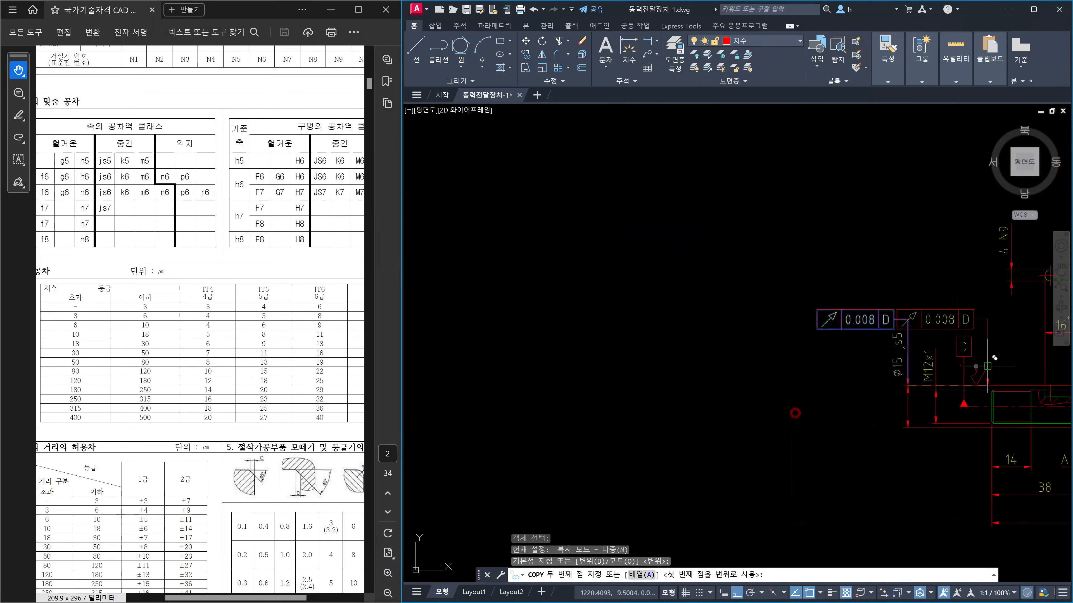
scroll(762, 386, "up", 5)
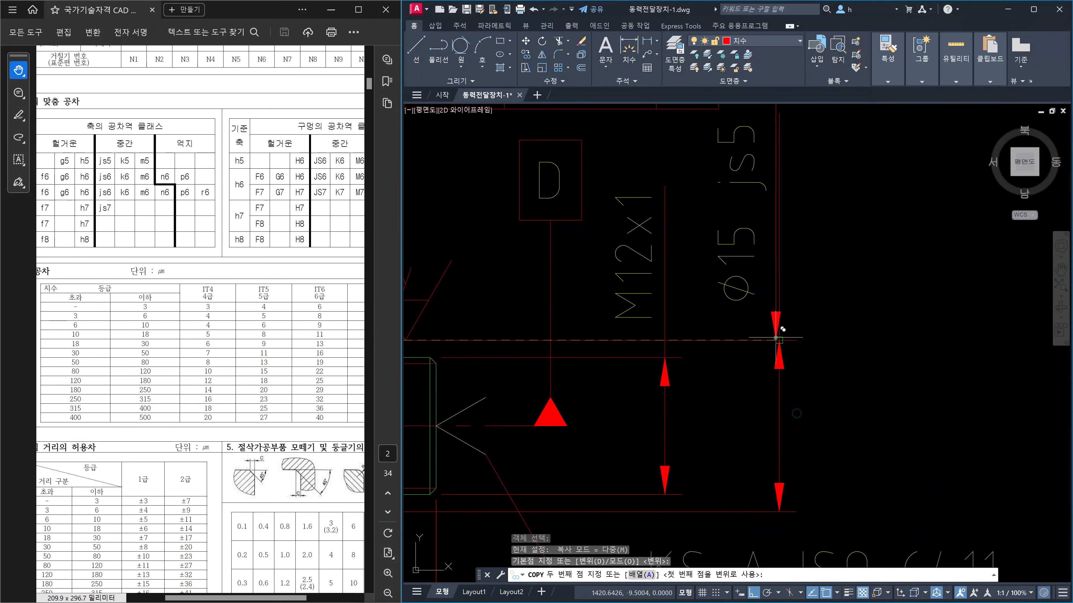
left_click(783, 333)
scroll(824, 334, "down", 2)
key("Escape")
scroll(824, 334, "down", 2)
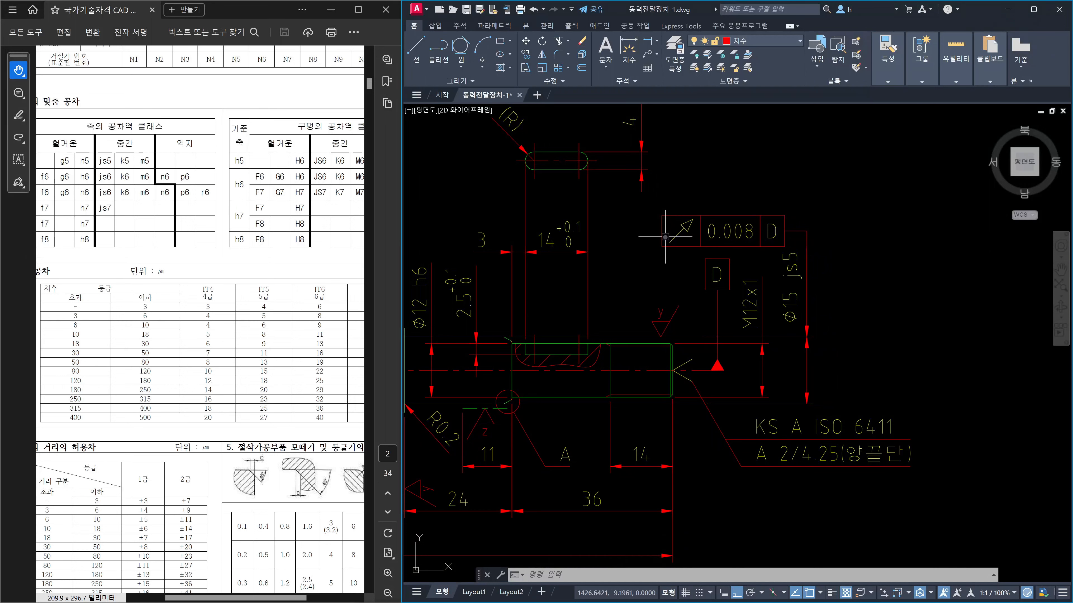
Try to move the copied 0.008 D run-out frame horizontally to the outer side of its leader at the shaft's right end
left_click(760, 234)
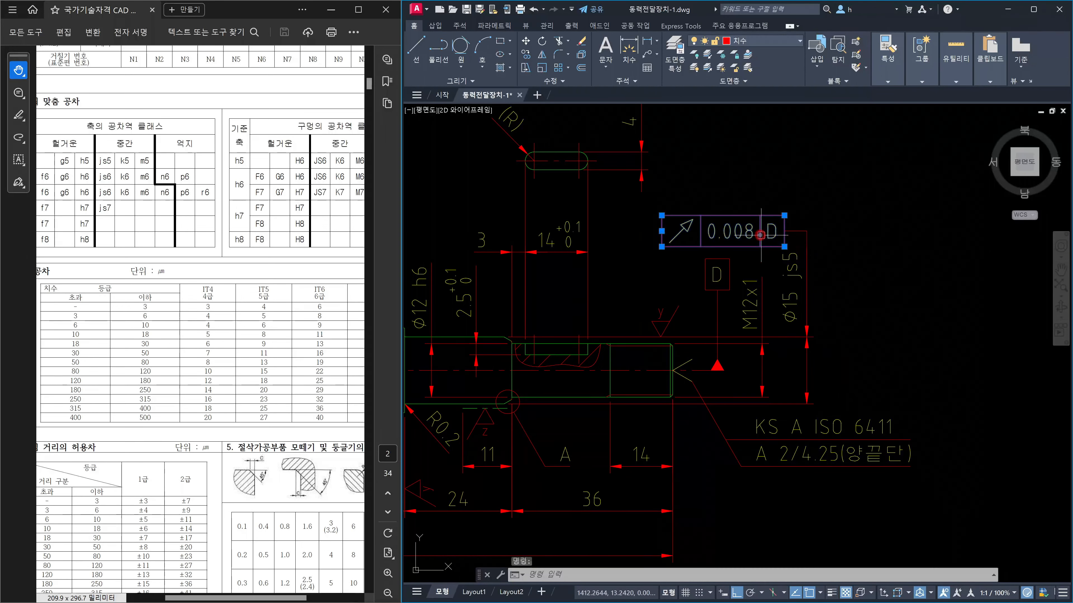
key("Escape")
type("m")
key("Return")
left_click(760, 235)
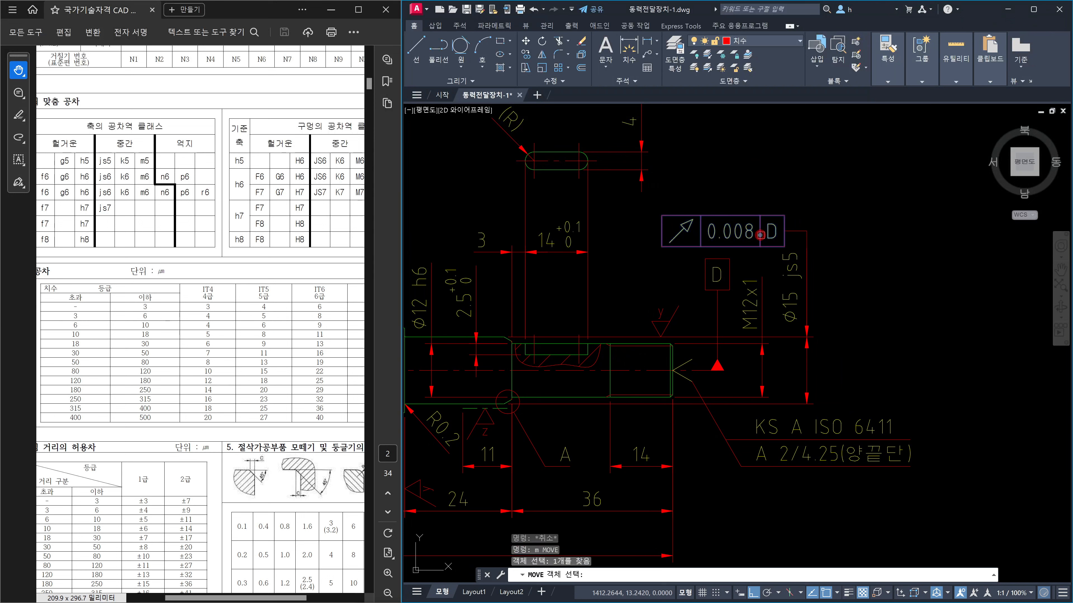
key("Return")
left_click(718, 194)
left_click(902, 195)
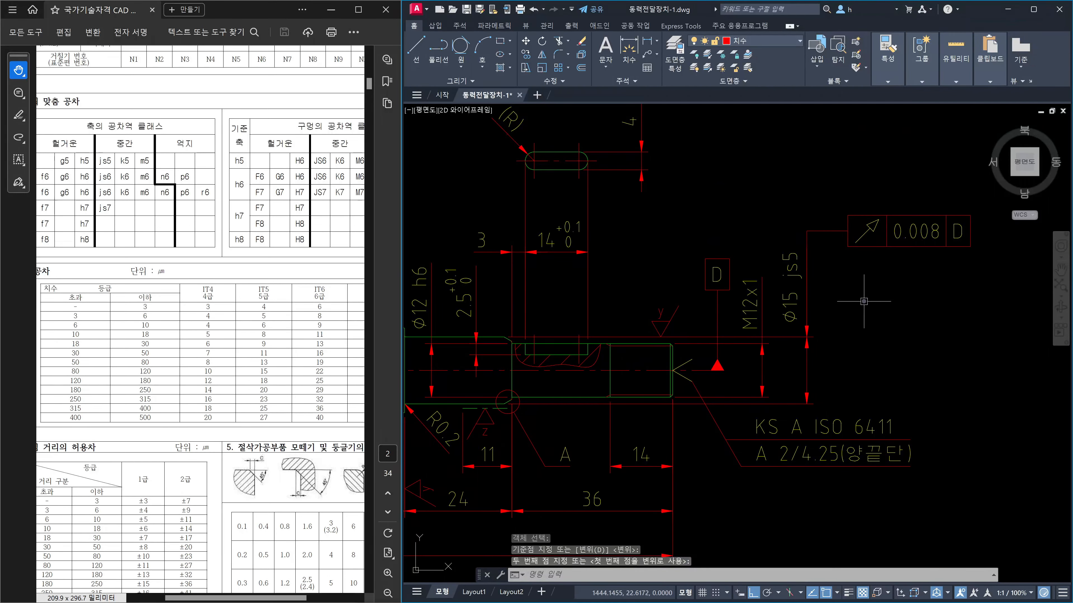
key("ctrl+z")
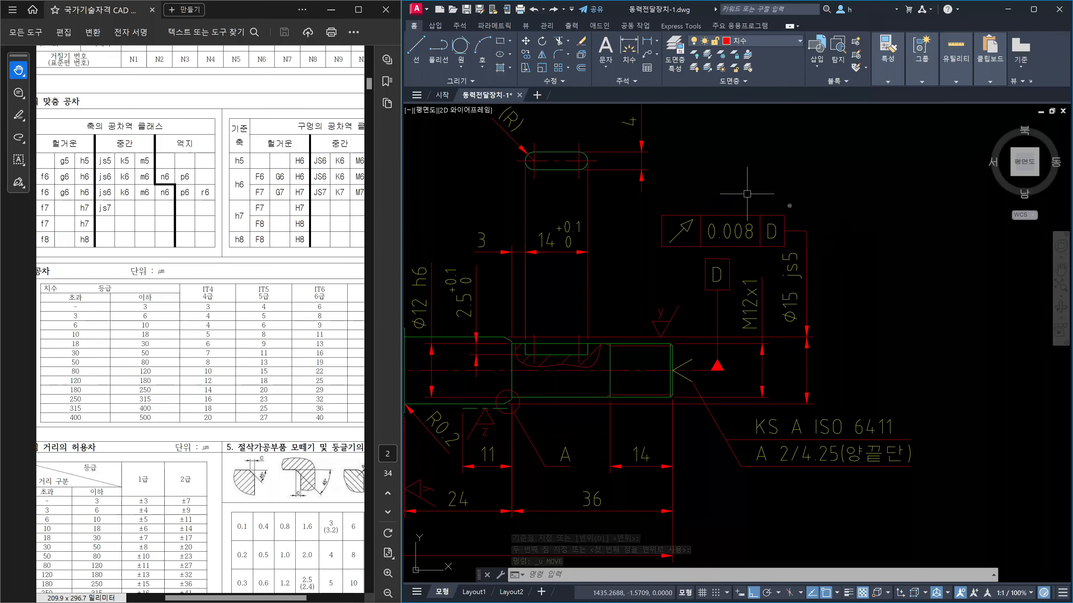
Examine the M12x1 thread dimension and the lower outline edge at the shaft's left end
middle_click_drag(539, 384, 910, 393)
middle_click_drag(677, 365, 793, 380)
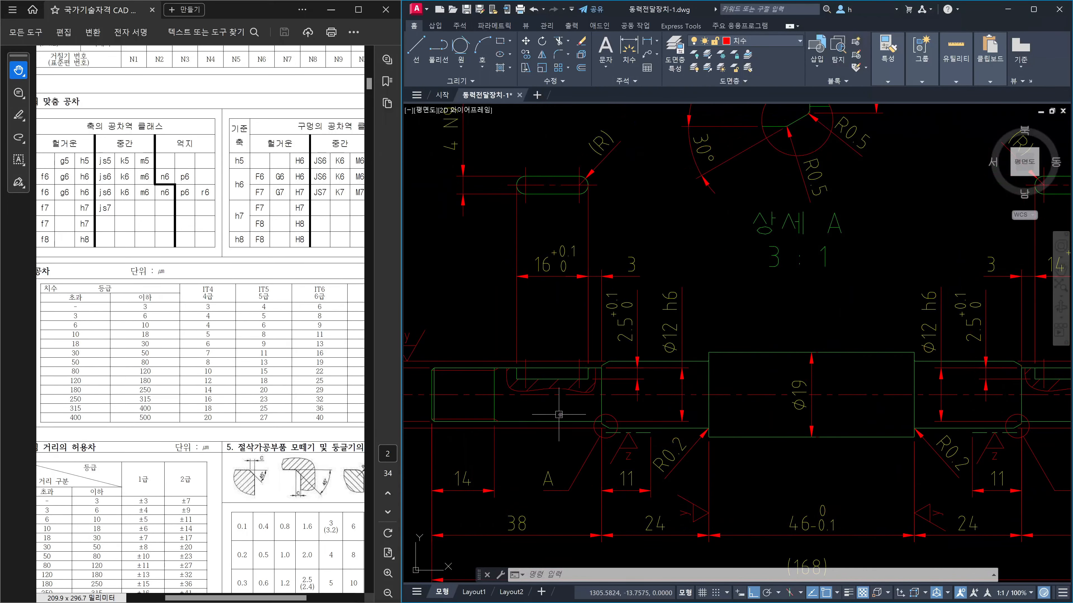
middle_click_drag(559, 414, 736, 429)
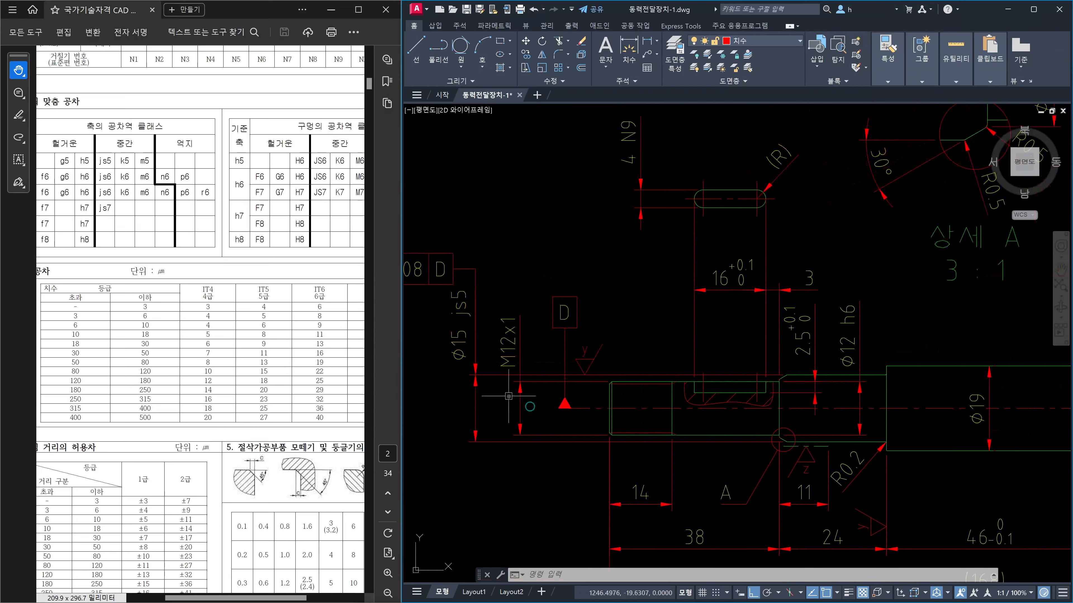
left_click(526, 419)
left_click(506, 406)
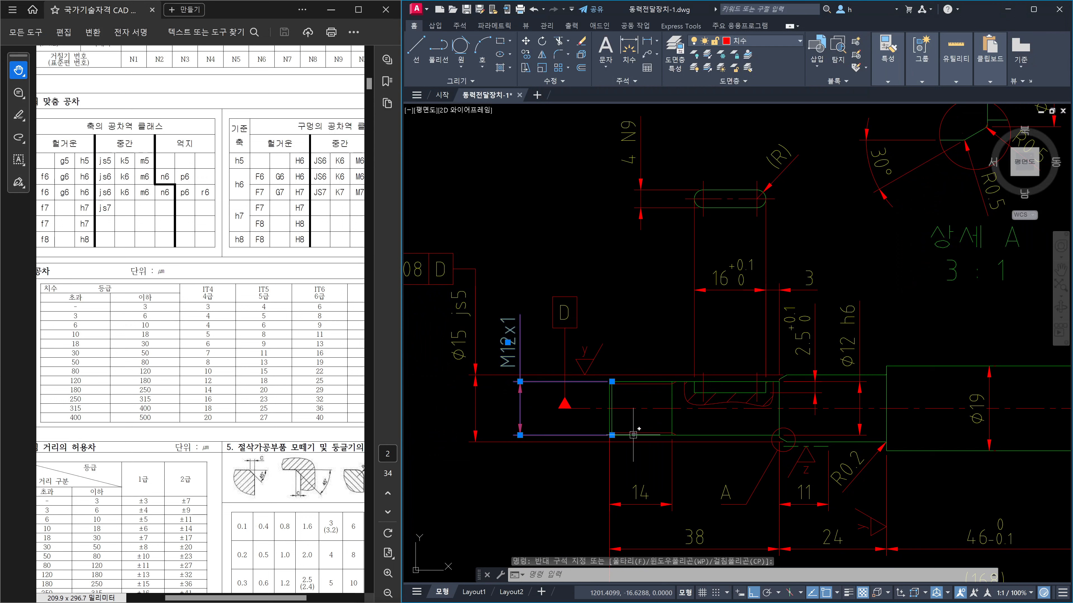
mouse_move(633, 434)
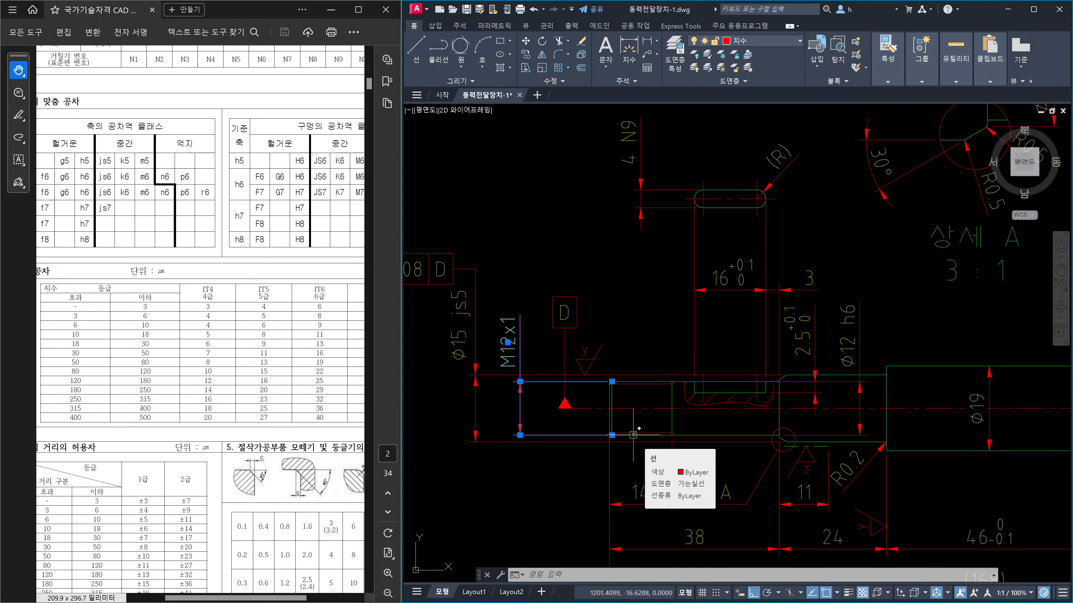
left_click(735, 436)
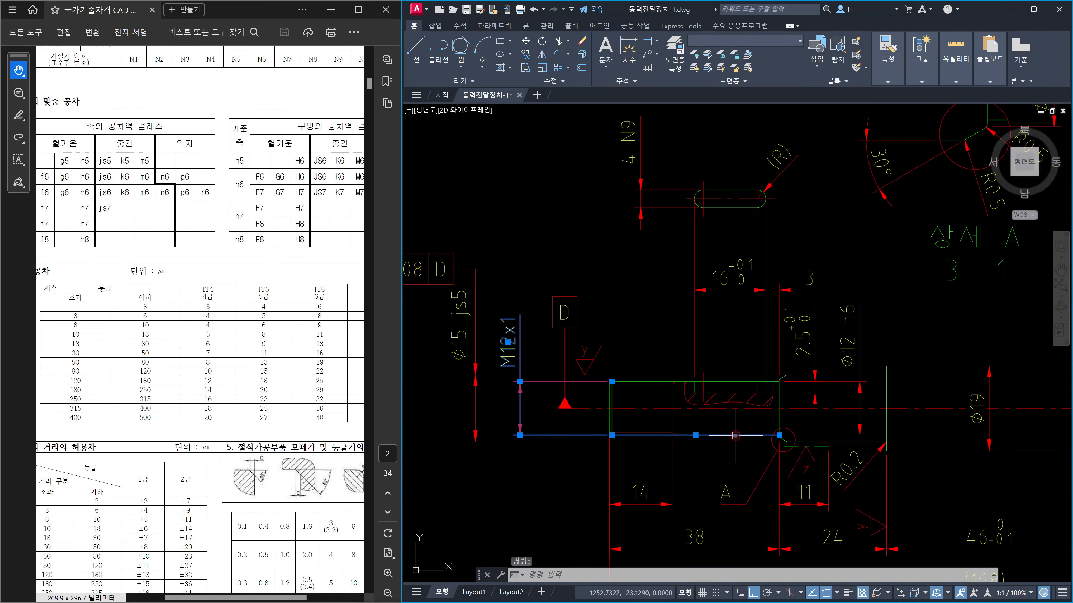
key("Escape")
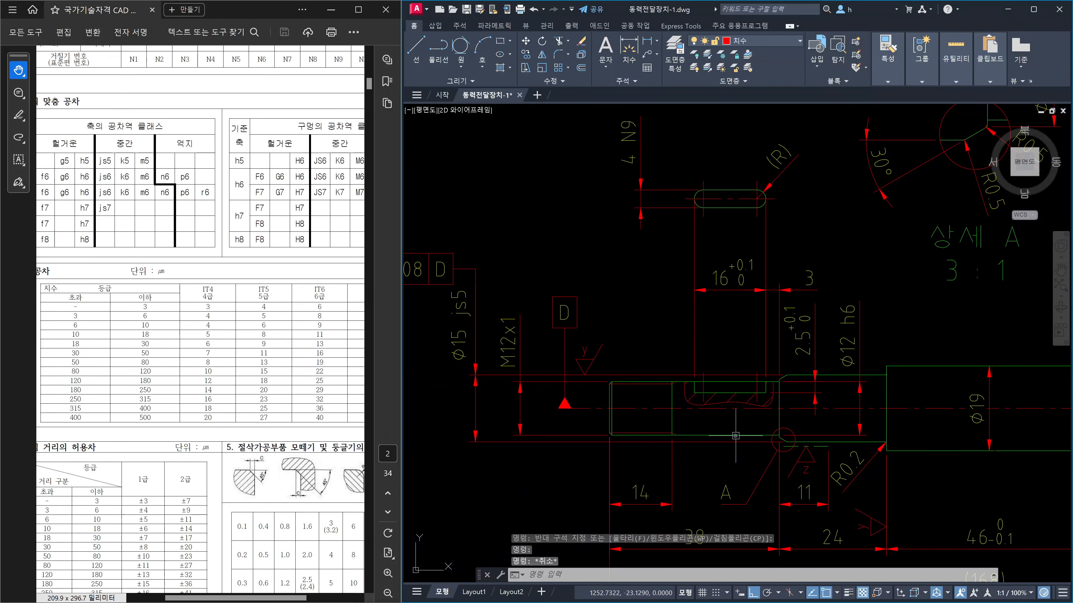
Move the whole detail A view with its dimensions and 3:1 label about 11 mm straight up
middle_click_drag(869, 338, 696, 420)
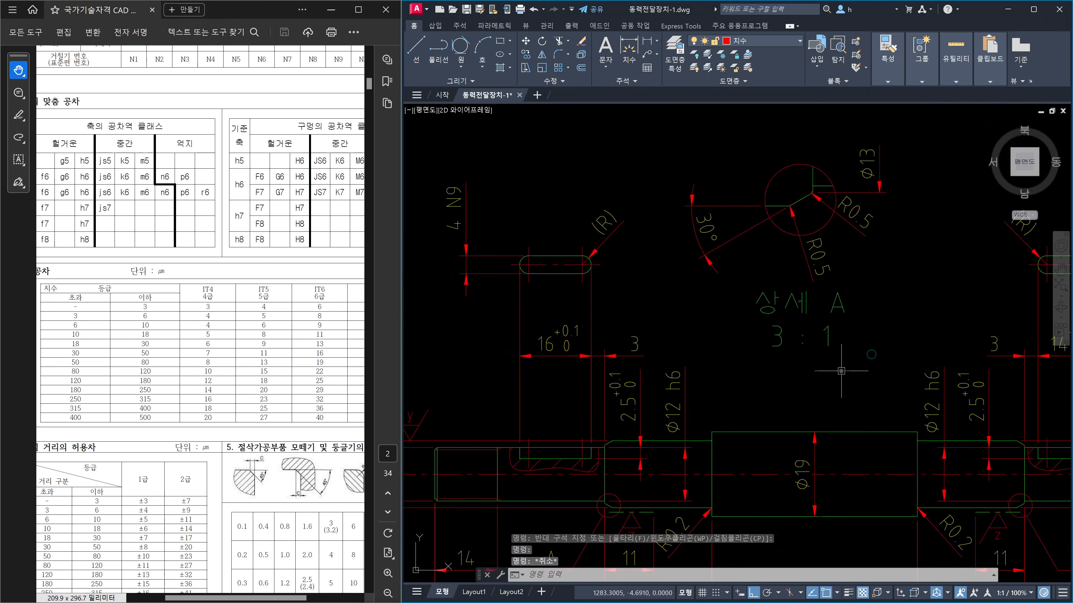
key("Escape")
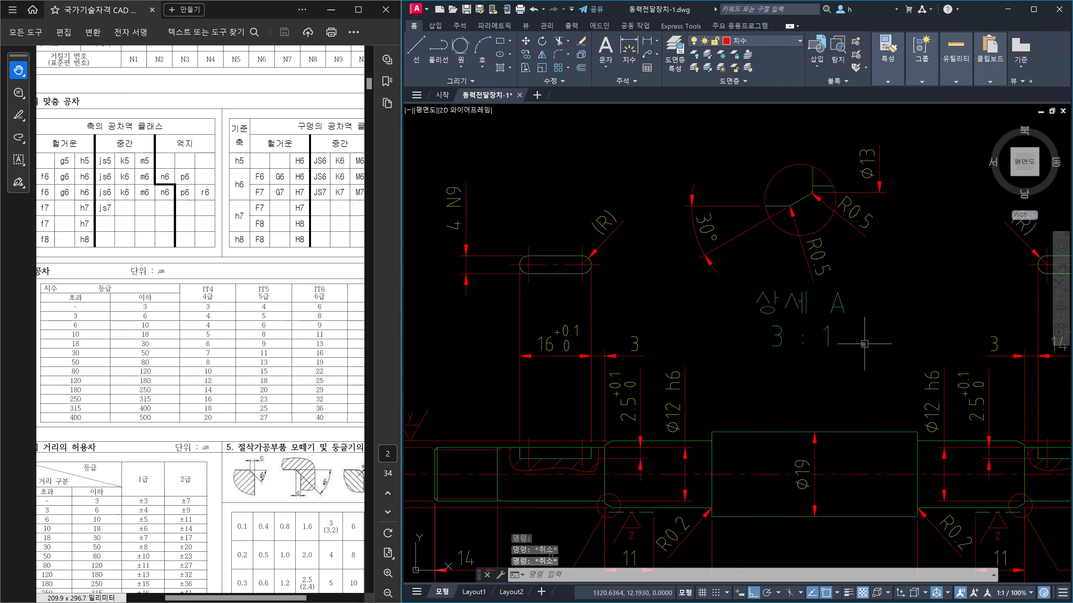
type("m")
key("Return")
left_click(912, 350)
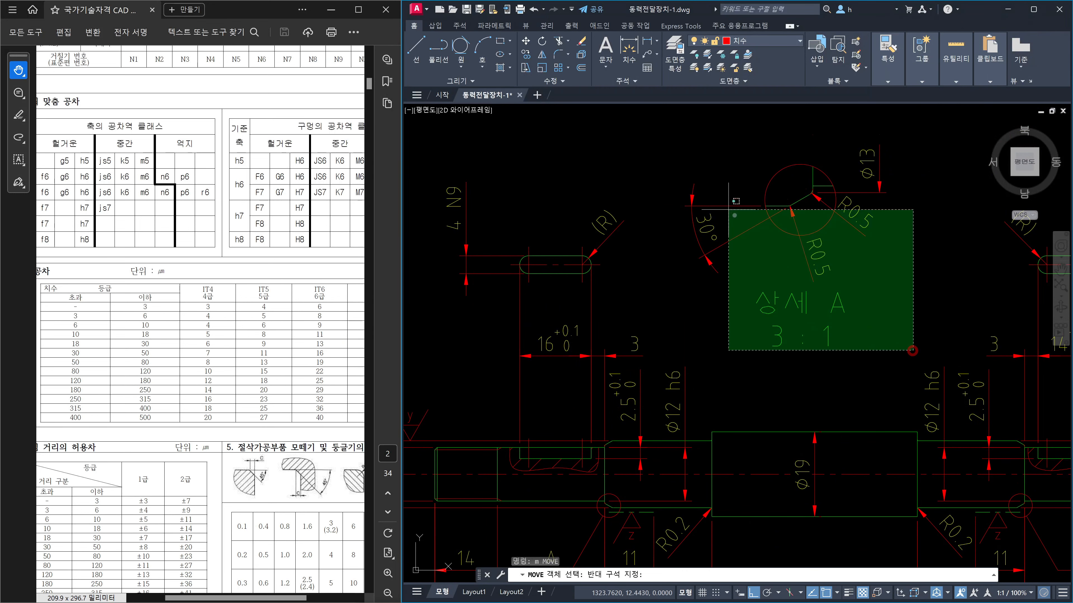
left_click(674, 143)
key("Return")
left_click(892, 305)
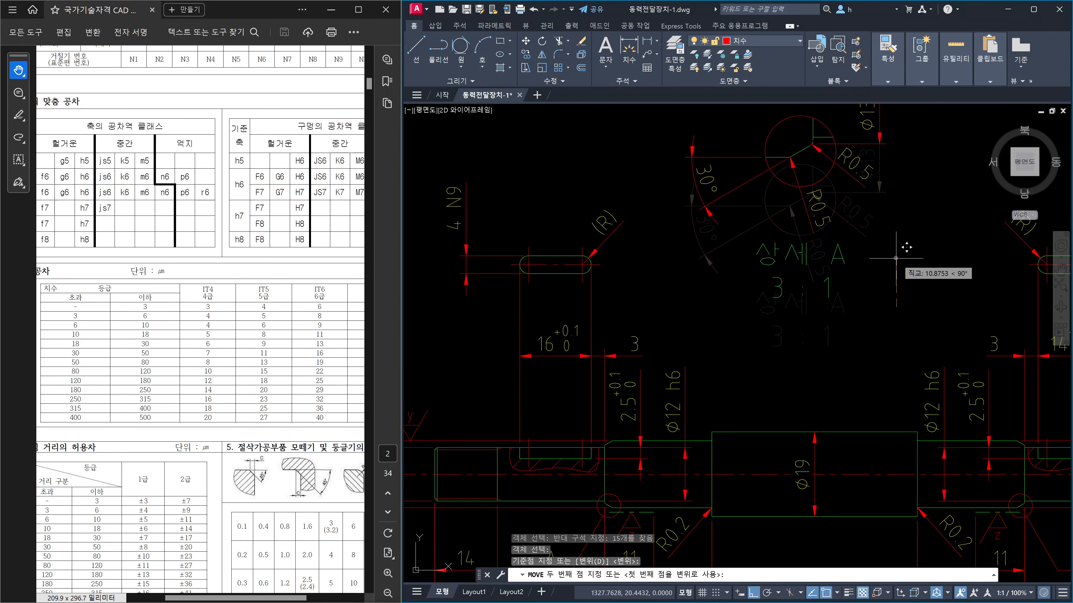
key("Escape")
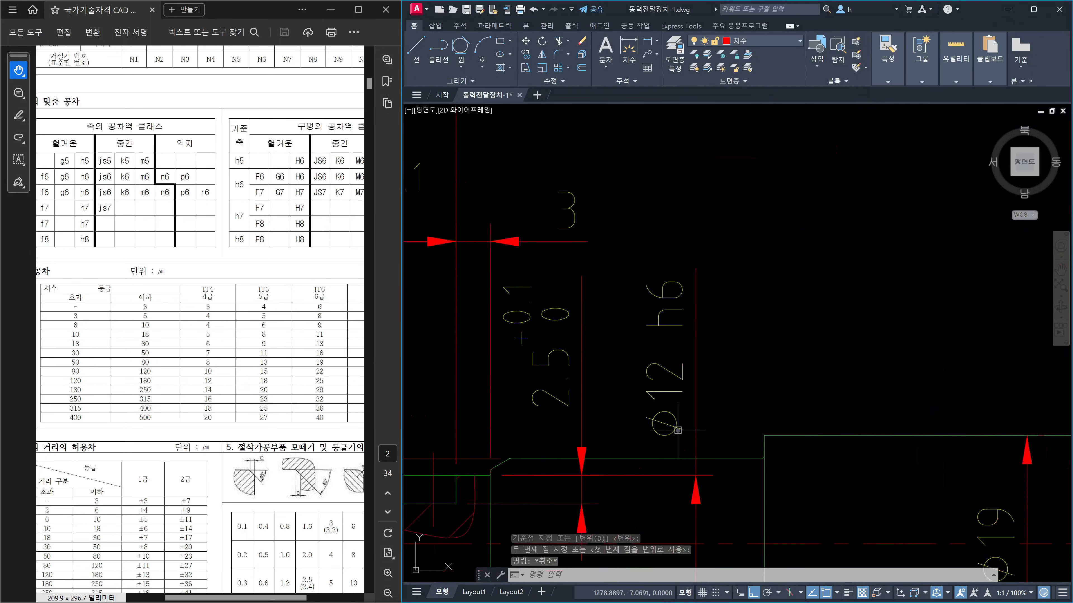
scroll(694, 432, "up", 5)
type("le")
key("Return")
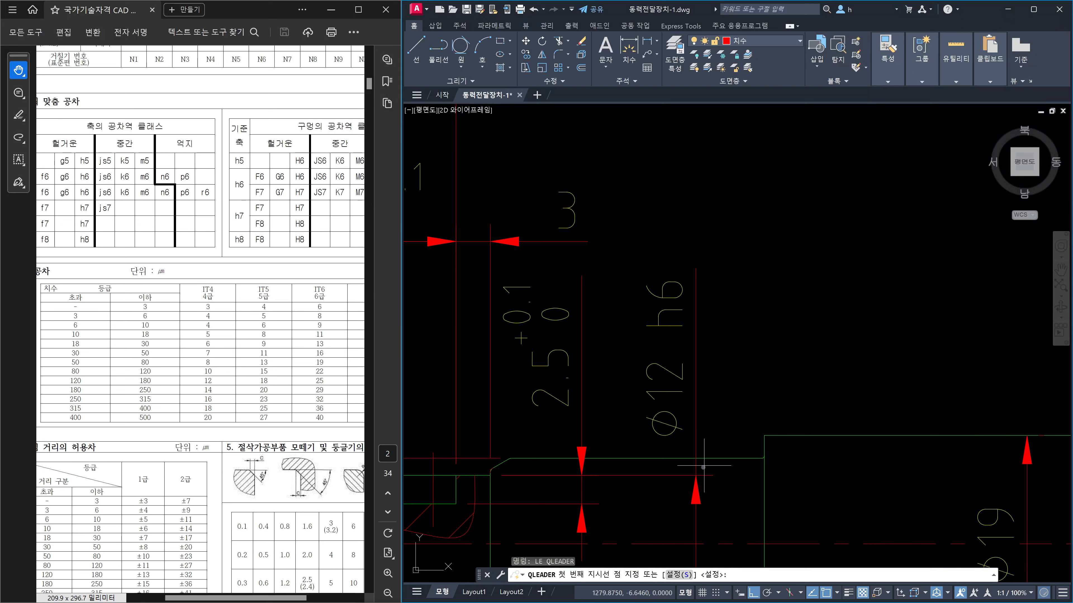
left_click(696, 477)
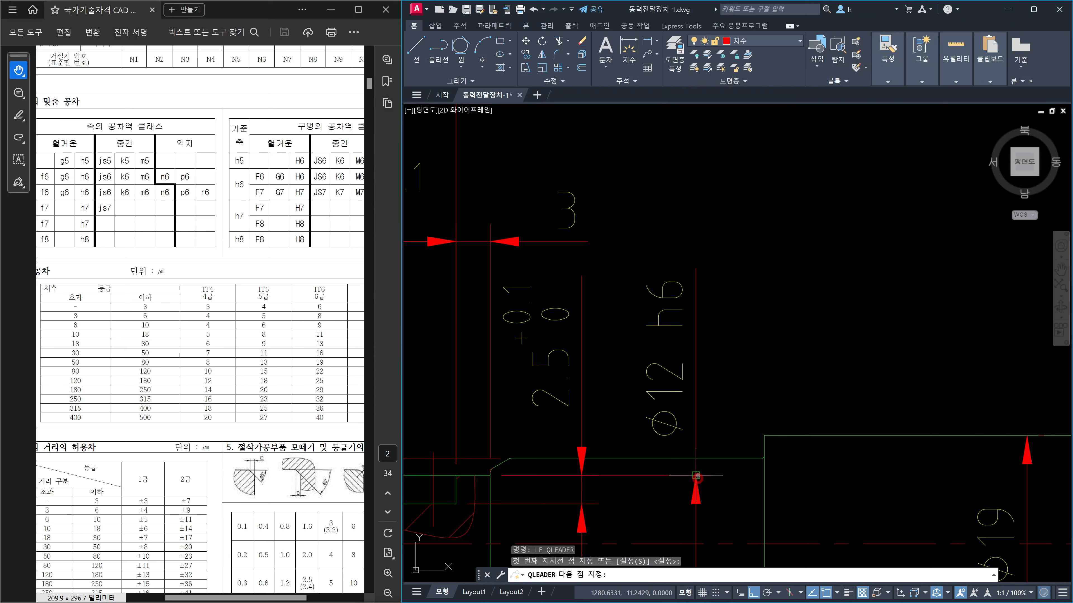
left_click(698, 265)
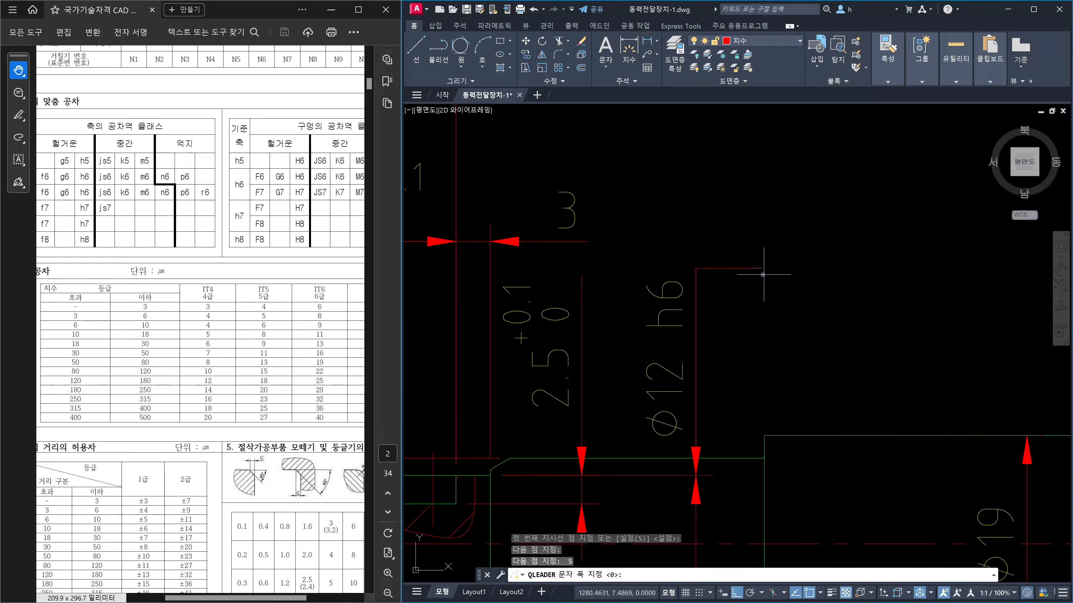
key("Escape")
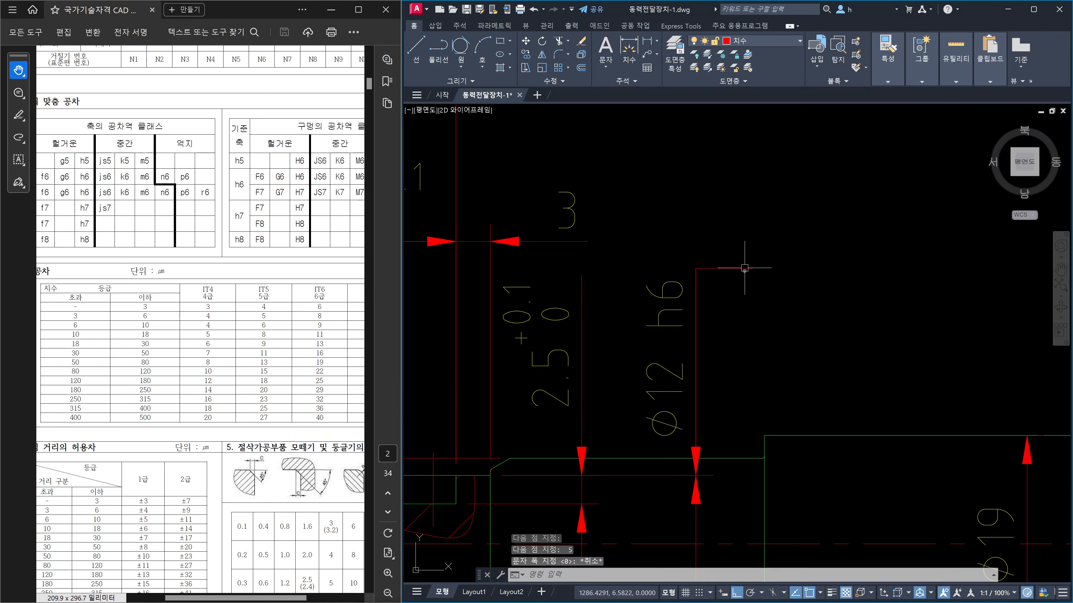
left_click(744, 268)
key("Delete")
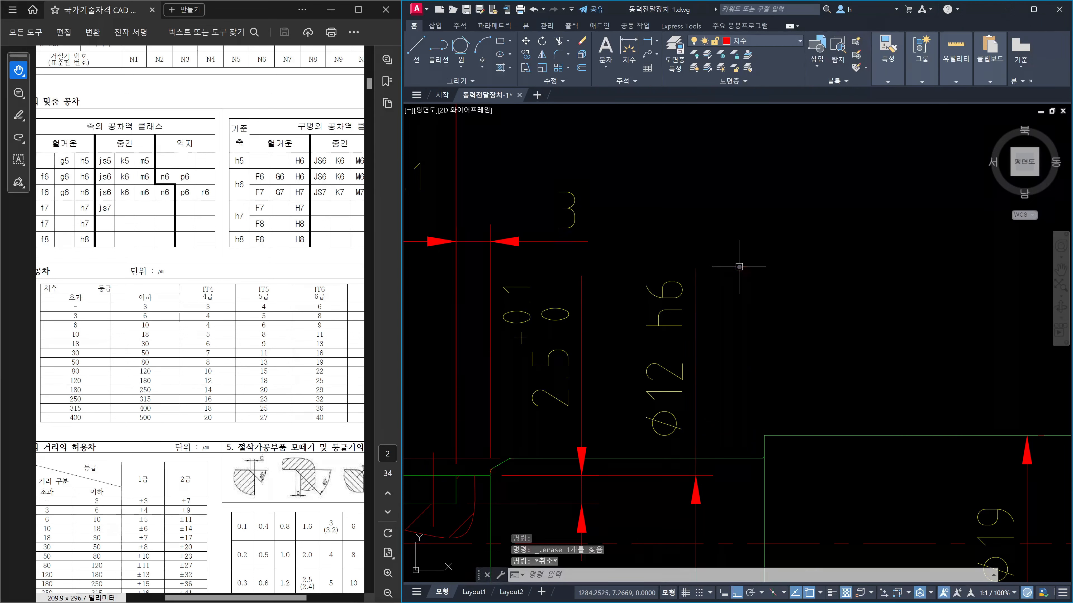
Draw a leader from the upper arrow tip of the left Ø12 h6 dimension, about 18 mm up and 5 mm right
type("LEAD")
key("Return")
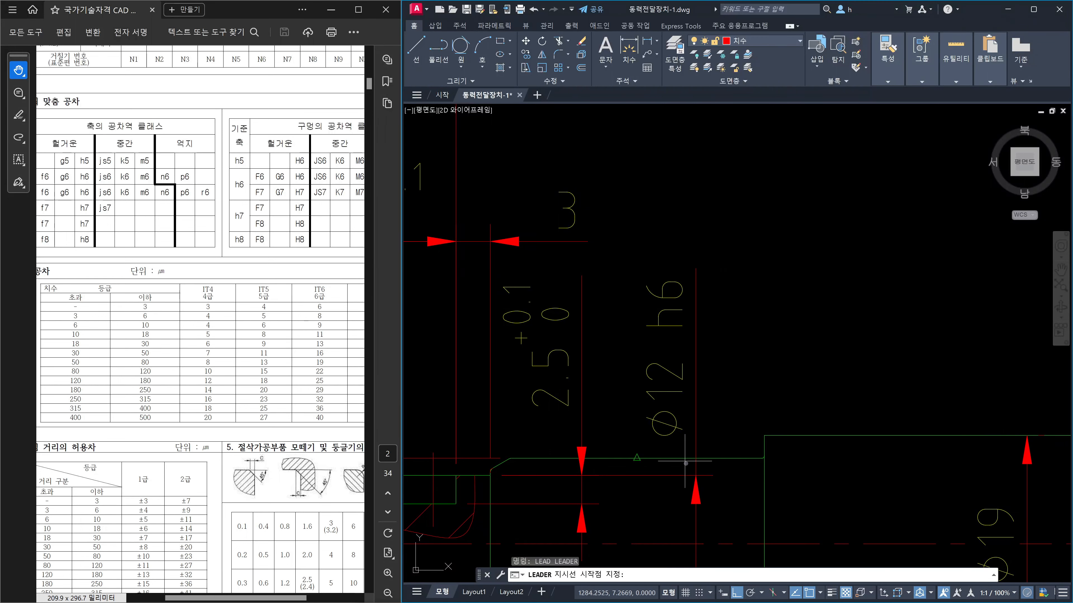
left_click(696, 474)
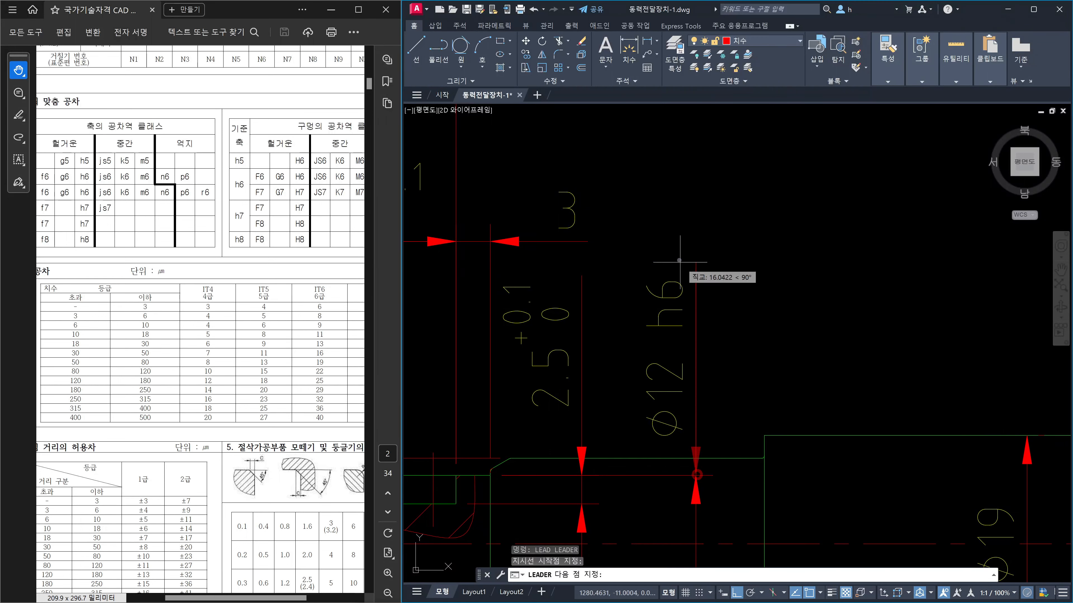
left_click(695, 267)
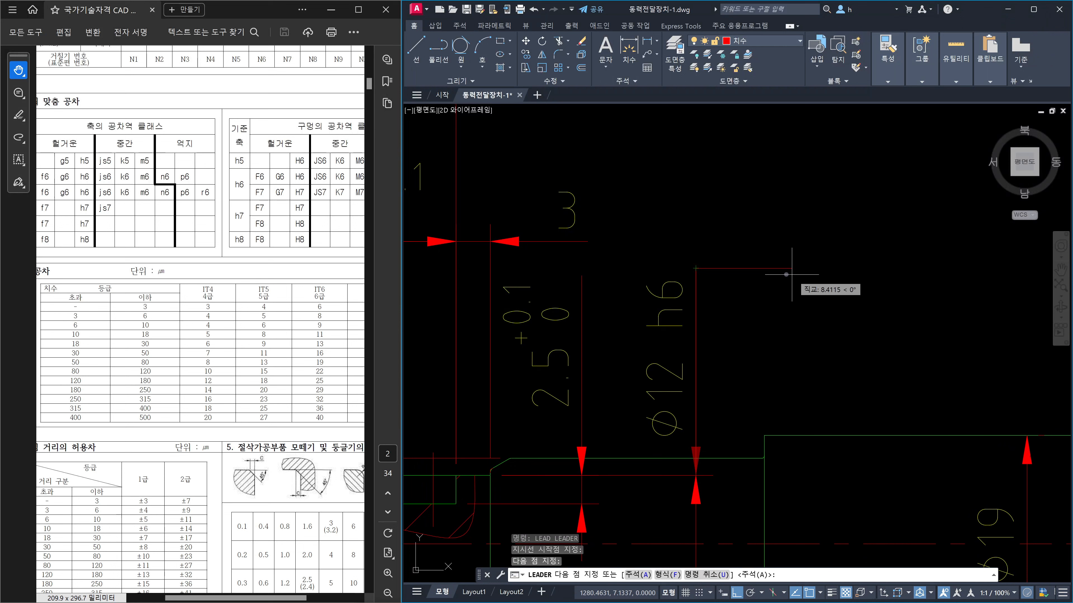
type("5")
key("Return")
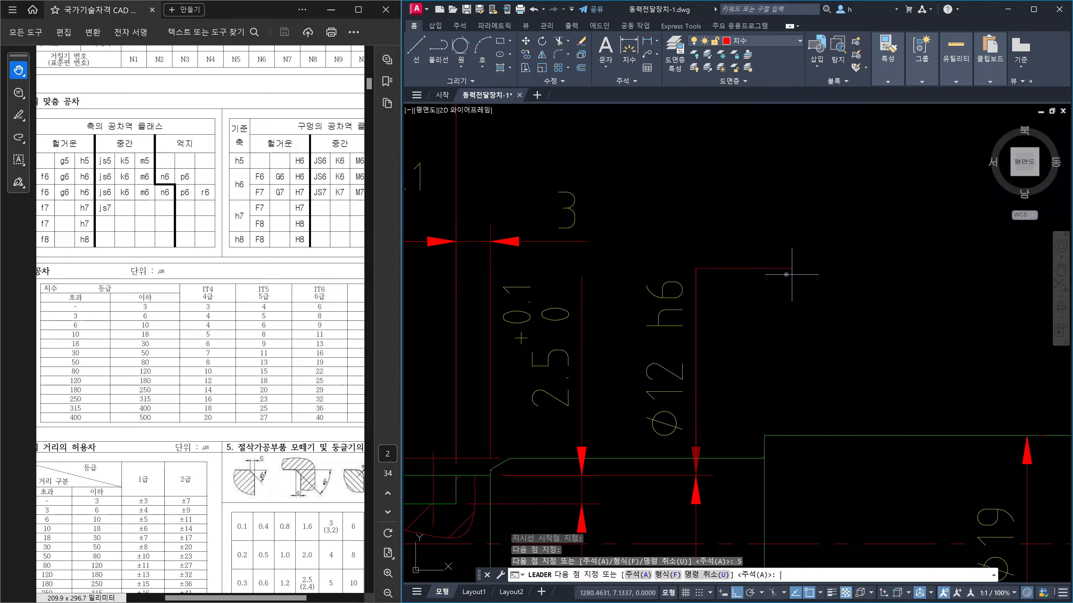
Attach a circular run-out tolerance frame with value 0.008 and datum D to the leader at the left Ø12 h6 dimension
key("Return")
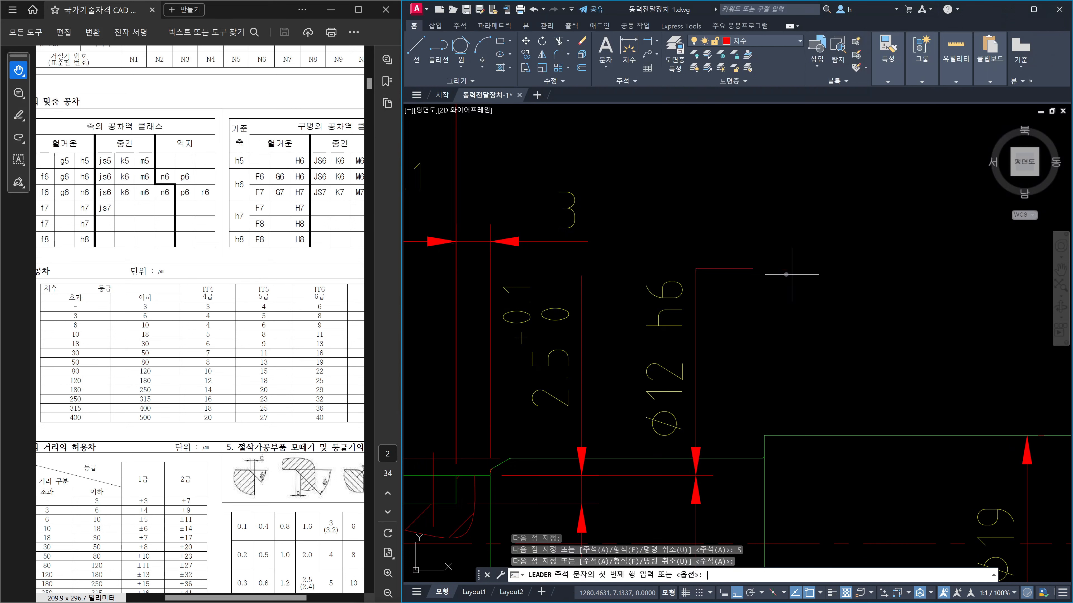
key("Return")
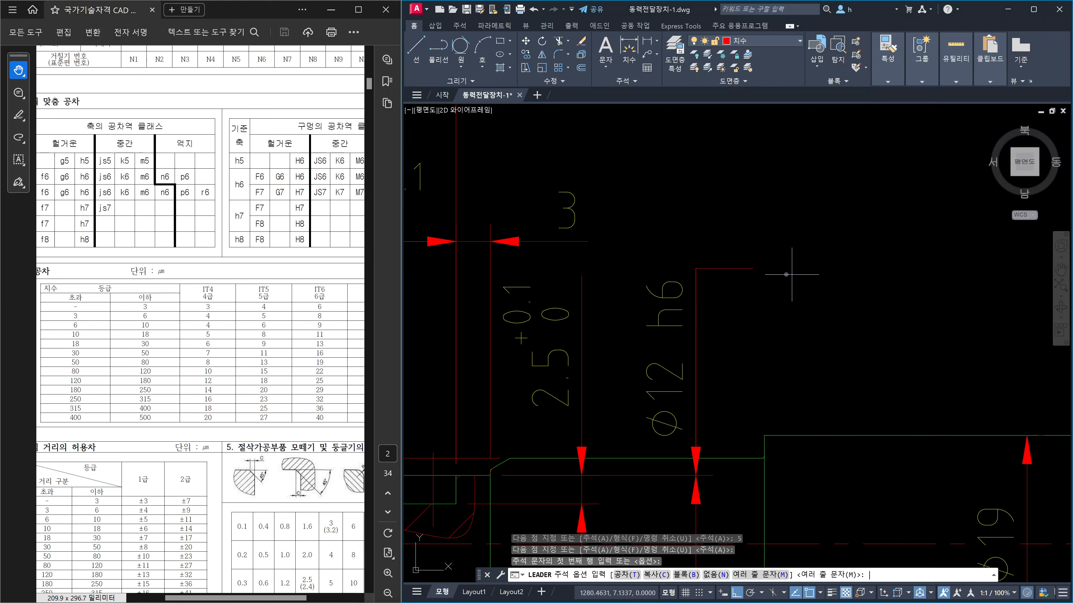
type("t")
key("Return")
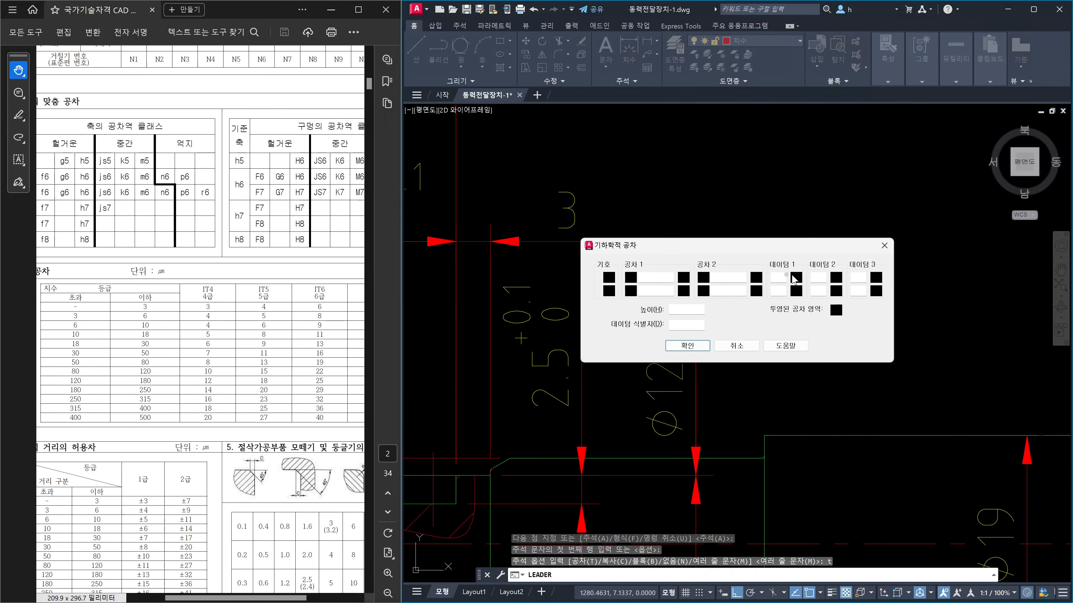
left_click(609, 278)
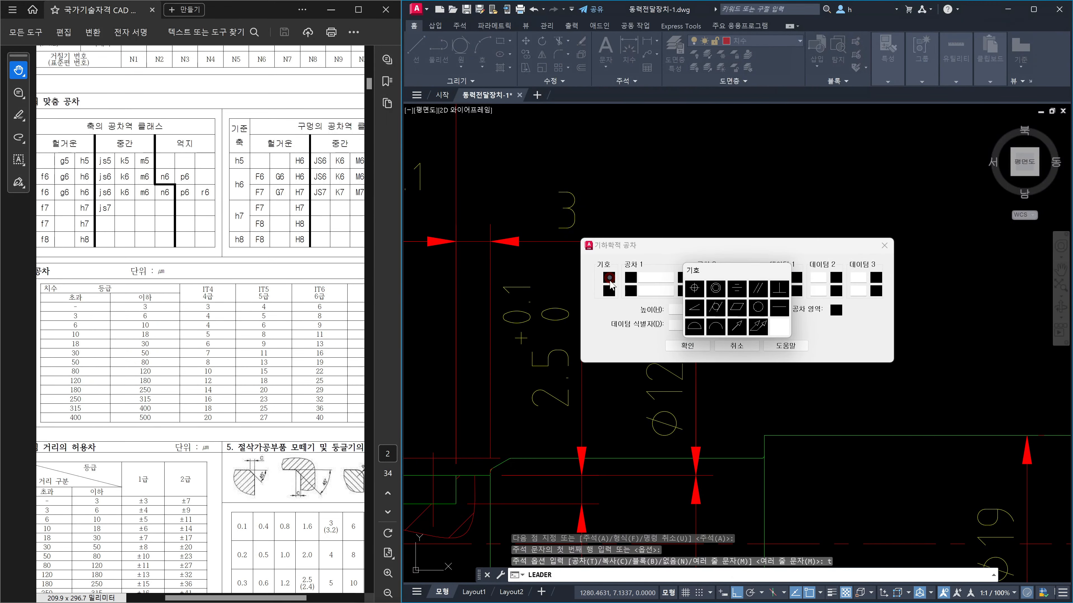
left_click(738, 326)
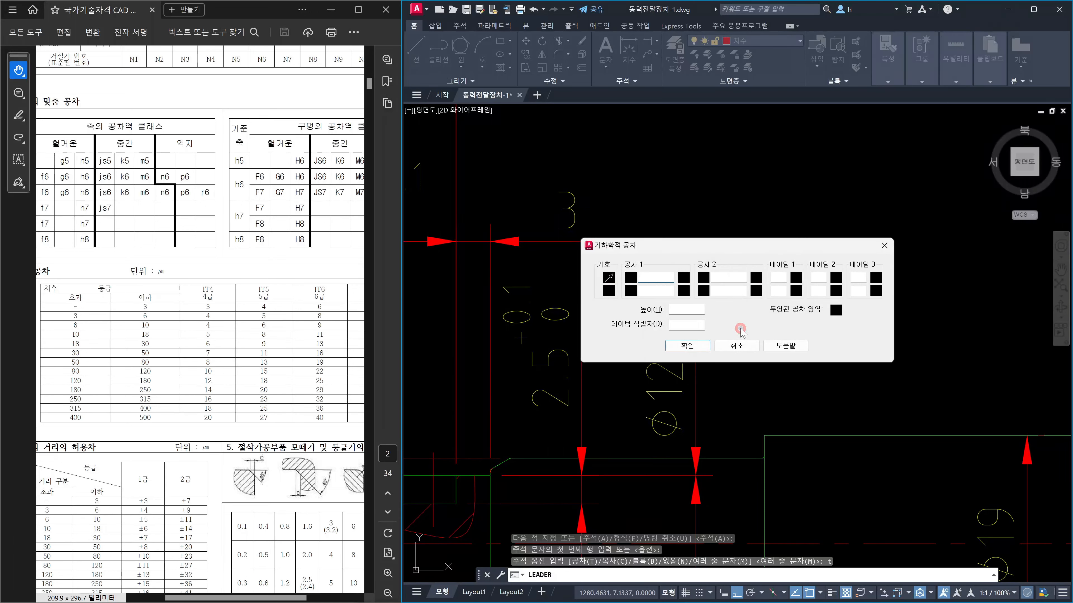
left_click(655, 277)
left_click(654, 277)
left_click(668, 277)
type("0.008")
left_click(779, 277)
type("D")
left_click(689, 346)
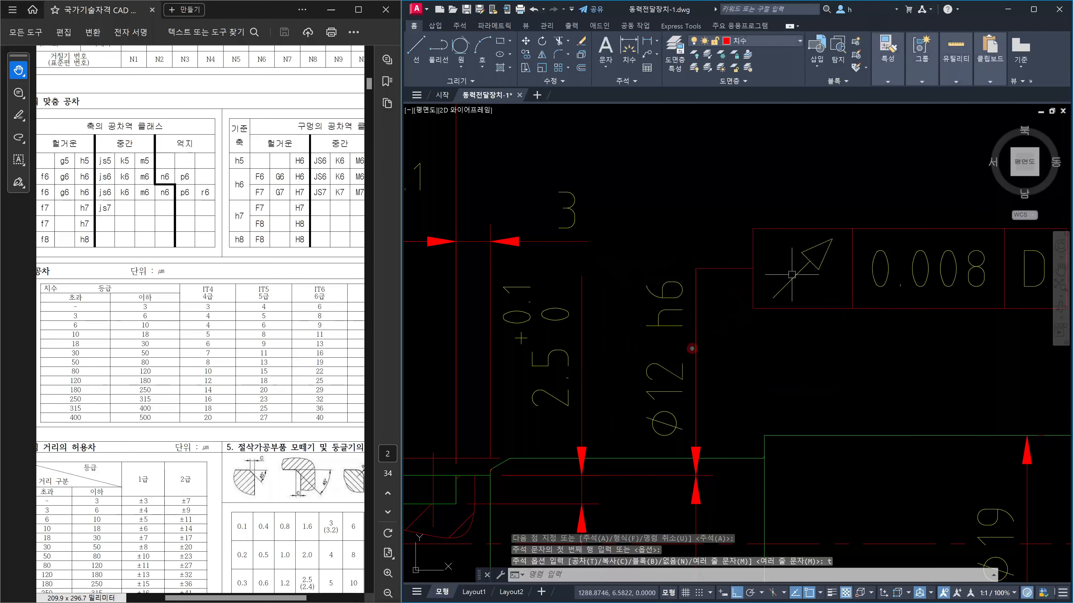
key("Escape")
Copy the 0.008 D run-out frame with its leader from the left Ø12 h6 dimension's upper arrow tip to that of the right Ø12 h6 dimension
scroll(827, 357, "down", 5)
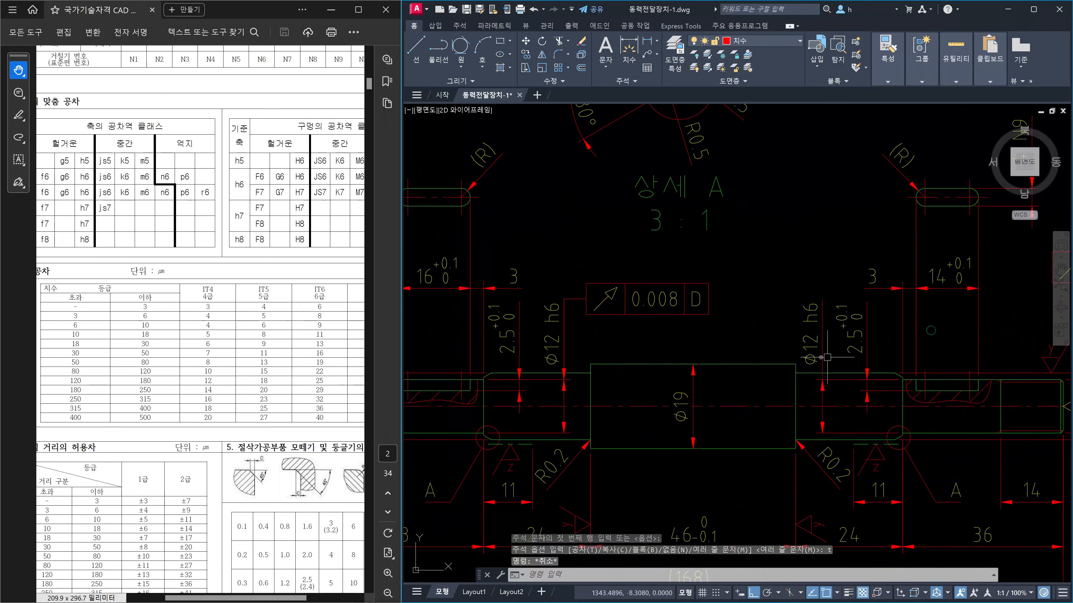
key("Escape")
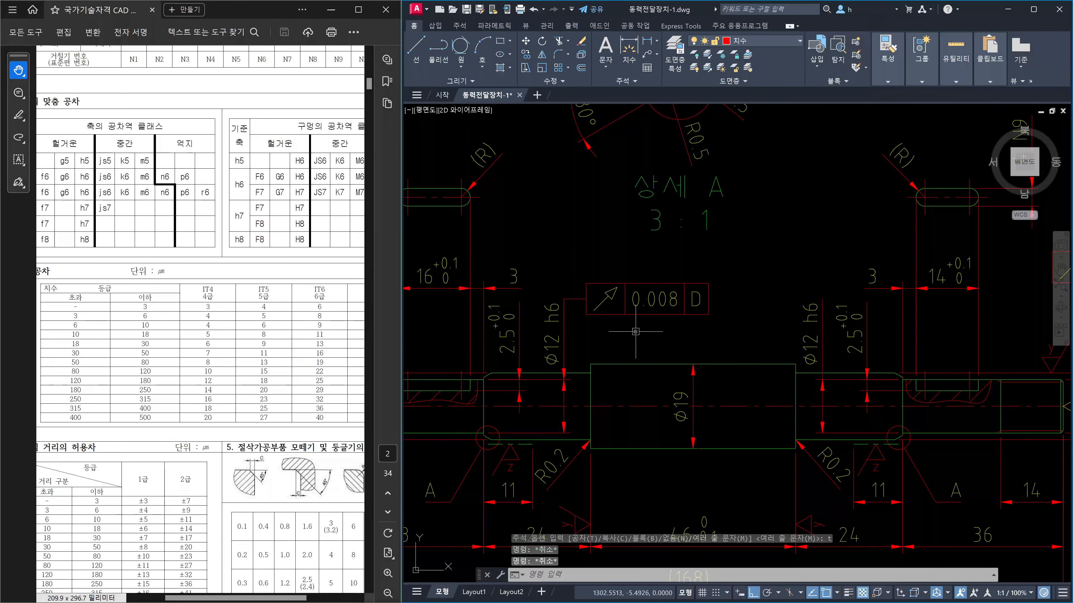
type("co")
key("Return")
left_click(635, 332)
left_click(574, 273)
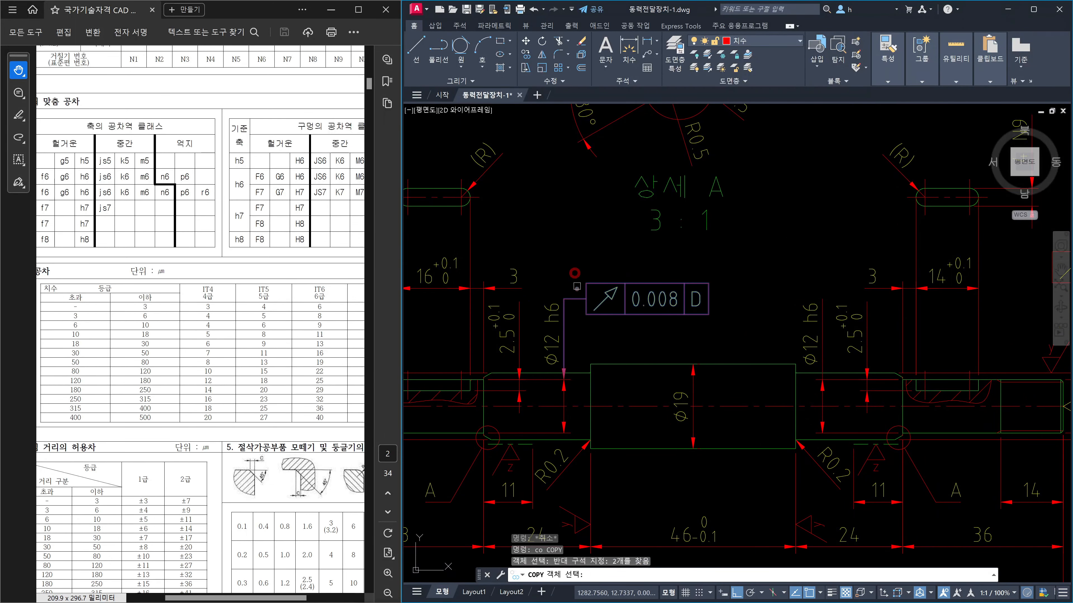
key("Return")
scroll(568, 347, "up", 5)
left_click(563, 372)
scroll(649, 349, "down", 5)
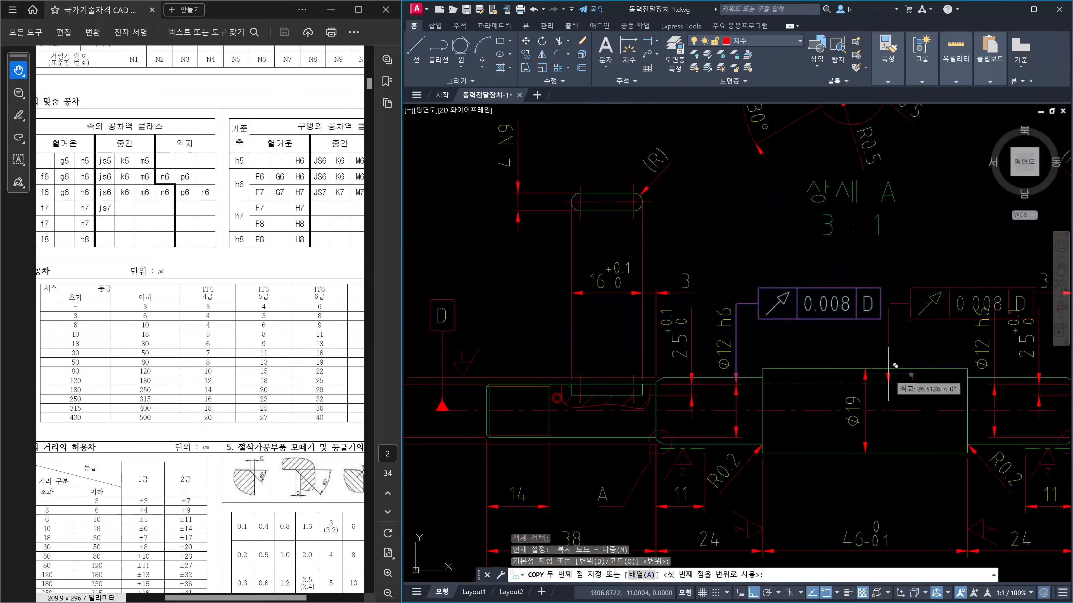
middle_click_drag(910, 371, 634, 379)
scroll(649, 380, "up", 5)
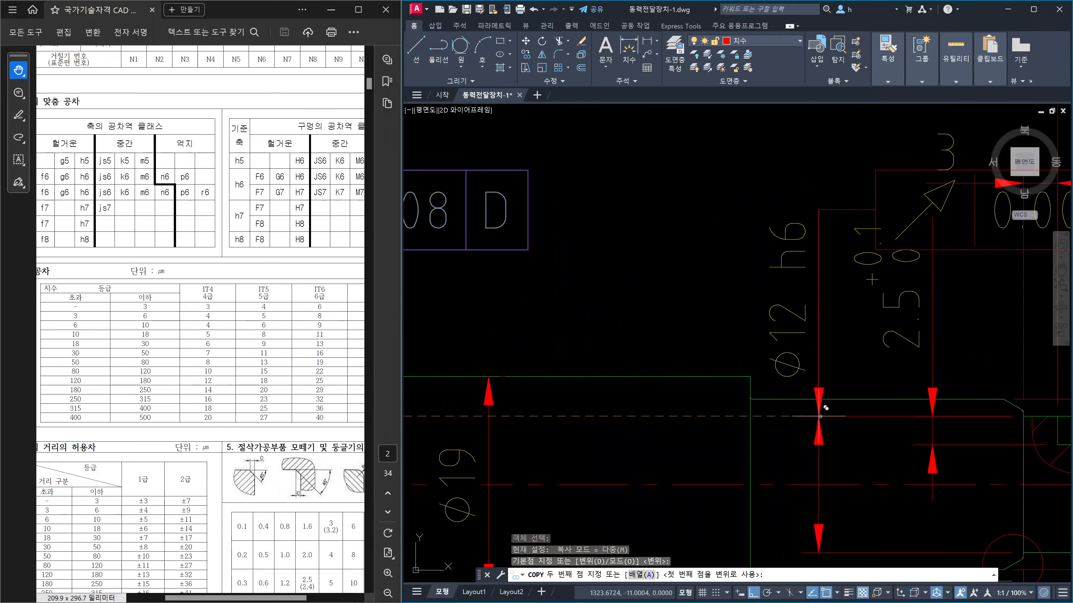
left_click(820, 416)
key("Escape")
Move the copied run-out frame at the right Ø12 h6 dimension 10 mm straight up by its leader-side midpoint
scroll(823, 410, "down", 5)
scroll(861, 367, "up", 5)
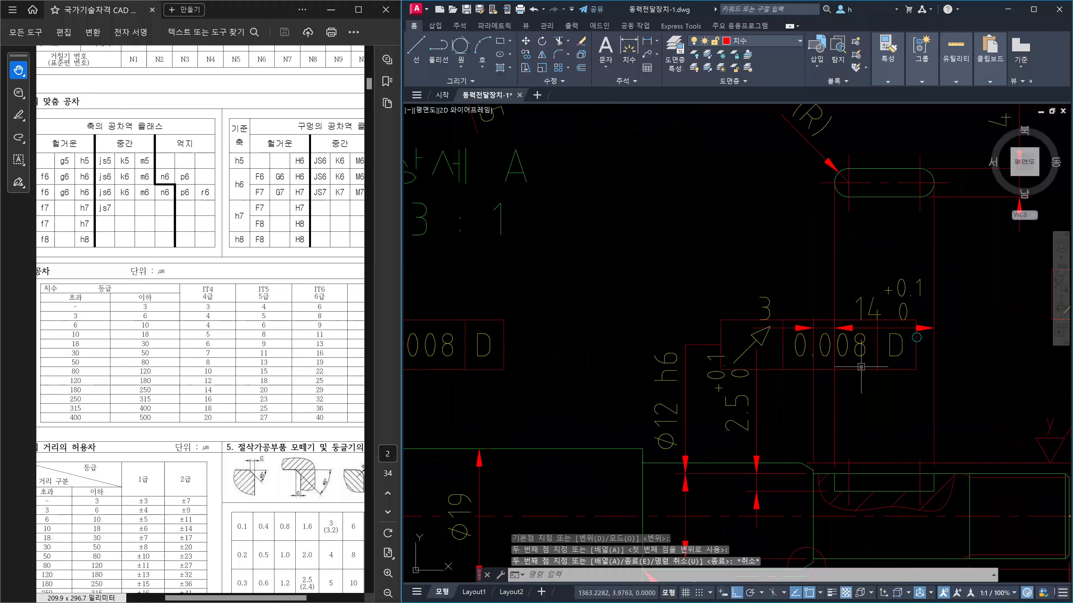
left_click(861, 366)
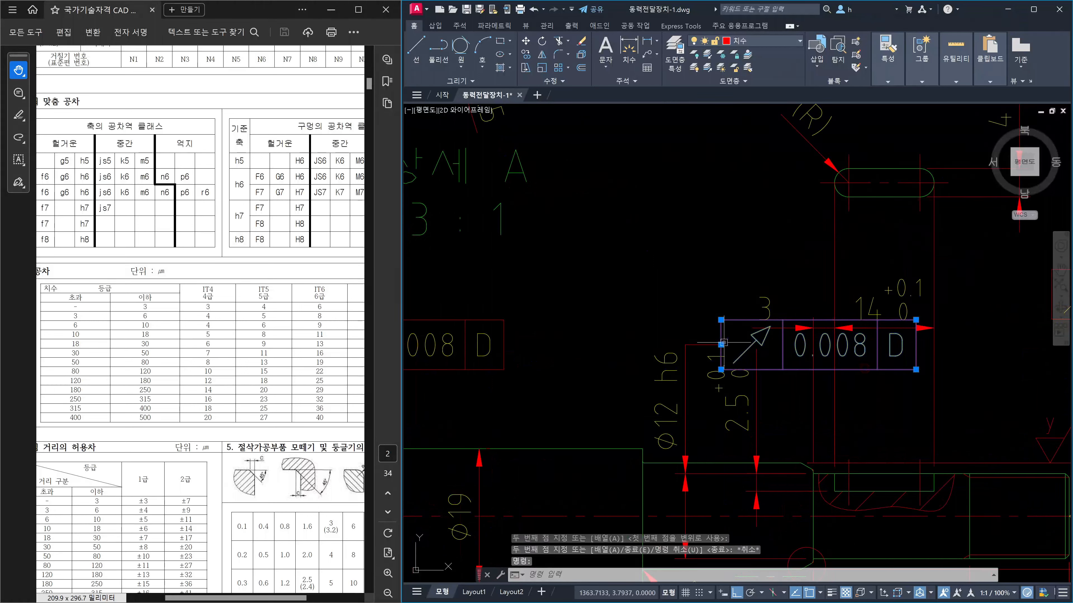
left_click(721, 345)
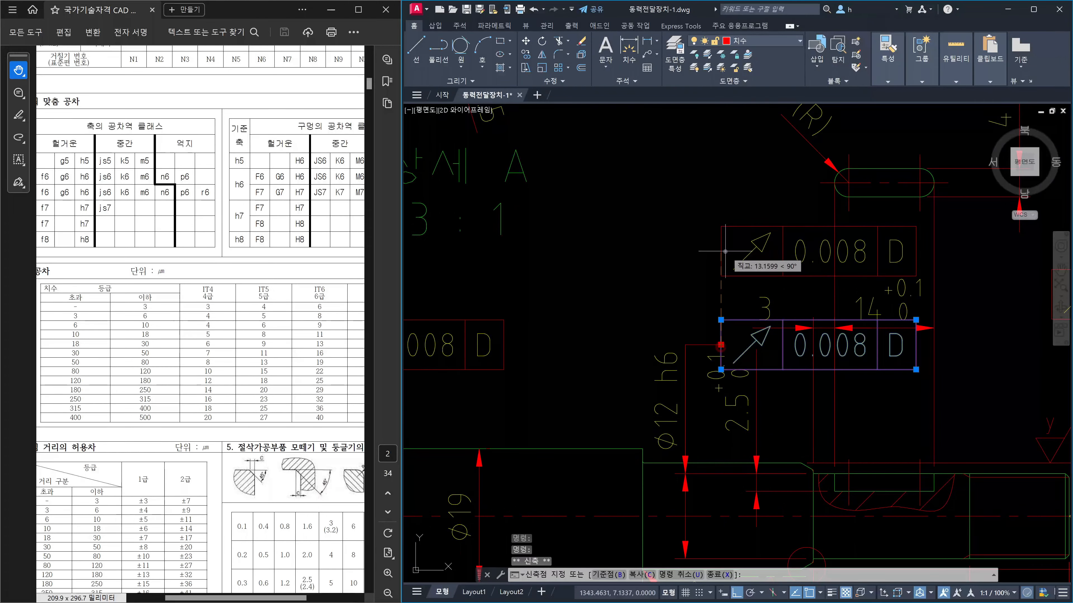
type("10")
key("Return")
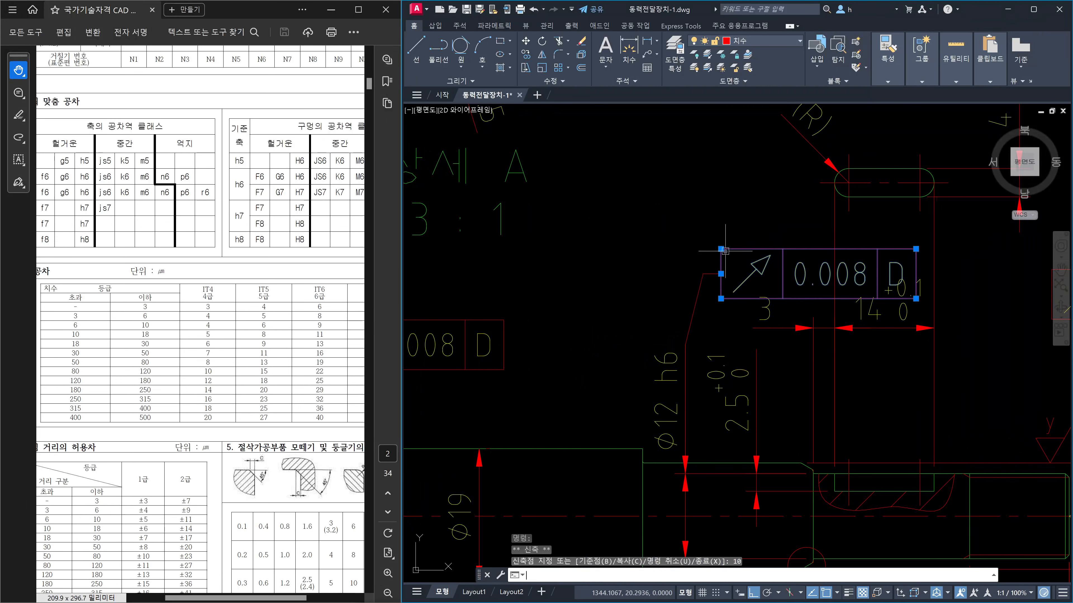
Stretch the lower bend of the run-out leader at the right Ø12 h6 dimension 10 mm straight up
key("Escape")
left_click(707, 322)
left_click(680, 311)
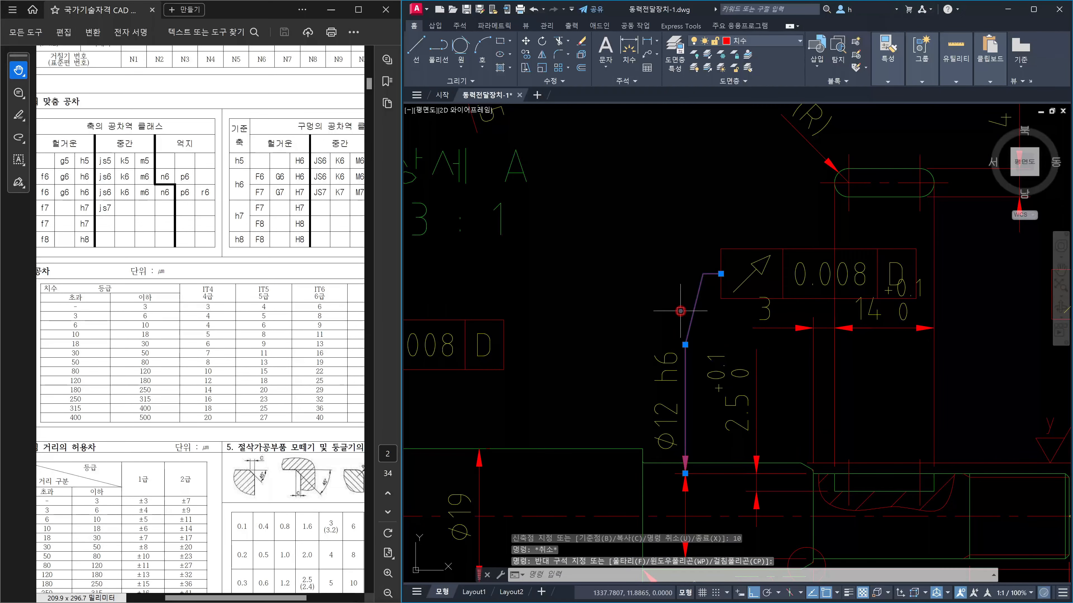
left_click(684, 344)
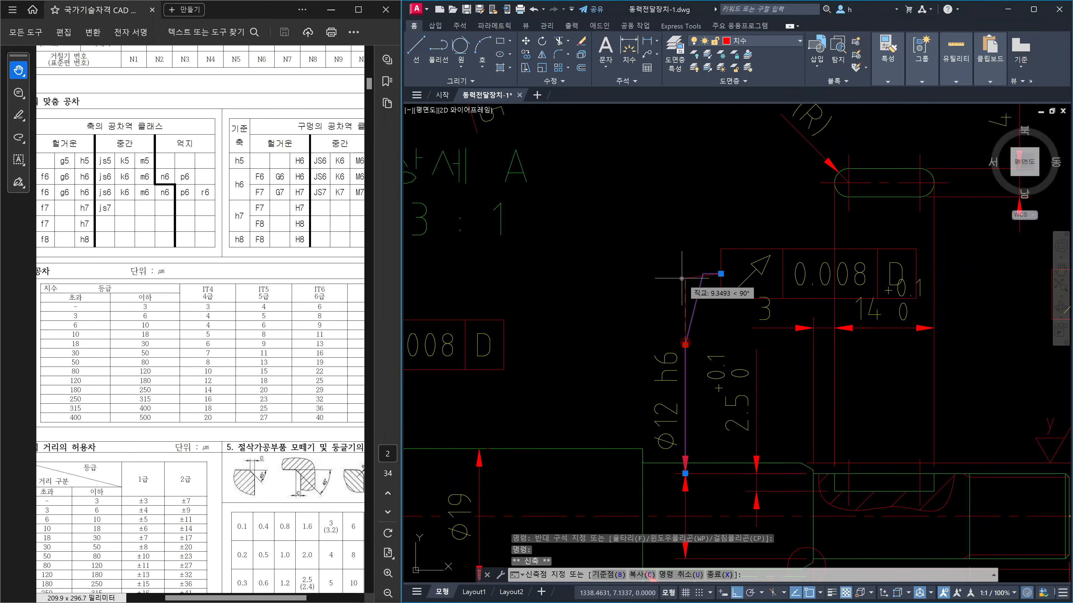
type("10")
key("Return")
key("Escape")
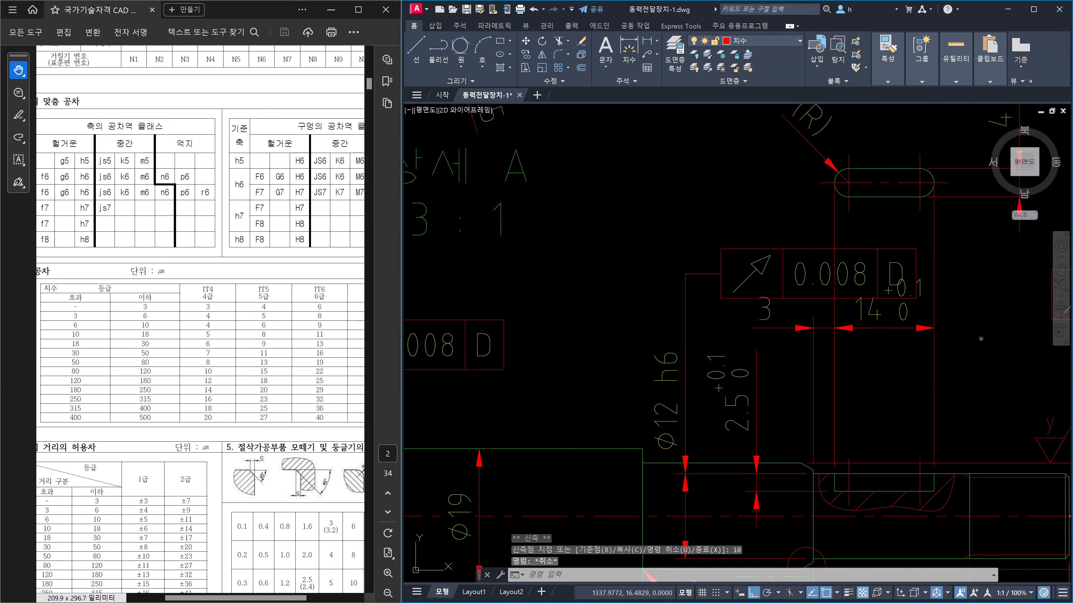
Shift the right Ø12 h6 run-out frame about 36 mm to the left, onto the opposite side of its leader
middle_click_drag(721, 282, 777, 311)
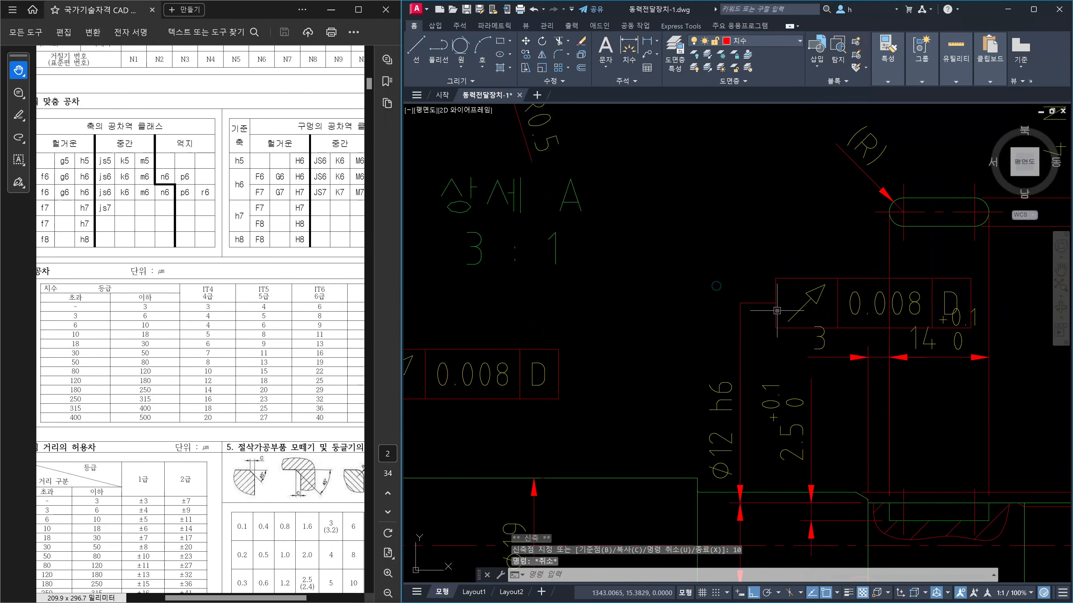
left_click(776, 311)
left_click(775, 303)
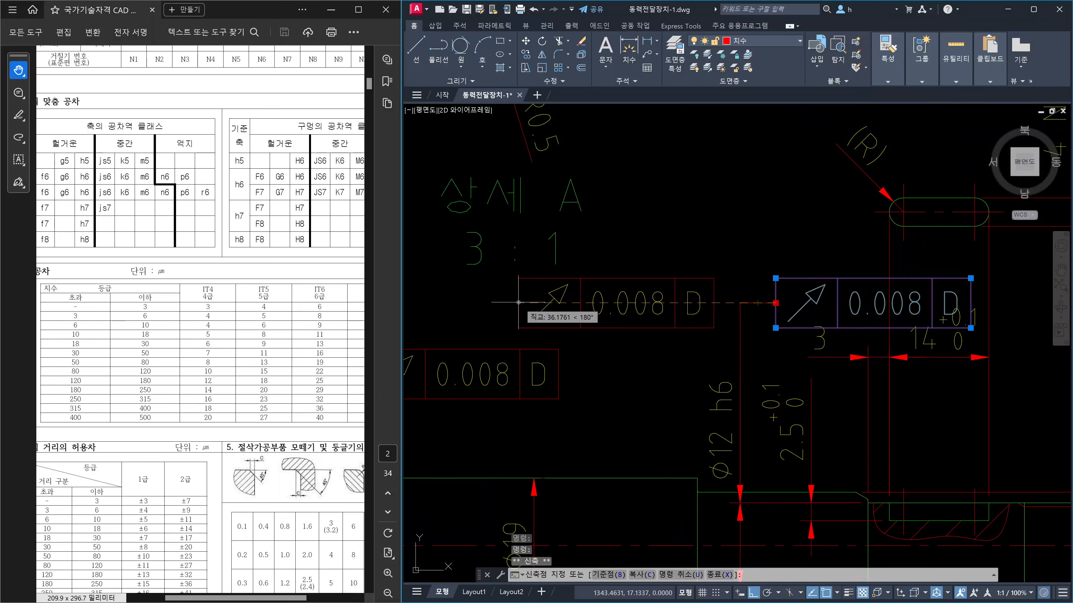
left_click(516, 302)
key("Escape")
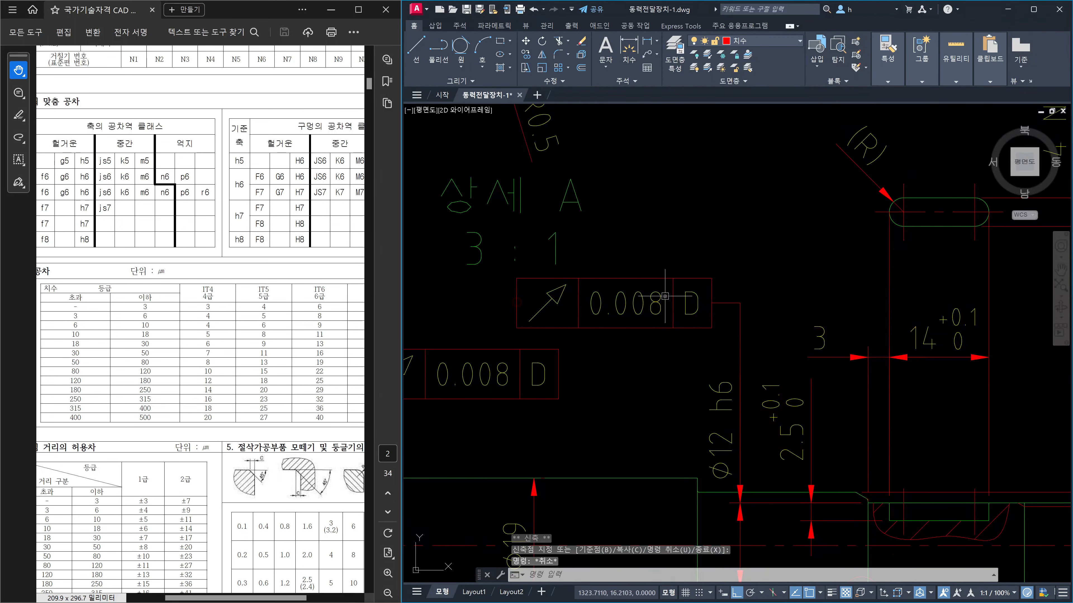
Move the left Ø15 js5 dimension's run-out frame horizontally to the right, onto the shaft side of its leader
scroll(675, 299, "down", 2)
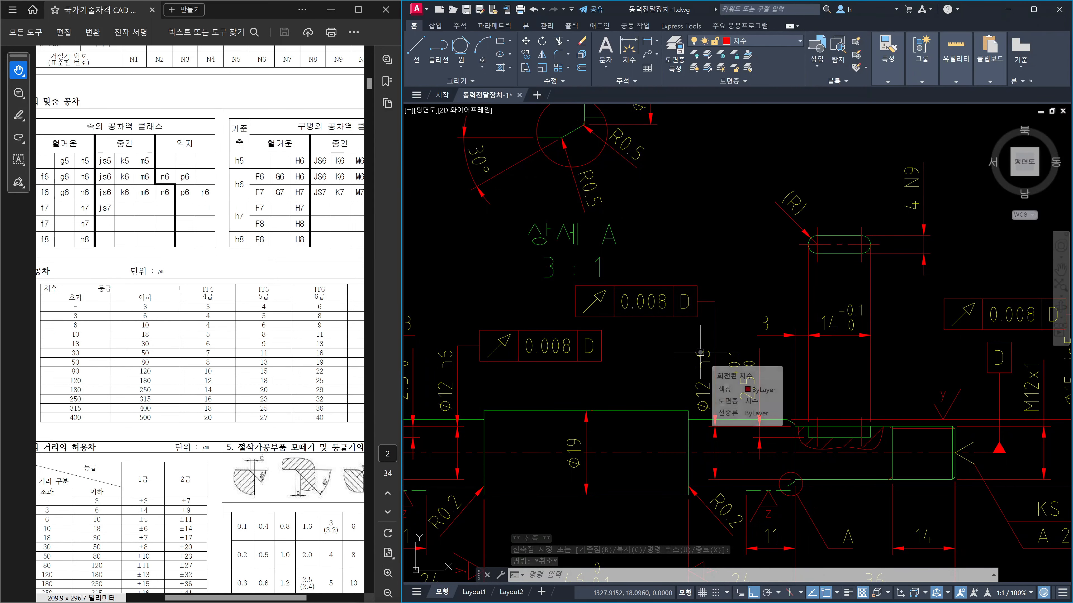
scroll(714, 351, "down", 2)
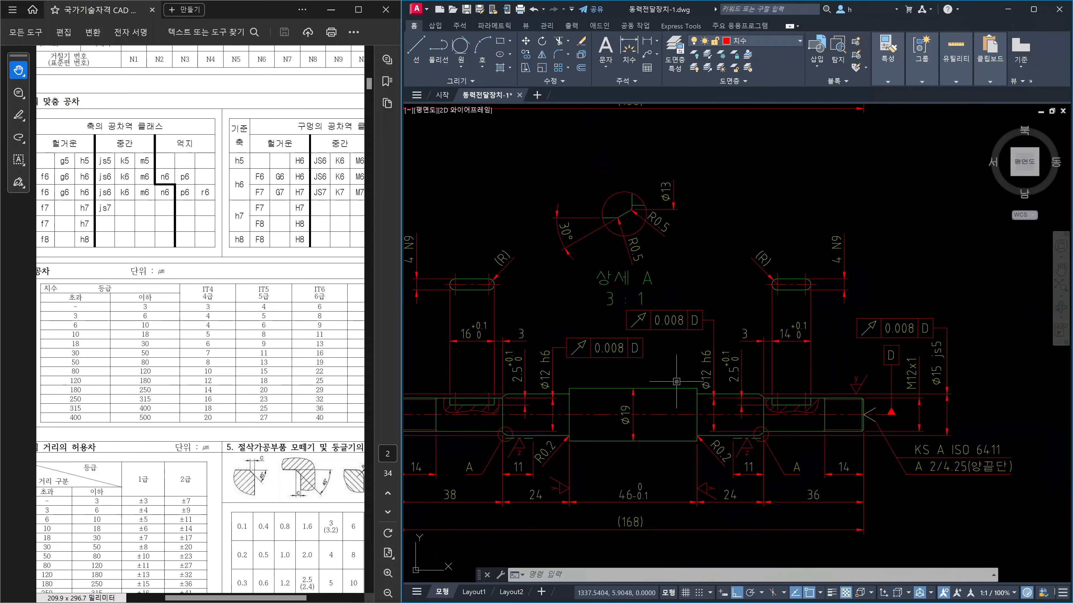
middle_click_drag(674, 382, 788, 378)
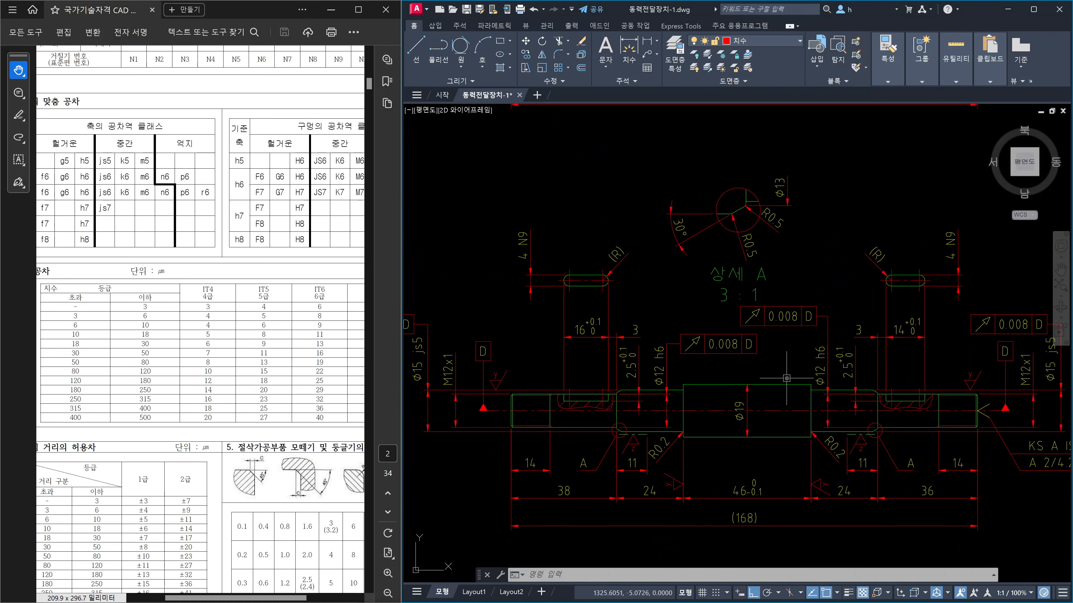
scroll(786, 378, "down", 2)
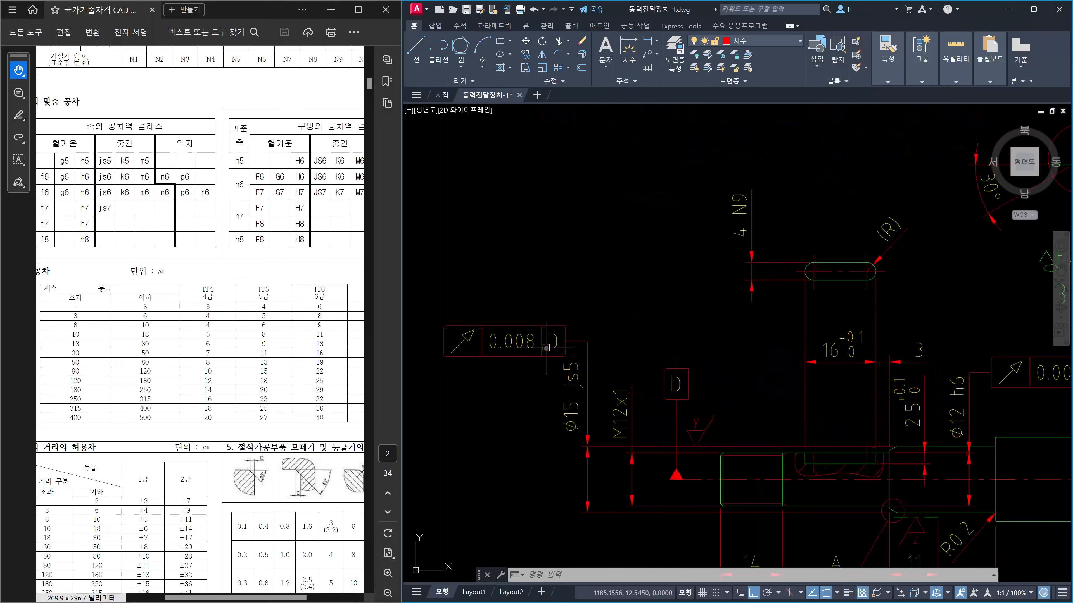
scroll(549, 350, "up", 4)
left_click(563, 360)
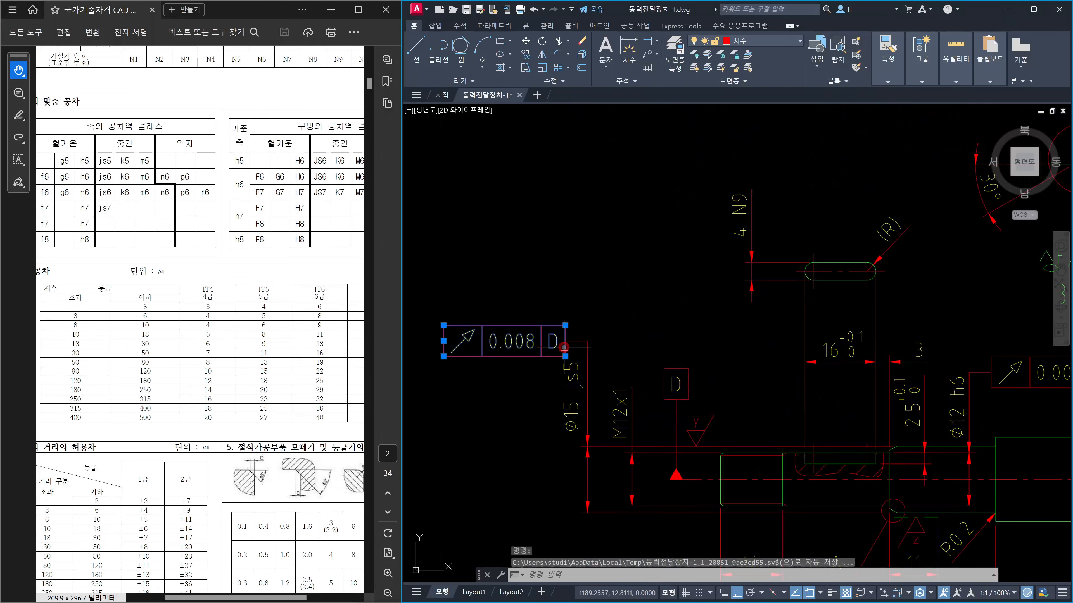
key("Escape")
key("Escape")
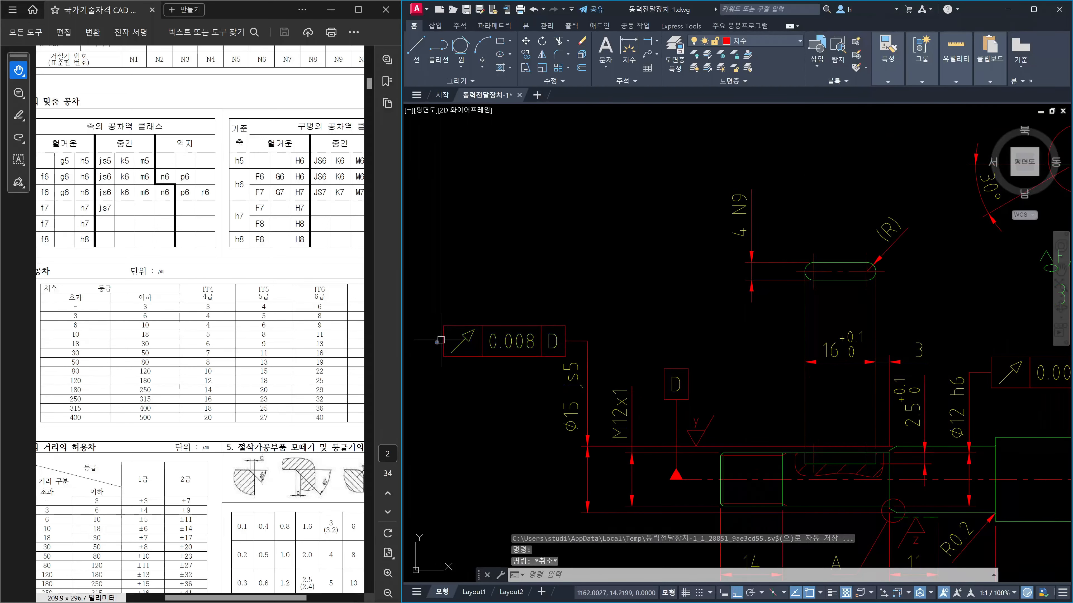
type("m")
key("Return")
left_click(468, 340)
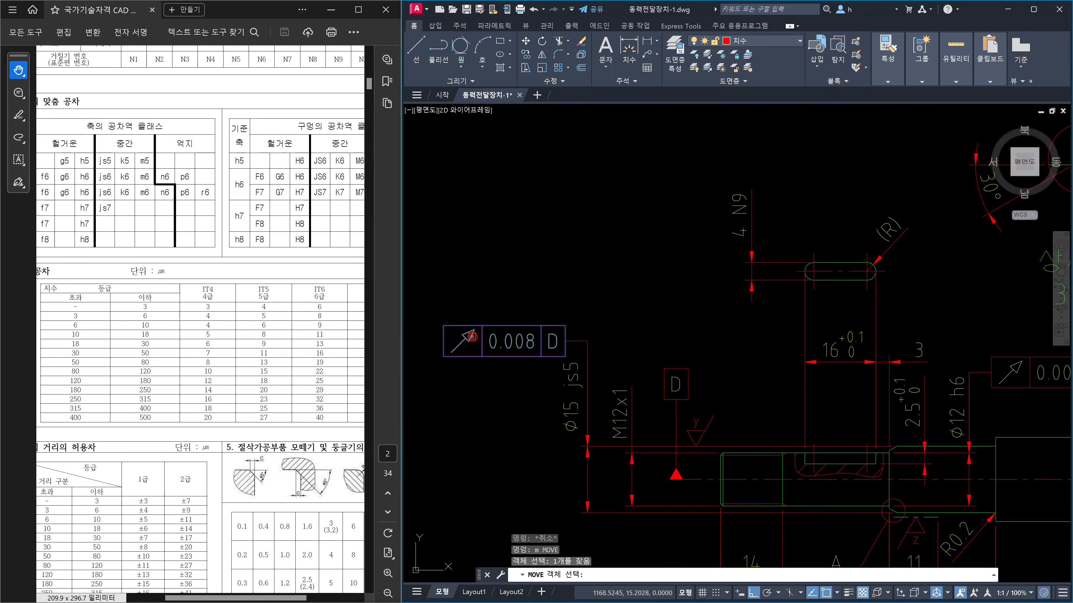
key("Return")
left_click(468, 300)
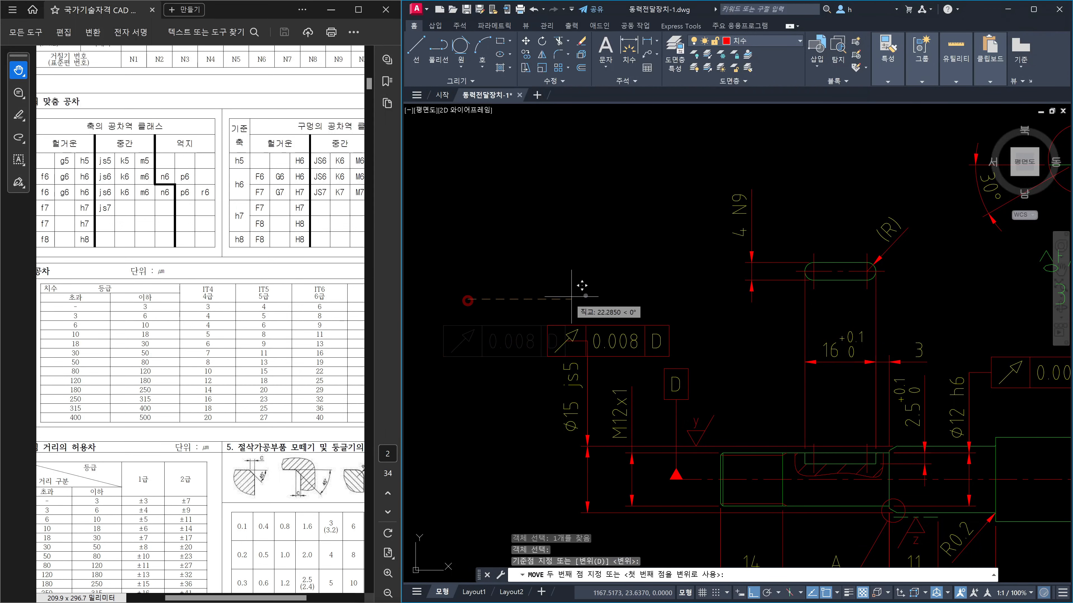
left_click(635, 293)
key("Escape")
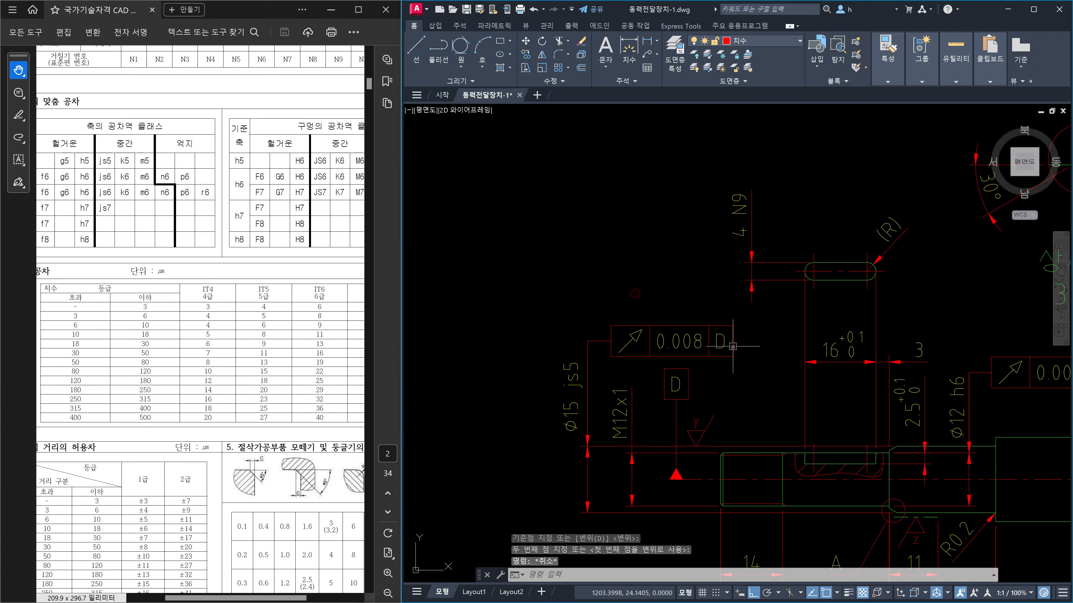
Review the annotated shaft view, highlighting its centre line and the datum D symbols at both ends
scroll(774, 375, "down", 5)
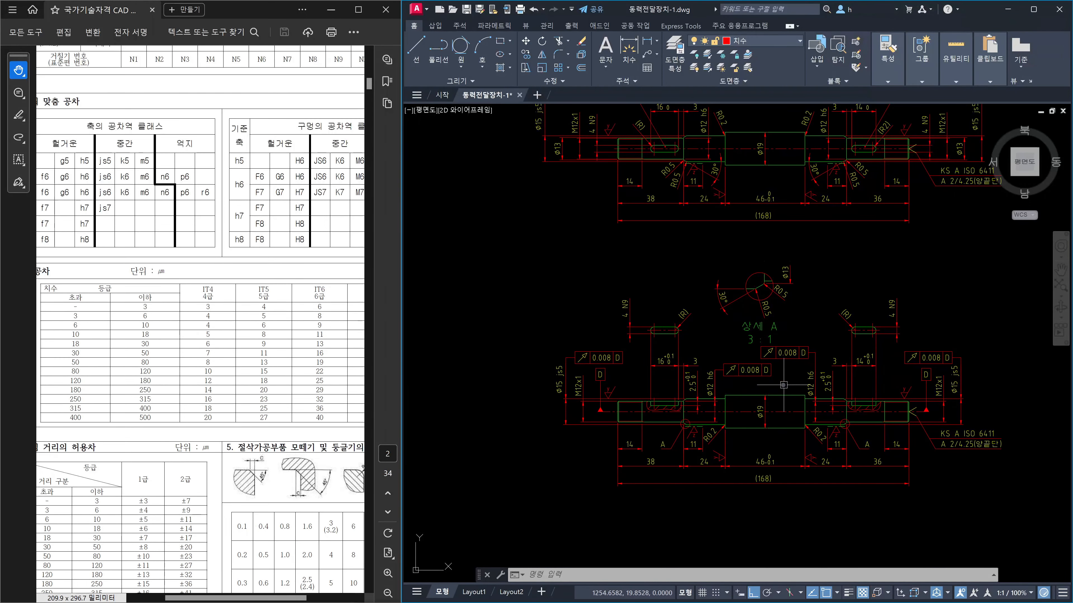
scroll(783, 384, "up", 1)
scroll(737, 377, "up", 1)
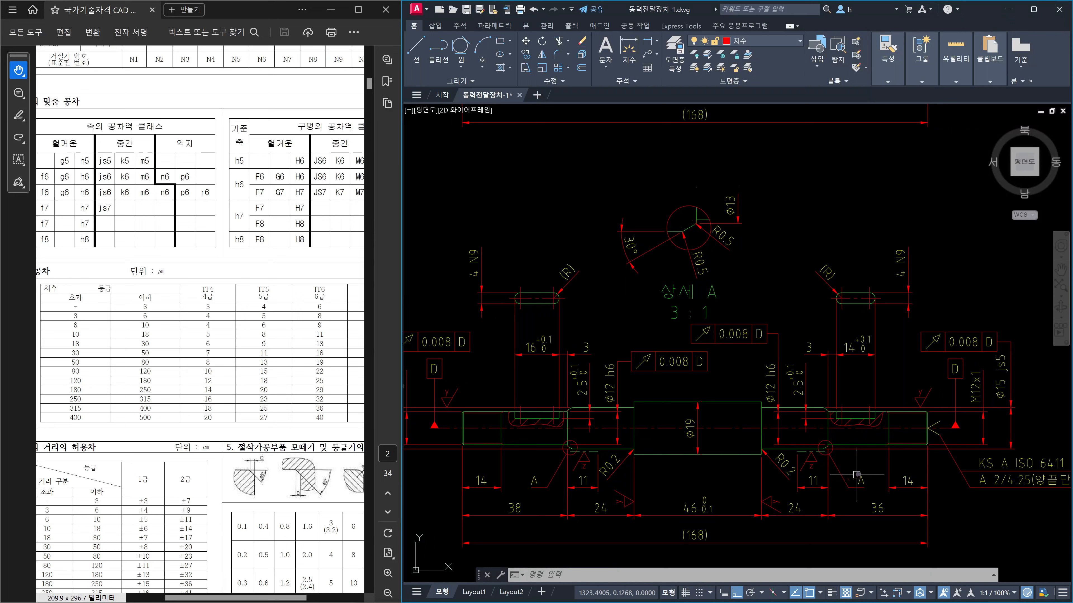
key("Escape")
key("Escape")
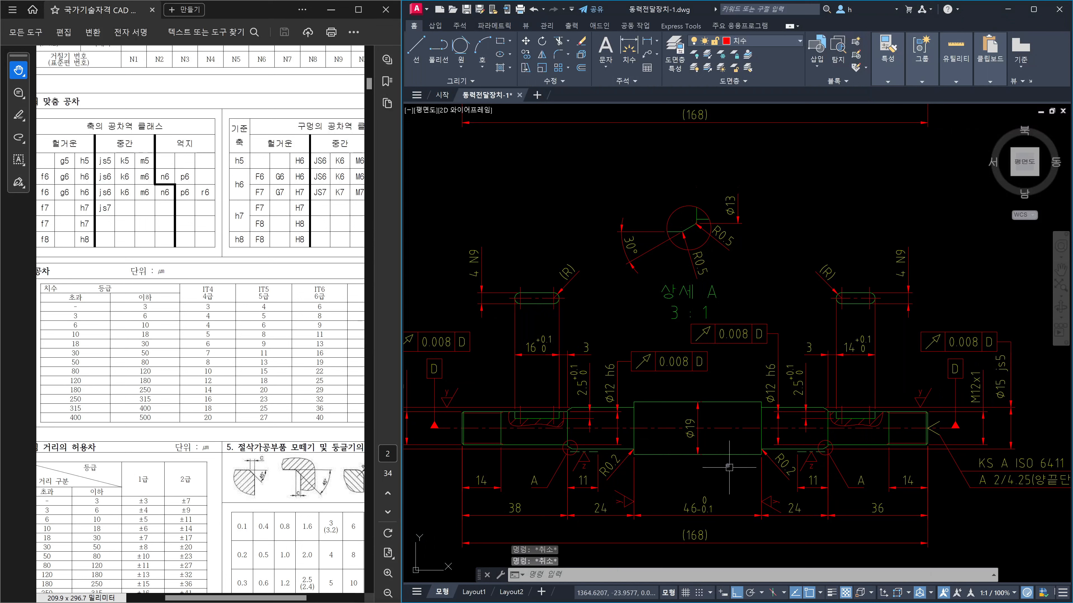
left_click(721, 428)
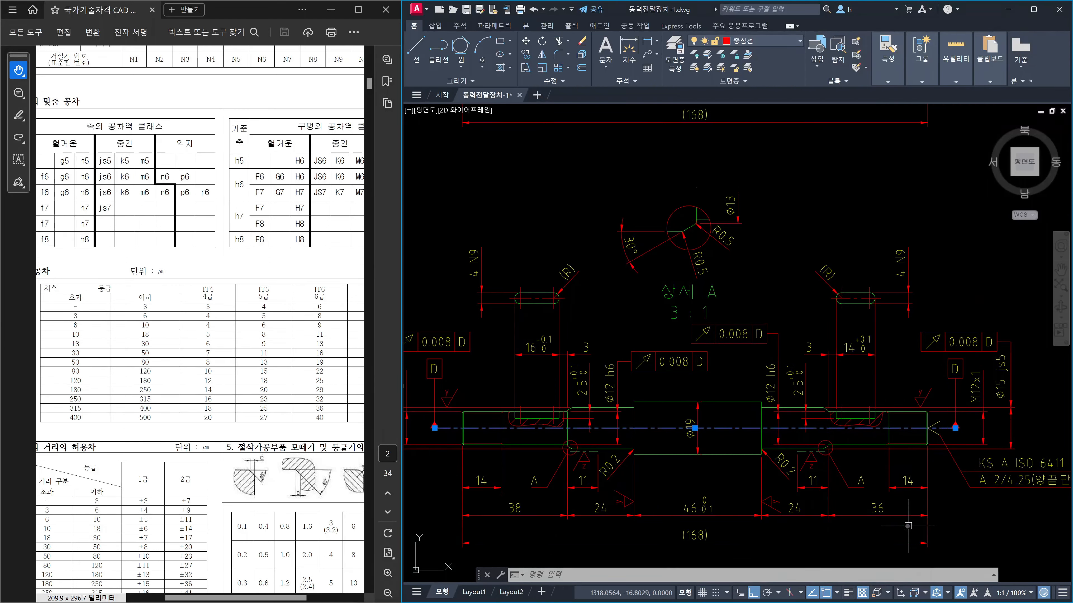
key("Escape")
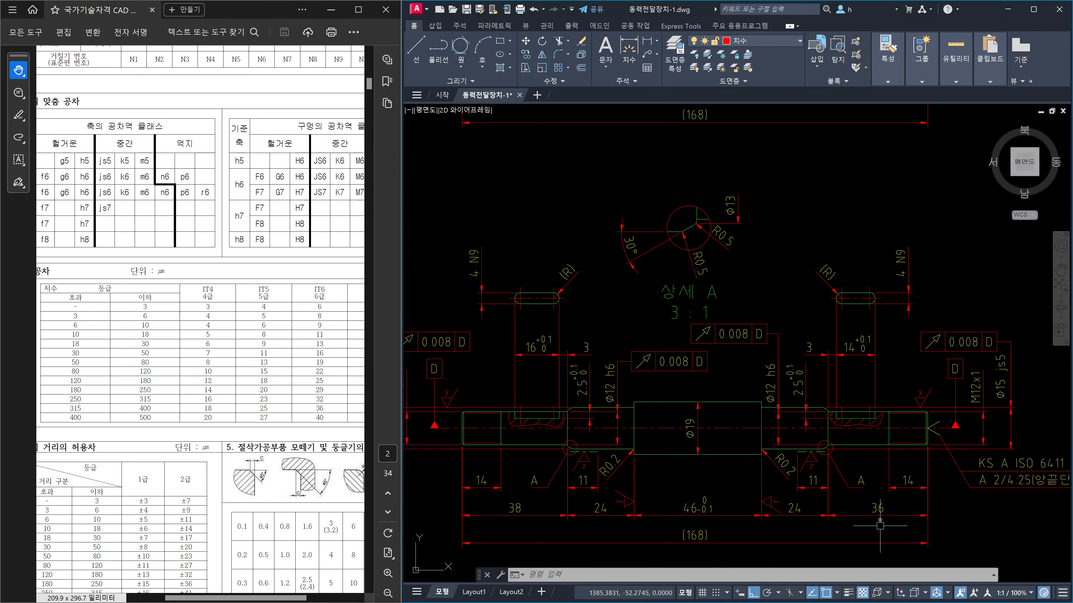
left_click(955, 401)
left_click(435, 396)
key("Escape")
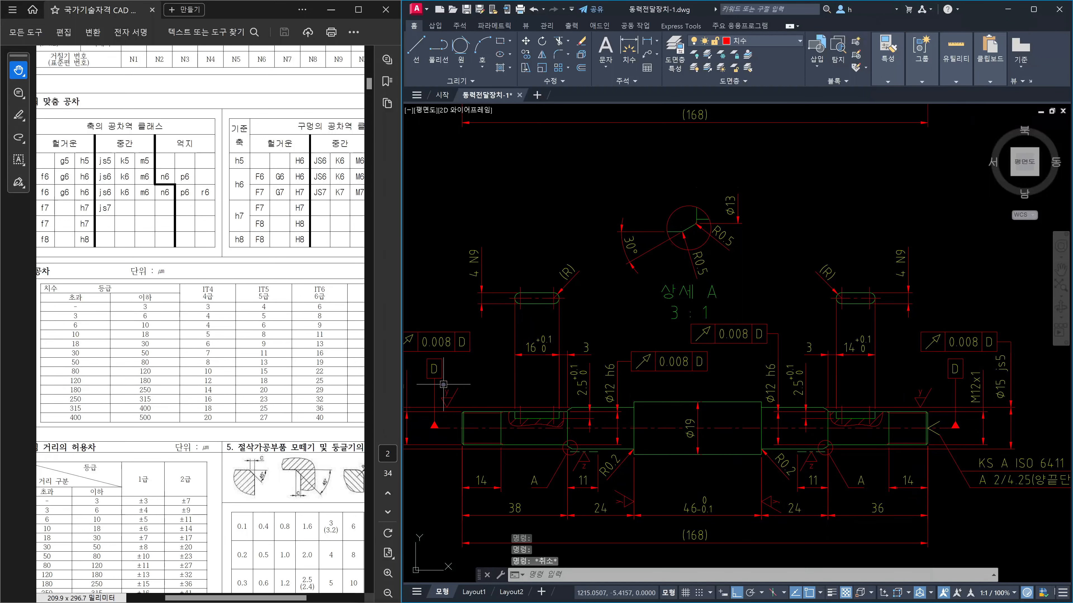
Delete the datum D symbol and its leader at the shaft's left end
scroll(520, 382, "up", 4)
left_click(520, 382)
left_click(422, 326)
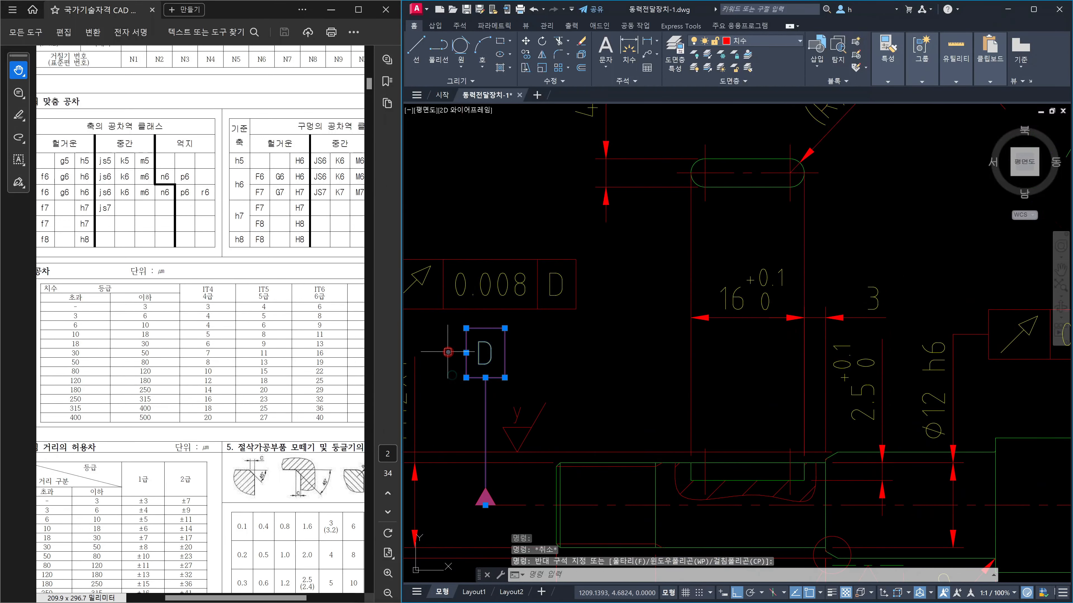
key("Delete")
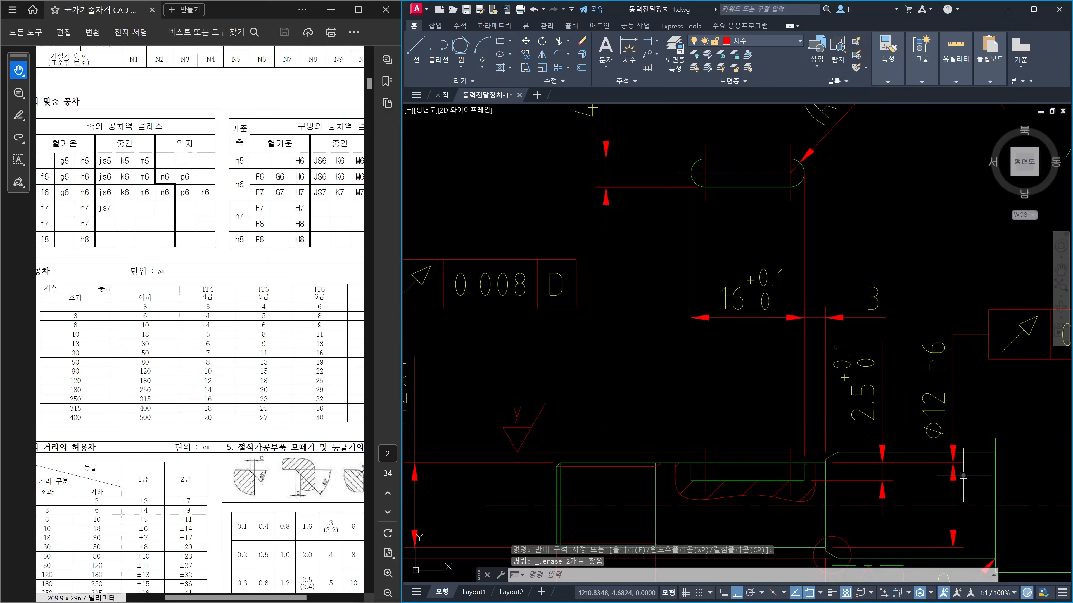
scroll(878, 460, "down", 4)
middle_click_drag(977, 458, 859, 461)
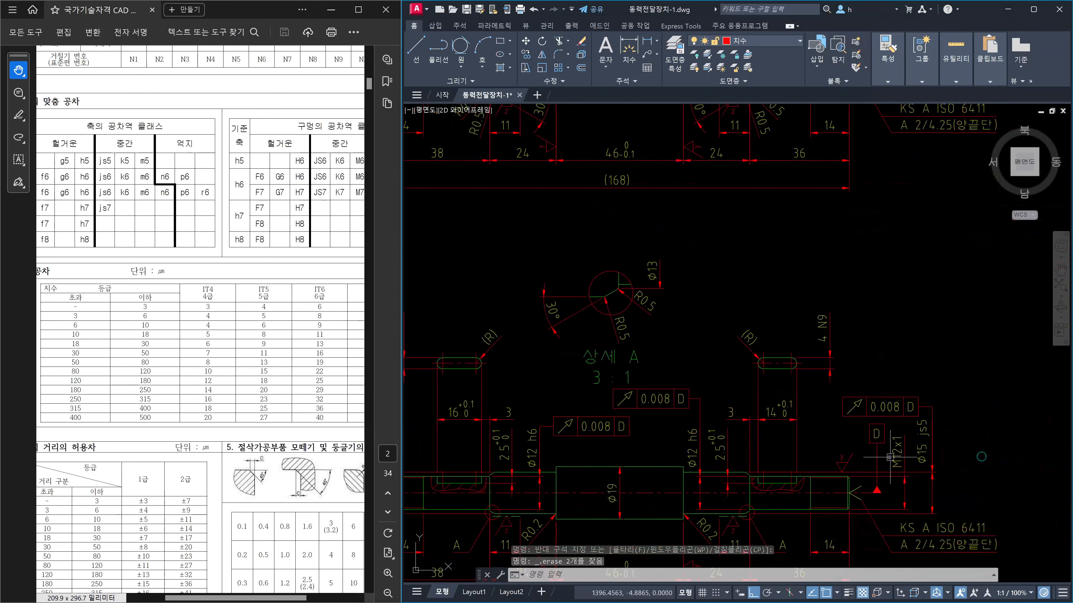
type("v")
key("Escape")
type("co")
key("Return")
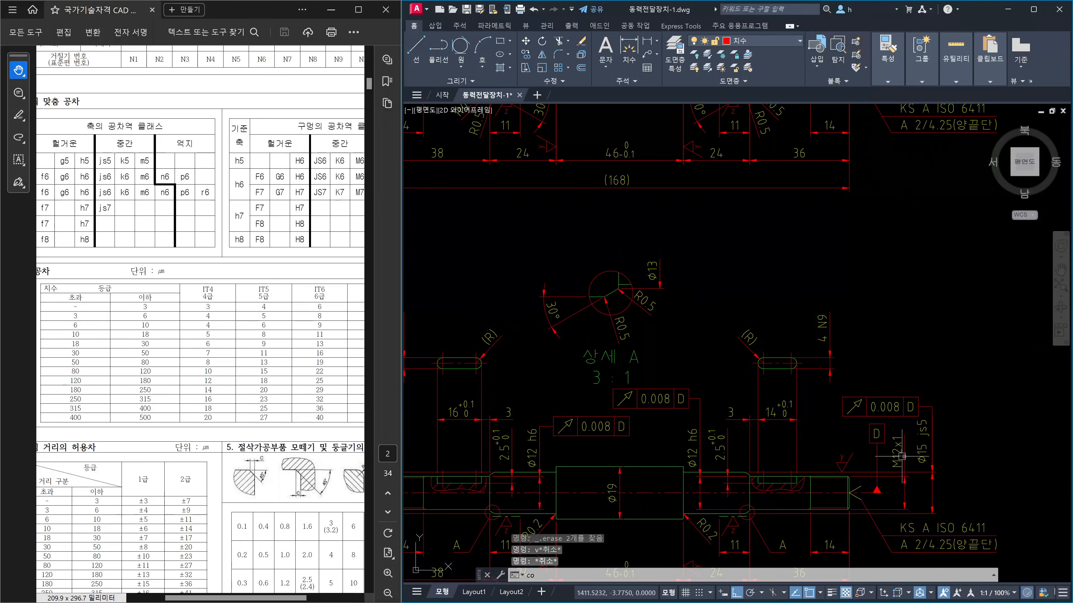
key("Escape")
key("Escape")
Move the right datum D symbol with its leader along the centre line onto the Ø19 shaft section
type("m")
key("Return")
scroll(882, 461, "up", 4)
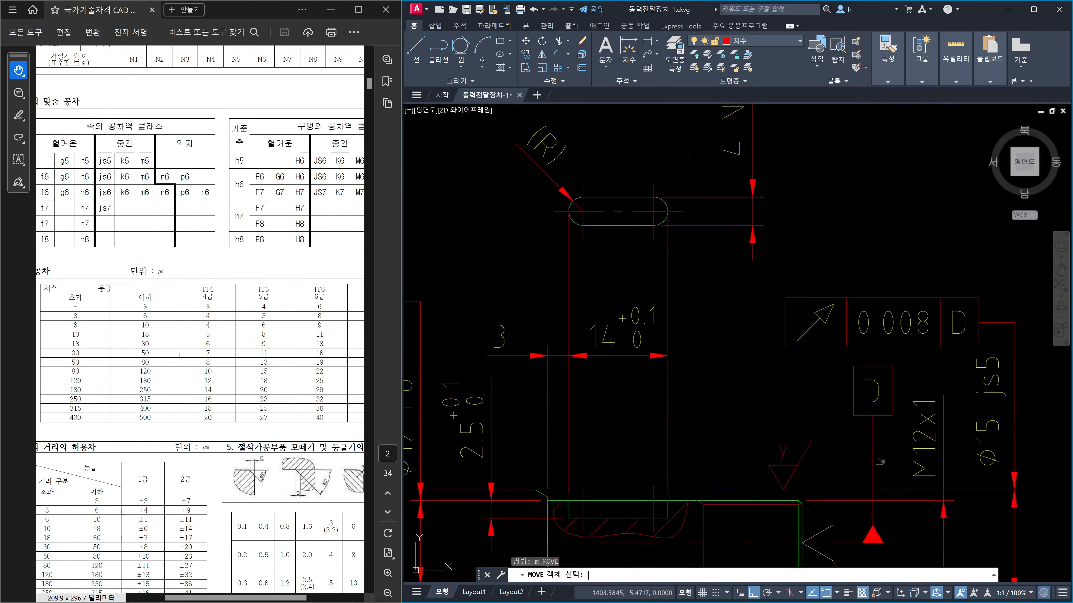
left_click(896, 459)
left_click(827, 351)
key("Return")
left_click(873, 416)
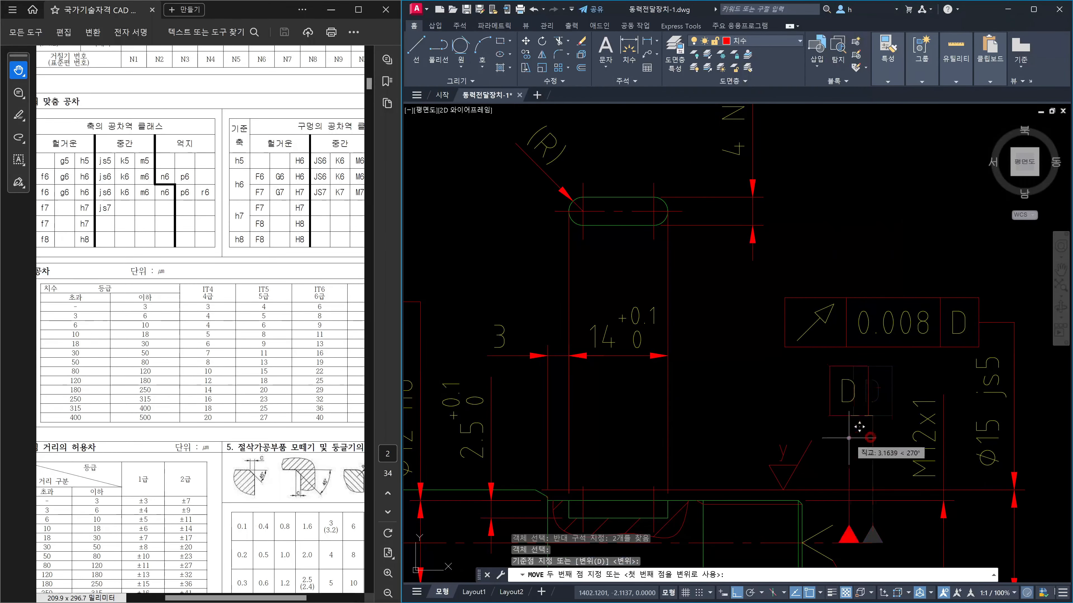
scroll(844, 441, "down", 4)
scroll(648, 458, "up", 4)
key("Escape")
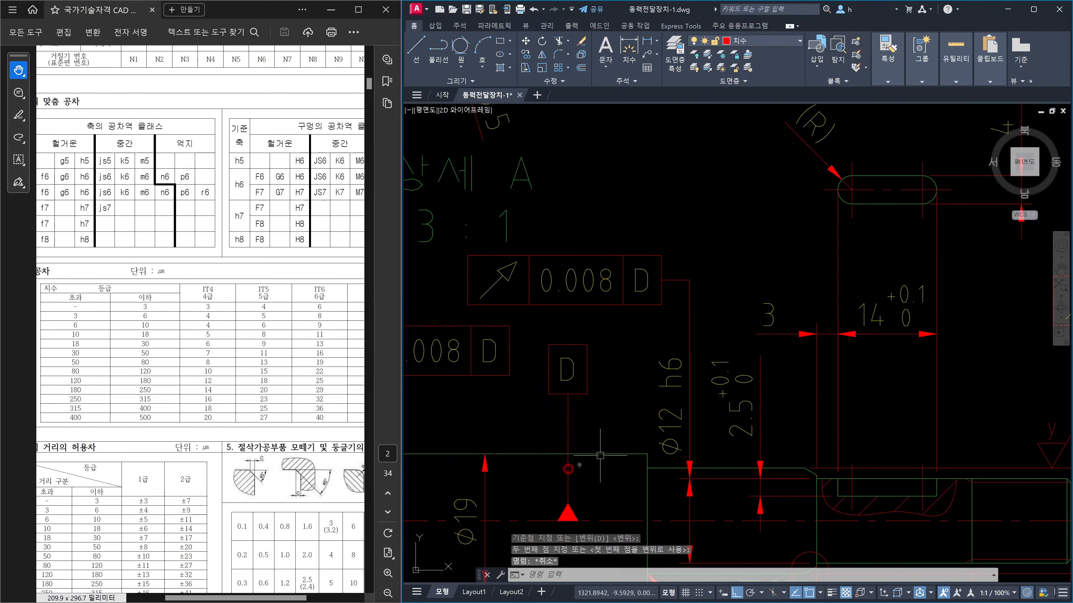
Undo the move of the right datum D symbol and the deletion of the left one
scroll(623, 461, "down", 5)
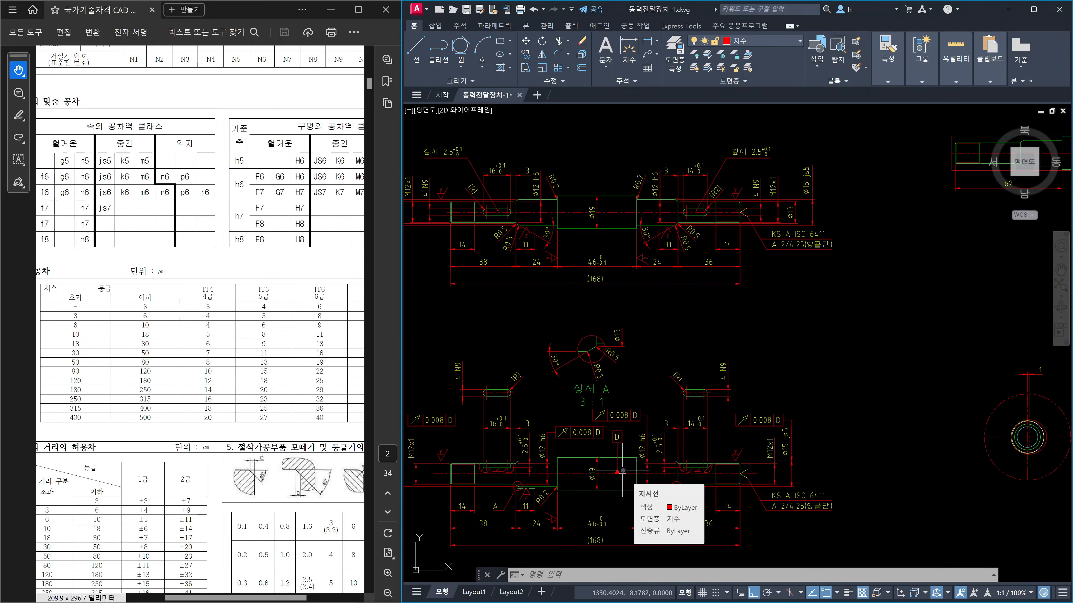
key("ctrl+z")
key("ctrl+z")
key("ctrl+z")
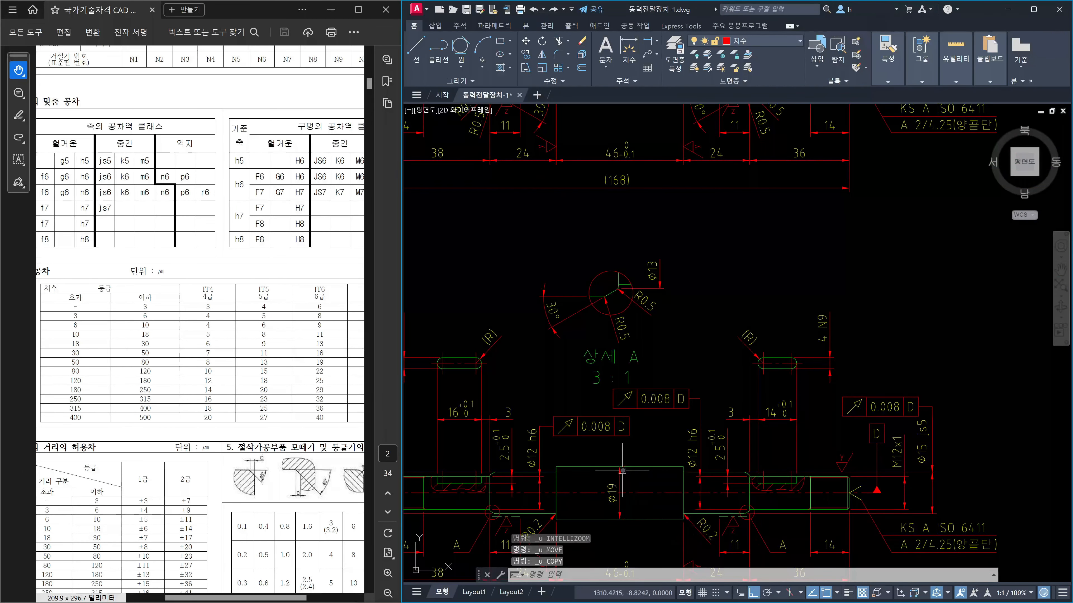
key("ctrl+z")
key("ctrl+z")
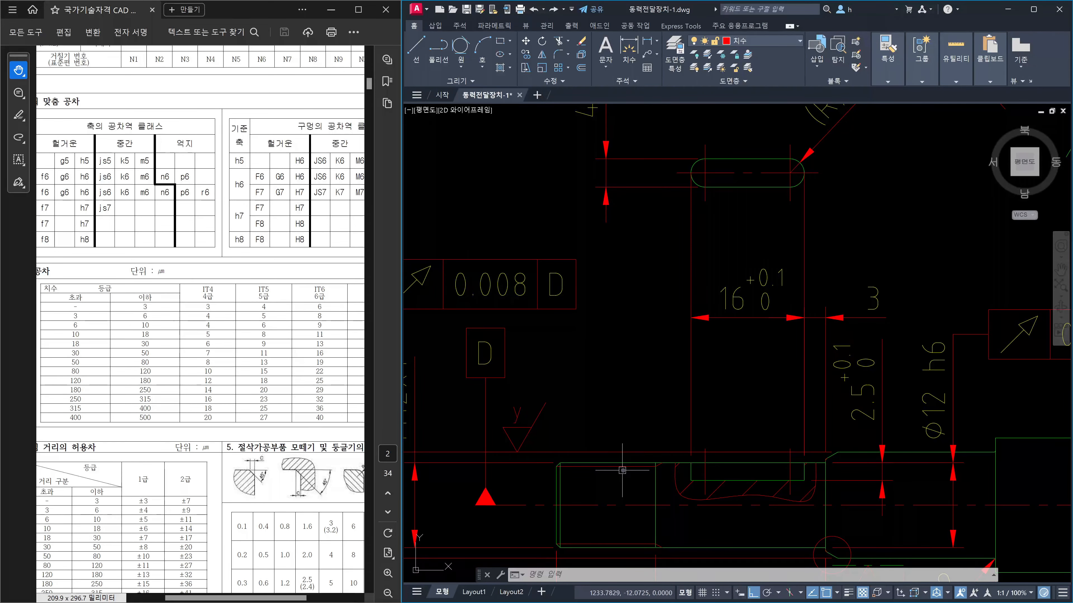
scroll(842, 405, "down", 2)
middle_click_drag(887, 418, 695, 381)
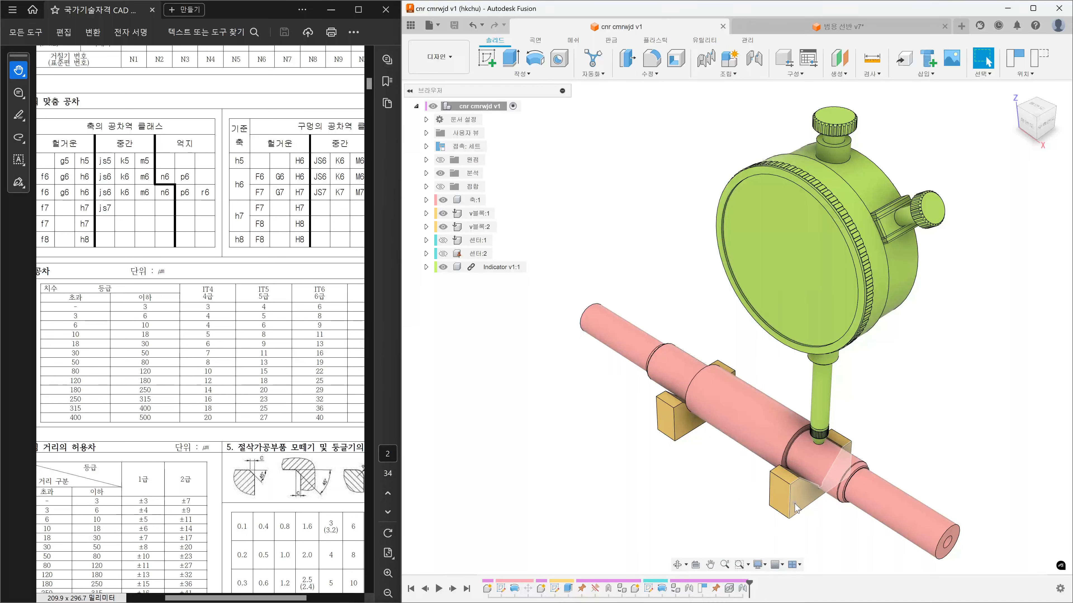
In Autodesk Fusion, inspect the shaft, V-blocks and dial indicator from the right side and return to the home view
left_click(1049, 130)
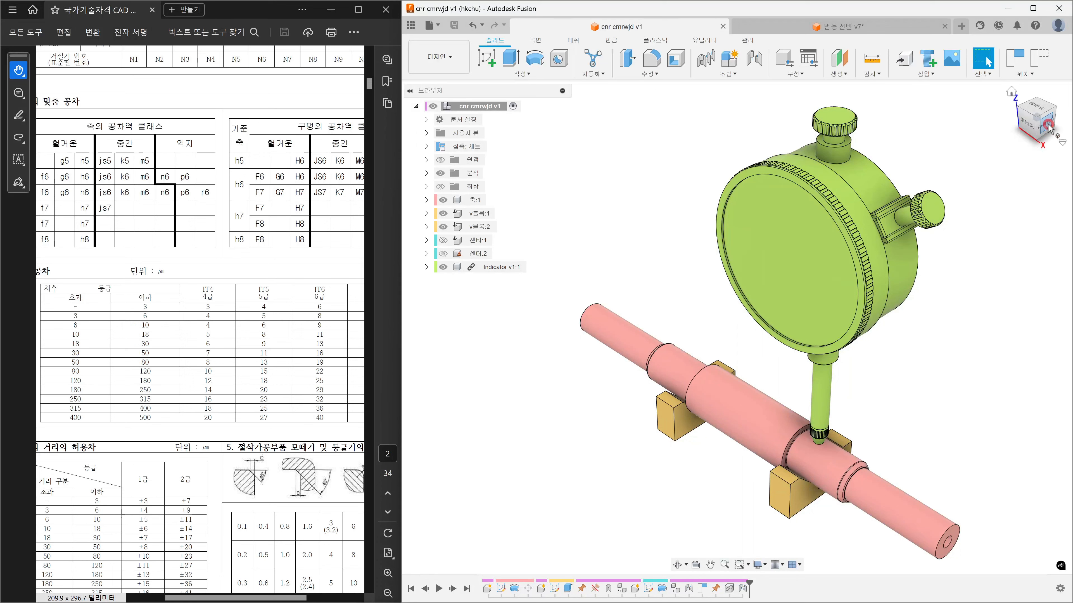
scroll(747, 505, "up", 5)
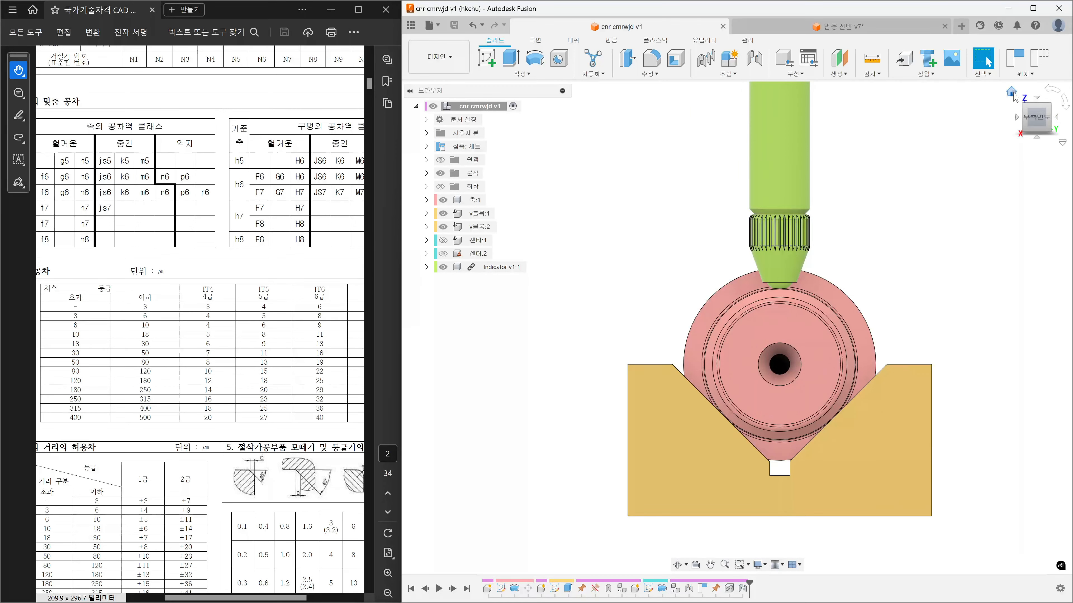
left_click(1014, 93)
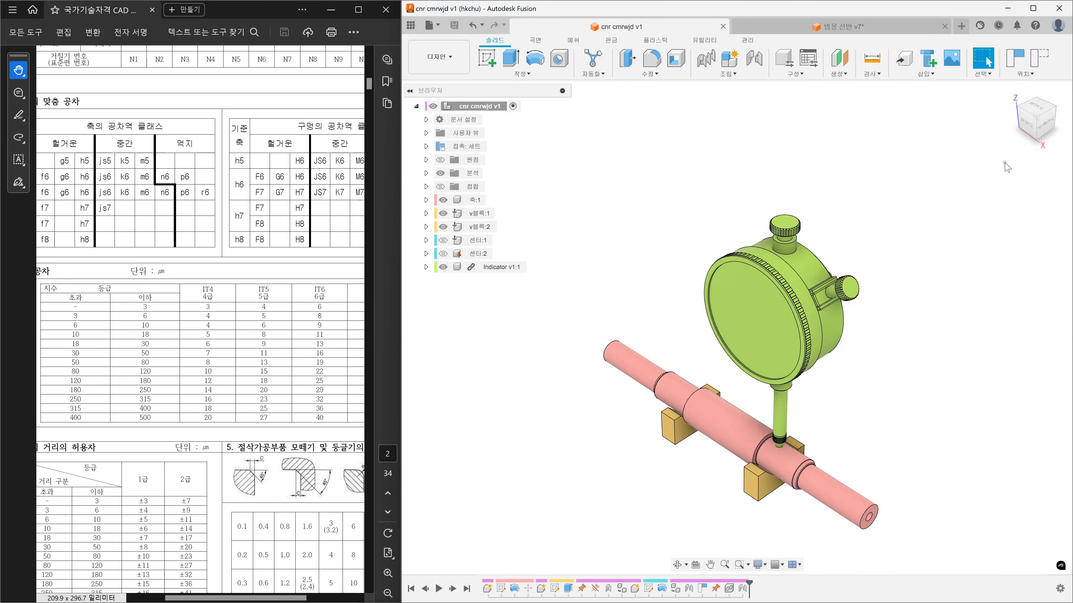
Inspect the shaft, V-blocks and dial indicator in the front view and return to the home view
left_click(1028, 129)
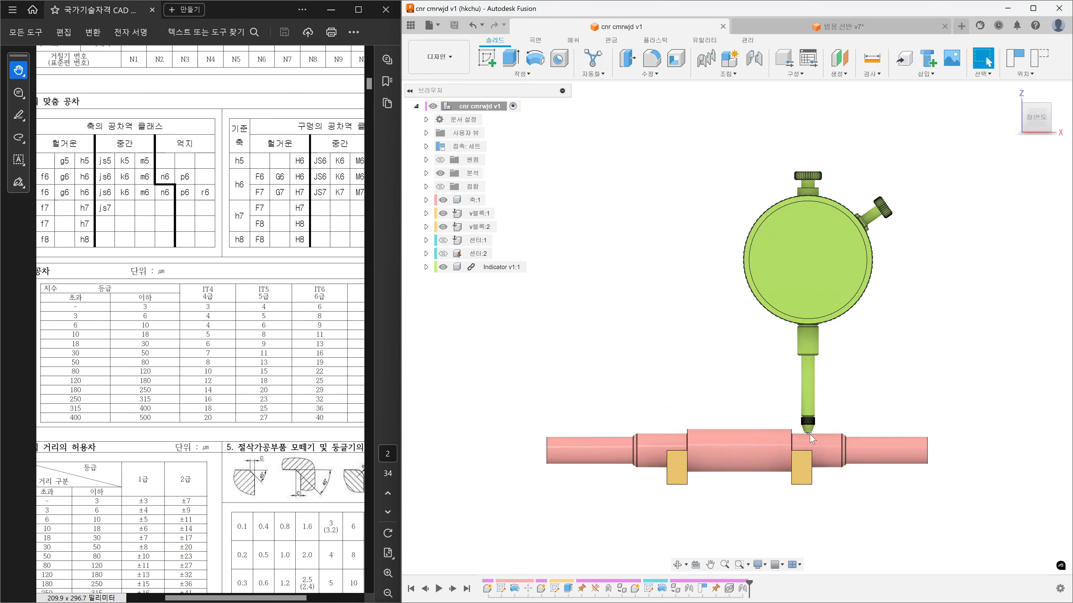
left_click(877, 376)
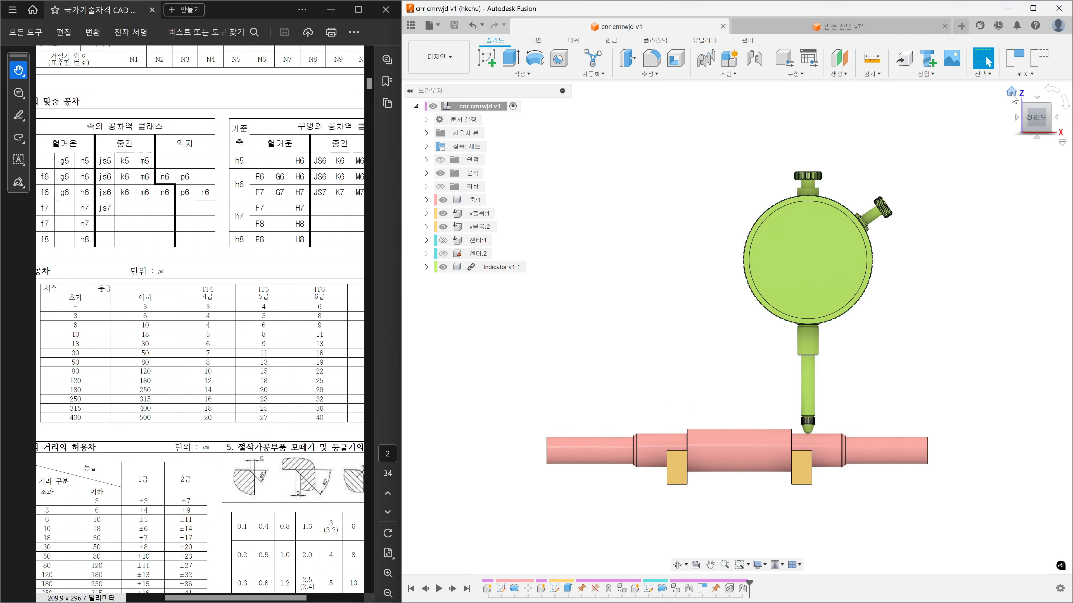
left_click(1012, 94)
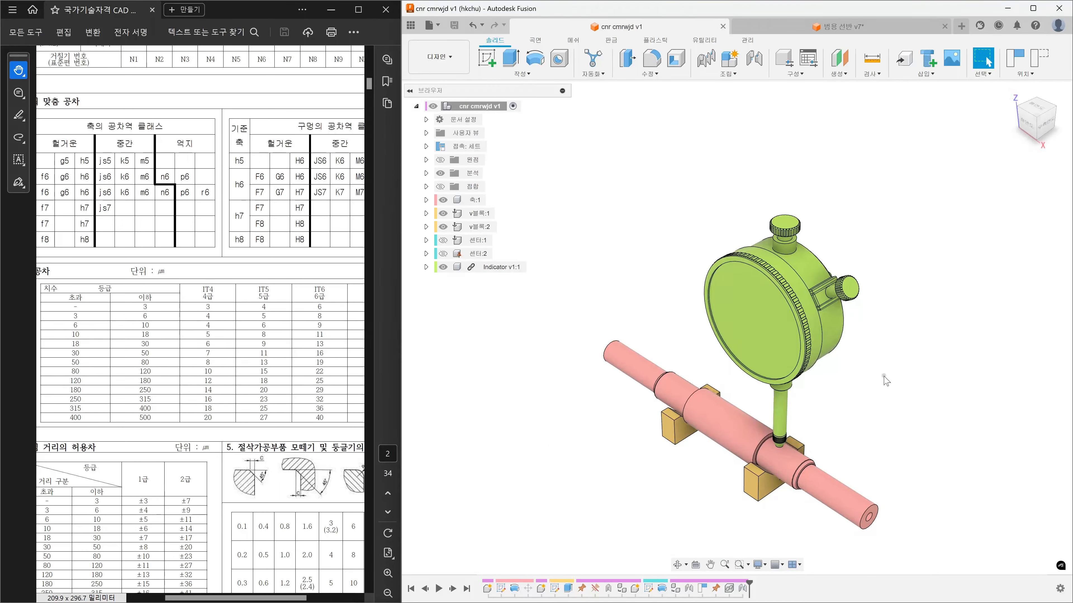
Highlight the shaft's left and right bearing seats one after the other and clear the selection
left_click(689, 396)
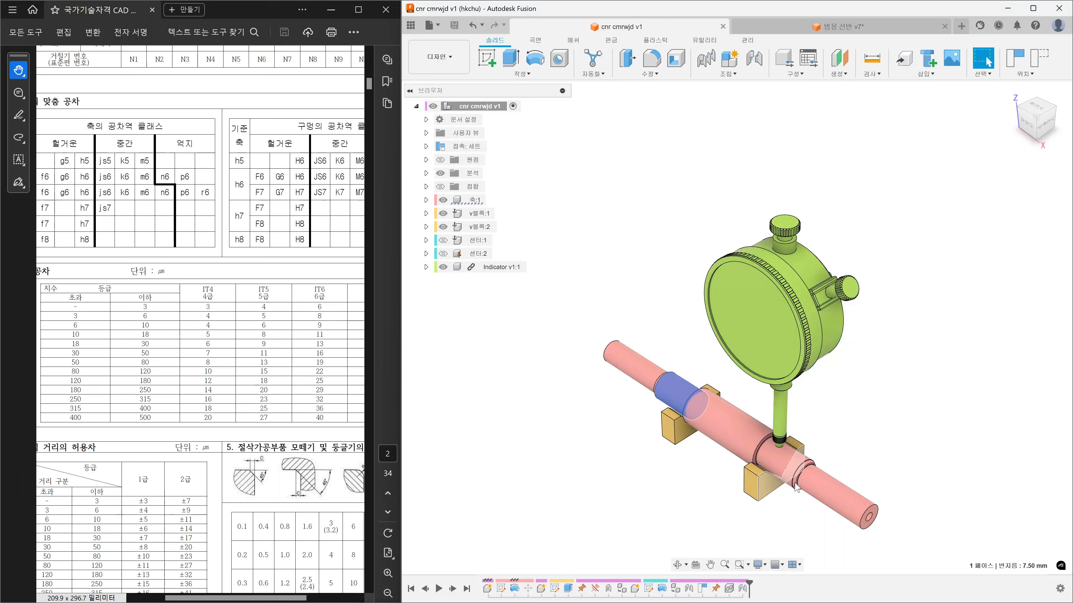
left_click(787, 471)
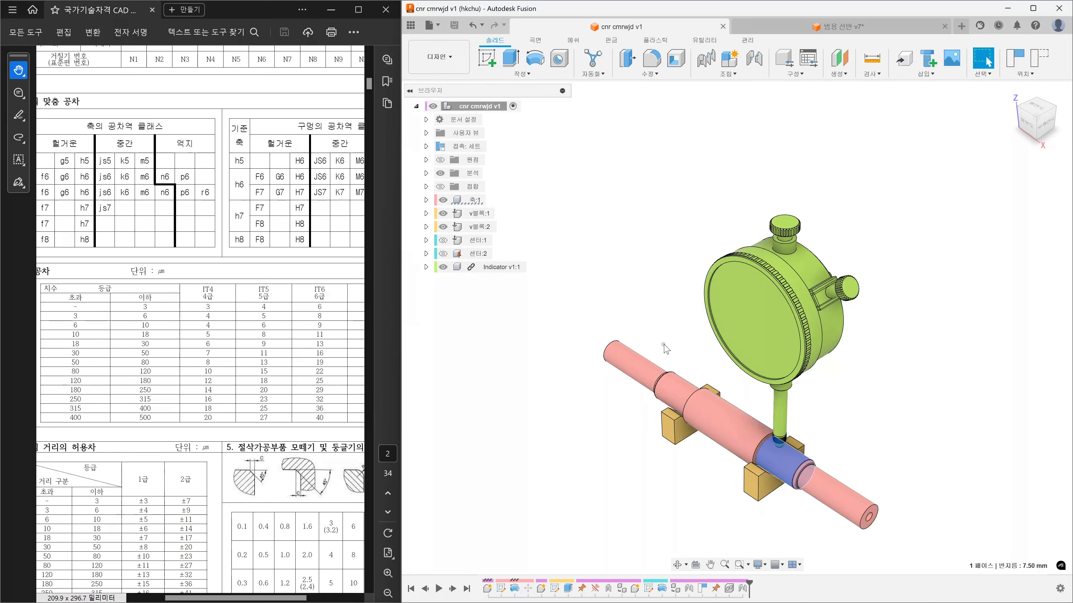
left_click(677, 336)
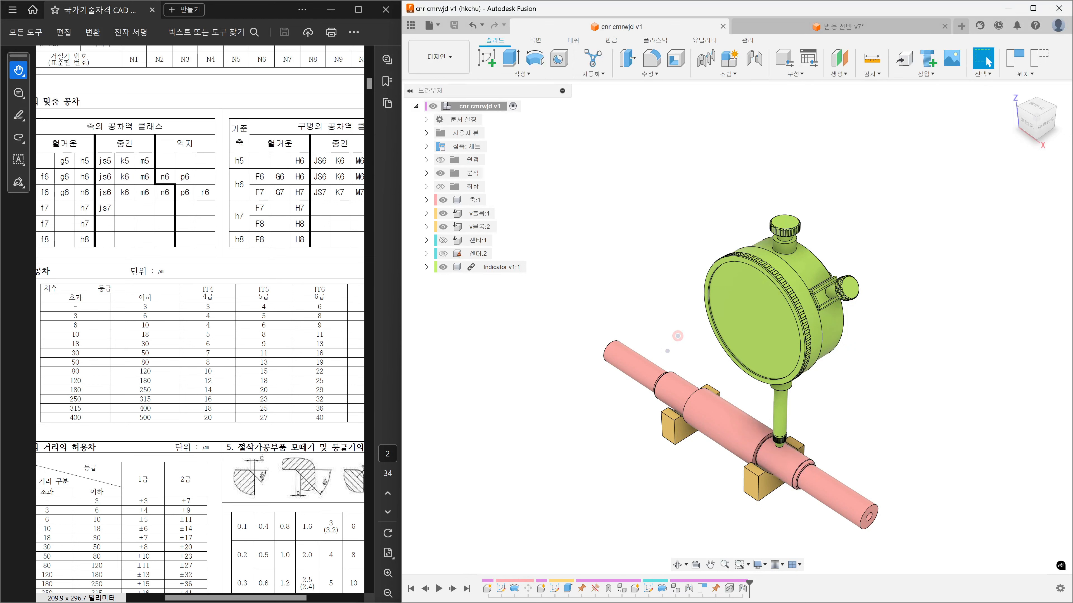
Annotate the model with freehand arrows directed inward from both shaft ends, marks on the seats and a circle around the left end
left_click_drag(686, 365, 634, 338, "ctrl+shift")
left_click_drag(870, 474, 814, 442, "ctrl+shift")
left_click_drag(671, 386, 681, 385)
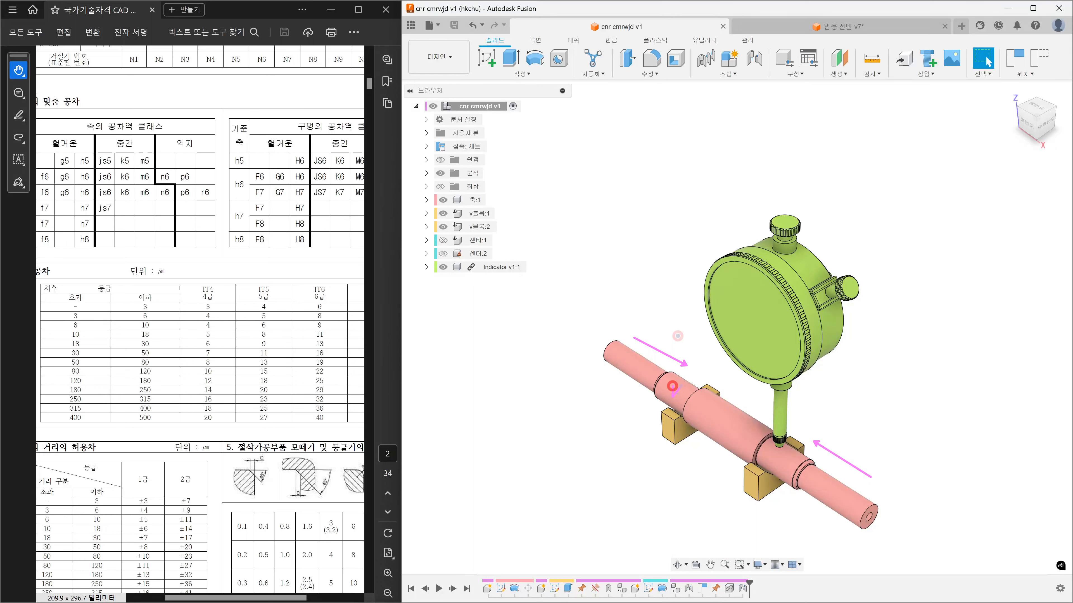
left_click_drag(785, 456, 785, 461)
mouse_move(663, 418)
left_mouse_down()
mouse_move(610, 367)
mouse_move(654, 410)
mouse_move(639, 417)
left_mouse_up()
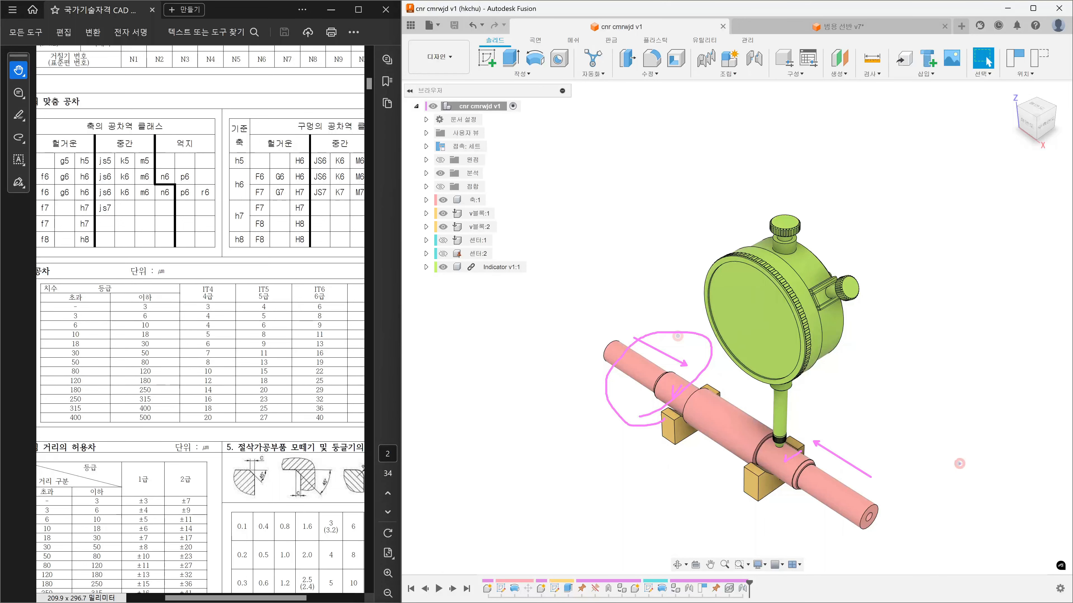
mouse_move(960, 463)
left_mouse_down()
mouse_move(886, 431)
mouse_move(893, 424)
left_mouse_up()
left_click_drag(831, 487, 846, 488)
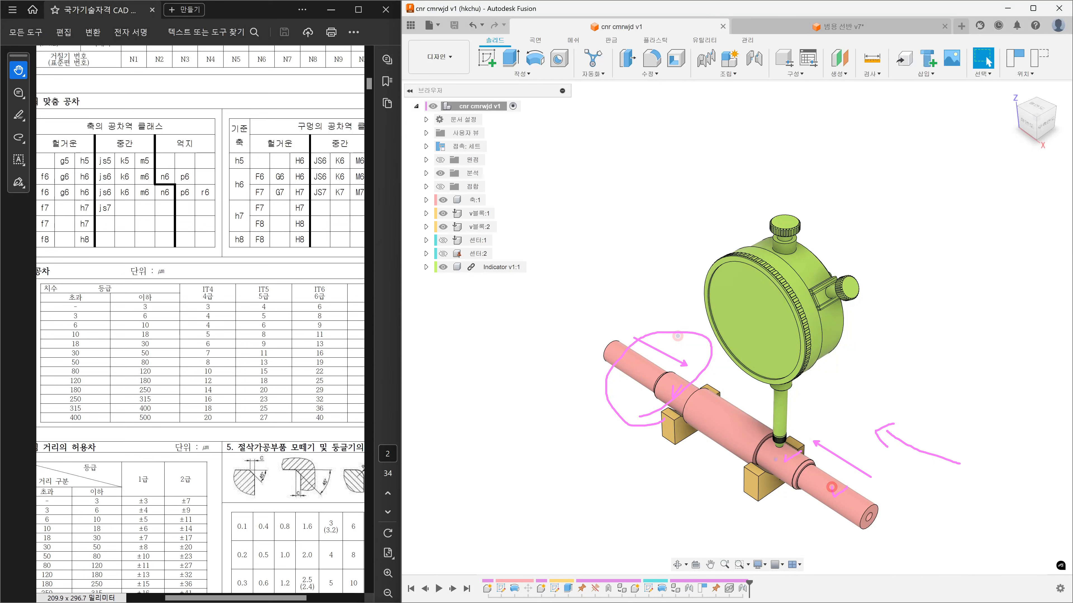
Add freehand check marks on the shaft's middle and right sections and handwrite a short note beside the dial indicator
left_click_drag(776, 458, 798, 454)
left_click_drag(731, 410, 755, 410)
left_click(736, 435)
left_click(776, 465)
left_click(833, 496)
left_click_drag(833, 208, 861, 225)
mouse_move(858, 217)
left_mouse_down()
mouse_move(868, 215)
mouse_move(874, 241)
mouse_move(912, 225)
mouse_move(922, 235)
left_mouse_up()
left_click_drag(933, 212, 938, 208)
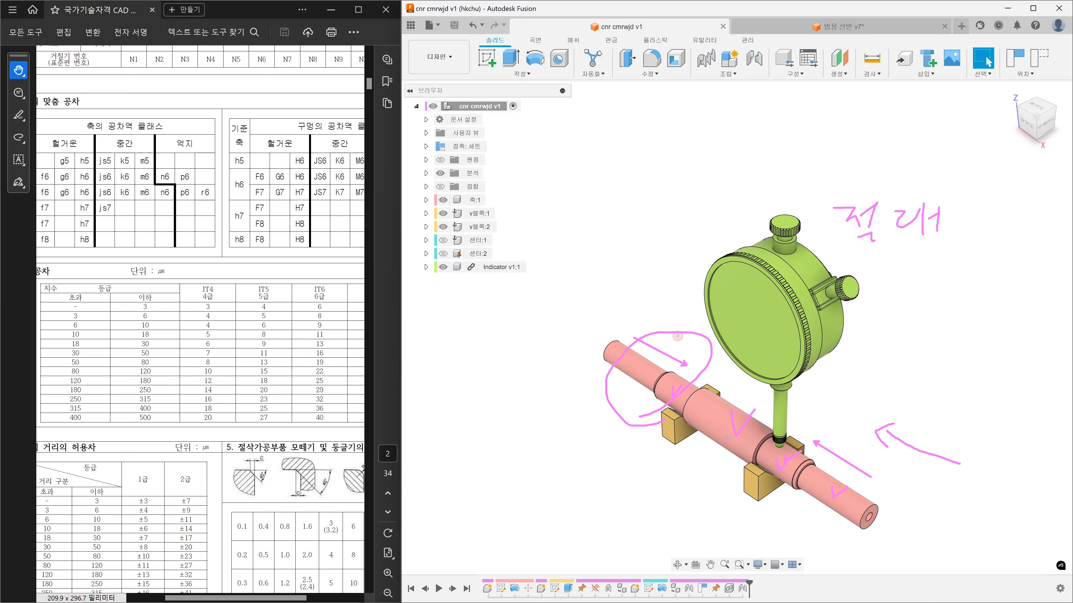
Annotate the left shaft end with more check marks and loops, and circle the right shaft end
mouse_move(653, 415)
left_mouse_down()
mouse_move(617, 412)
mouse_move(684, 350)
mouse_move(646, 398)
mouse_move(632, 393)
left_mouse_up()
left_click_drag(666, 322, 657, 349)
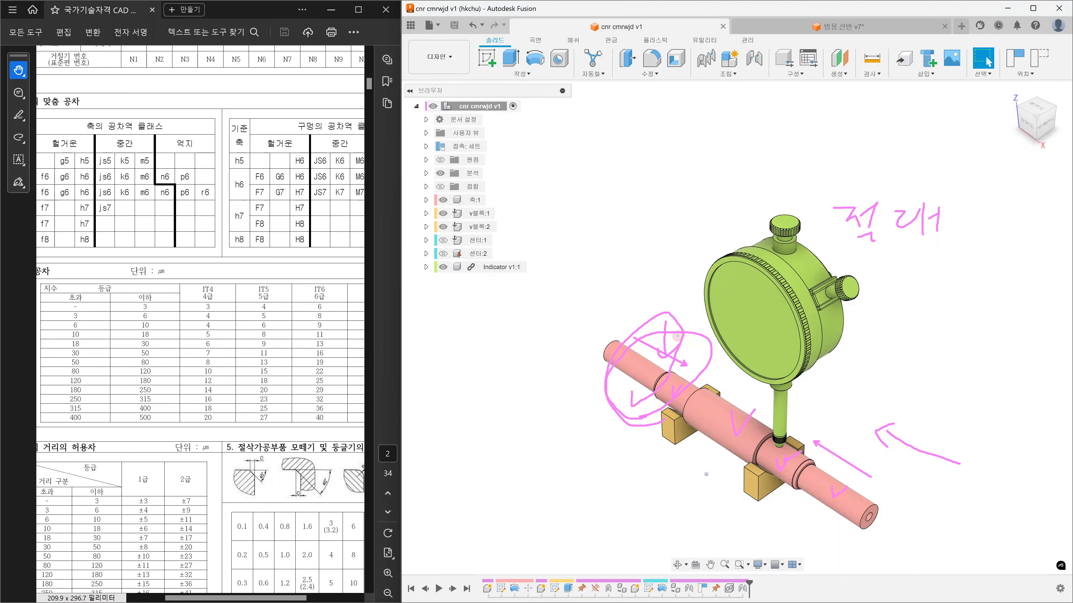
mouse_move(706, 474)
left_mouse_down()
mouse_move(721, 463)
mouse_move(714, 454)
left_mouse_up()
left_click(737, 437)
mouse_move(676, 360)
left_mouse_down()
mouse_move(650, 361)
mouse_move(667, 355)
left_mouse_up()
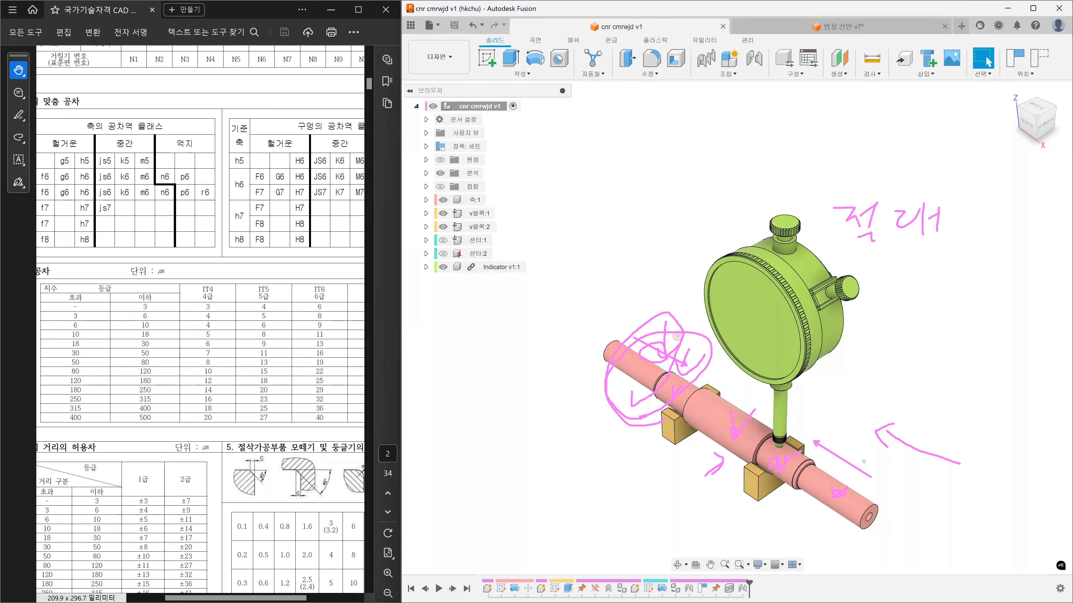
mouse_move(896, 549)
left_mouse_down()
mouse_move(802, 511)
mouse_move(853, 543)
left_mouse_up()
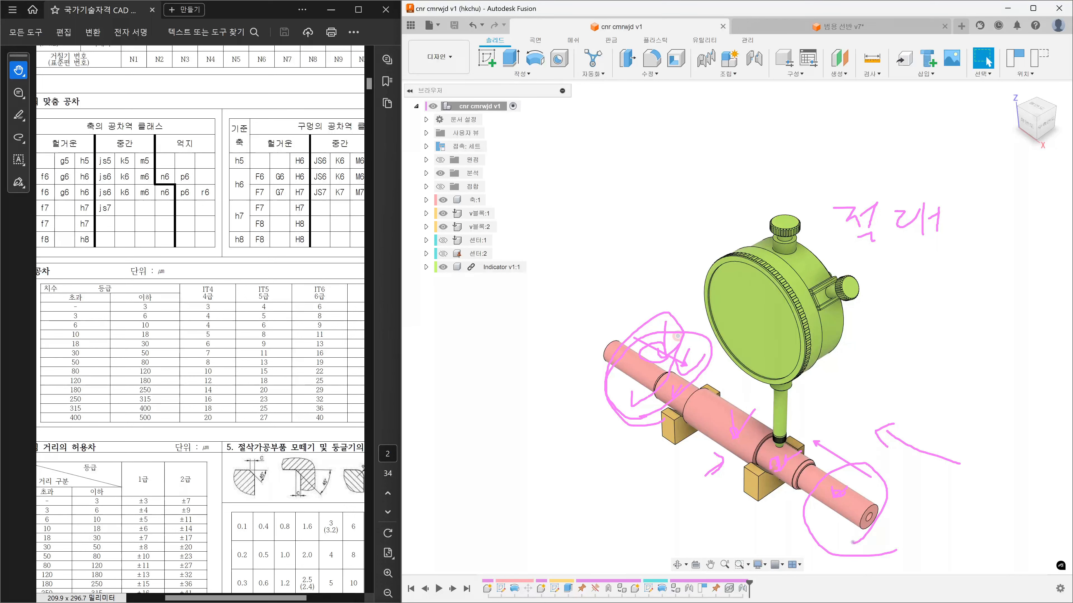
Circle the right half of the shaft, handwrite a second note beside the dial indicator, and clear all annotations
mouse_move(704, 437)
left_mouse_down()
mouse_move(733, 388)
mouse_move(849, 533)
mouse_move(795, 364)
mouse_move(733, 389)
left_mouse_up()
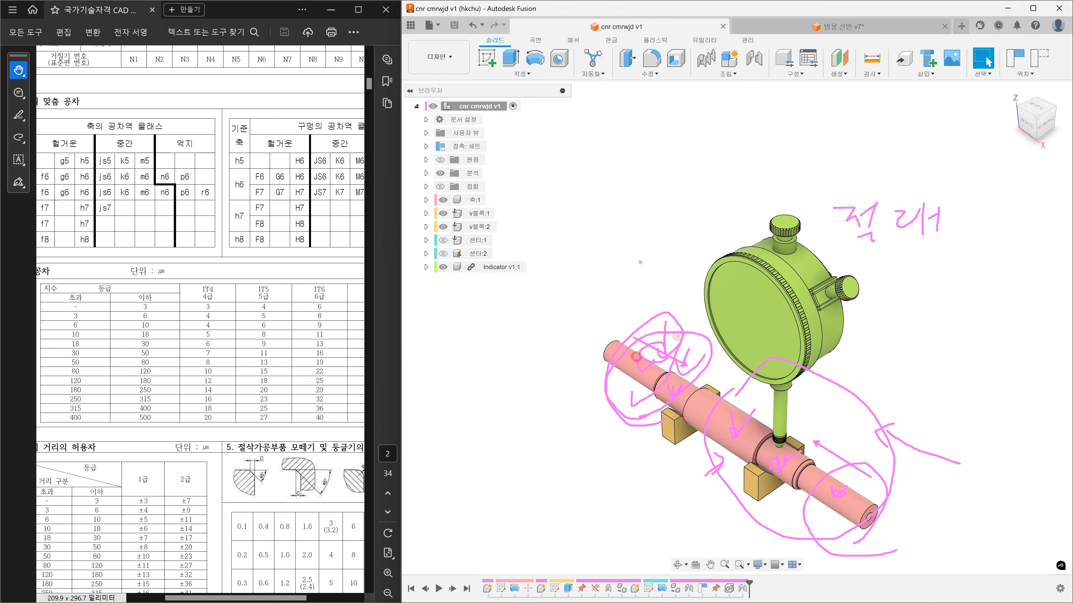
left_click_drag(614, 252, 650, 269)
left_click_drag(651, 251, 658, 259)
mouse_move(649, 271)
left_mouse_down()
mouse_move(655, 281)
mouse_move(670, 273)
left_mouse_up()
mouse_move(676, 251)
left_mouse_down()
mouse_move(676, 263)
mouse_move(696, 263)
mouse_move(714, 287)
left_mouse_up()
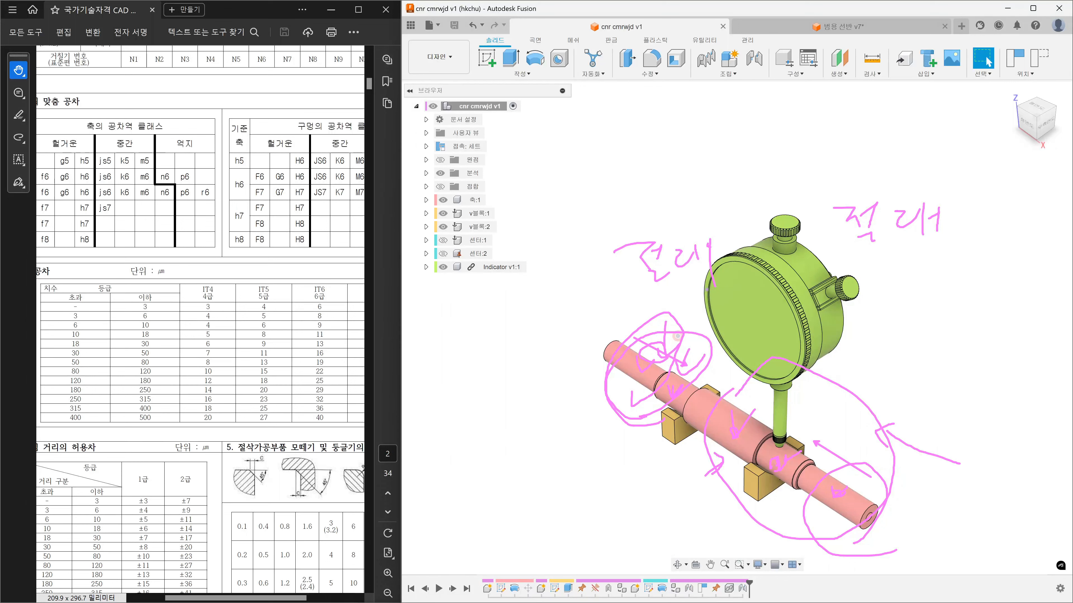
key("Escape")
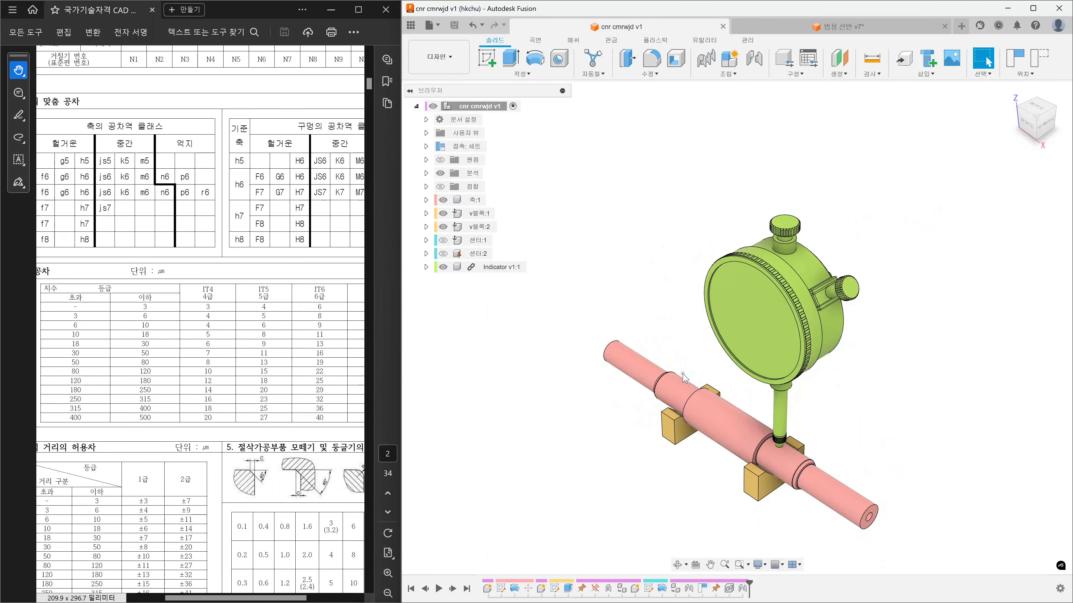
Mark the shaft's two bearing seats with freehand dots and clear the marks
left_click(680, 388)
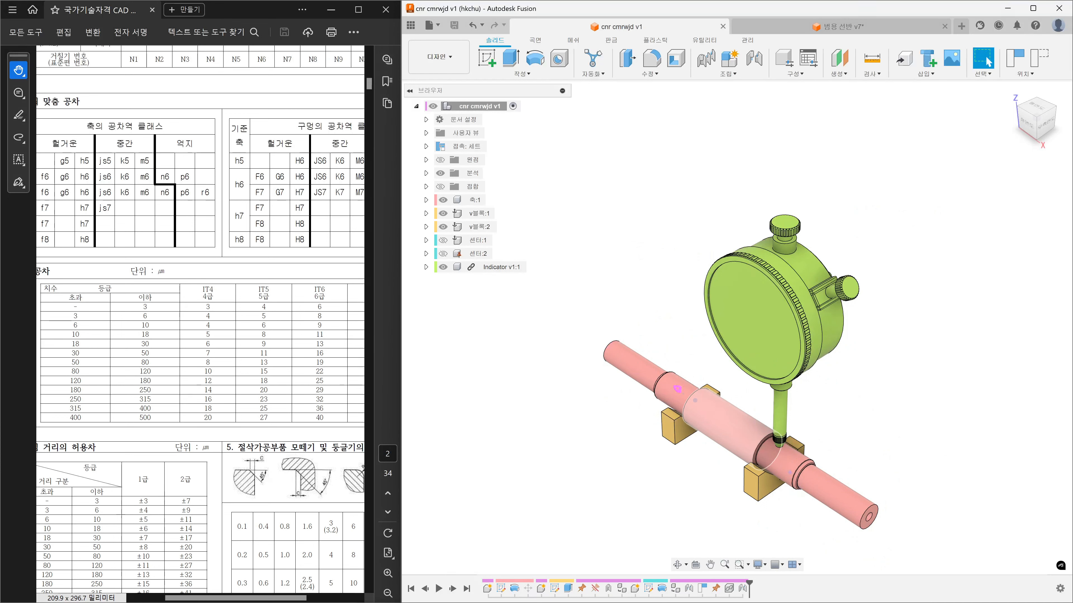
left_click(788, 469)
left_click(826, 424)
Unsuppress the shaft's face move feature in the design history
scroll(783, 488, "up", 2)
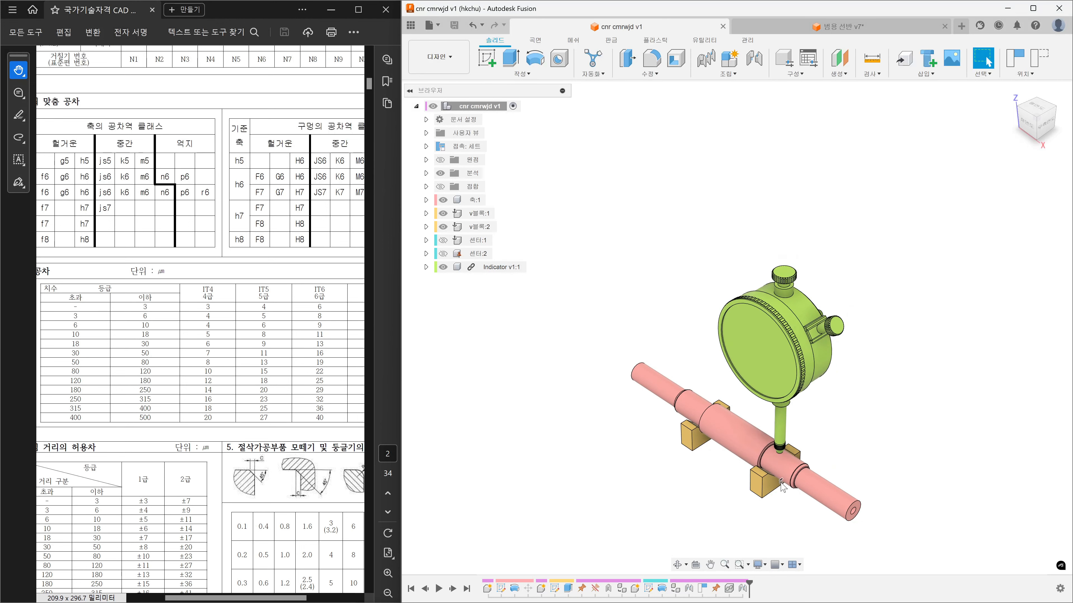
scroll(782, 488, "up", 3)
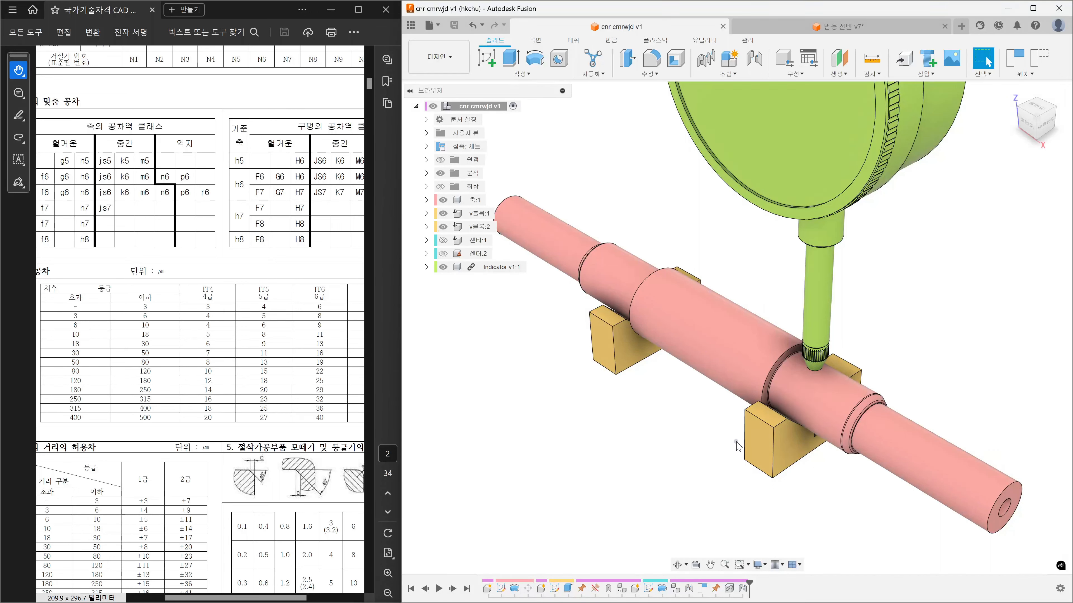
right_click(528, 588)
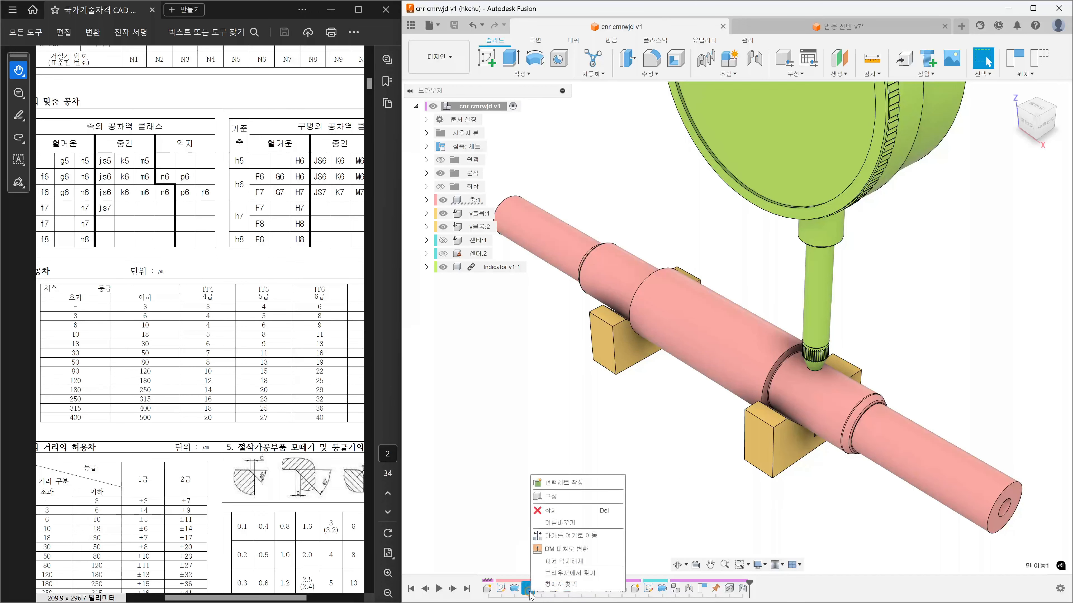
left_click(582, 562)
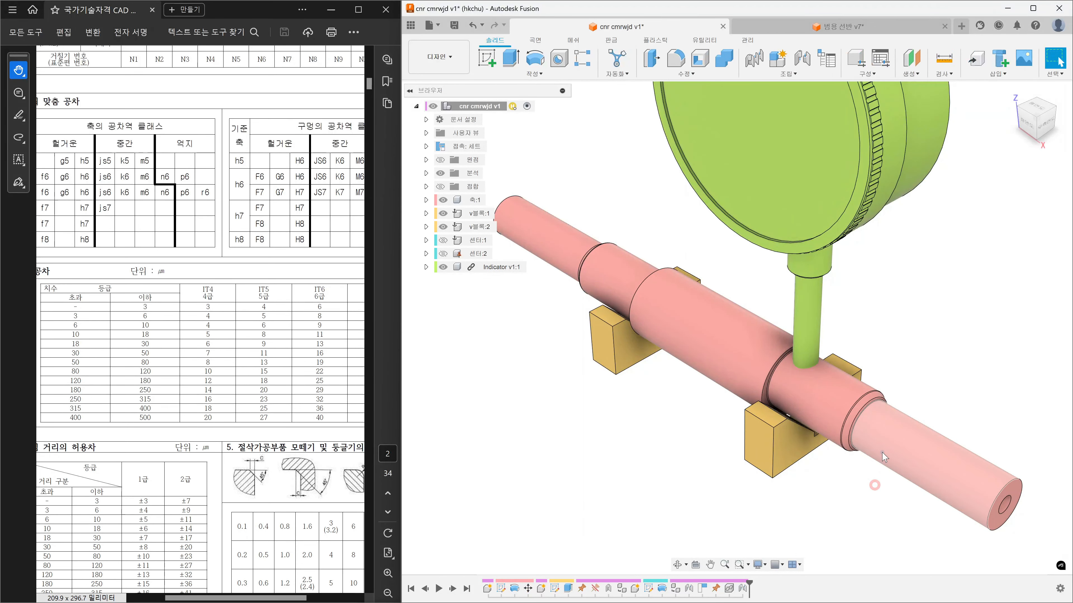
Inspect the modified shaft from its right end and highlight the right V-block's face
mouse_move(882, 451)
middle_mouse_down("shift")
mouse_move(892, 400)
mouse_move(821, 418)
middle_mouse_up("shift")
scroll(860, 488, "up", 5)
middle_click_drag(863, 491, 802, 466, "shift")
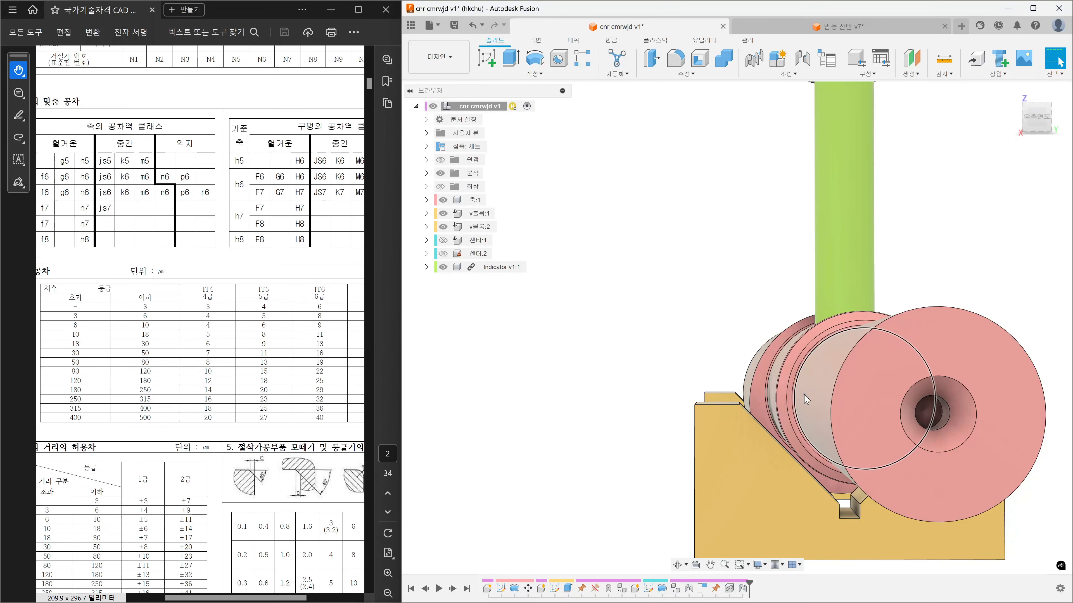
middle_click_drag(837, 393, 912, 399, "shift")
scroll(638, 347, "down", 8)
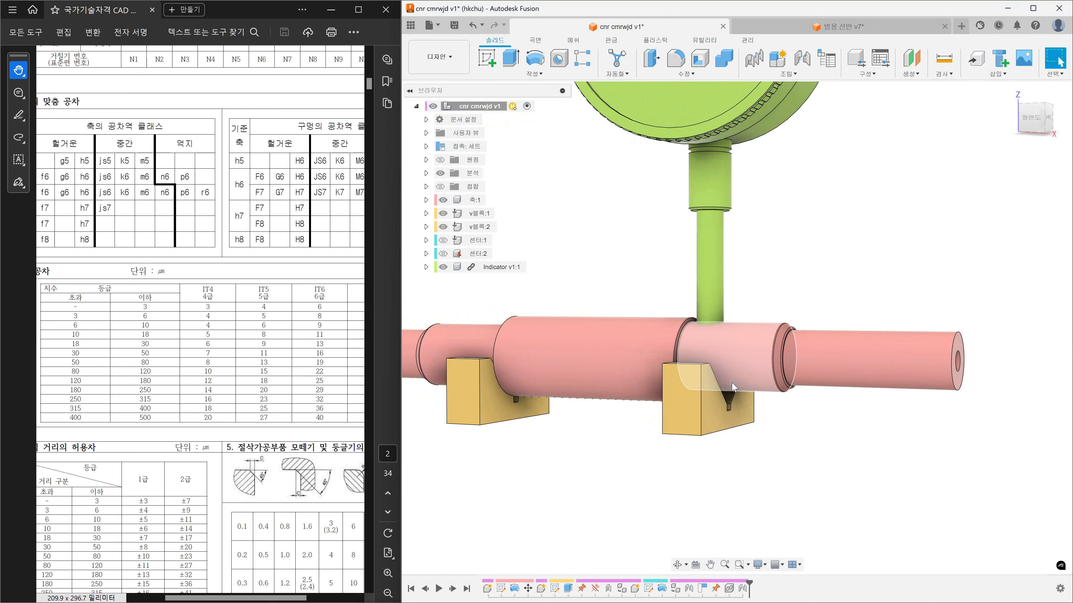
left_click(719, 417)
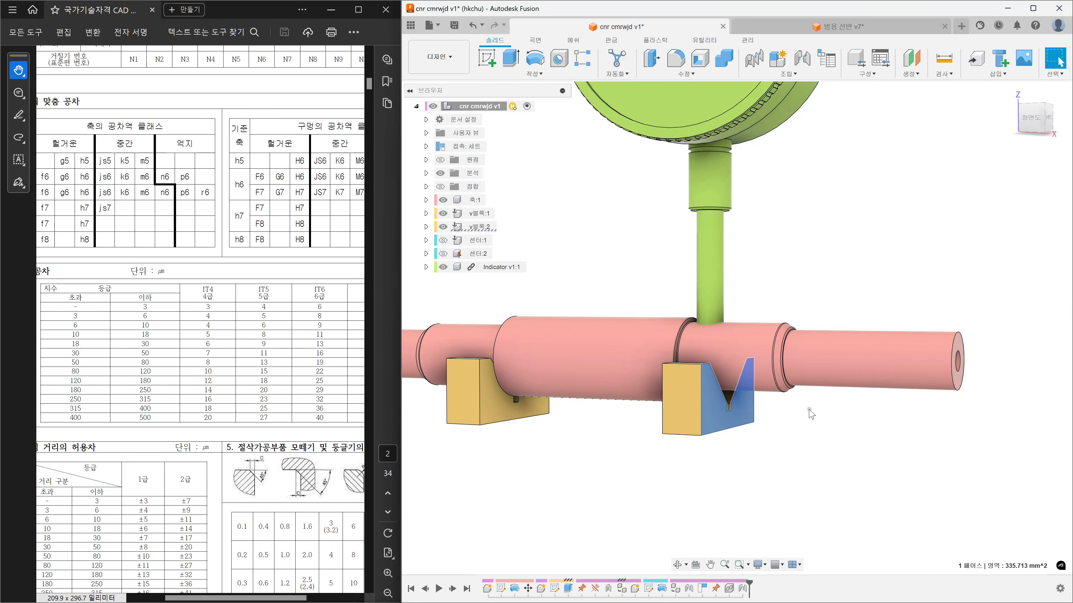
Examine the right seat in its V-block up close and undo the unsuppression of the face move feature
middle_click_drag(803, 415, 779, 402, "shift")
scroll(775, 393, "up", 2)
scroll(778, 385, "up", 5)
left_click(582, 363)
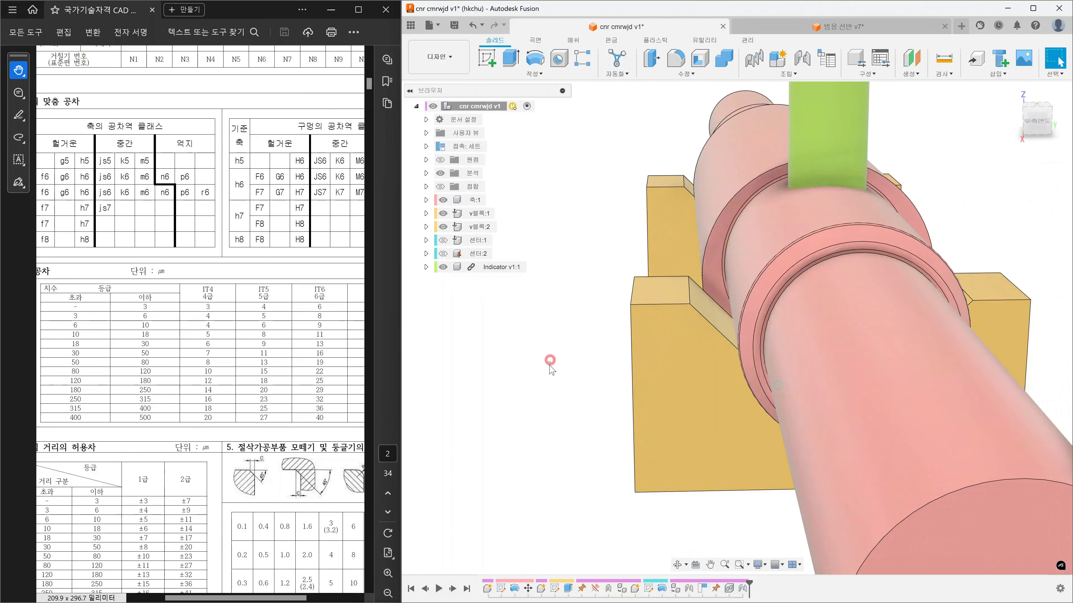
scroll(660, 357, "down", 5)
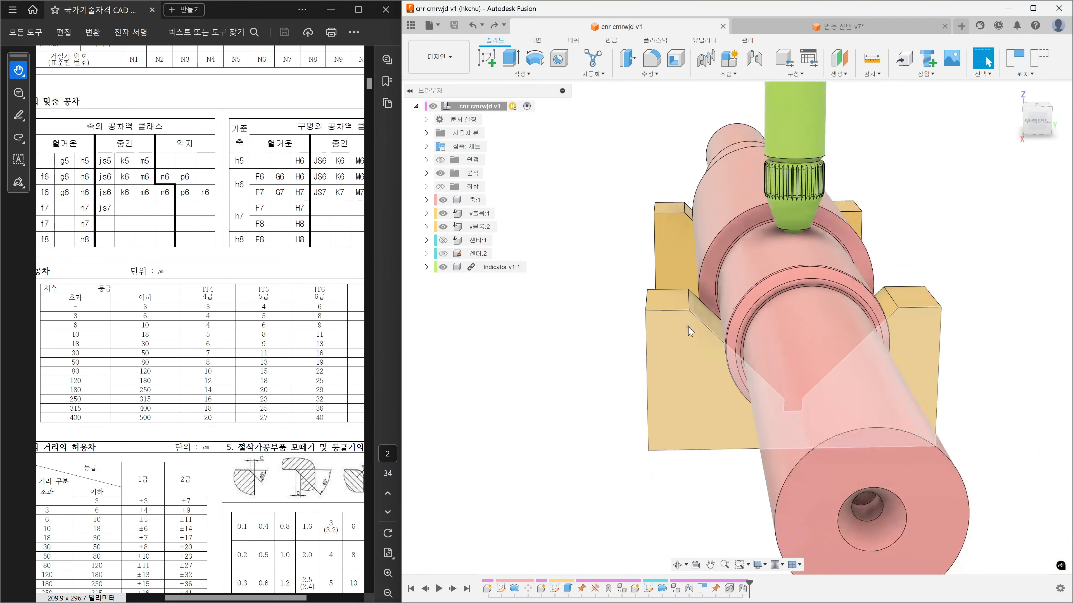
Highlight the shaft's left bearing seat and the front faces of the left and right V-blocks
middle_click_drag(698, 342, 752, 338, "shift")
middle_click_drag(549, 365, 733, 393)
key("Escape")
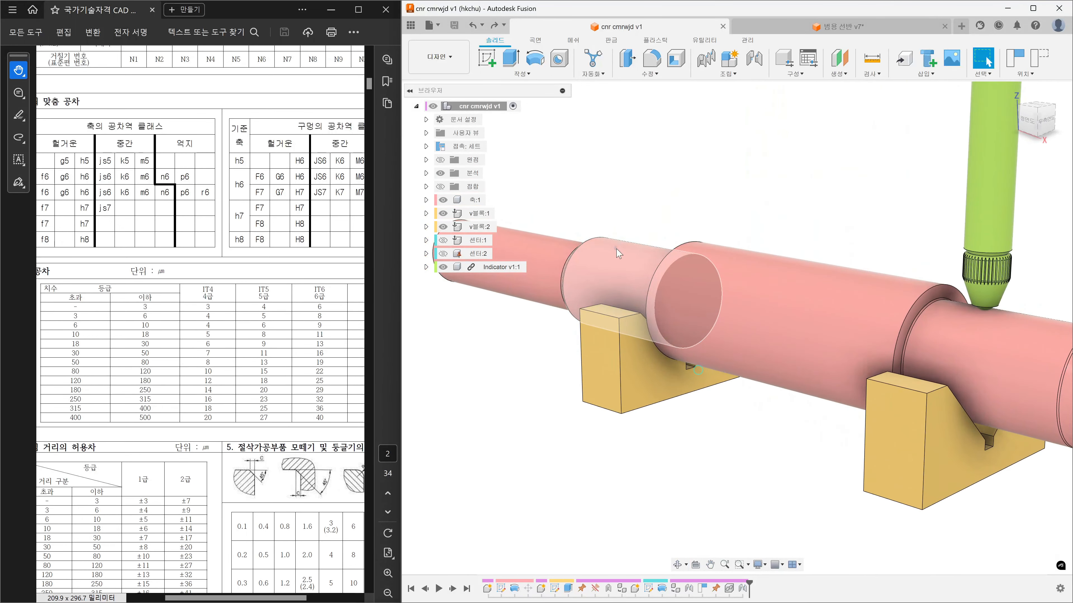
left_click(624, 283)
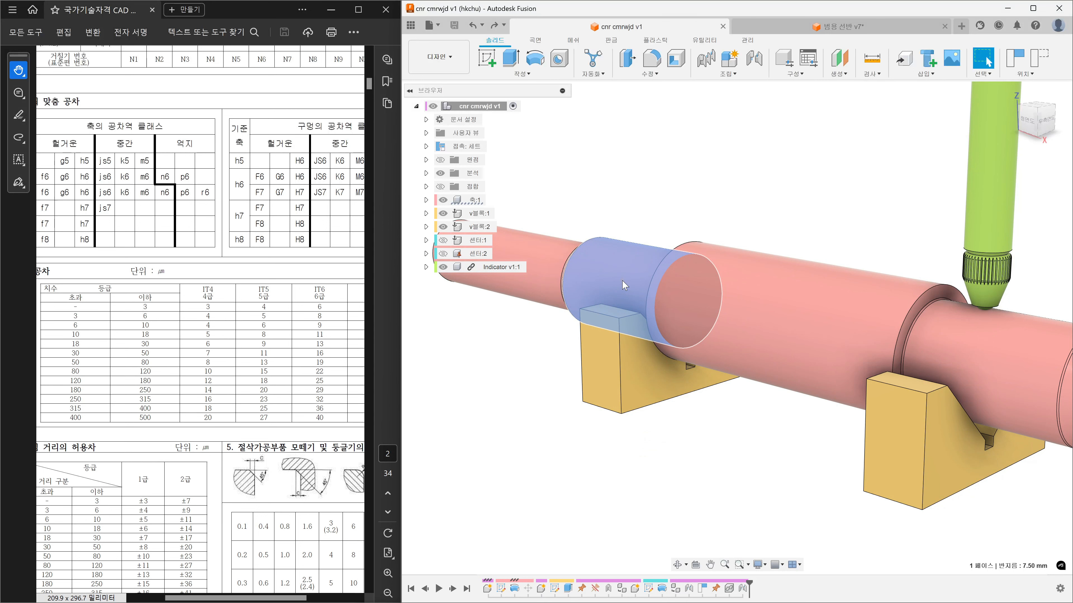
left_click(653, 442)
left_click(647, 380)
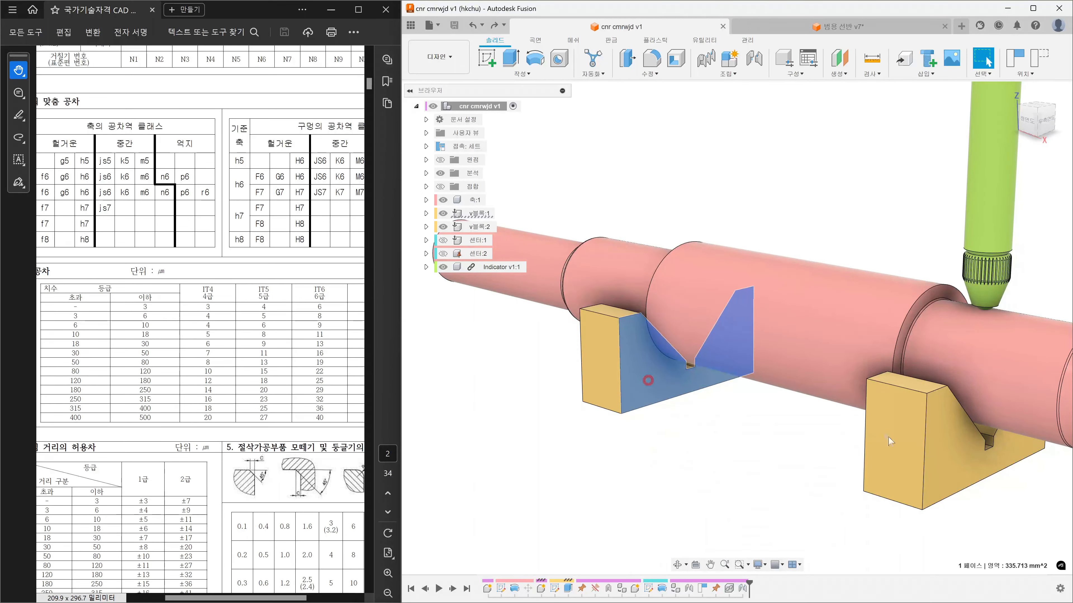
left_click(959, 467)
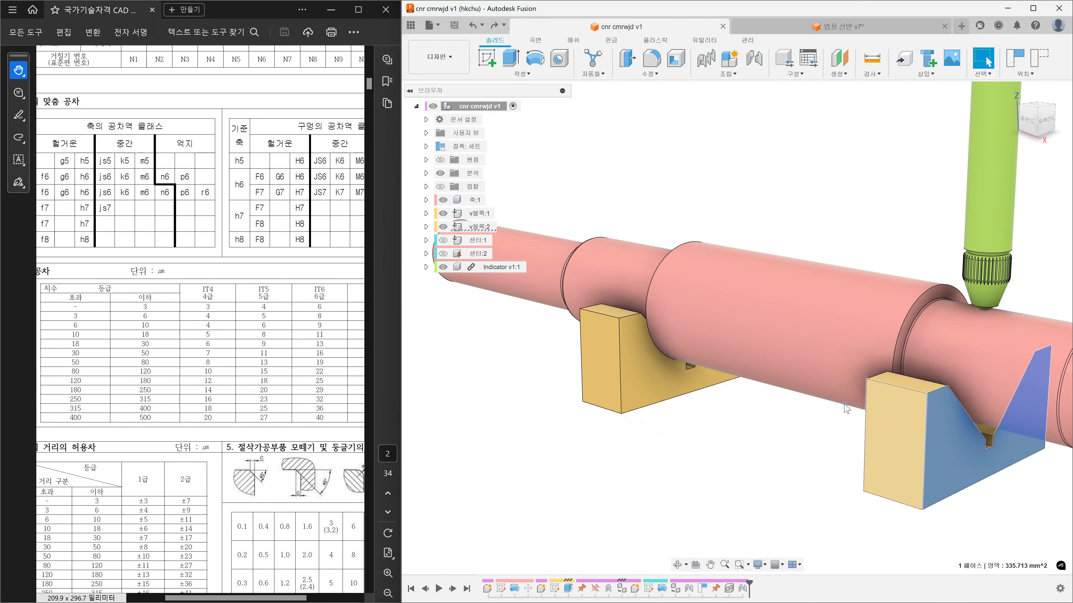
Highlight the right bearing seat under the dial indicator and clear the selection
scroll(845, 404, "down", 2)
scroll(846, 408, "down", 2)
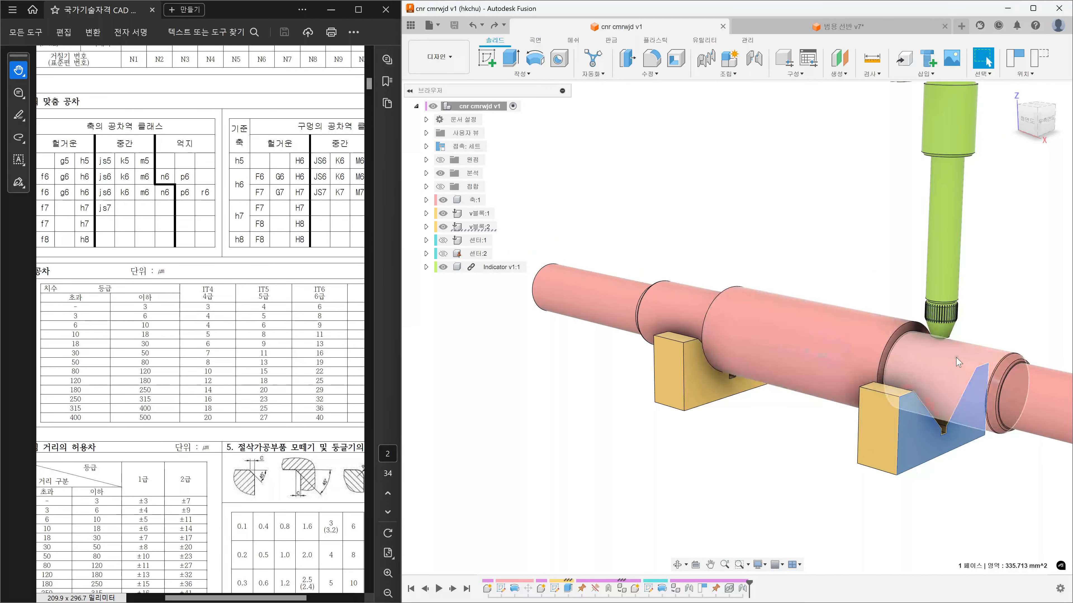
left_click(940, 367)
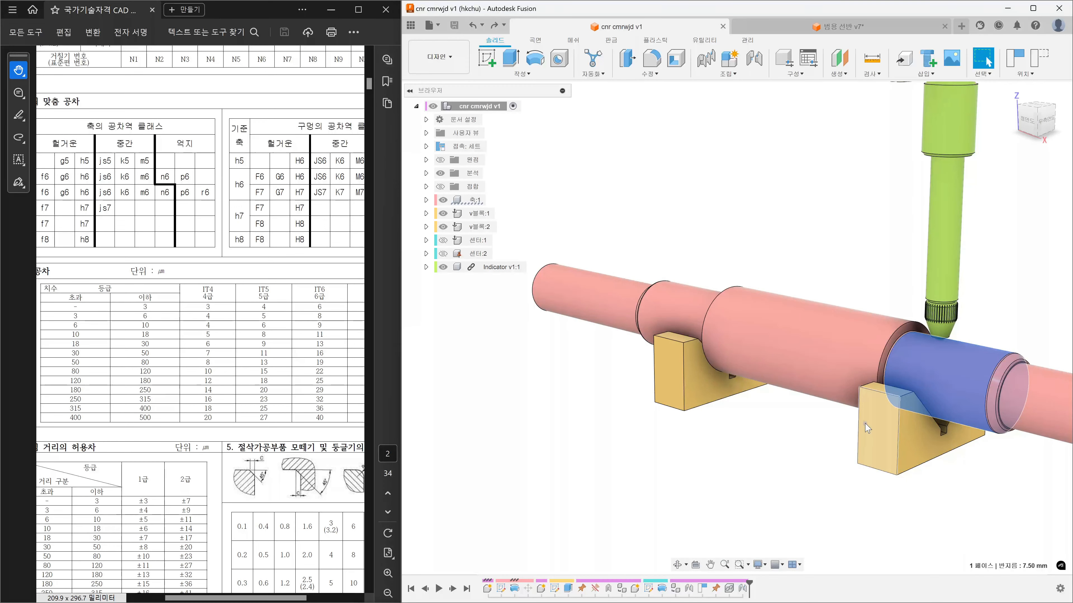
left_click(852, 279)
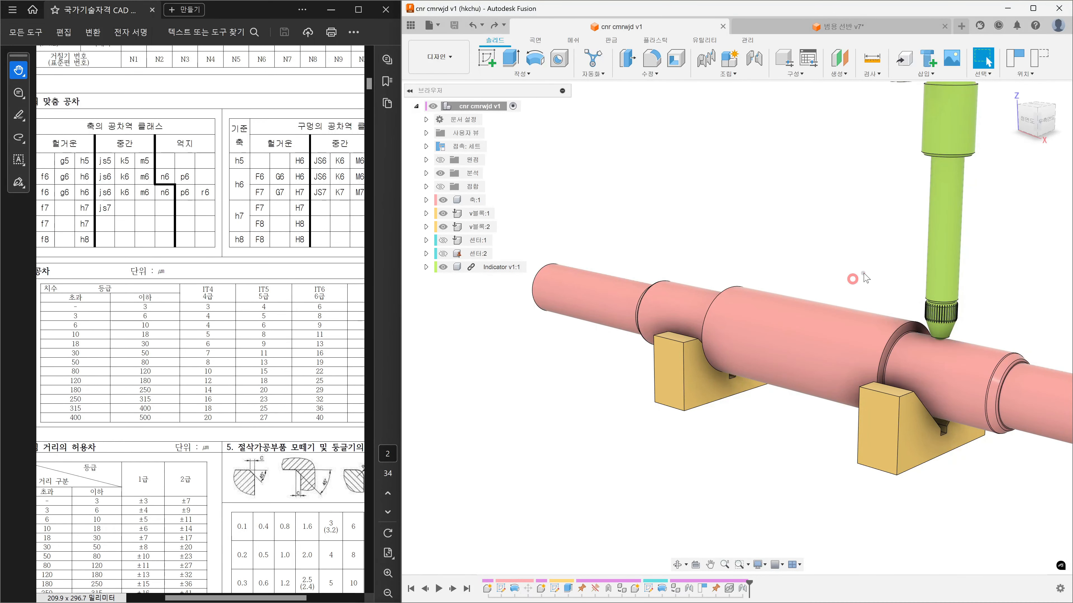
middle_click_drag(962, 320, 912, 324)
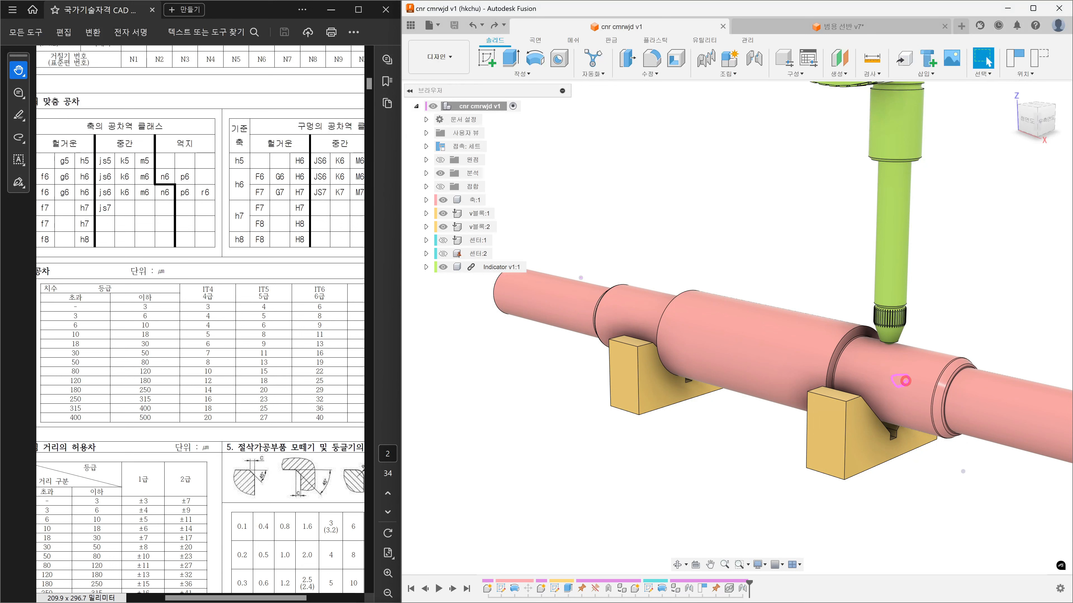
Circle the left and right bearing seats on the shaft and write 15 above each one
left_click_drag(641, 309, 641, 309)
mouse_move(600, 165)
left_mouse_down()
mouse_move(595, 188)
mouse_move(617, 188)
mouse_move(641, 165)
left_mouse_up()
mouse_move(767, 171)
left_mouse_down()
mouse_move(759, 197)
mouse_move(792, 191)
mouse_move(798, 169)
mouse_move(759, 129)
mouse_move(792, 132)
left_mouse_up()
mouse_move(591, 156)
left_mouse_down()
mouse_move(607, 130)
mouse_move(604, 152)
left_mouse_up()
mouse_move(609, 132)
left_mouse_down()
mouse_move(632, 133)
mouse_move(616, 147)
left_mouse_up()
left_click_drag(611, 147, 656, 144)
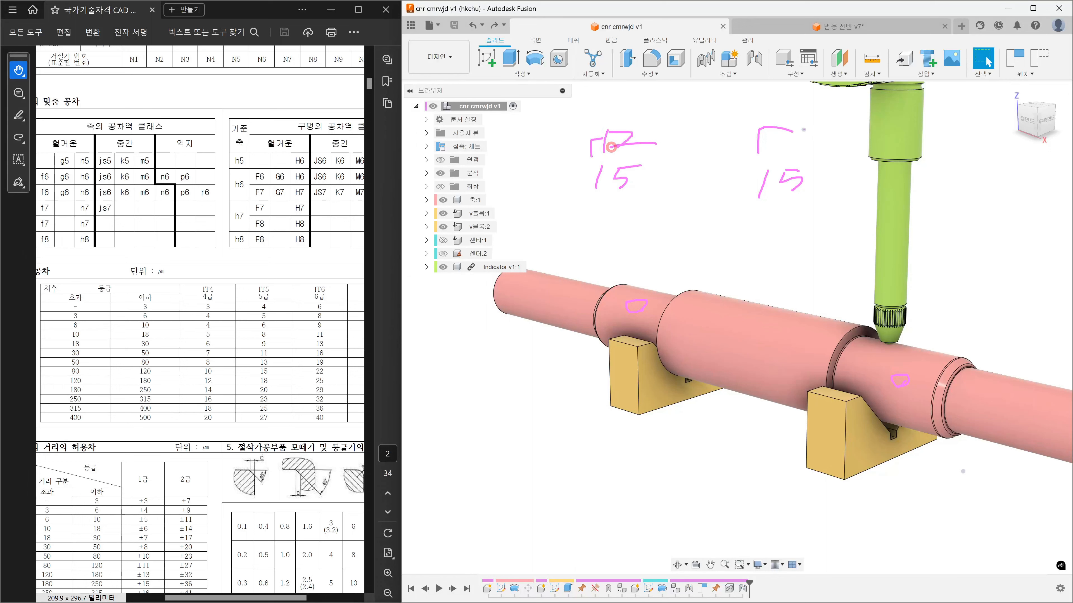
mouse_move(796, 127)
left_mouse_down()
mouse_move(794, 143)
mouse_move(826, 142)
left_mouse_up()
Add a second small mark on each bearing seat and write 형상 above the shaft
left_click_drag(904, 409, 912, 401)
left_click_drag(629, 322, 636, 326)
mouse_move(677, 220)
left_mouse_down()
mouse_move(686, 256)
mouse_move(714, 241)
mouse_move(720, 259)
mouse_move(734, 253)
left_mouse_up()
mouse_move(774, 220)
left_mouse_down()
mouse_move(748, 246)
mouse_move(776, 246)
left_mouse_up()
mouse_move(795, 221)
left_mouse_down()
mouse_move(802, 253)
mouse_move(799, 228)
left_mouse_up()
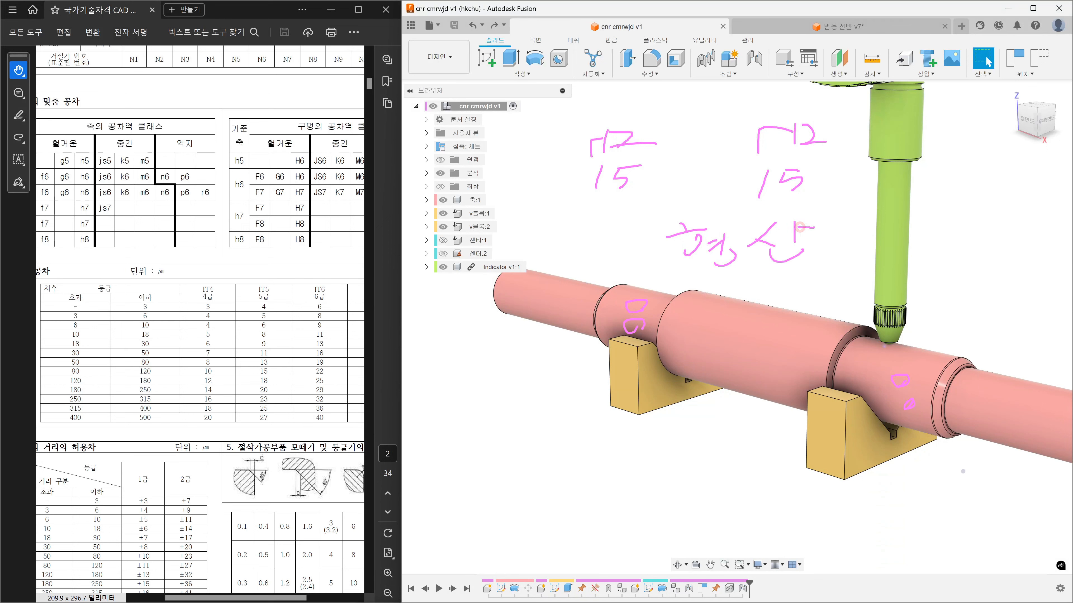
Loop the right seat's circular section, write 진원도 beside the indicator, mark an X below the shaft, and clear the annotations
mouse_move(859, 396)
left_mouse_down()
mouse_move(884, 346)
mouse_move(903, 376)
mouse_move(884, 347)
left_mouse_up()
left_click_drag(923, 274, 947, 315)
mouse_move(966, 292)
left_mouse_down()
mouse_move(963, 280)
mouse_move(969, 289)
left_mouse_up()
left_click_drag(956, 305, 973, 315)
left_click_drag(968, 316, 987, 314)
mouse_move(996, 286)
left_mouse_down()
mouse_move(1006, 286)
mouse_move(997, 308)
left_mouse_up()
left_click_drag(1000, 306, 1024, 318)
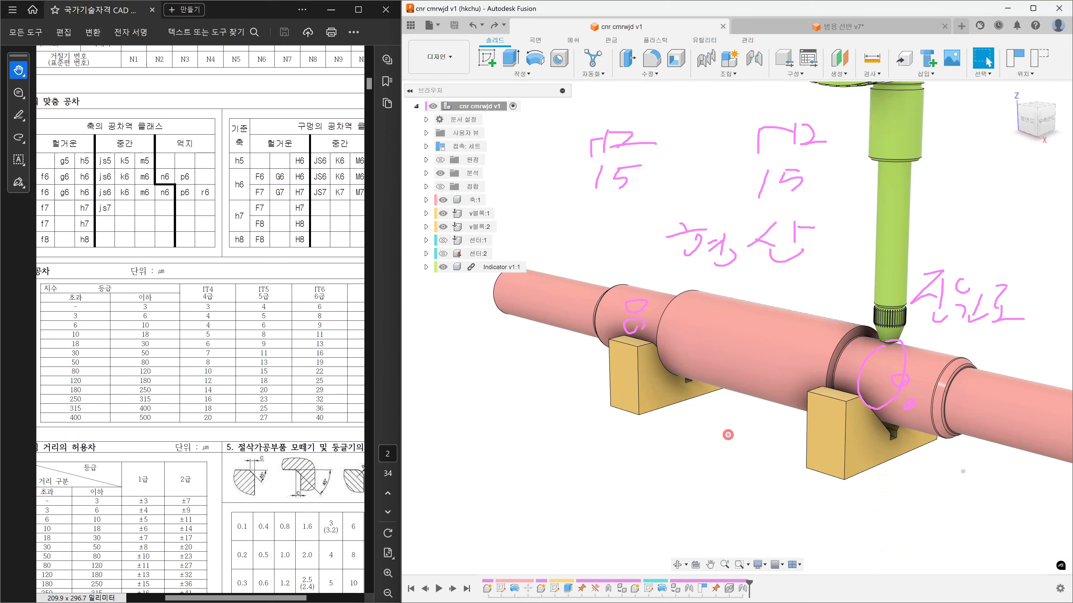
left_click_drag(727, 434, 737, 451)
left_click_drag(721, 454, 744, 434)
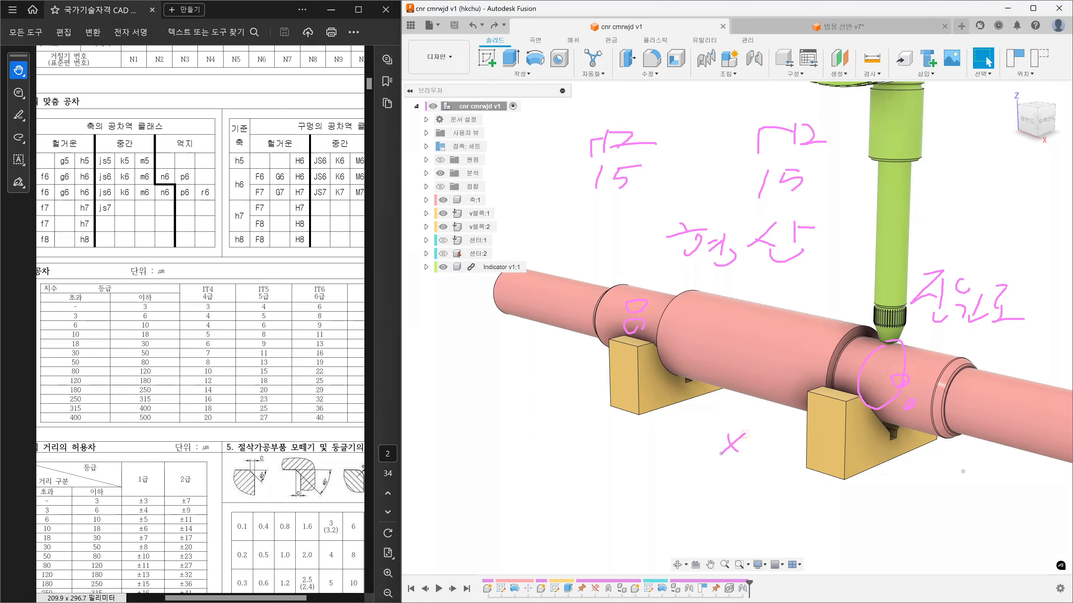
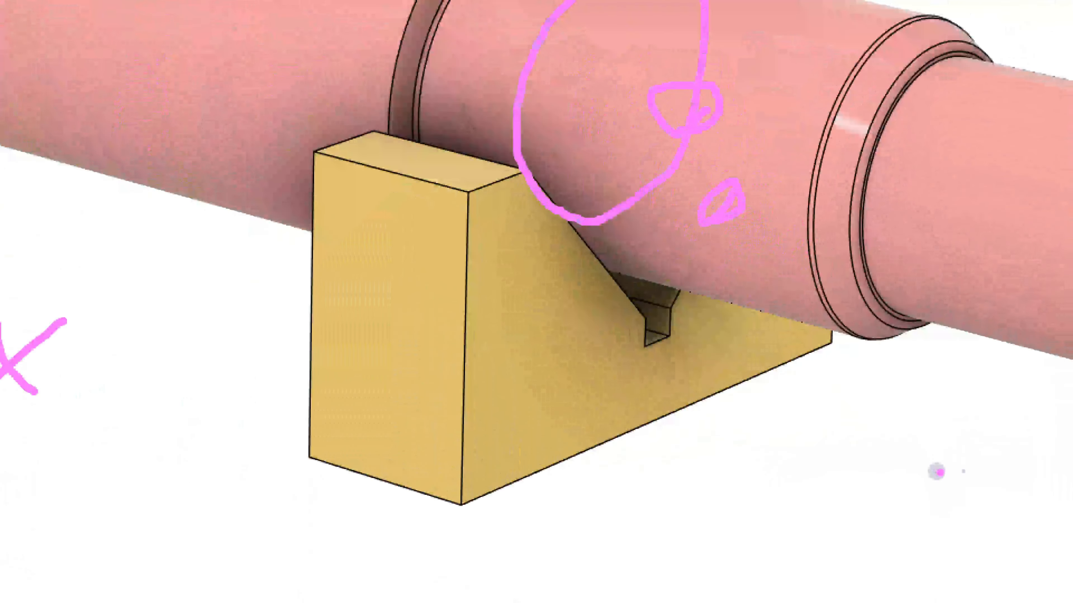
key("Escape")
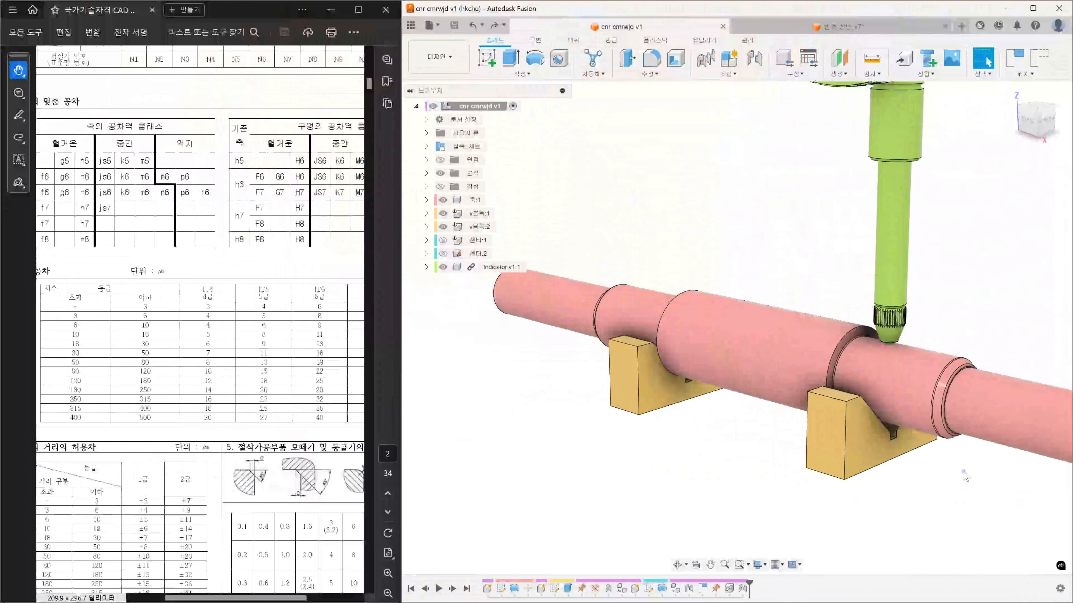
Examine the shaft on its V-blocks from both ends and inspect the centre hole in its left end face up close
left_click(1019, 485)
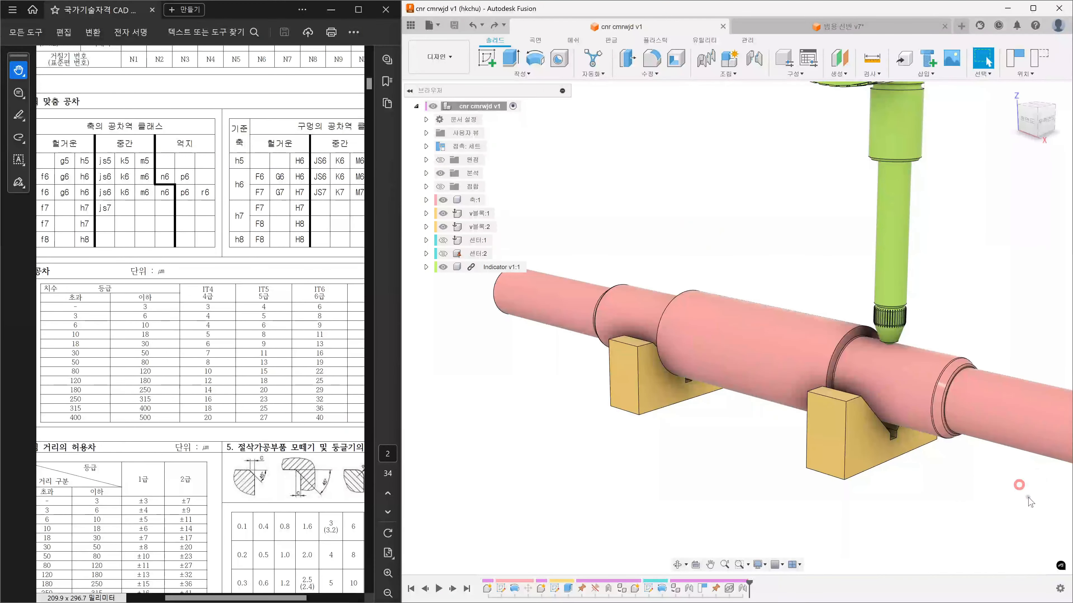
middle_click_drag(1029, 503, 816, 442)
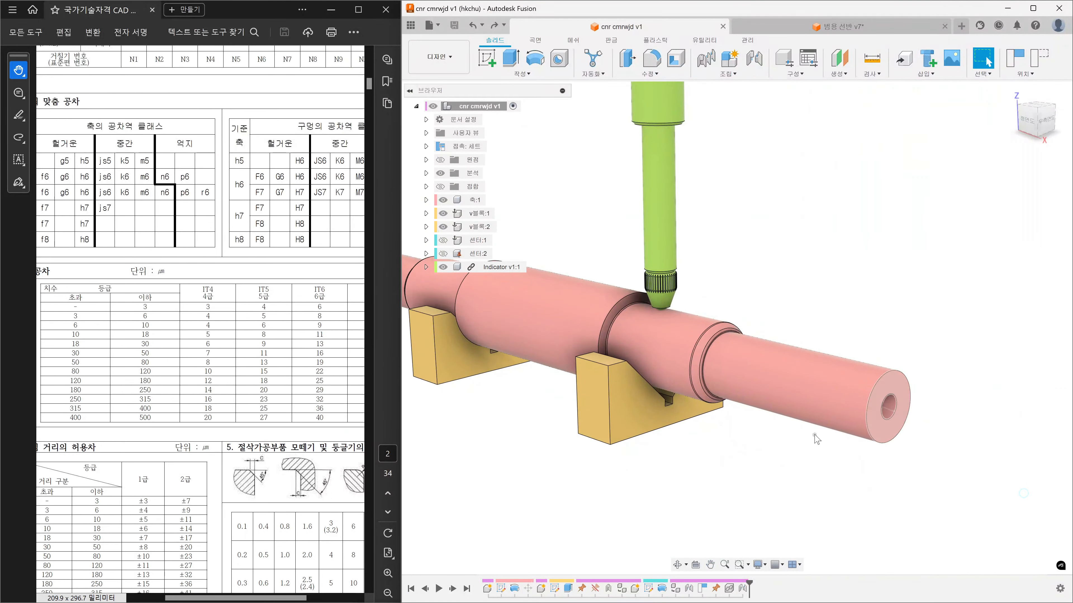
middle_click_drag(717, 444, 850, 429, "shift")
middle_click_drag(828, 390, 781, 397, "shift")
middle_click_drag(927, 433, 794, 405, "shift")
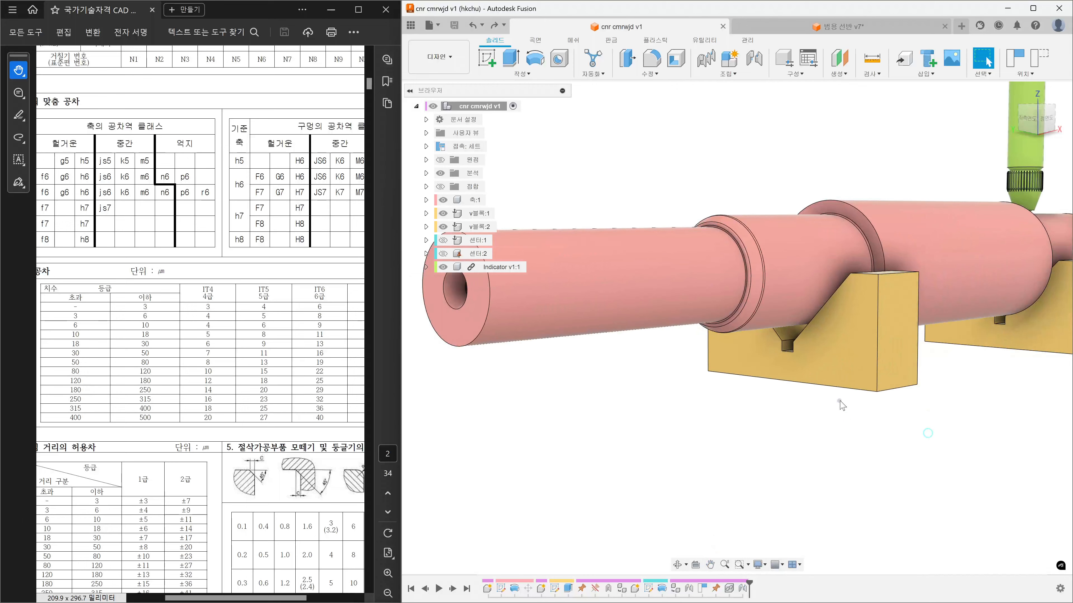
scroll(841, 403, "down", 3)
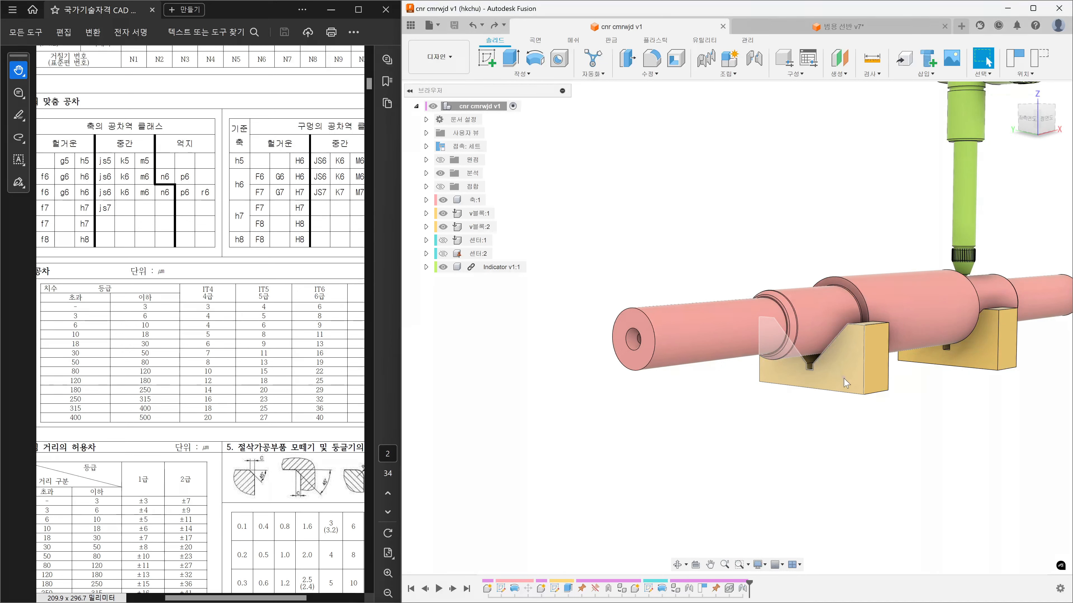
middle_click_drag(926, 414, 878, 431)
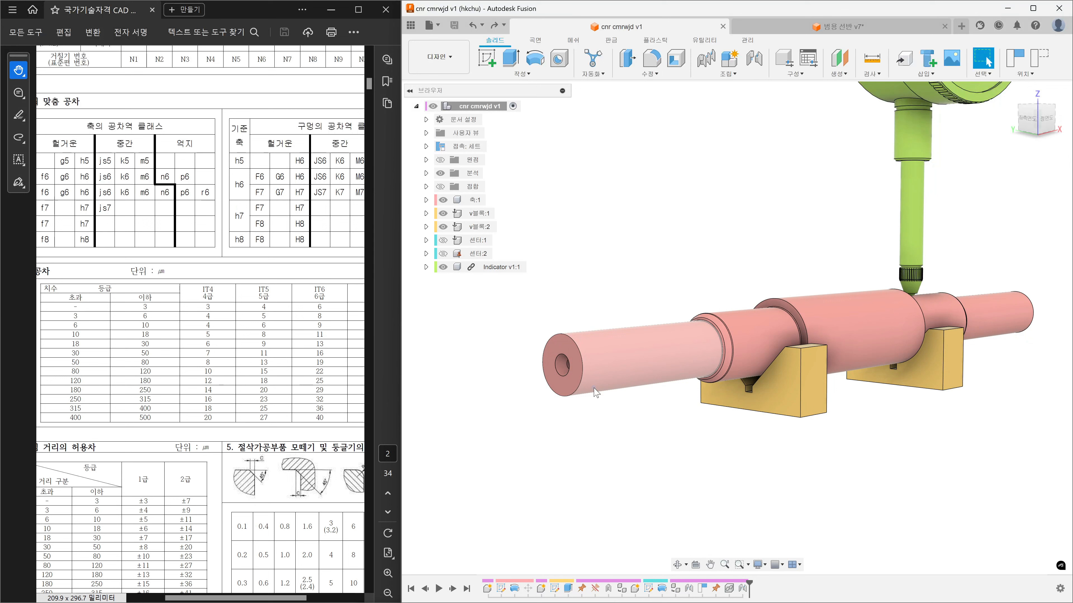
left_click(658, 435)
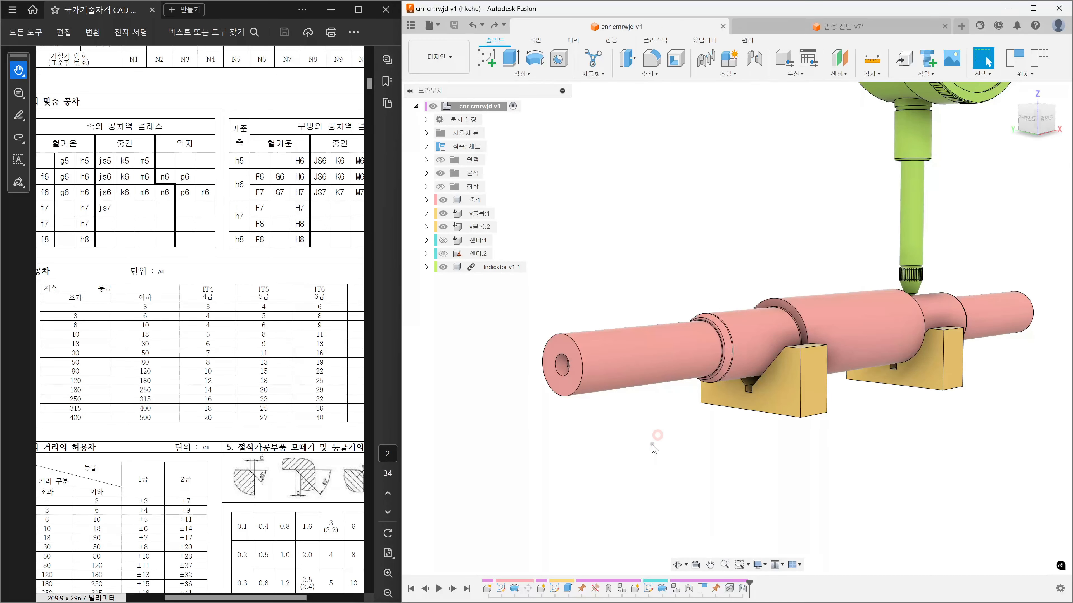
scroll(567, 379, "up", 2)
scroll(565, 375, "up", 2)
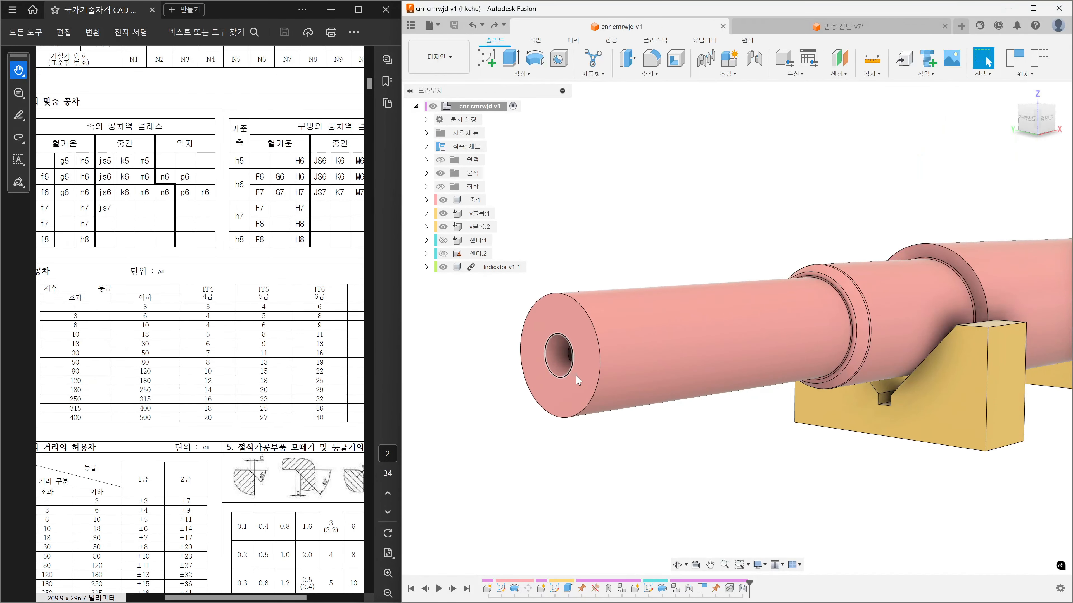
scroll(619, 371, "down", 2)
middle_click_drag(647, 384, 621, 406, "shift")
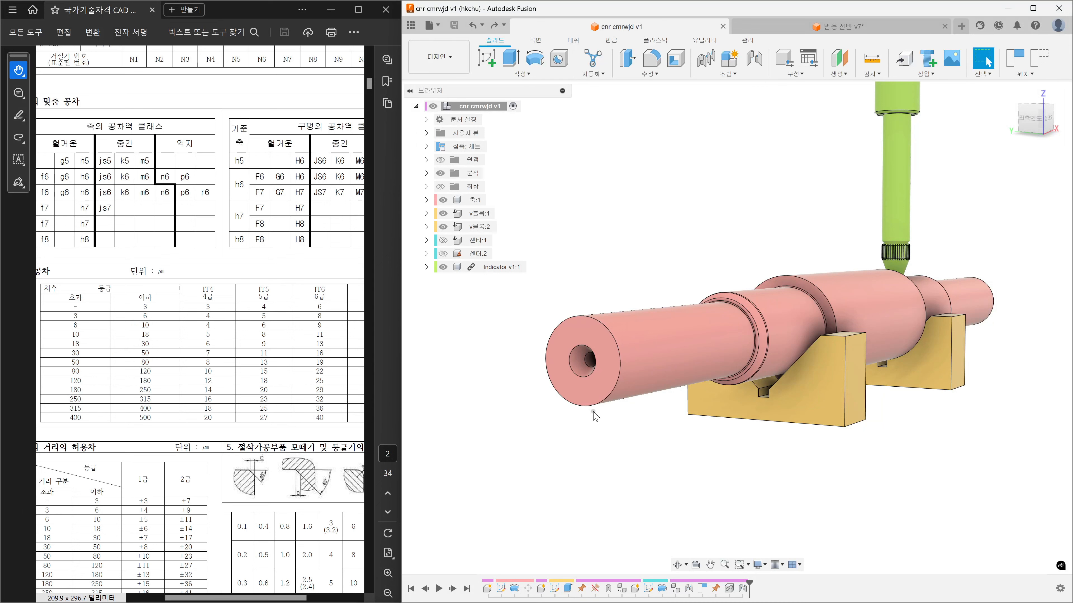
mouse_move(855, 417)
middle_mouse_down("shift")
mouse_move(843, 427)
mouse_move(785, 415)
middle_mouse_up("shift")
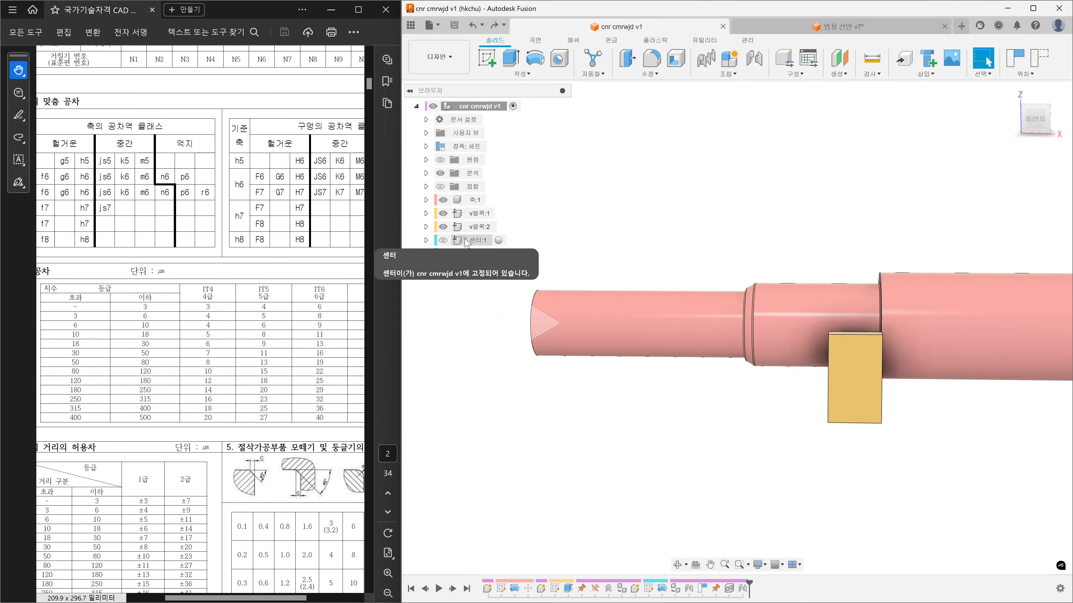
Hide v블록:1 and v블록:2, and show 센터:1 and 센터:2 supporting the shaft's ends
left_click(443, 214)
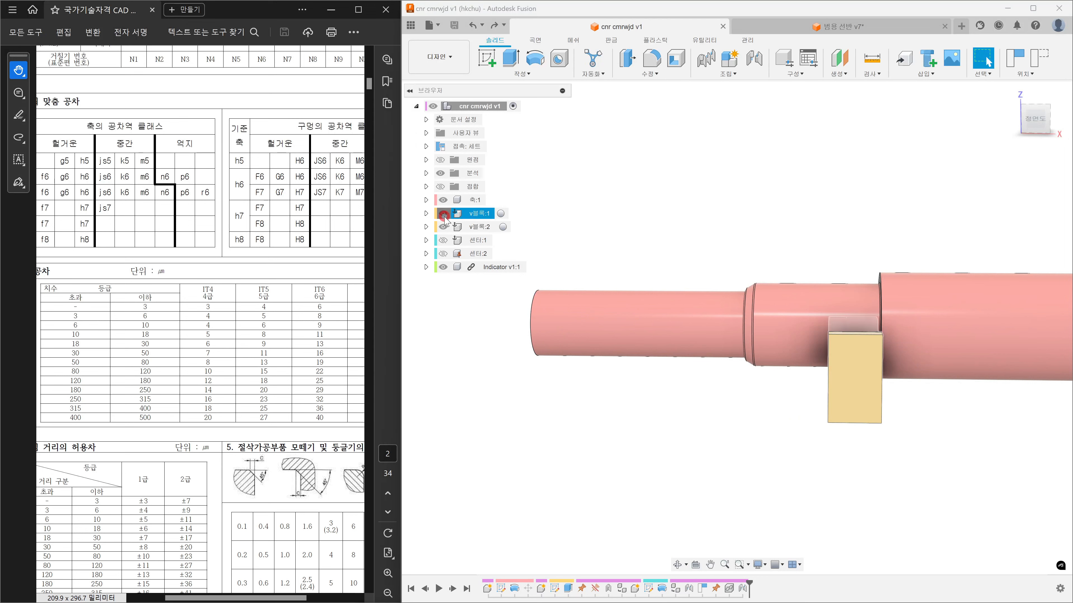
left_click(443, 227)
left_click(442, 240)
left_click(443, 254)
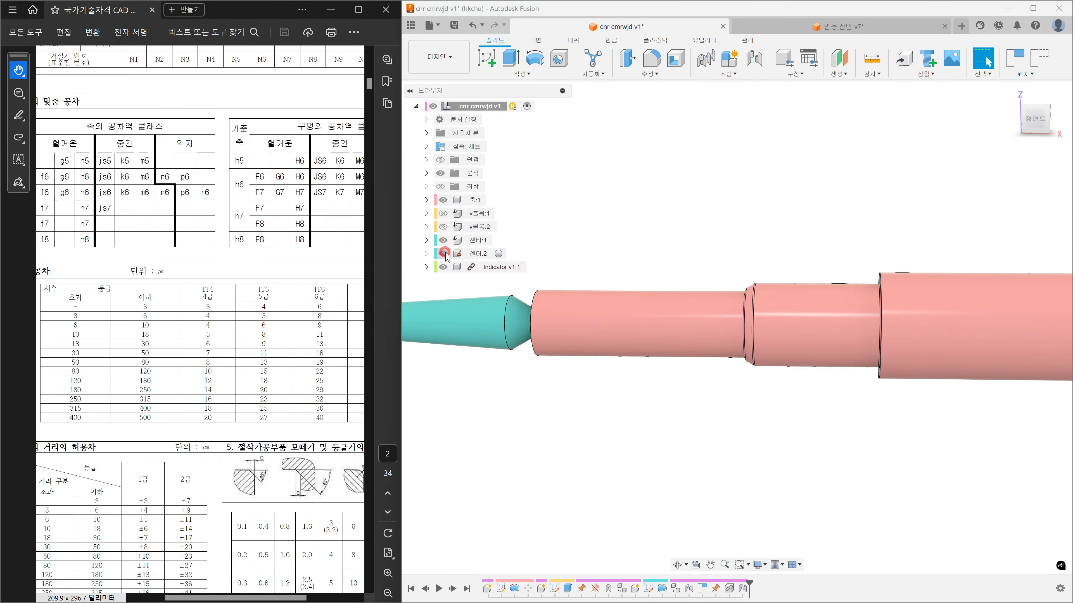
scroll(634, 383, "down", 5)
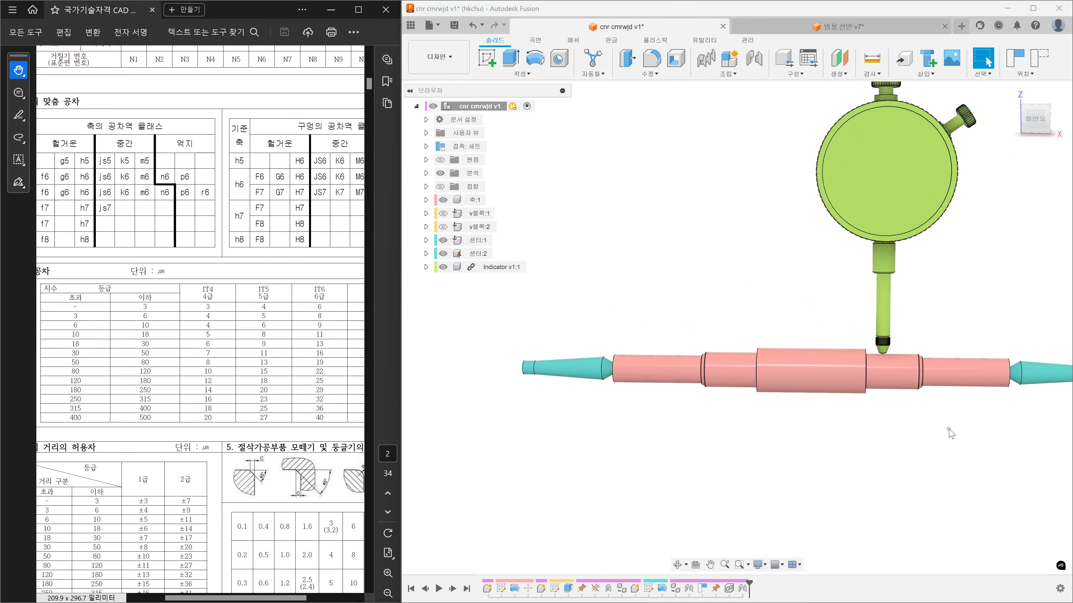
middle_click_drag(948, 429, 898, 443, "shift")
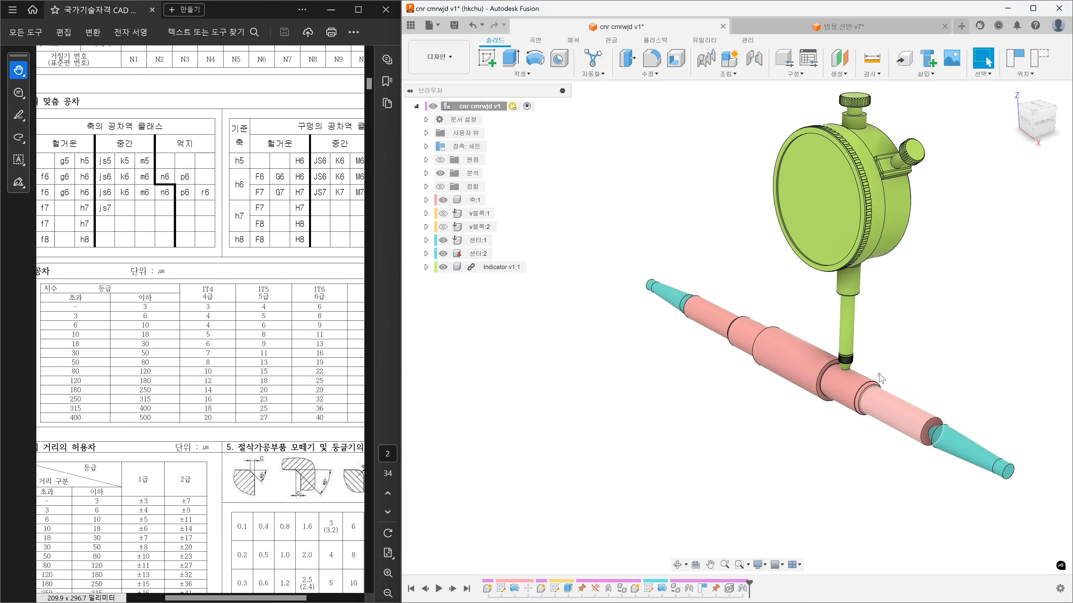
Mark the indicator contact with an arrow and an X, circle both shaft-to-centre contacts, and clear the annotations
left_click(882, 364)
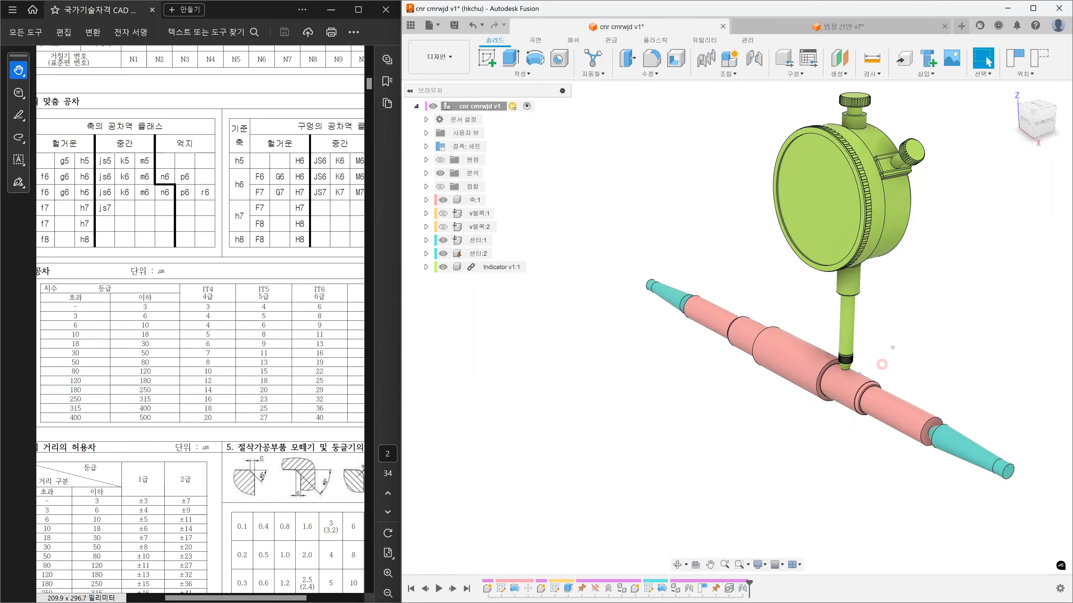
mouse_move(859, 374)
left_mouse_down()
mouse_move(875, 359)
mouse_move(868, 373)
left_mouse_up()
mouse_move(893, 337)
left_mouse_down()
mouse_move(917, 360)
mouse_move(891, 363)
left_mouse_up()
mouse_move(929, 439)
left_mouse_down()
mouse_move(948, 447)
mouse_move(936, 439)
left_mouse_up()
mouse_move(681, 312)
left_mouse_down()
mouse_move(674, 305)
mouse_move(689, 319)
left_mouse_up()
mouse_move(966, 384)
left_mouse_down()
mouse_move(941, 409)
mouse_move(969, 395)
left_mouse_up()
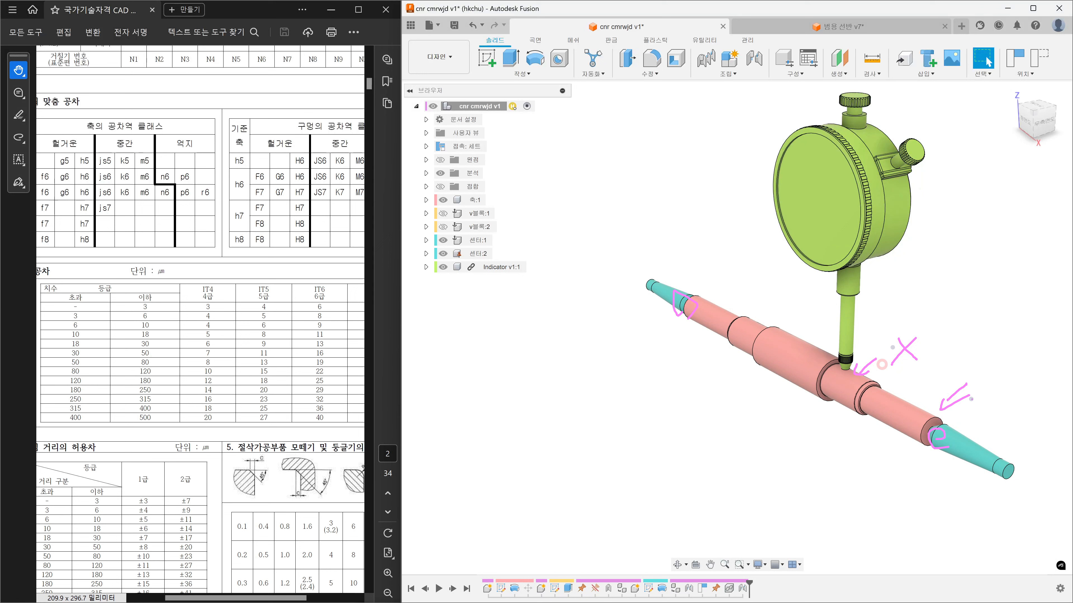
key("Escape")
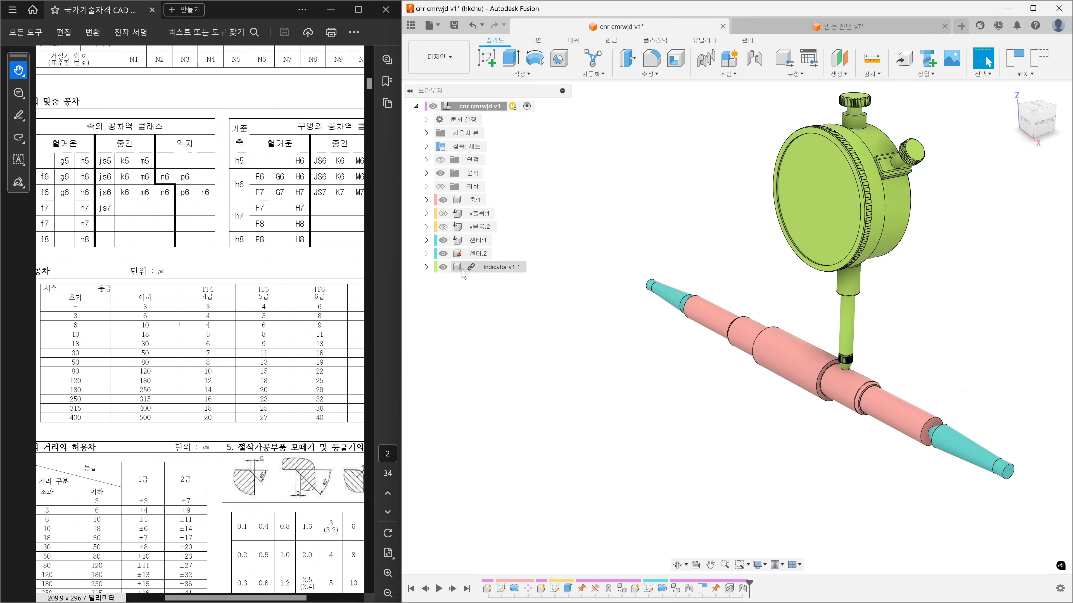
Hide 센터:1 and 센터:2, leaving only the shaft and the dial indicator shown
left_click(446, 242)
left_click(443, 253)
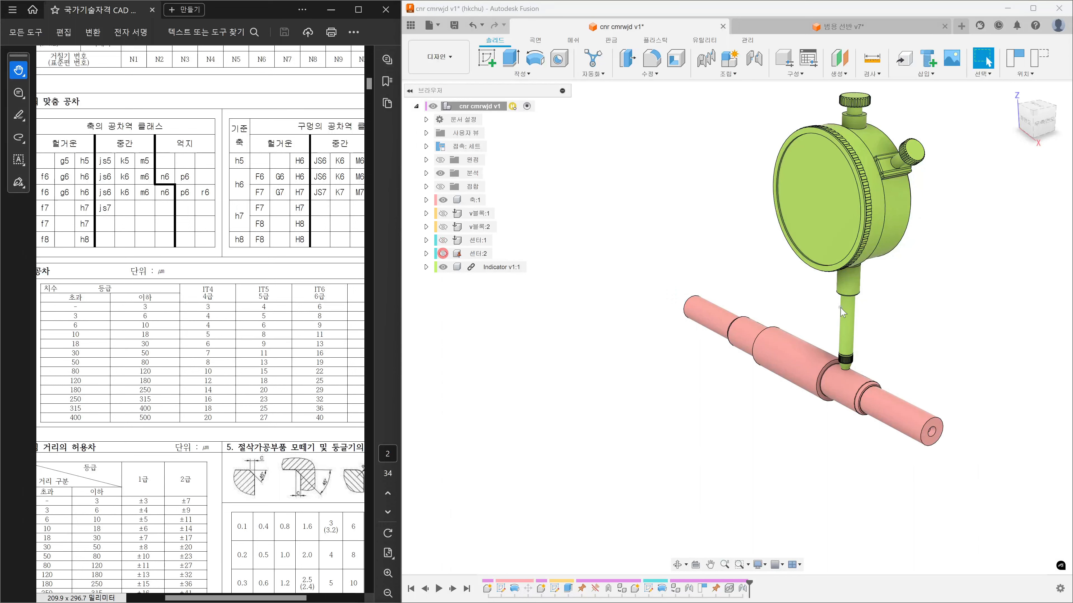
left_click(938, 339)
scroll(957, 482, "up", 4)
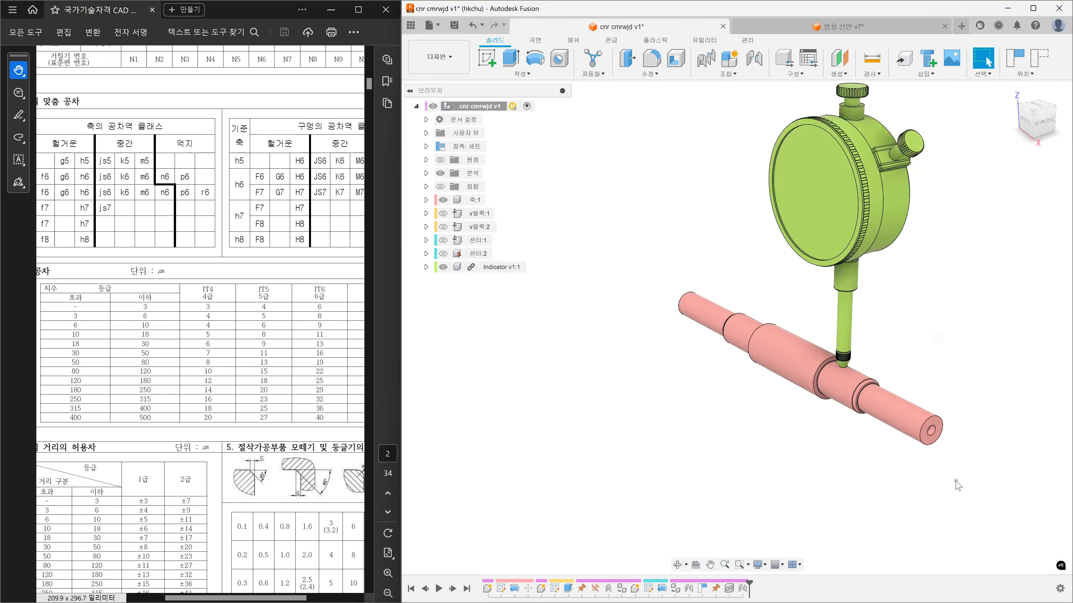
Highlight the shaft's right end journal and the centre hole in its end face, and clear the selection
left_click(879, 382)
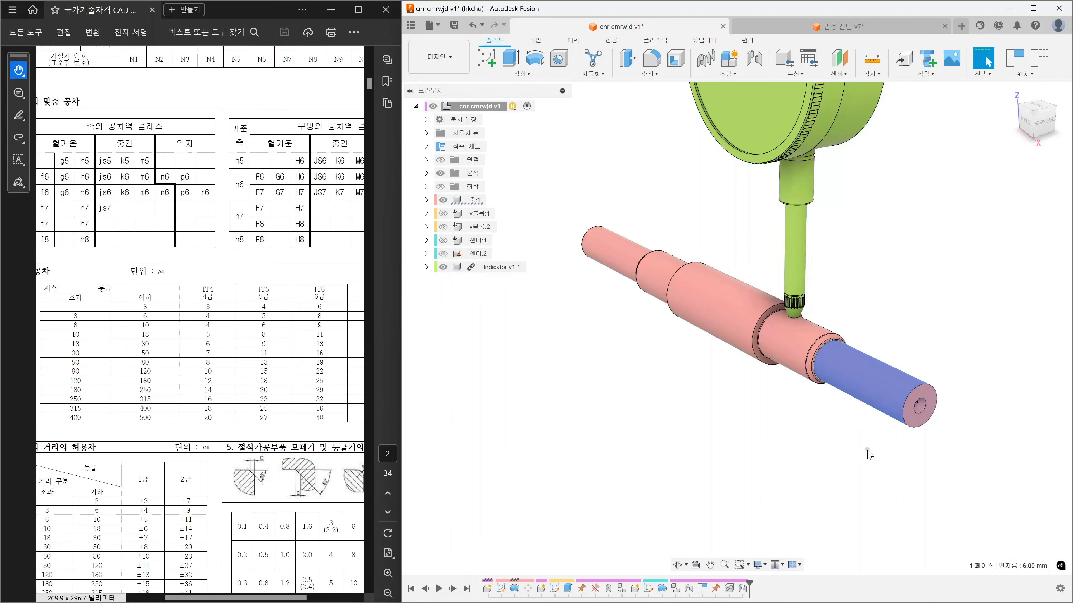
scroll(920, 406, "up", 3)
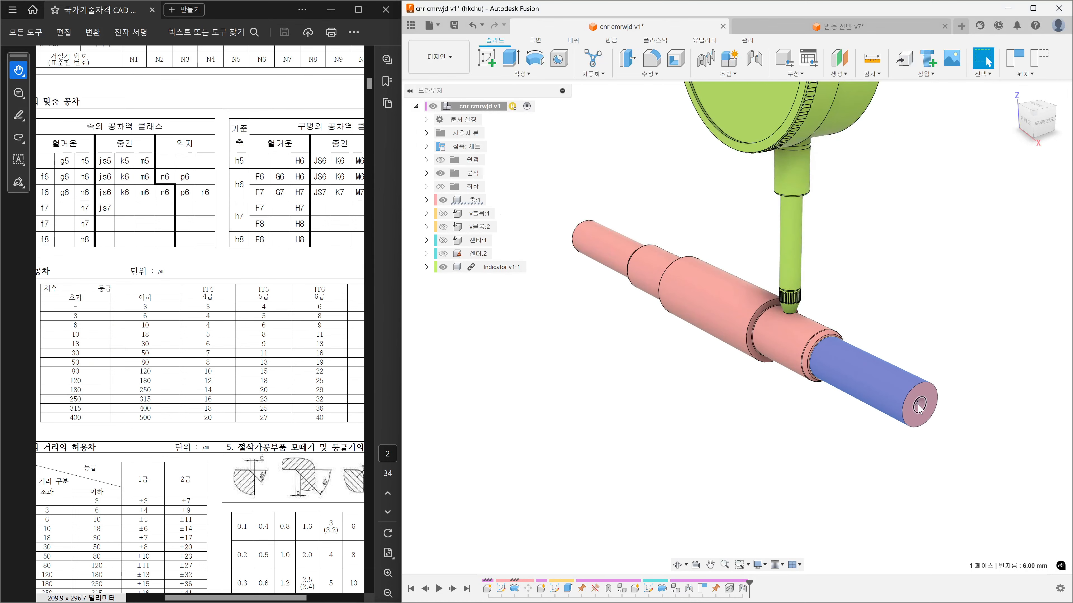
left_click(922, 410)
left_click(961, 335)
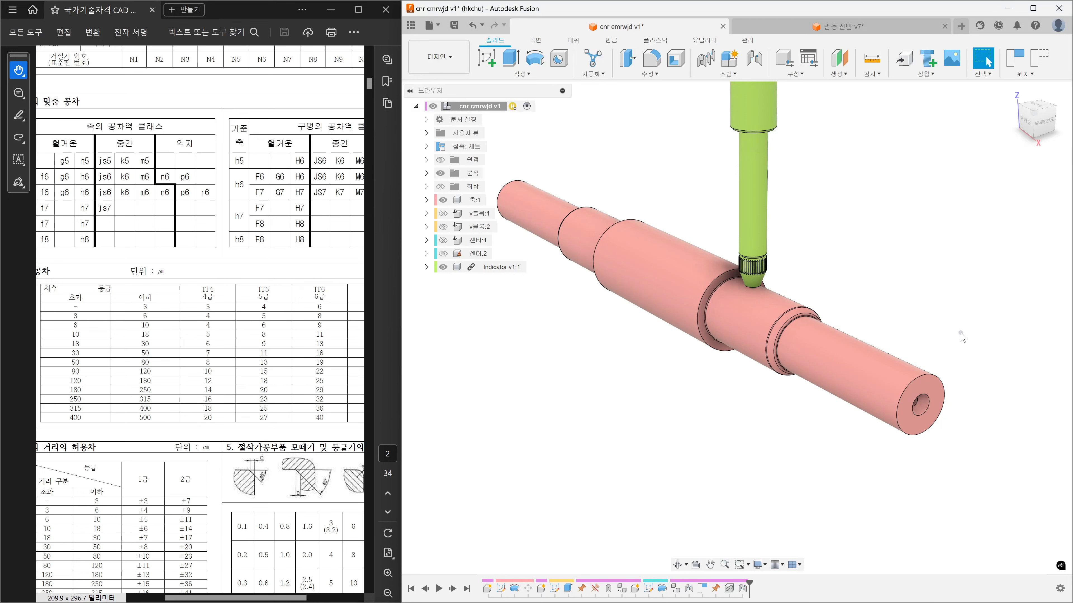
Highlight the right centre hole, the end journal and the right bearing seat under the indicator in turn, and clear the selection
left_click(919, 409)
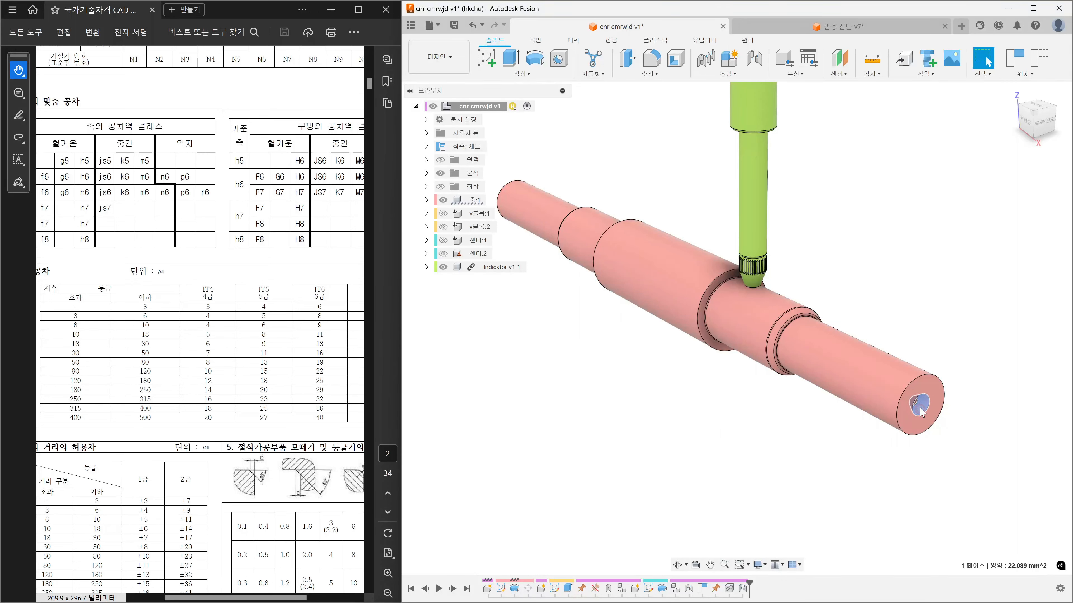
left_click(869, 360)
left_click(762, 320)
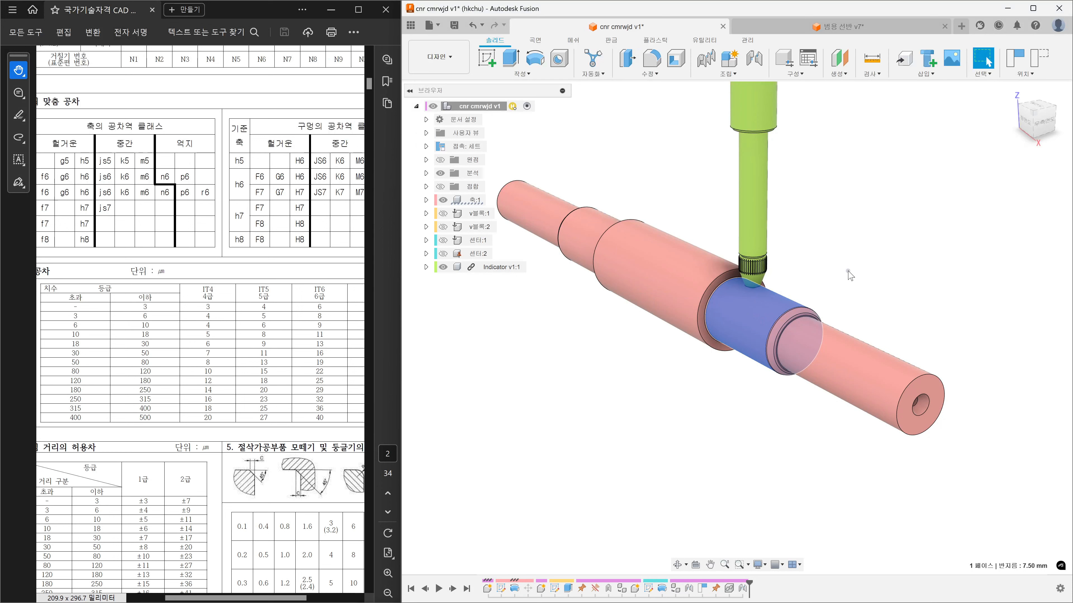
left_click(919, 405)
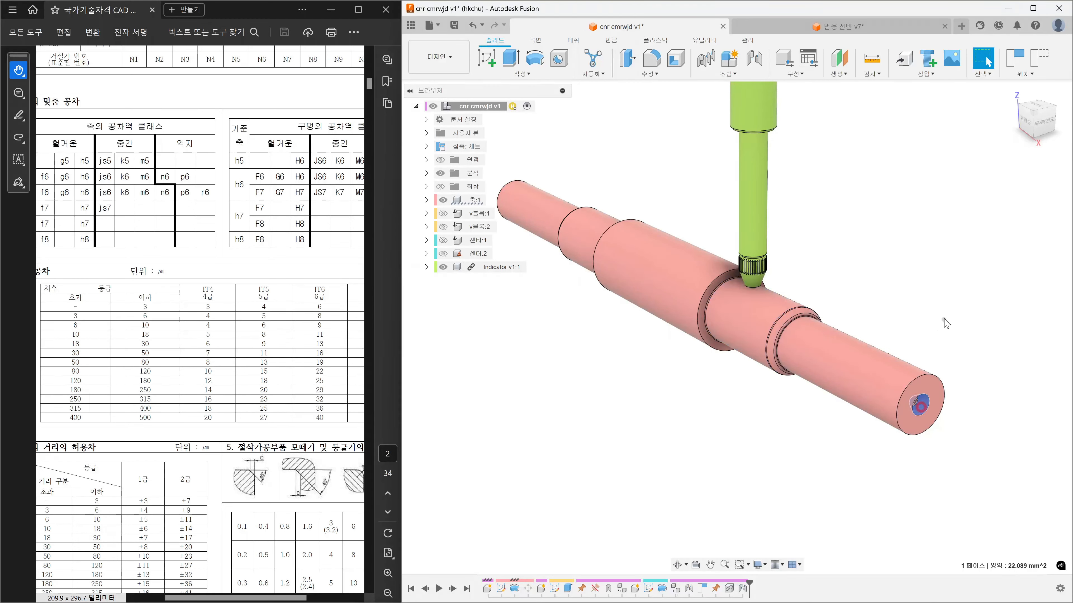
left_click(950, 295)
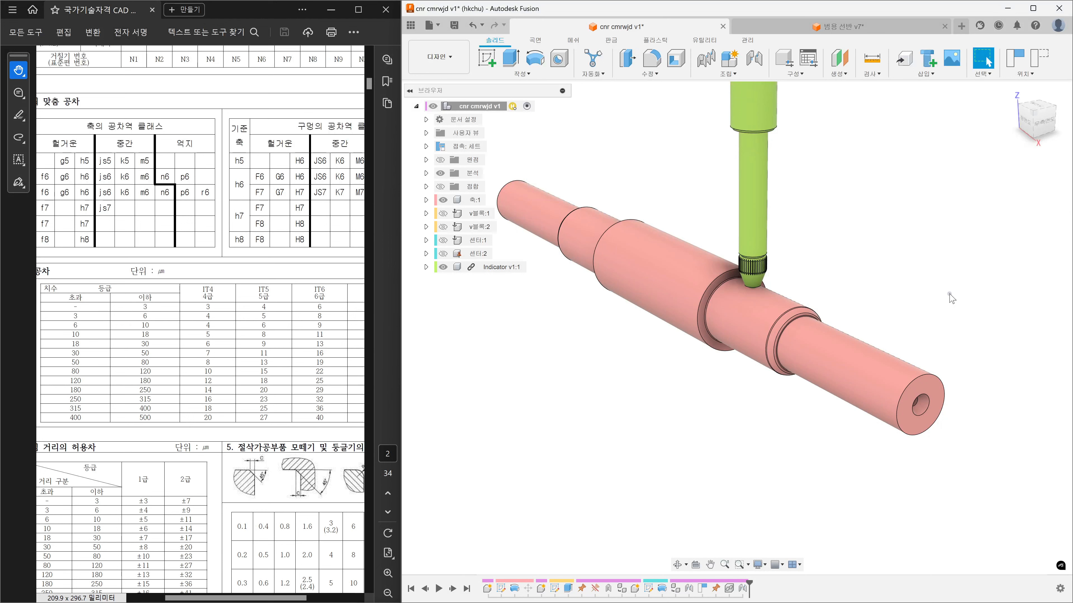
Highlight in turn the right centre hole, the right bearing seat, the left bearing seat and the left end journal
left_click(923, 408)
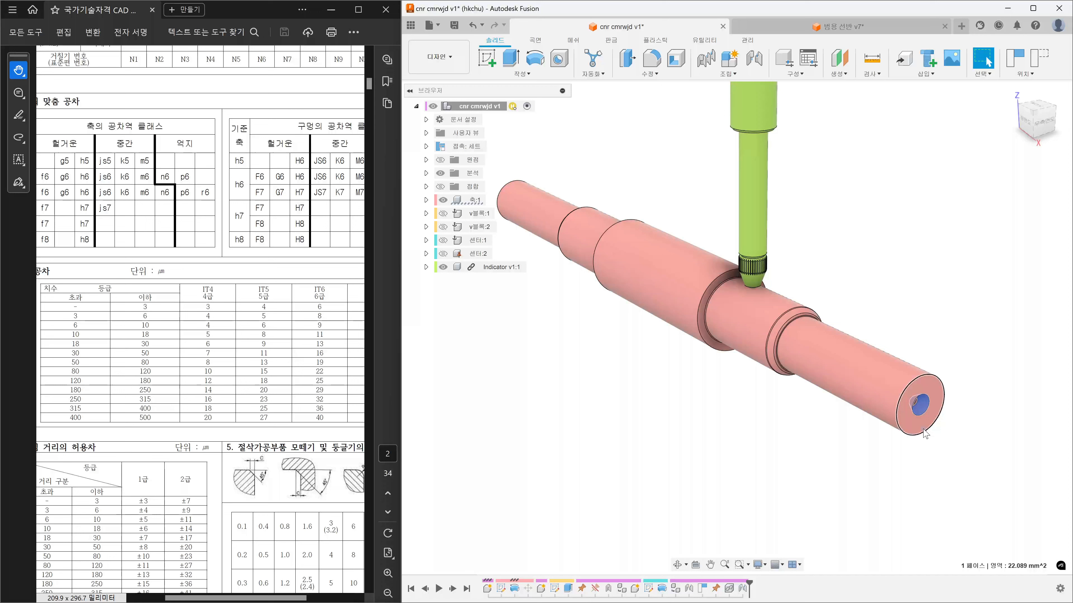
left_click(955, 337)
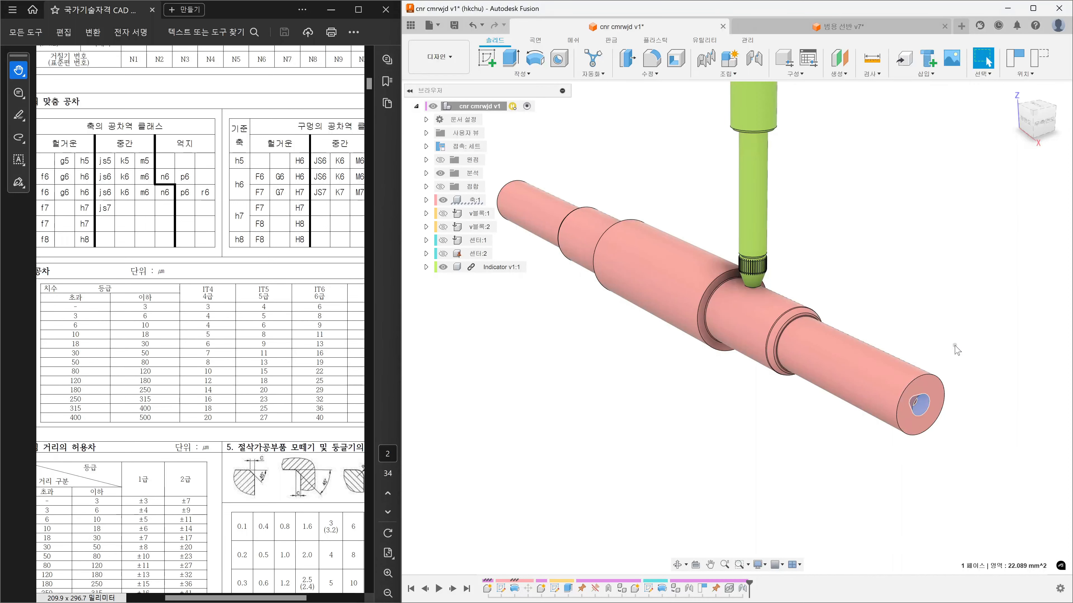
left_click(921, 407)
left_click(720, 326)
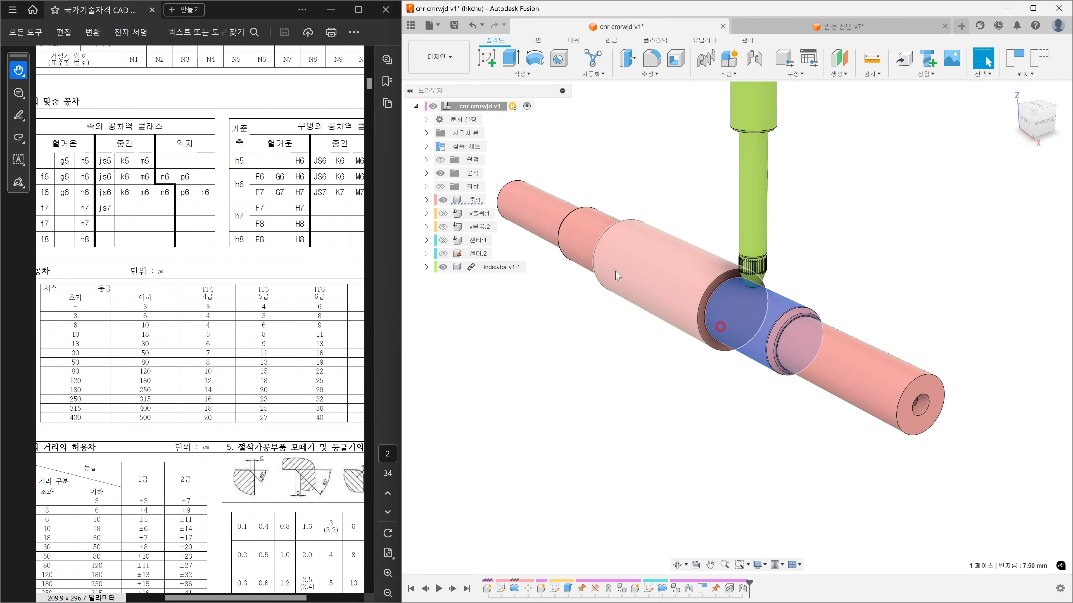
left_click(569, 240)
left_click(543, 215)
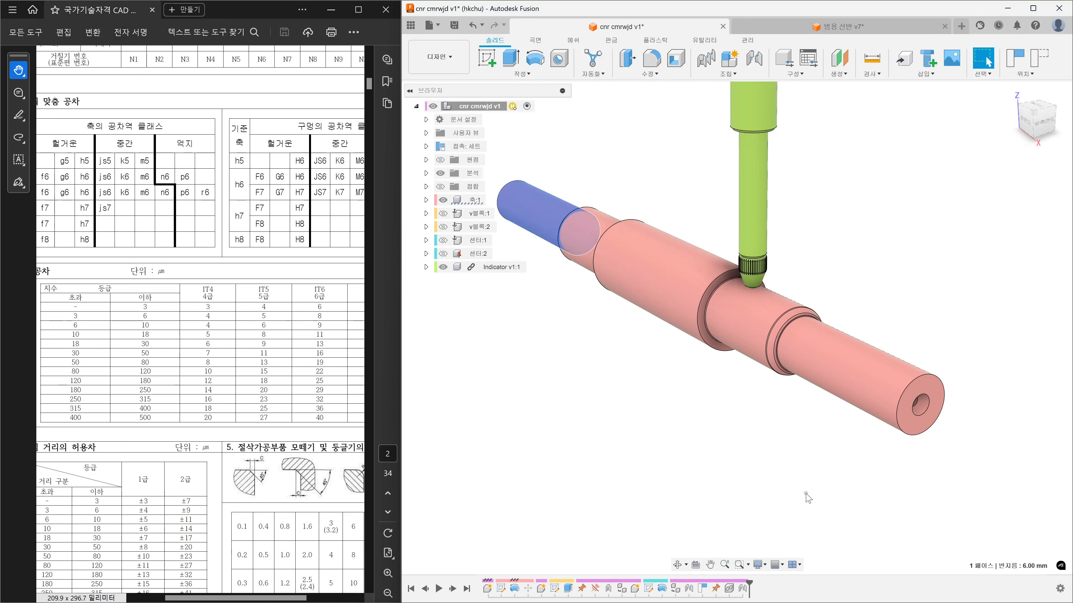
Highlight the centre hole in the shaft's right end face twice, clearing the selection each time
left_click(920, 407)
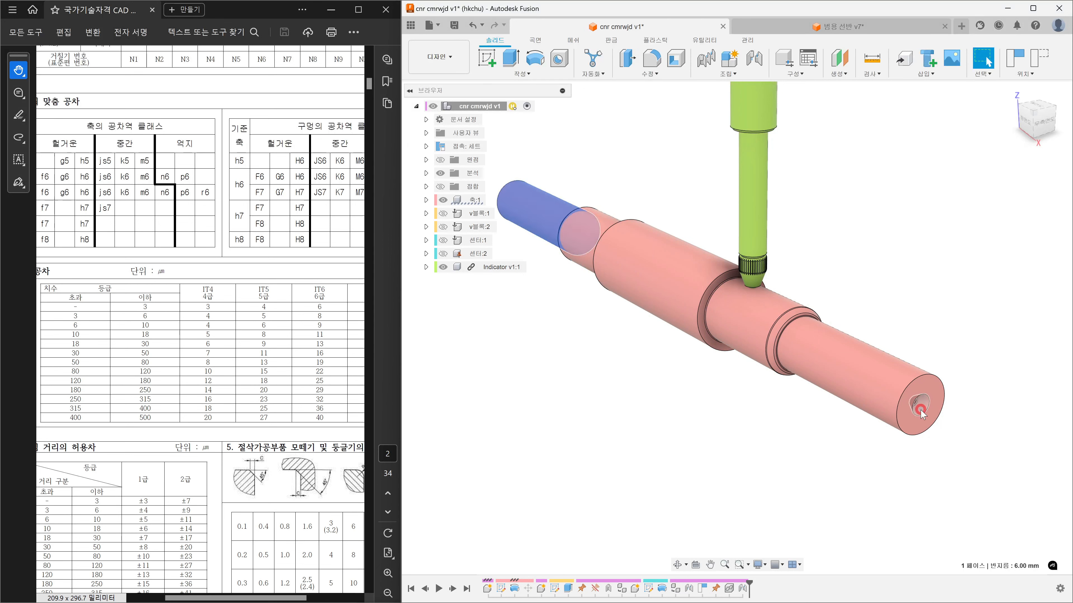
left_click(973, 400)
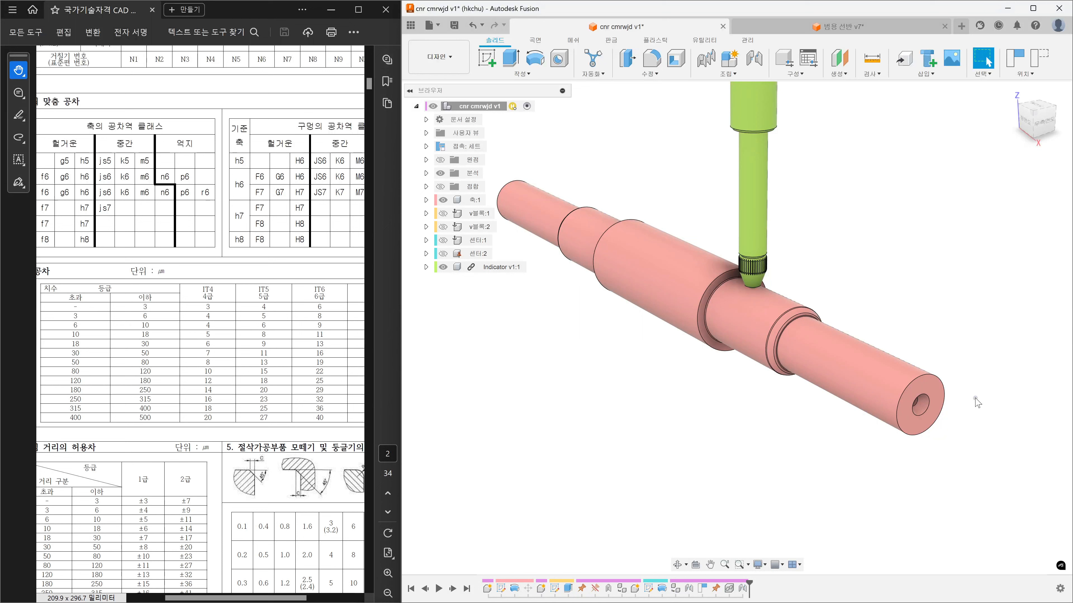
left_click(975, 400)
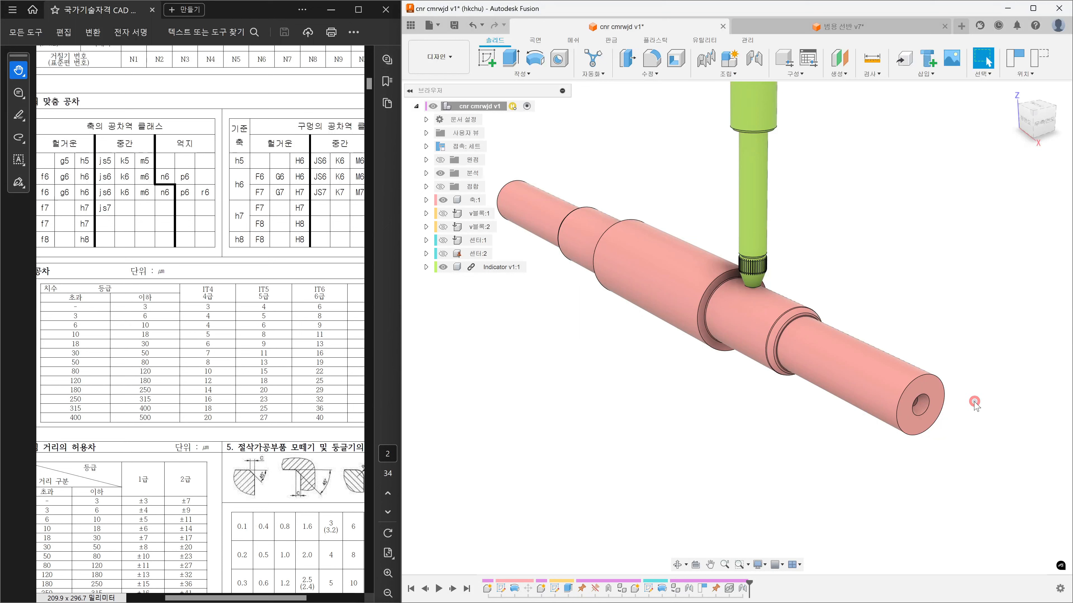
left_click(921, 407)
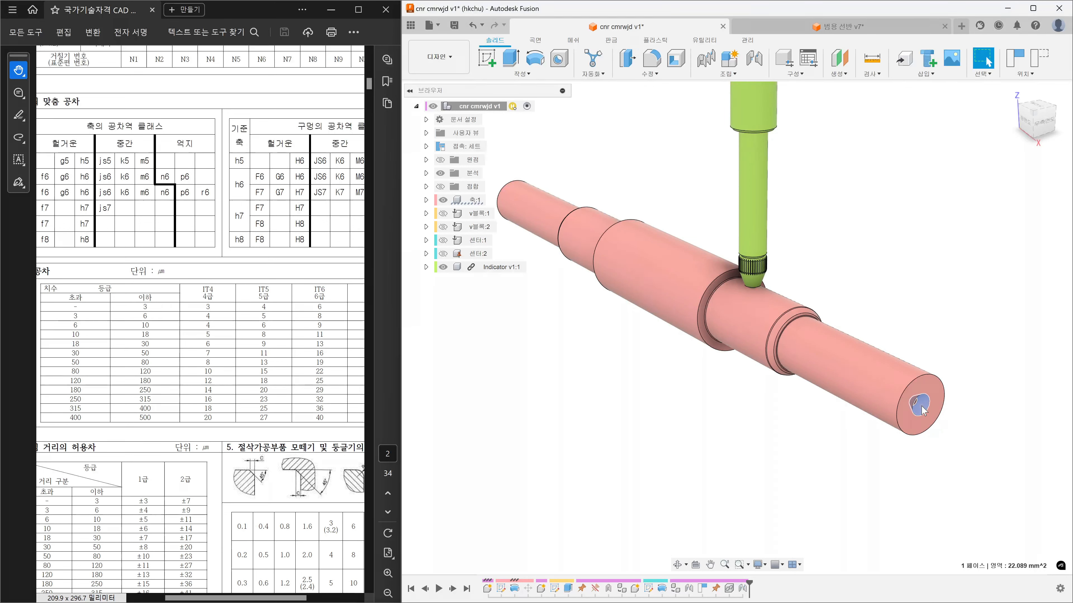
left_click(962, 231)
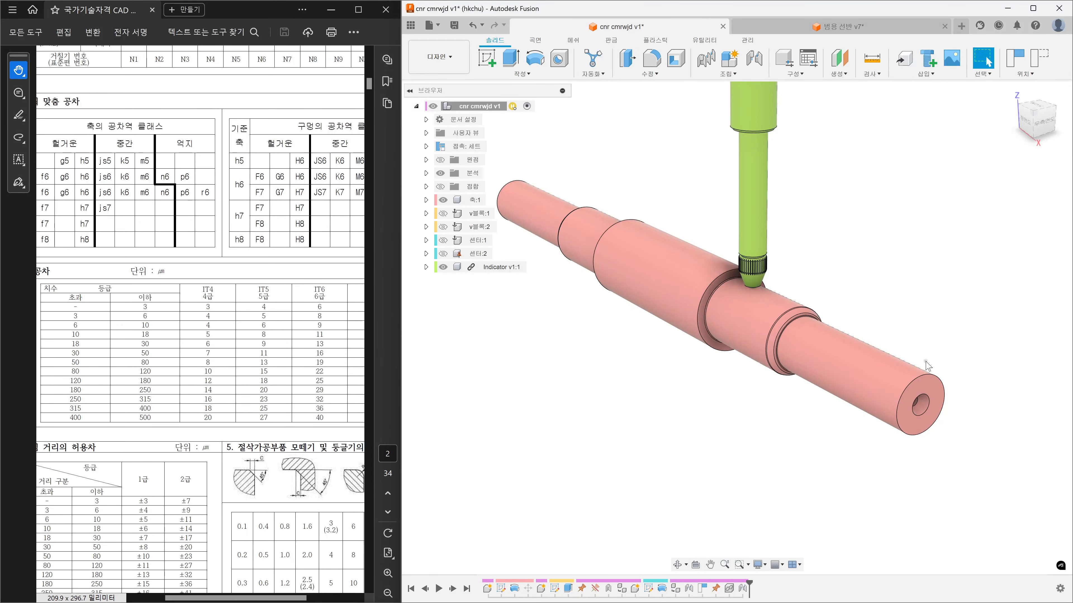
Examine the right centre hole up close with its face highlighted, and view the whole shaft from that end
scroll(923, 413, "up", 5)
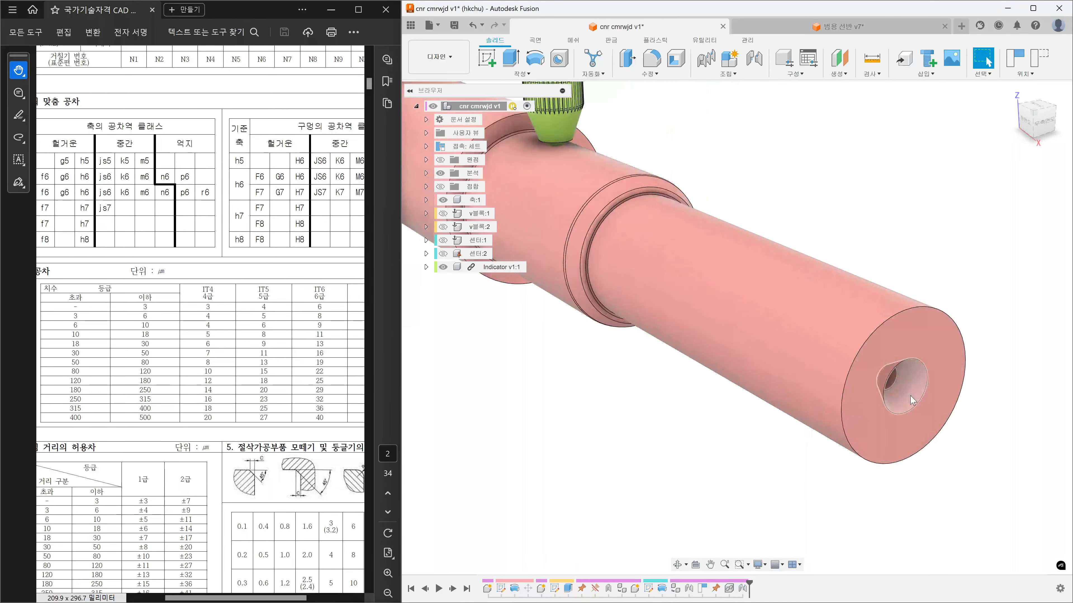
left_click(910, 398)
scroll(909, 397, "down", 5)
middle_click_drag(831, 374, 855, 362, "shift")
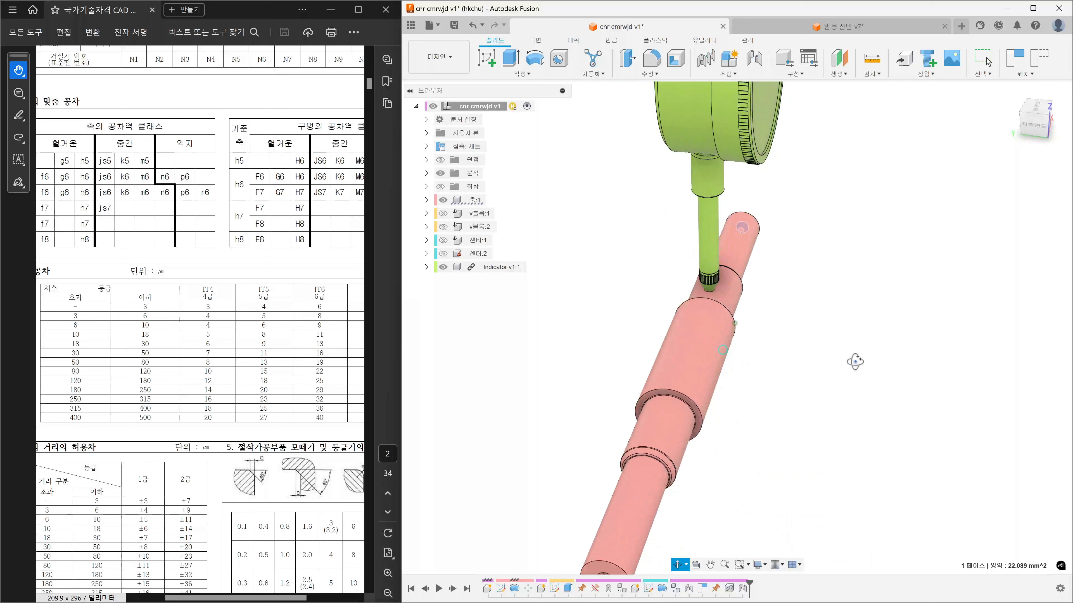
middle_click_drag(708, 413, 816, 292)
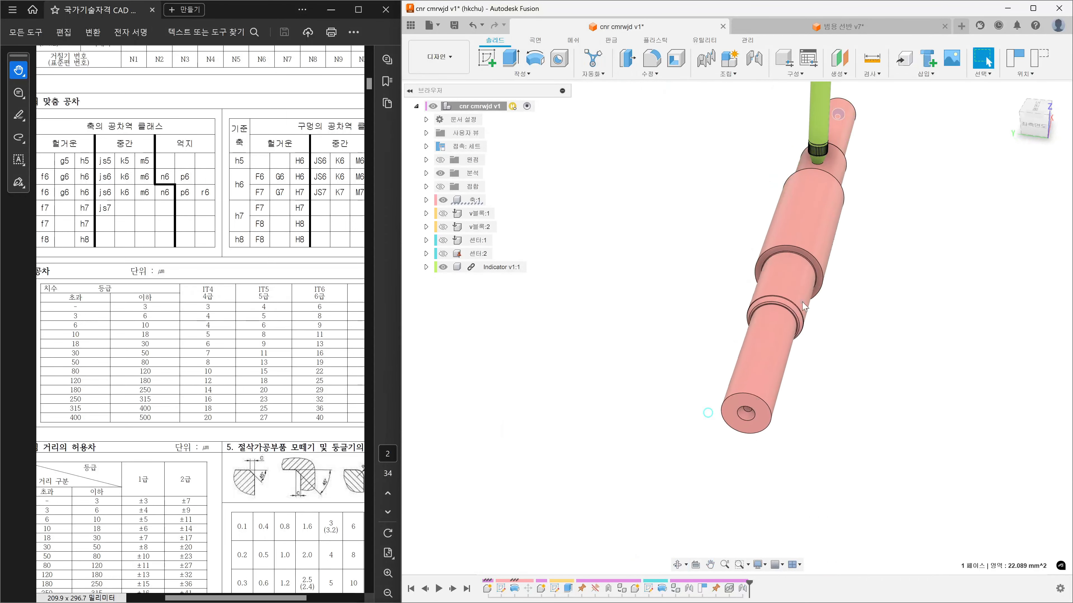
left_click(744, 415)
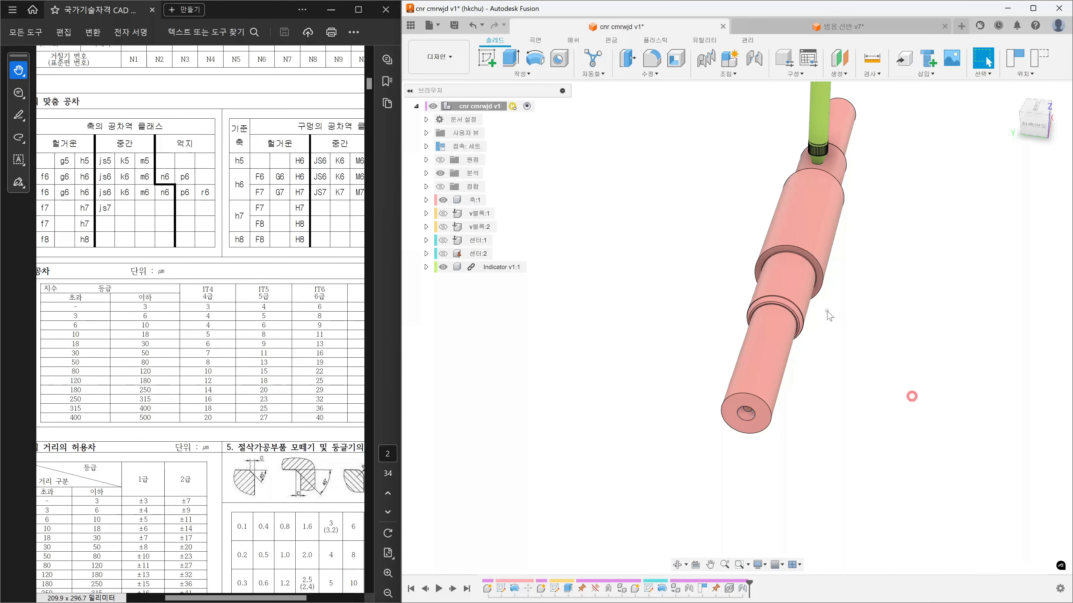
Highlight the two bearing seats on either side of the large middle section in turn, ending with the centre hole in the near end face
left_click(804, 293)
left_click(842, 161)
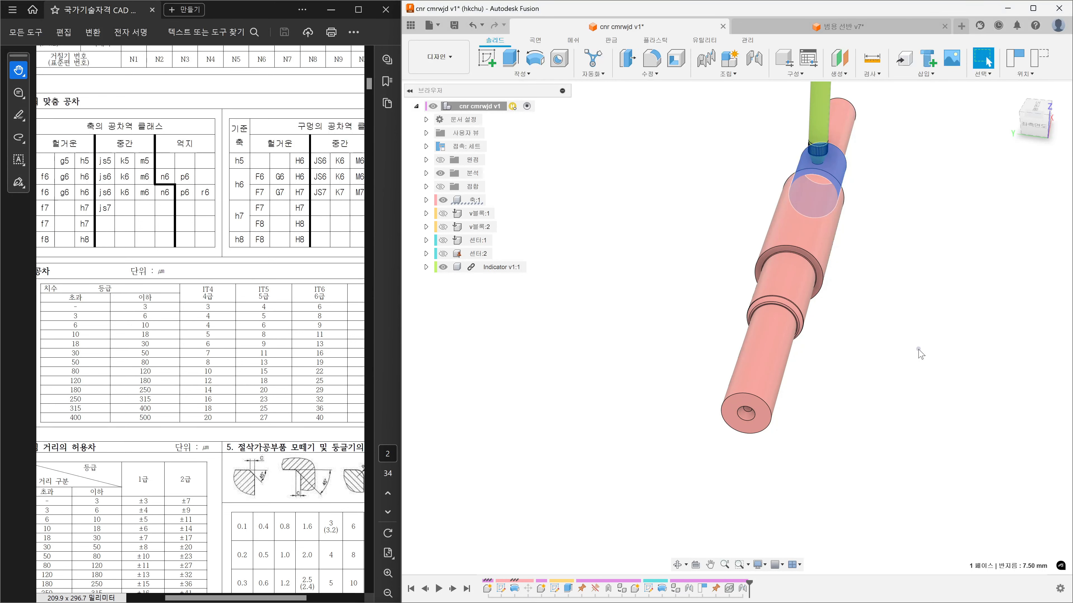
left_click(804, 288)
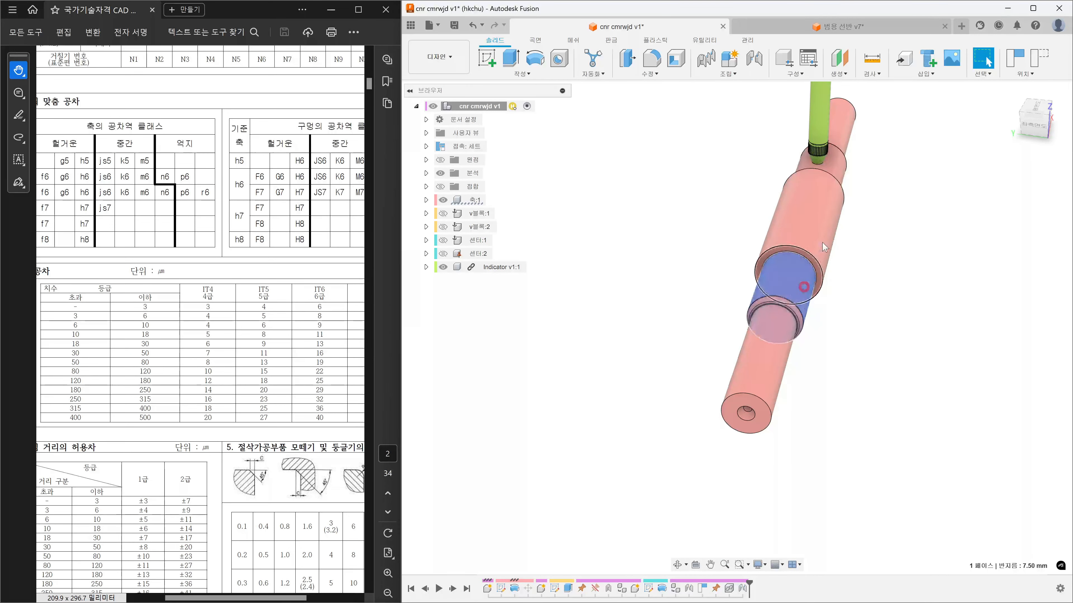
left_click(832, 159)
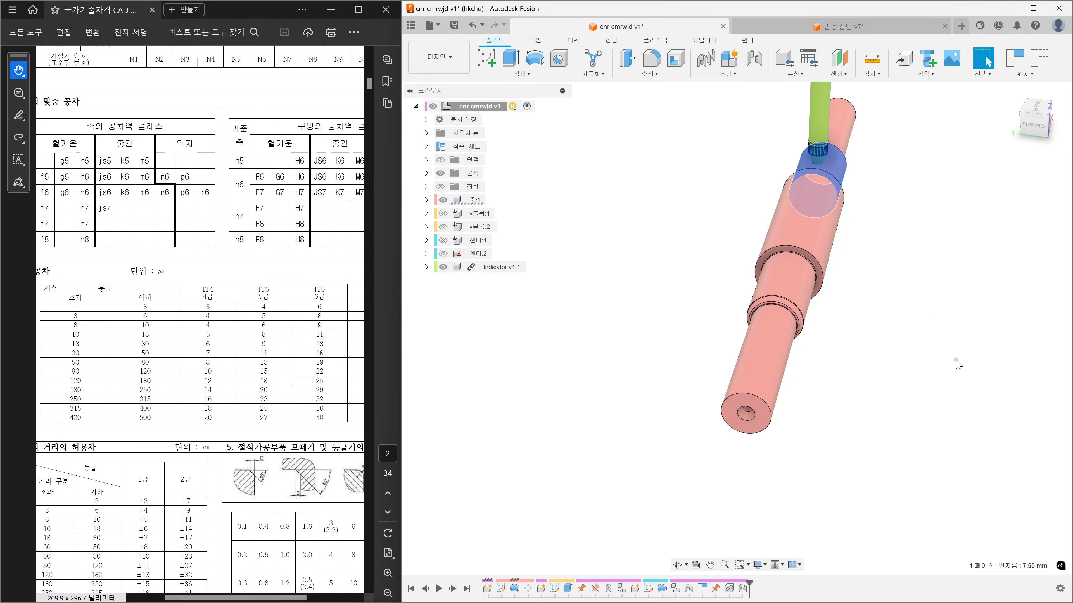
left_click(746, 413)
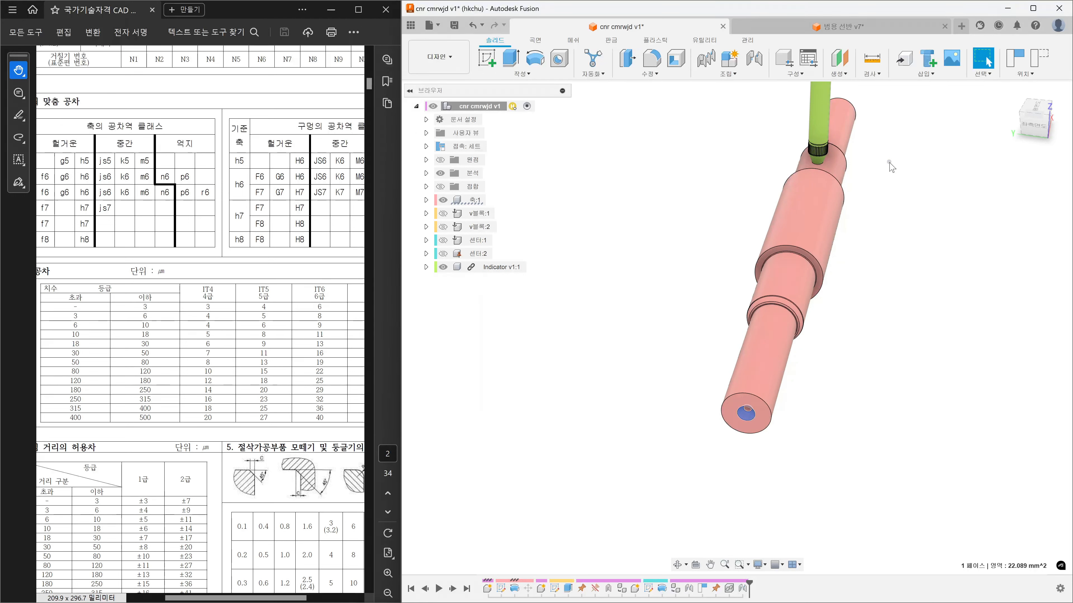
Show 센터:1 and 센터:2 again, so both centres support the shaft ends, and view the setup from the side
left_click(443, 240)
left_click(443, 254)
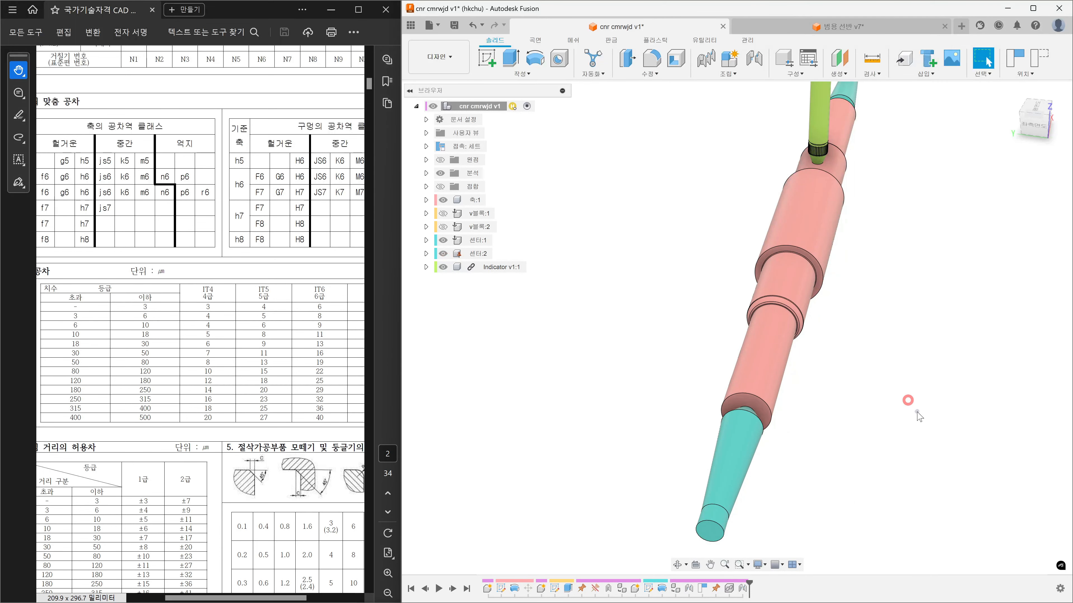
mouse_move(907, 401)
middle_mouse_down("shift")
mouse_move(841, 427)
mouse_move(816, 411)
mouse_move(883, 437)
mouse_move(815, 416)
mouse_move(804, 424)
mouse_move(811, 433)
middle_mouse_up("shift")
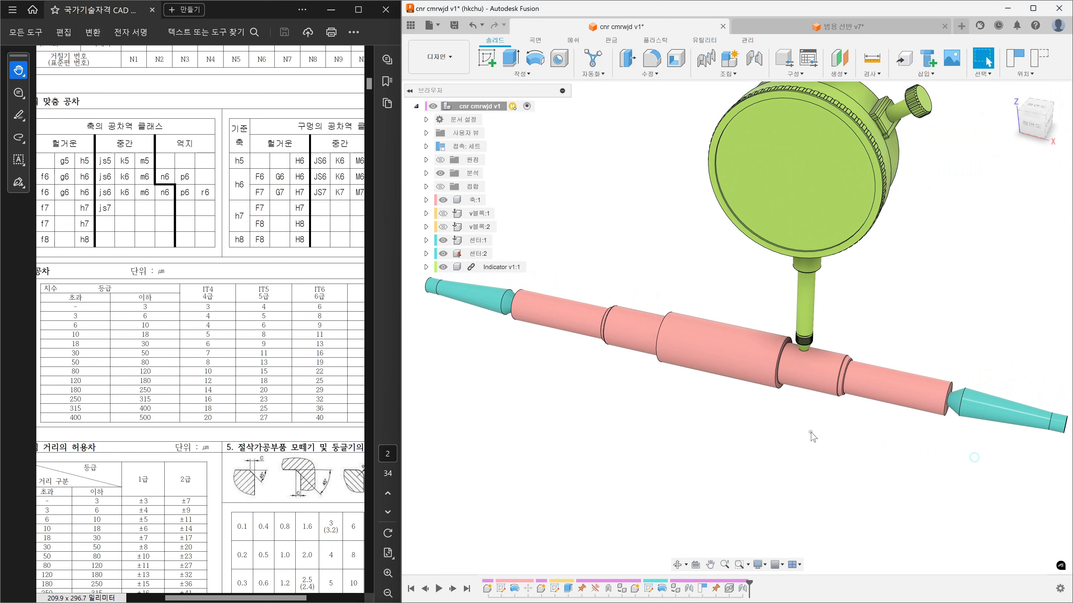
Circle the two center contact points at the shaft ends as temporary on-screen notes and label them A and B
mouse_move(985, 436)
left_mouse_down()
mouse_move(924, 389)
mouse_move(959, 433)
mouse_move(933, 494)
left_mouse_up()
mouse_move(948, 466)
left_mouse_down()
mouse_move(955, 485)
mouse_move(962, 478)
left_mouse_up()
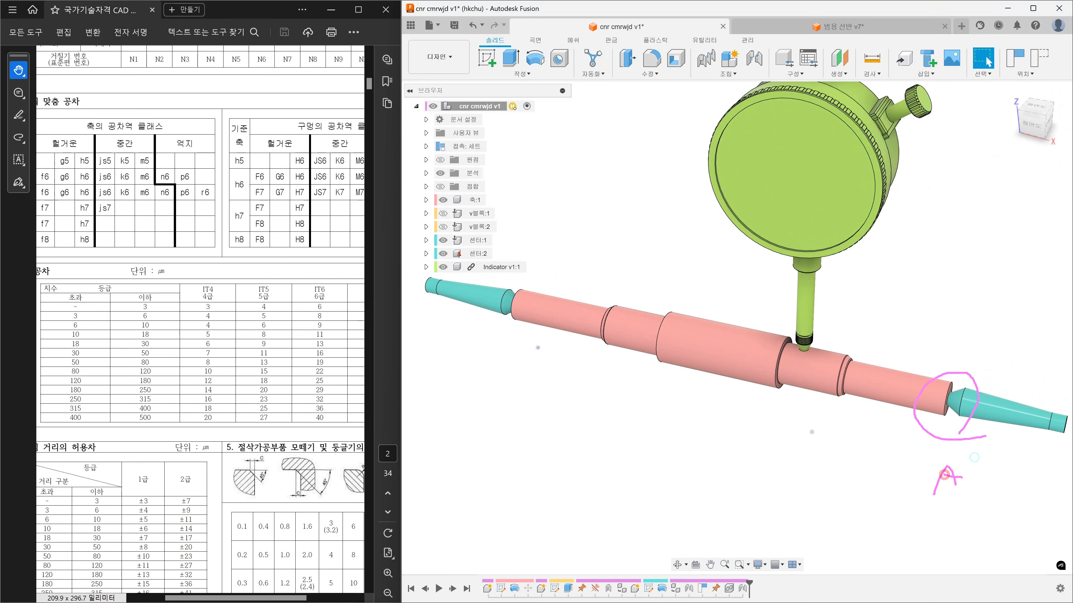
mouse_move(531, 339)
left_mouse_down()
mouse_move(507, 336)
mouse_move(516, 312)
left_mouse_up()
mouse_move(487, 407)
left_mouse_down()
mouse_move(484, 435)
mouse_move(493, 434)
mouse_move(479, 442)
left_mouse_up()
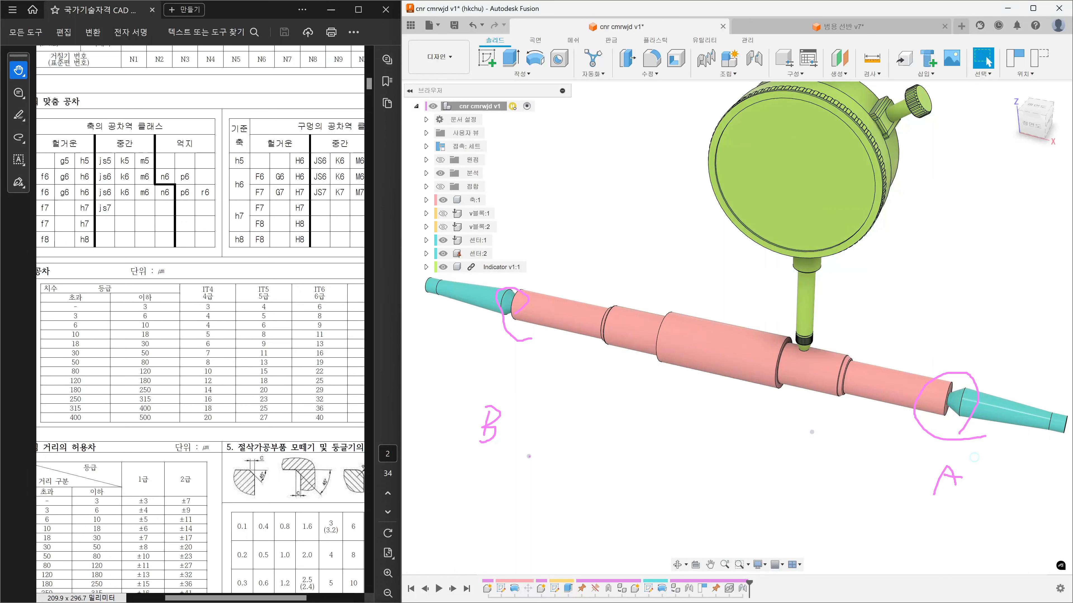
Hand-draw a temporary circular runout tolerance frame with the datum reference A-B below the shaft model
mouse_move(585, 524)
left_mouse_down()
mouse_move(583, 479)
mouse_move(826, 471)
mouse_move(823, 512)
mouse_move(805, 528)
left_mouse_up()
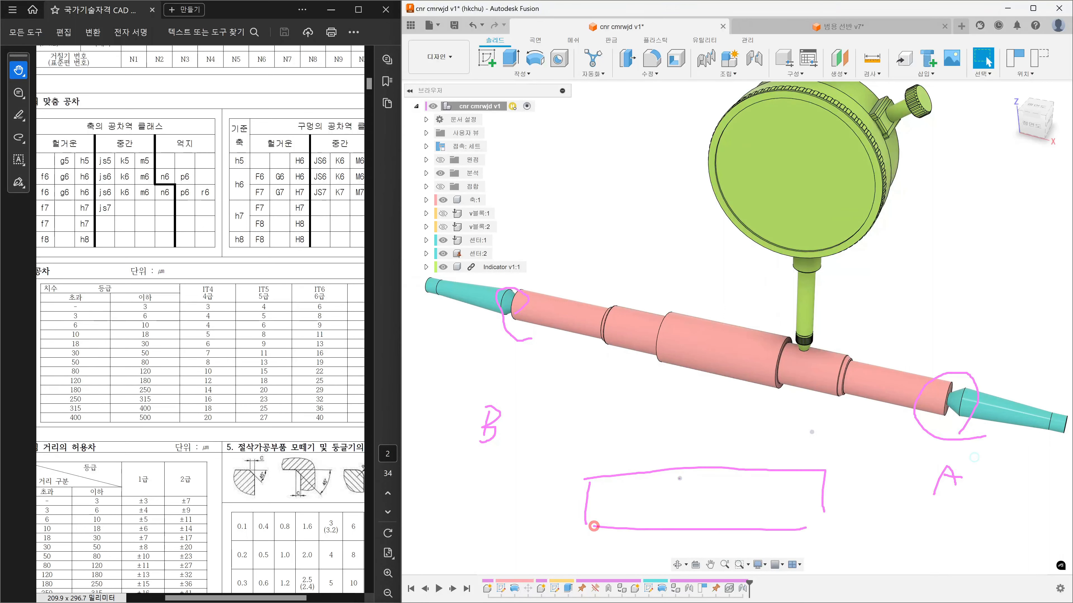
mouse_move(647, 514)
left_mouse_down()
mouse_move(649, 477)
mouse_move(600, 516)
mouse_move(614, 492)
left_mouse_up()
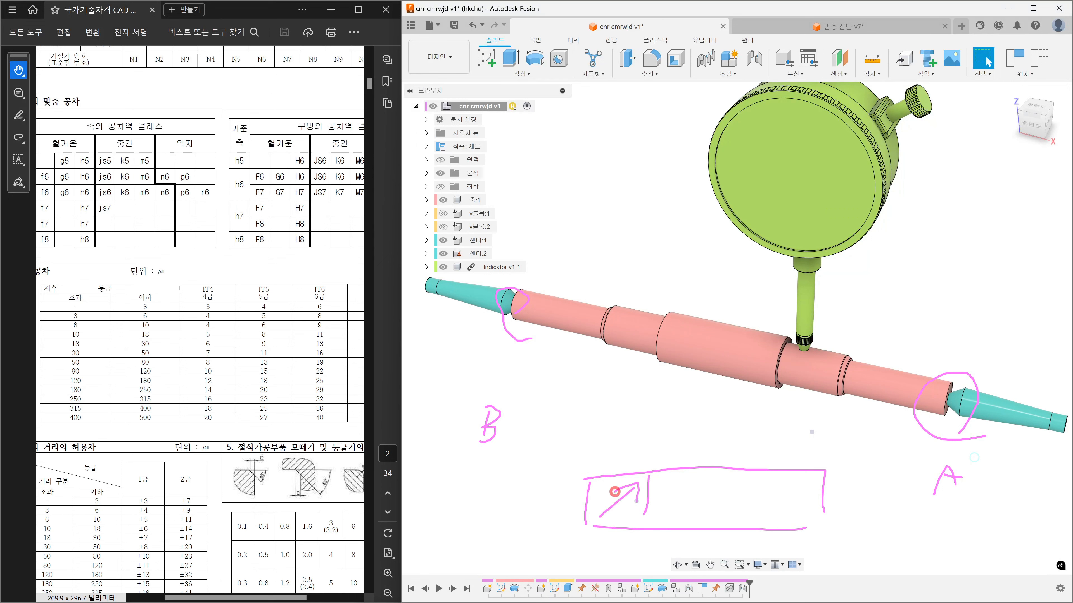
mouse_move(688, 502)
left_mouse_down()
mouse_move(739, 496)
mouse_move(765, 514)
mouse_move(813, 500)
left_mouse_up()
mouse_move(811, 490)
left_mouse_down()
mouse_move(811, 509)
mouse_move(821, 502)
mouse_move(812, 518)
left_mouse_up()
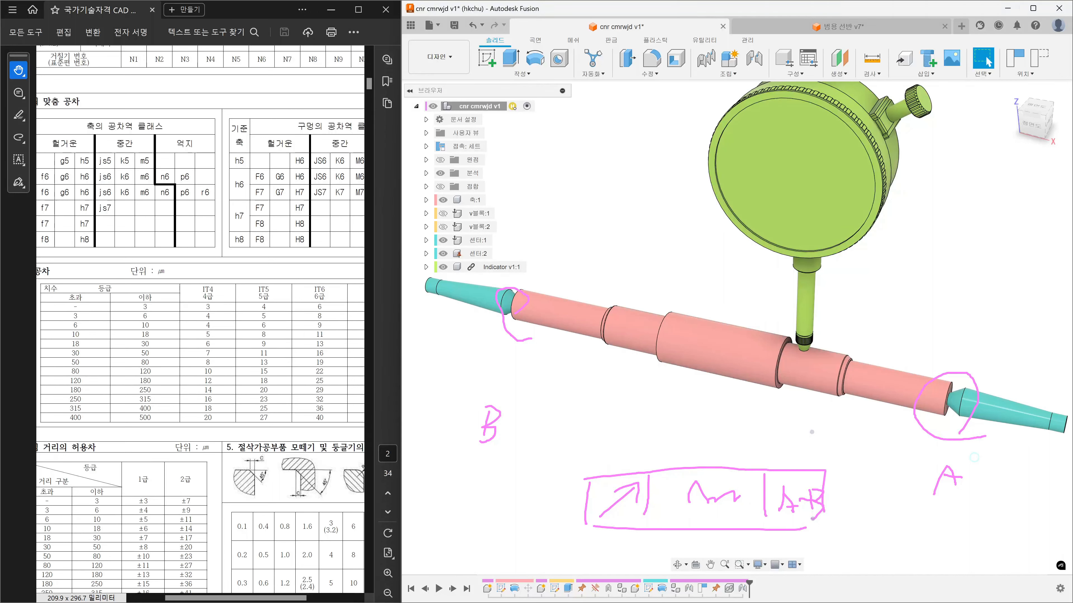
Circle both shaft centers again, draw a line from the dial indicator stem, and clear all the on-screen notes
left_click_drag(522, 324, 500, 337)
mouse_move(946, 436)
left_mouse_down()
mouse_move(928, 444)
mouse_move(957, 431)
left_mouse_up()
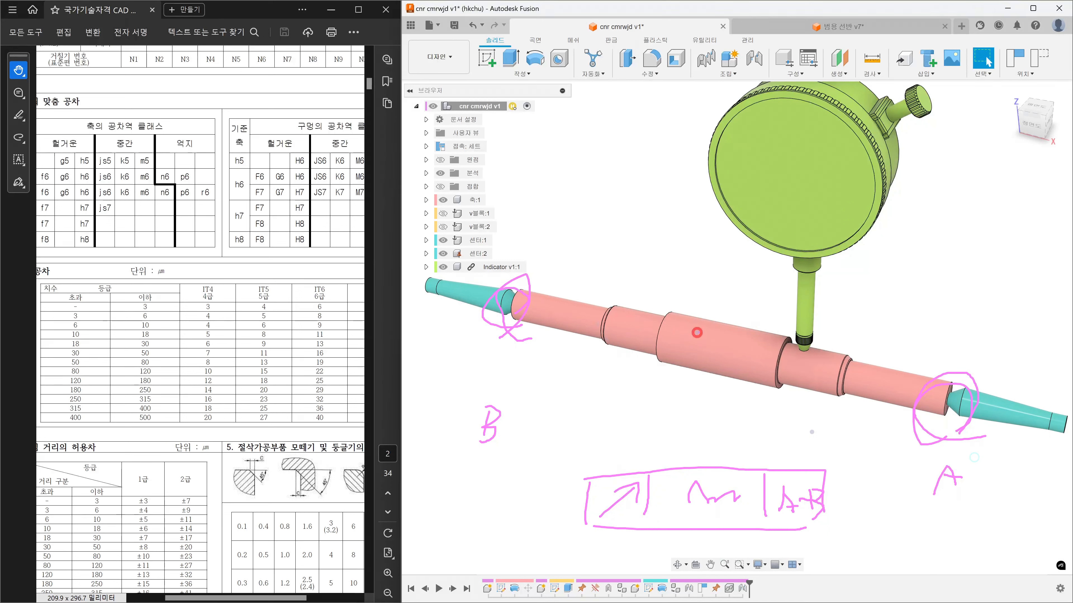
left_click_drag(805, 296, 631, 206)
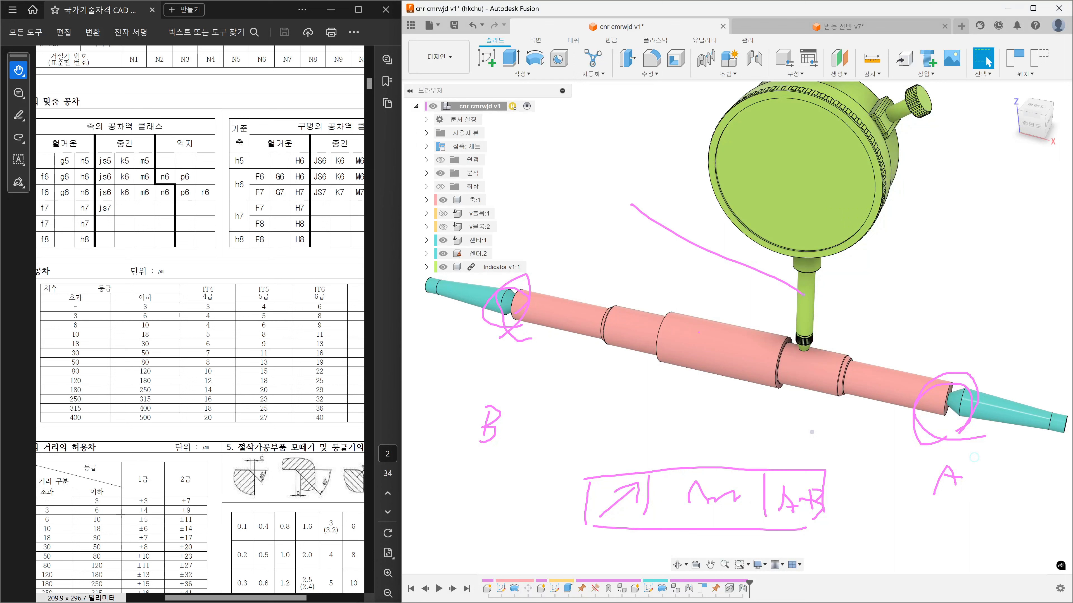
key("Escape")
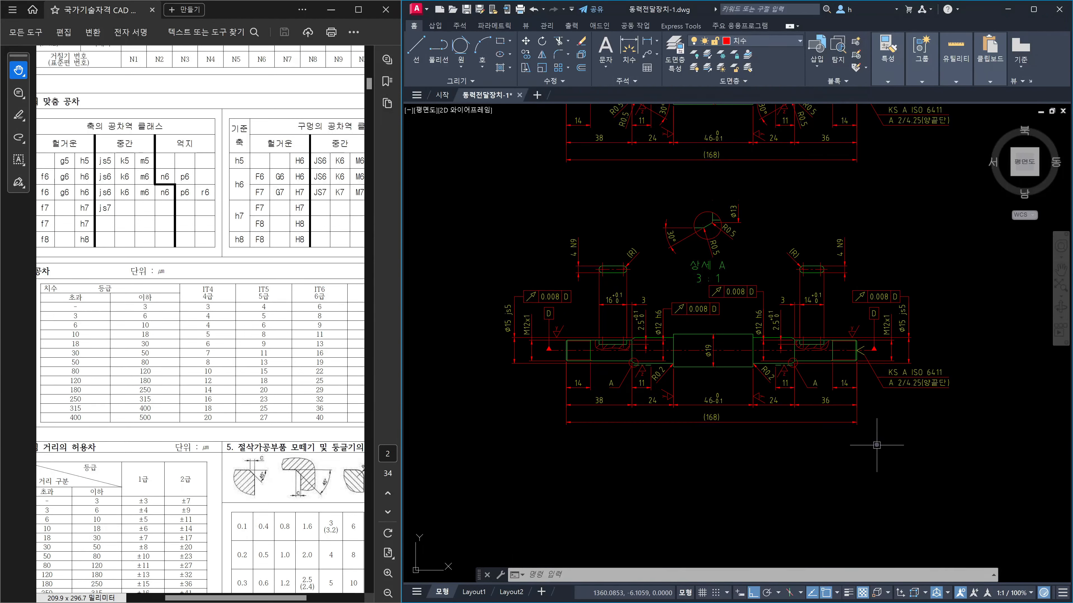
In the AutoCAD drawing, draw temporary note rectangles below the dimensioned shaft for the machine head, chuck and workpiece
scroll(877, 435, "down", 2)
scroll(878, 435, "up", 1)
middle_click_drag(885, 450, 792, 401)
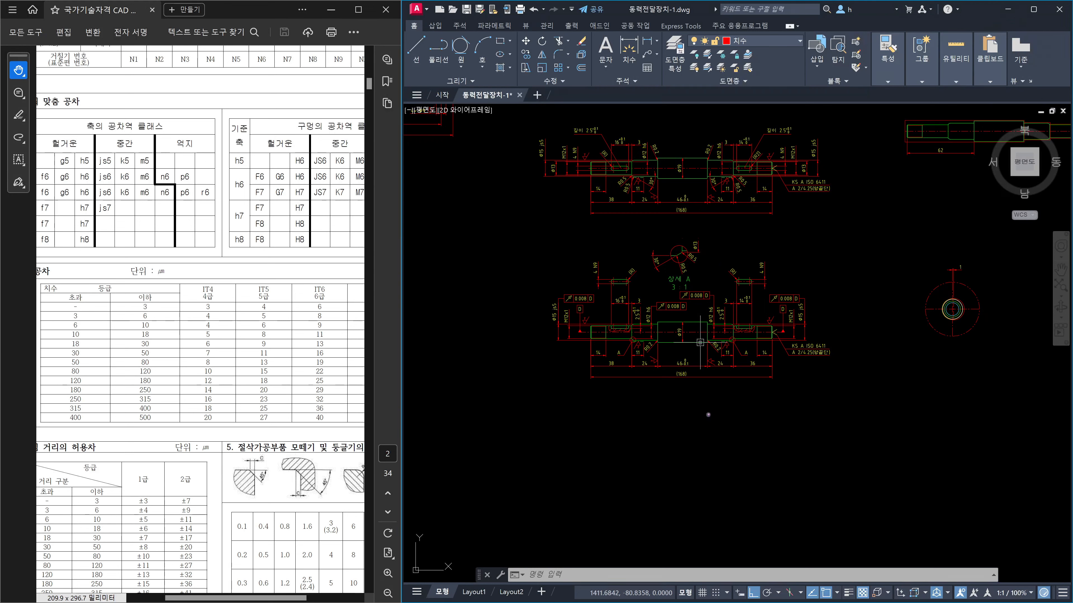
left_click(708, 414)
left_click(729, 431)
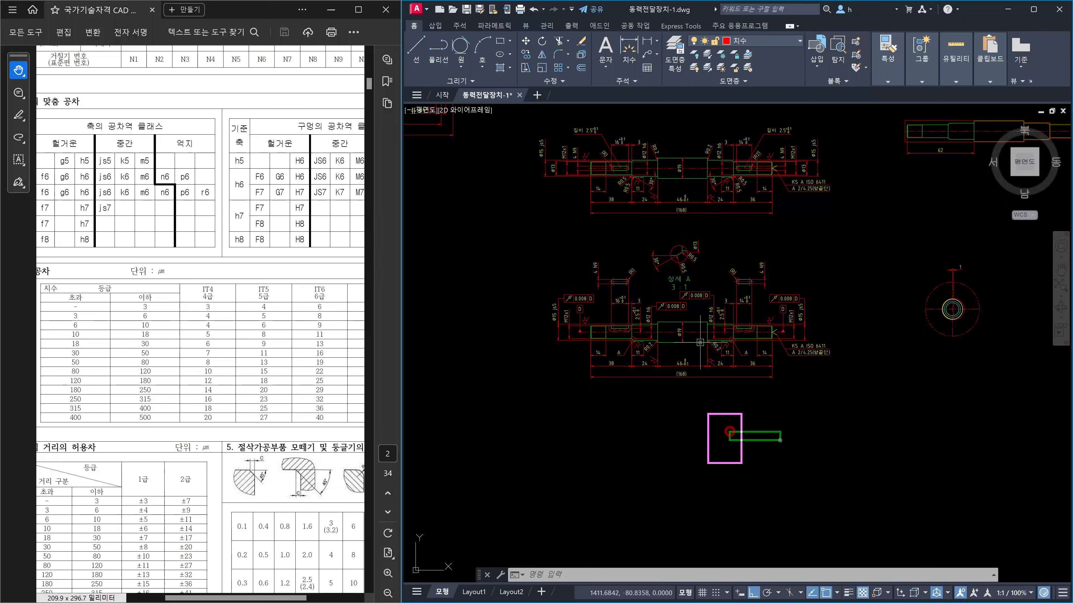
left_click(782, 443)
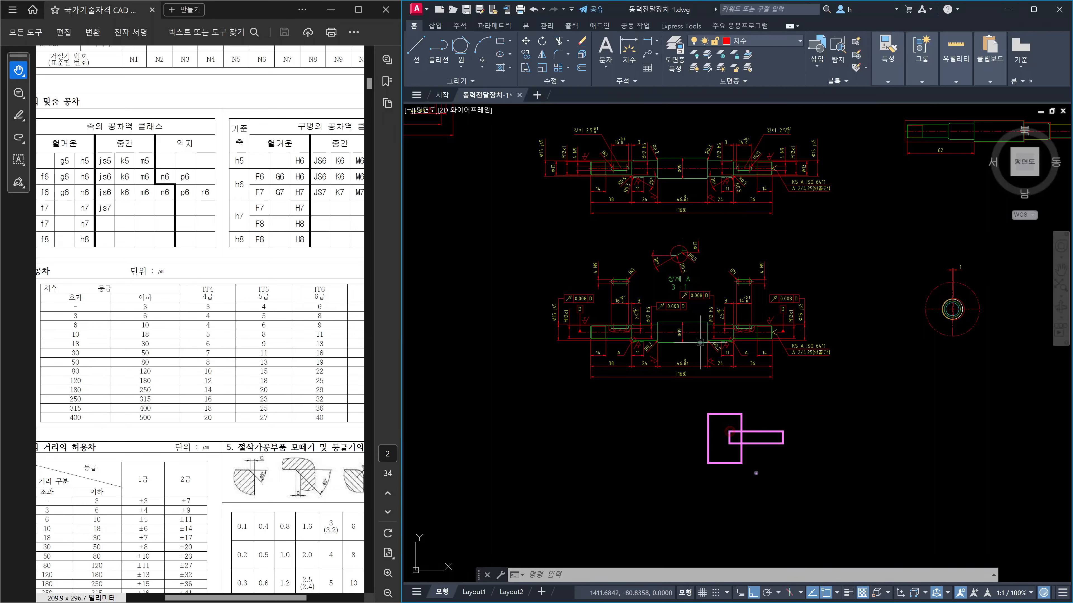
left_click_drag(691, 439, 710, 438)
left_click_drag(628, 423, 693, 457)
left_click(699, 439)
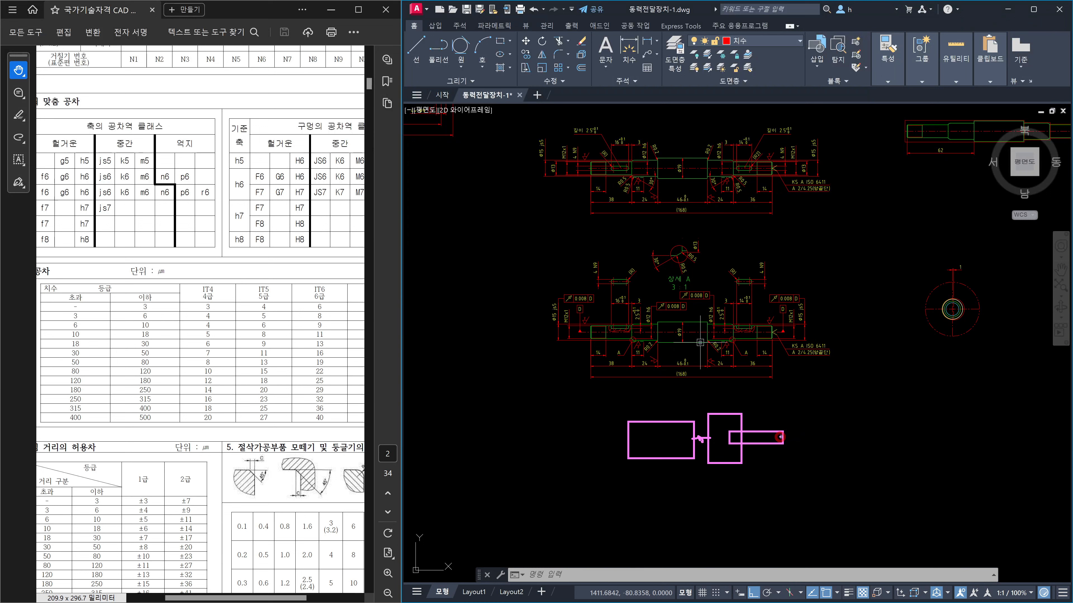
Add a pointed center and axis marks to the temporary machine sketch, plus two long strokes beside it
mouse_move(781, 437)
left_mouse_down()
mouse_move(804, 427)
mouse_move(798, 439)
mouse_move(807, 439)
left_mouse_up()
left_click_drag(698, 435, 706, 438)
left_click(748, 438)
left_click(811, 439)
left_click_drag(929, 410, 978, 419)
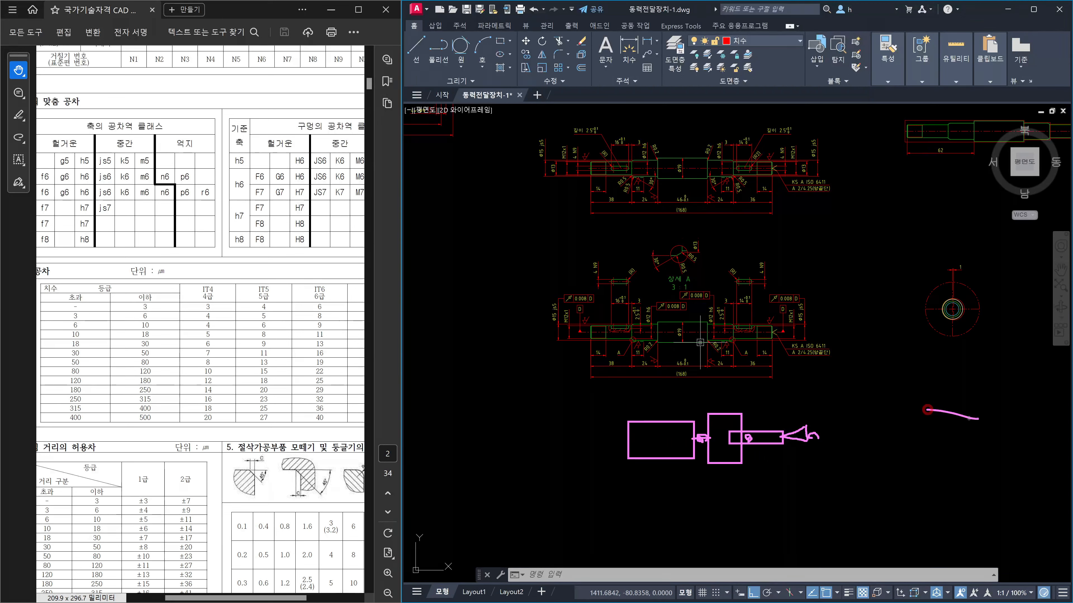
left_click_drag(901, 408, 977, 408)
Mark the rotation around the workpiece, emphasize the chuck connection and mark the shaft's runout callout in the temporary notes
mouse_move(771, 456)
left_mouse_down()
mouse_move(739, 459)
mouse_move(752, 456)
mouse_move(758, 420)
mouse_move(738, 429)
mouse_move(752, 432)
left_mouse_up()
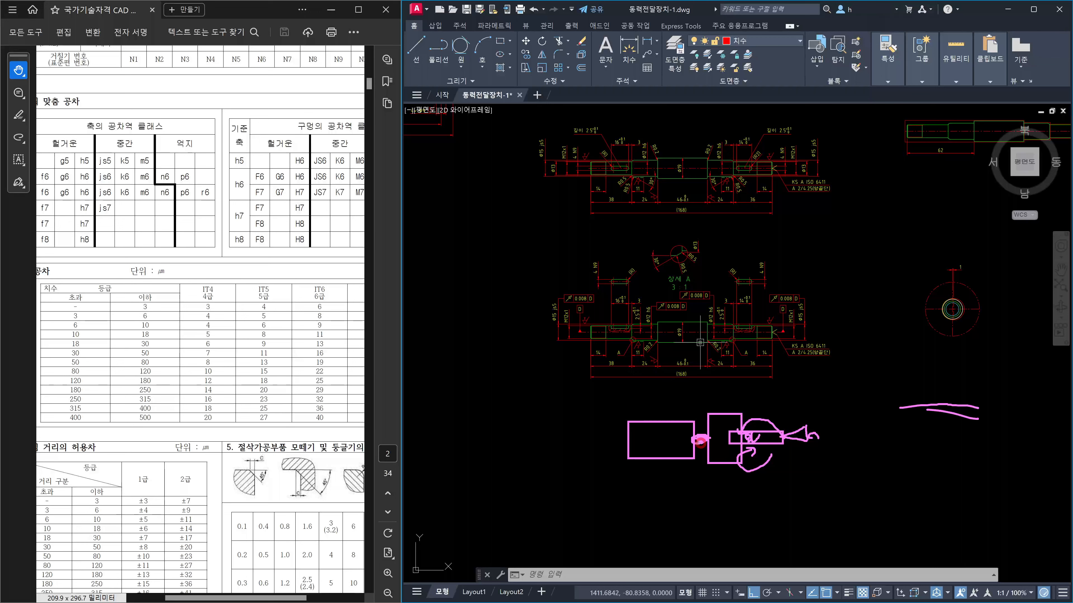
mouse_move(700, 442)
left_mouse_down()
mouse_move(690, 442)
mouse_move(700, 436)
left_mouse_up()
left_click_drag(767, 398, 742, 430)
mouse_move(829, 299)
left_mouse_down()
mouse_move(806, 317)
mouse_move(819, 313)
left_mouse_up()
mouse_move(803, 272)
left_mouse_down()
mouse_move(785, 294)
mouse_move(782, 285)
mouse_move(815, 275)
left_mouse_up()
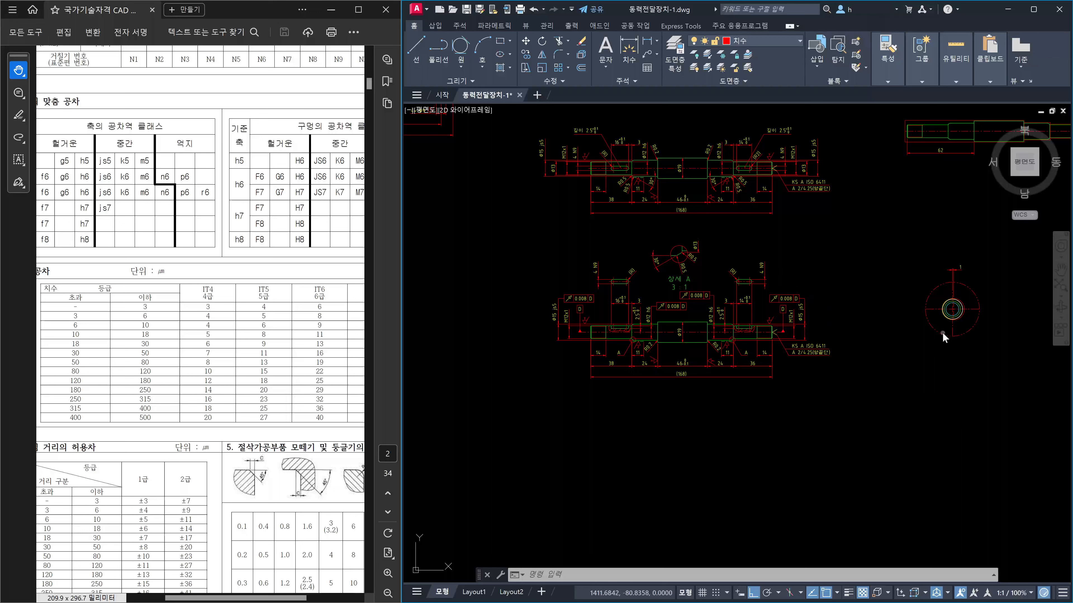
Examine the dashed outer circle and the offset red circle in the eccentric end view of the shaft
scroll(959, 311, "up", 10)
scroll(840, 321, "down", 4)
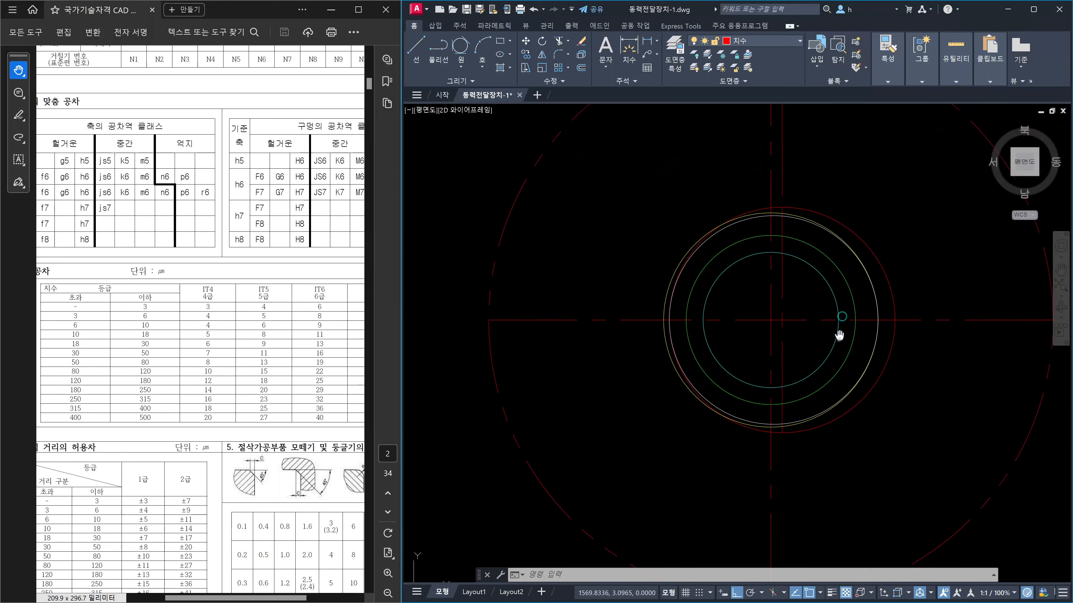
left_click(892, 257)
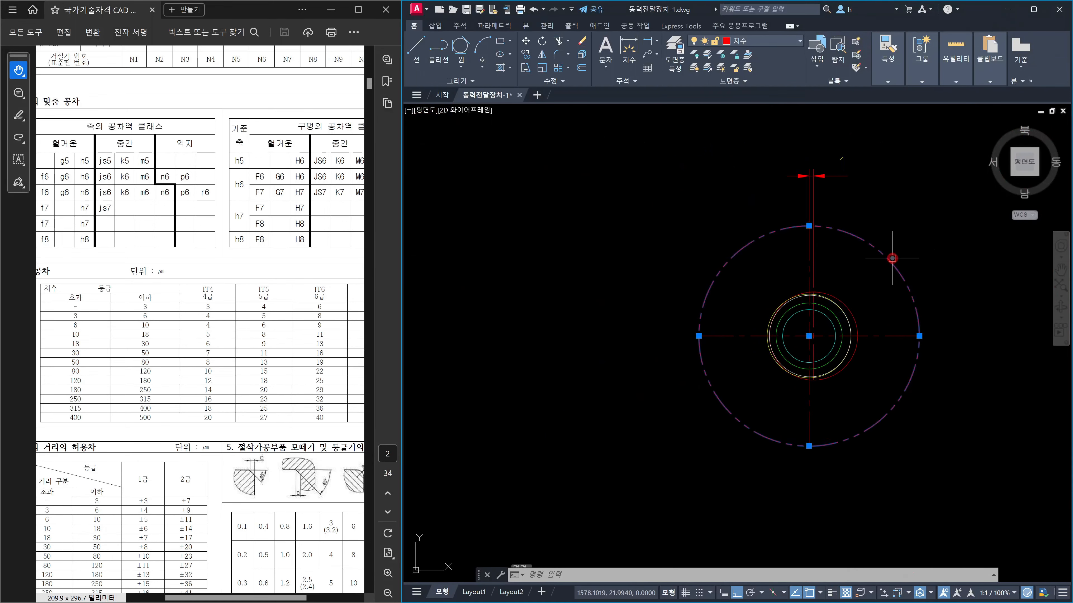
key("Escape")
scroll(847, 324, "up", 4)
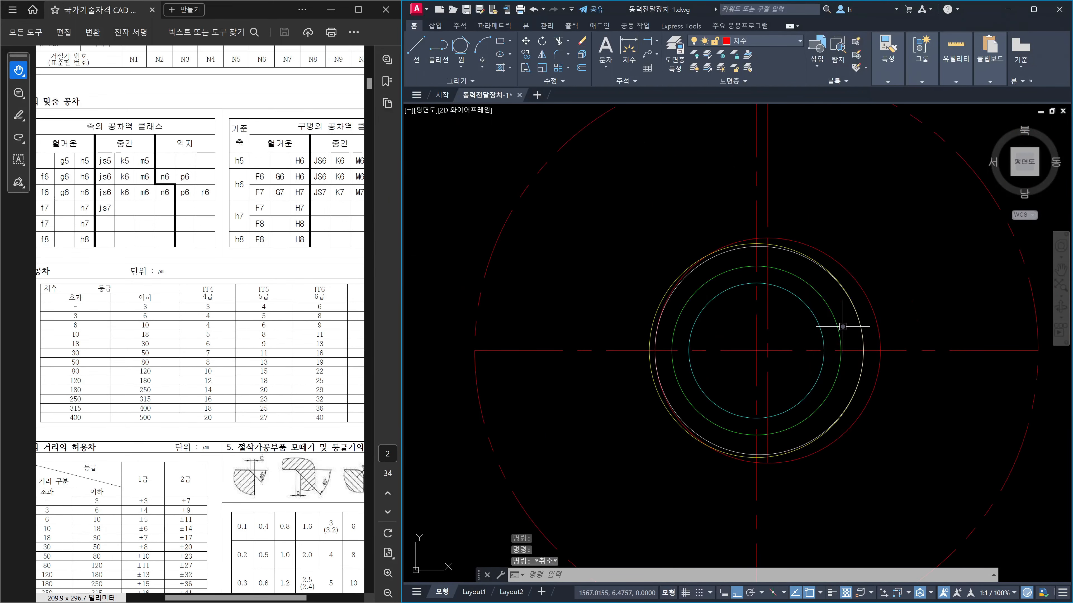
scroll(767, 263, "up", 2)
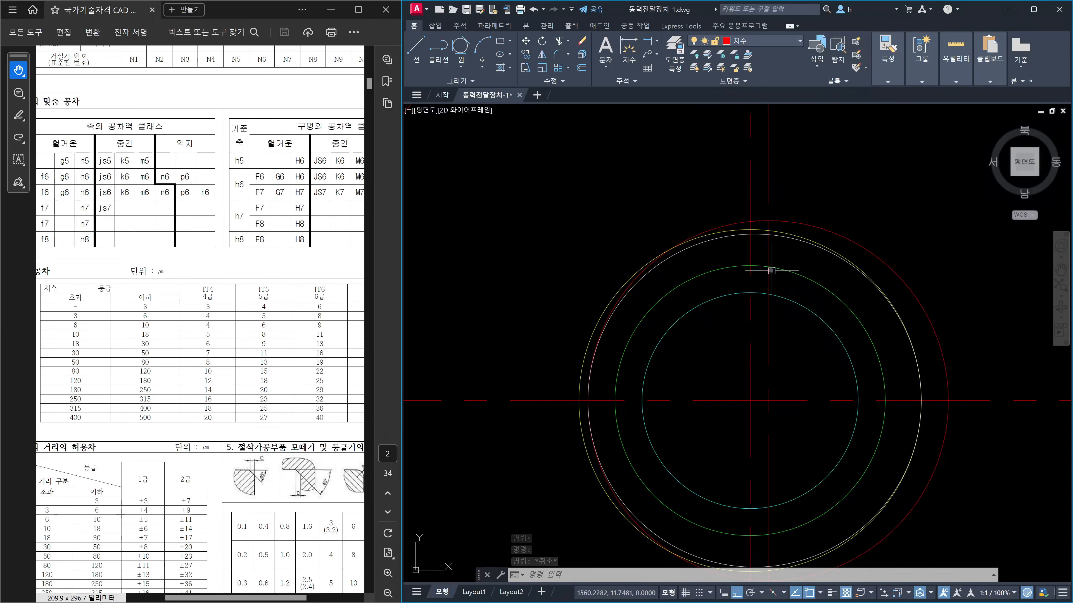
left_click(789, 219)
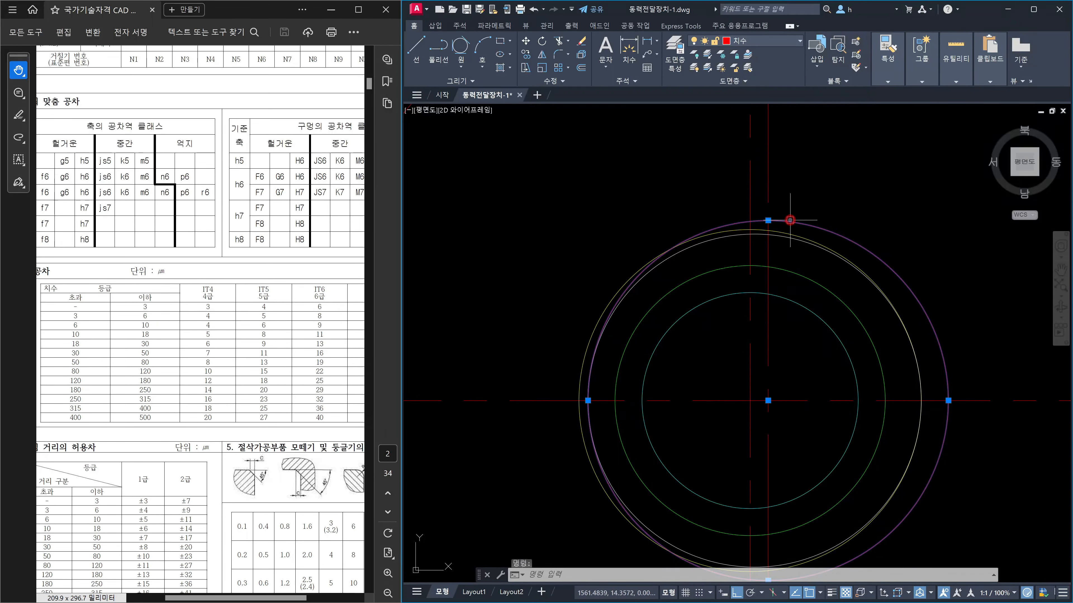
scroll(792, 219, "down", 3)
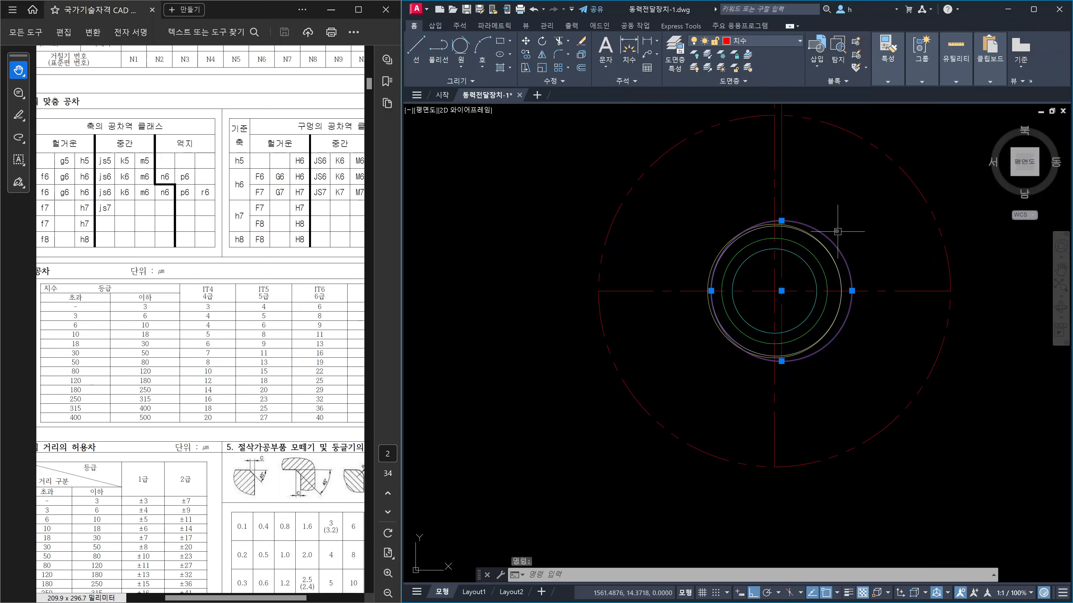
scroll(828, 190, "down", 4)
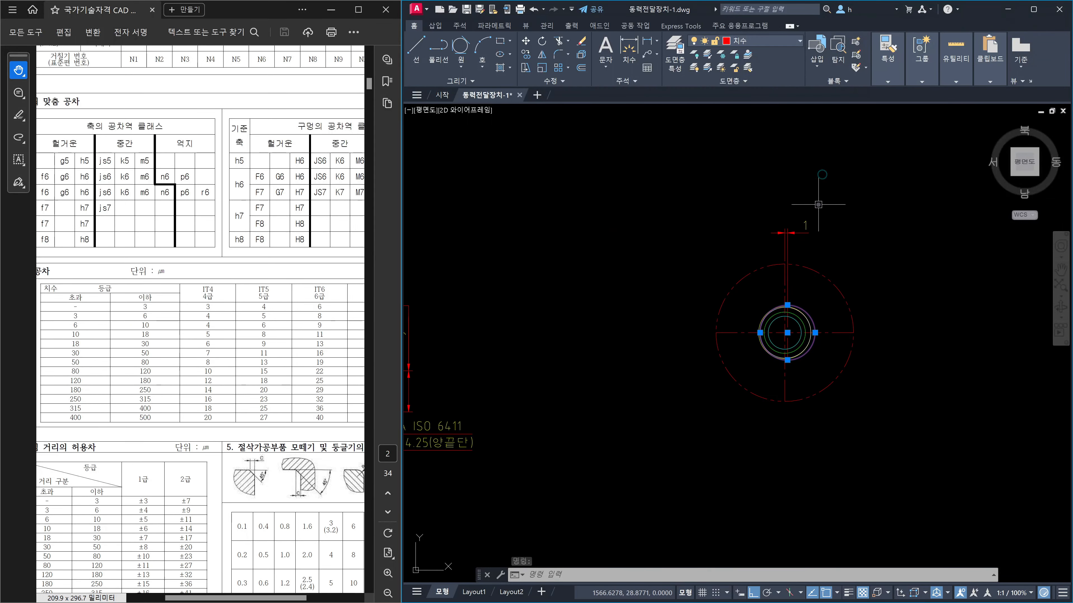
scroll(808, 313, "up", 4)
key("Escape")
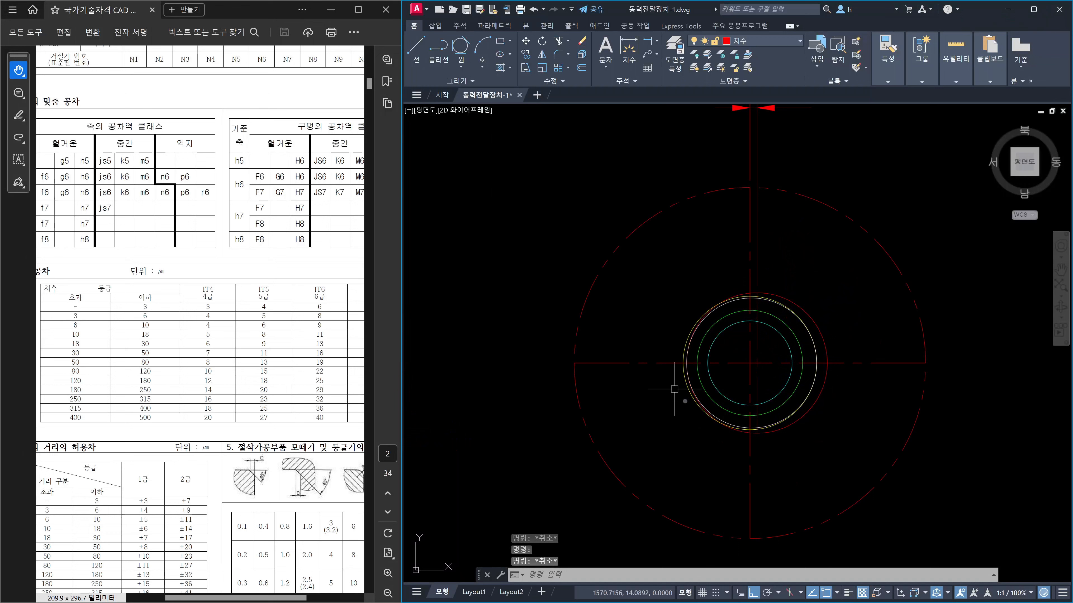
Compare the offset circle in the end view with the dimensioned shaft drawing
scroll(688, 380, "up", 4)
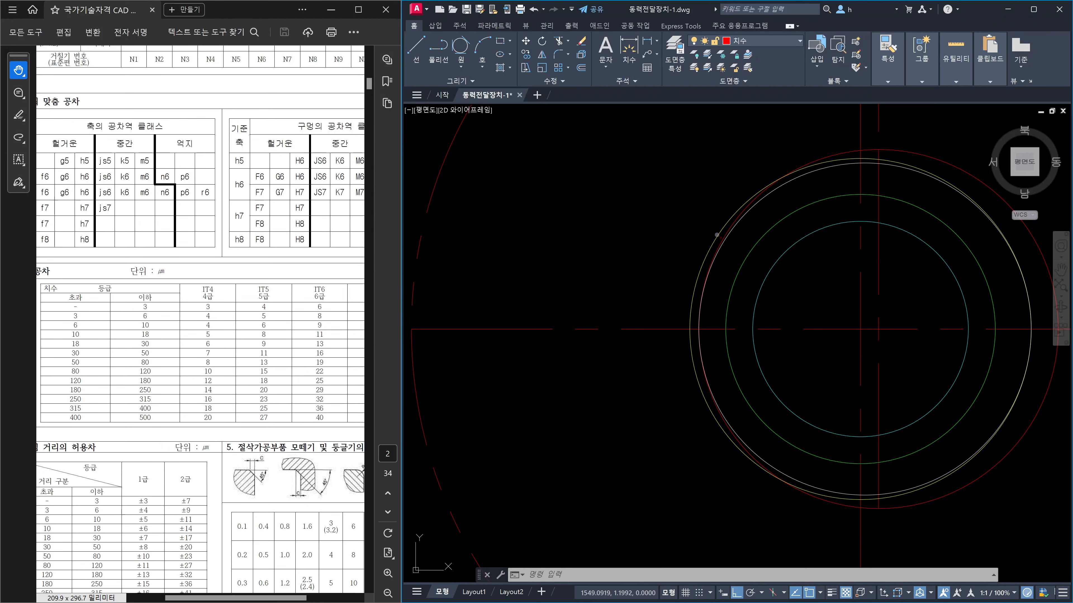
left_click(717, 235)
scroll(717, 235, "down", 10)
scroll(717, 237, "down", 8)
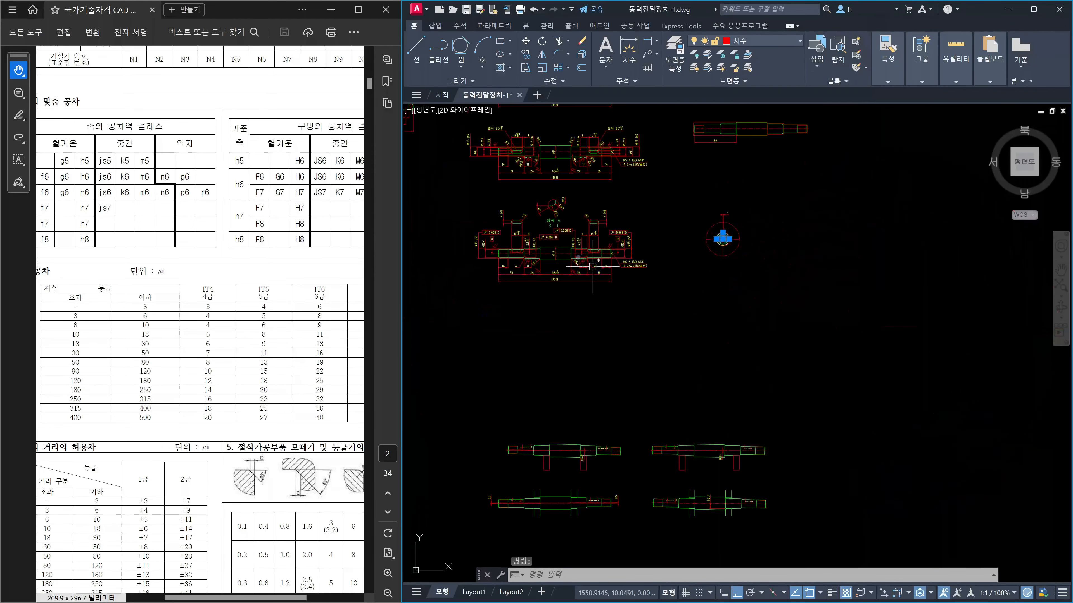
scroll(593, 268, "up", 12)
scroll(610, 283, "down", 6)
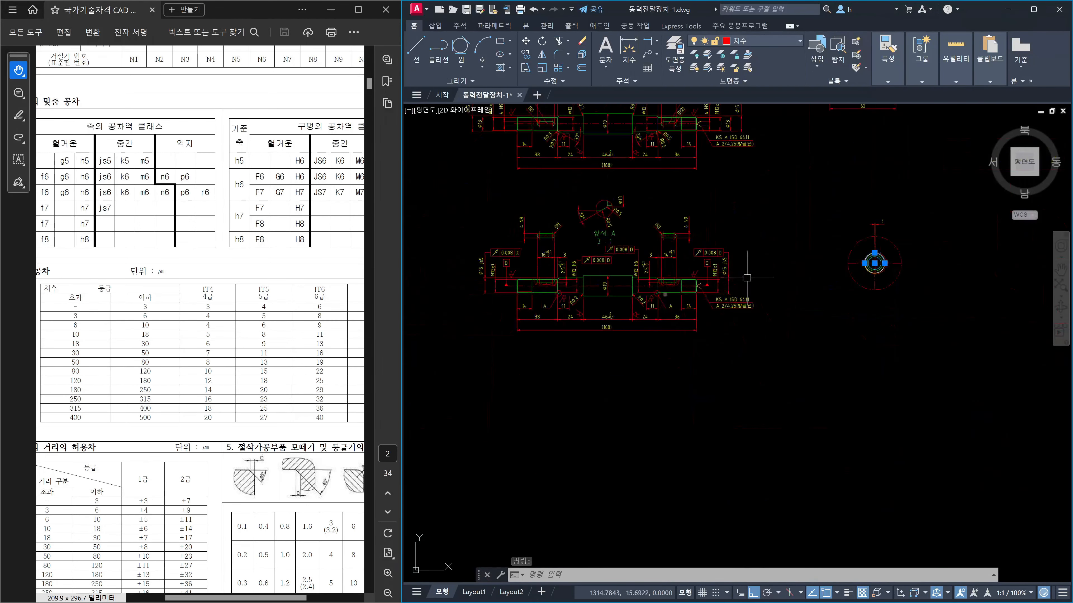
scroll(792, 258, "up", 10)
key("Escape")
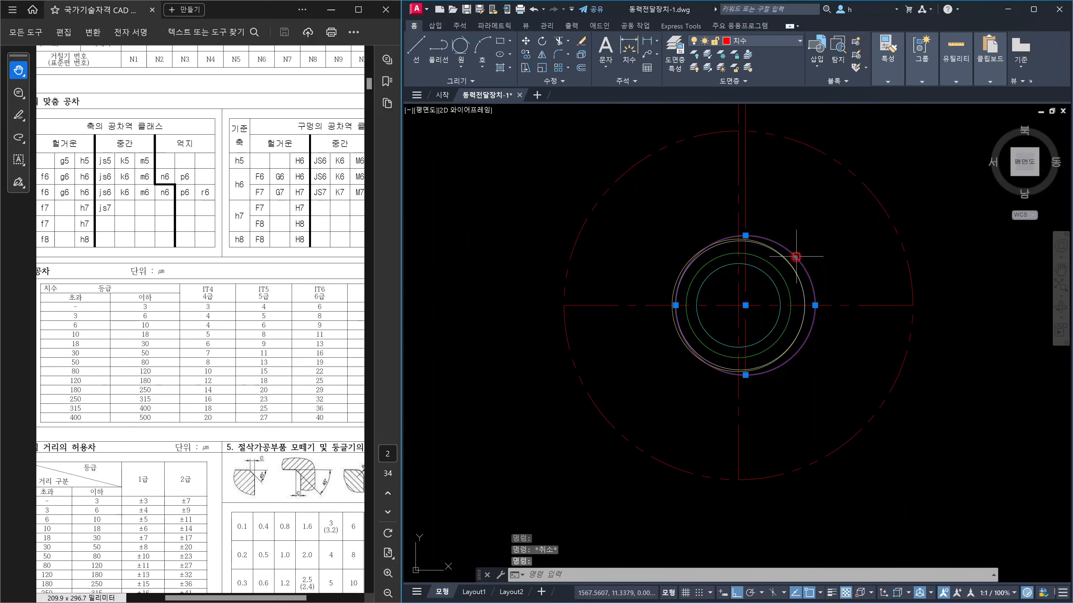
Add a diameter dimension to the offset circle in the end view, placing its text outside at an angle
type("ddi")
key("Return")
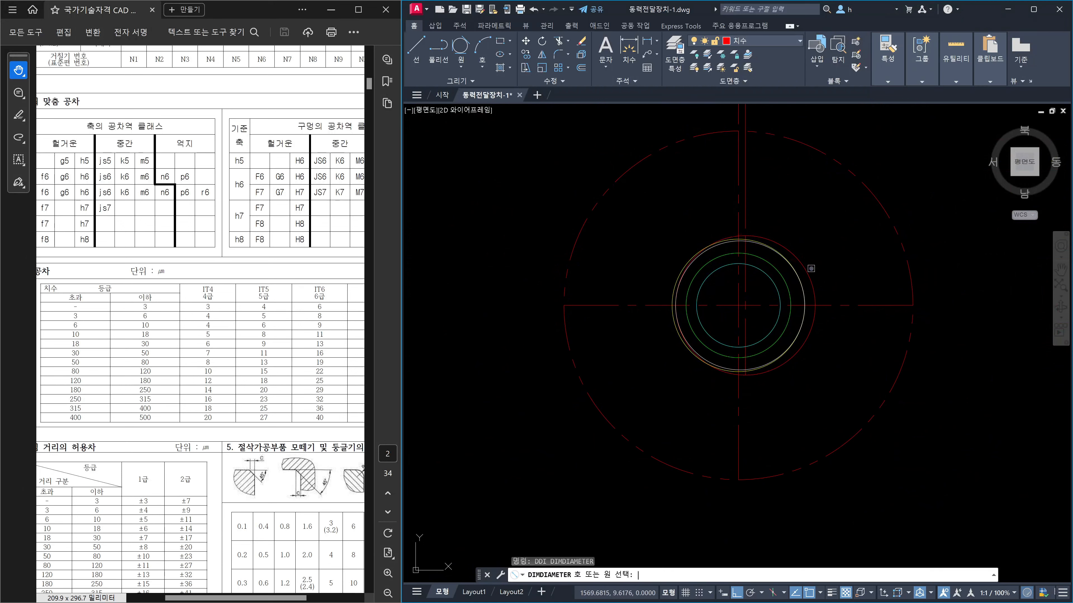
left_click(806, 270)
left_click(853, 212)
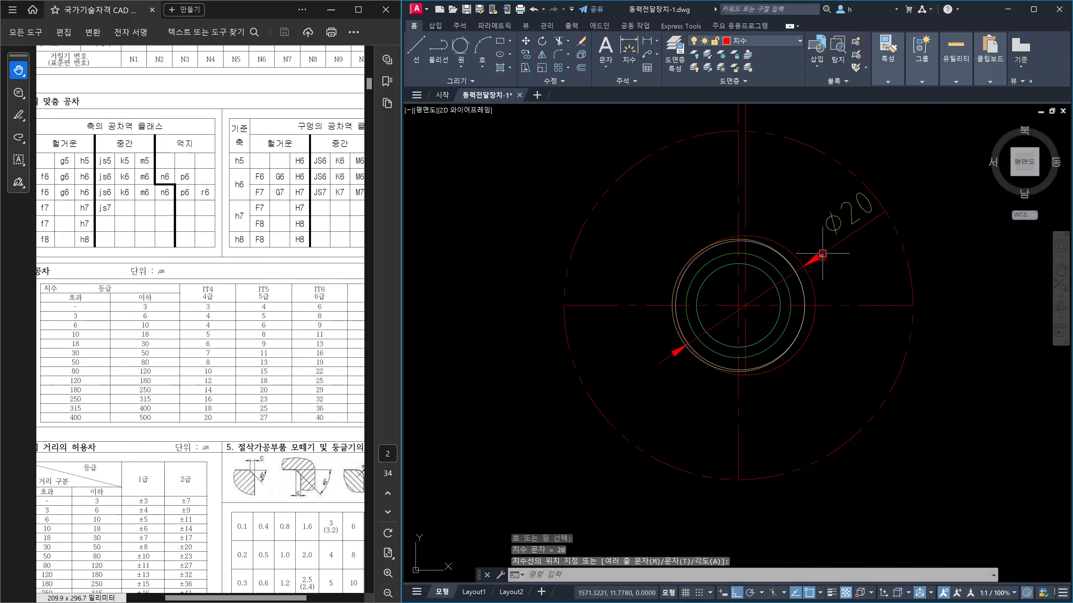
key("Escape")
scroll(823, 256, "down", 2)
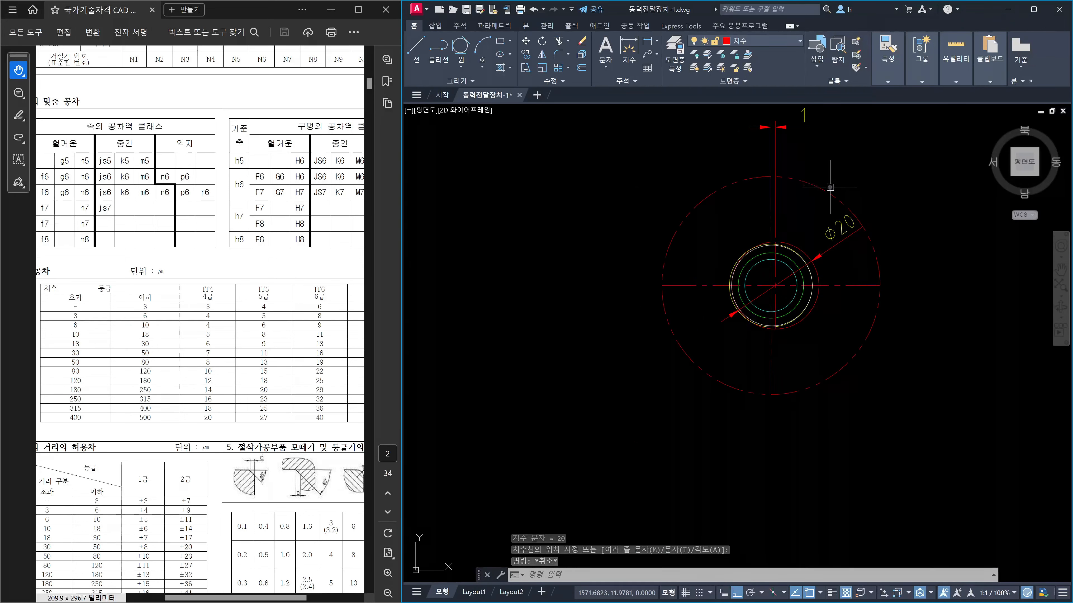
left_click(827, 191)
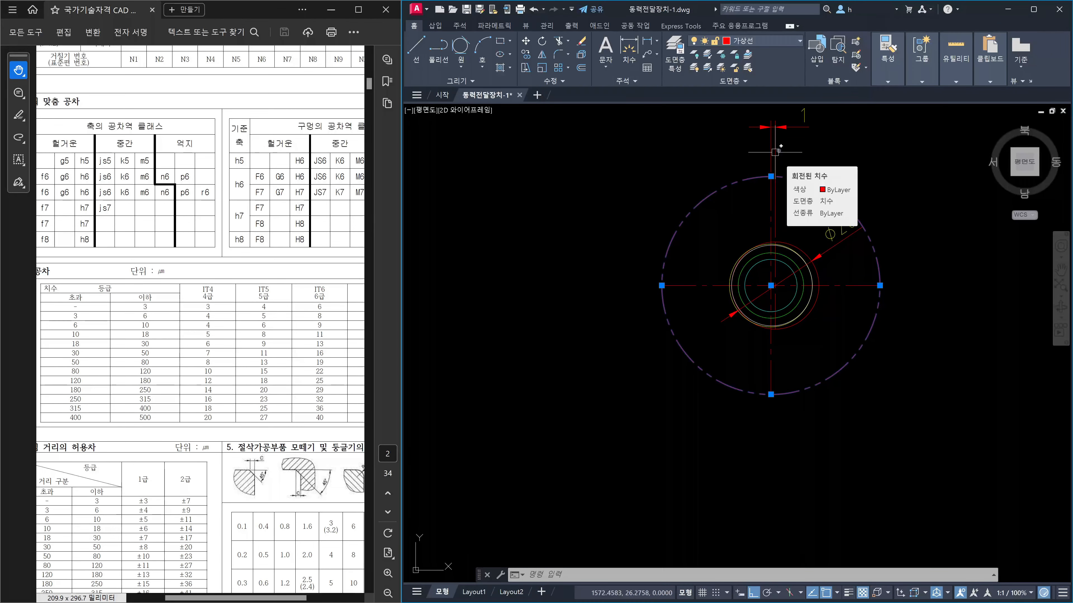
key("Escape")
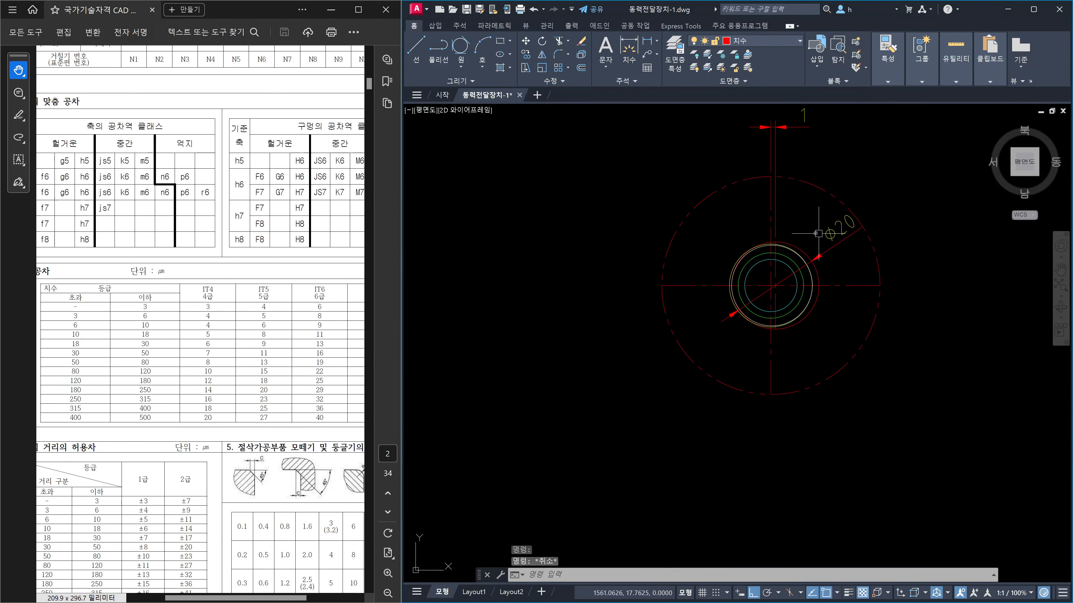
Add a diameter dimension to the yellow circle in the end view, placing its text outside at the upper left
type("ddi")
key("Return")
scroll(747, 254, "up", 7)
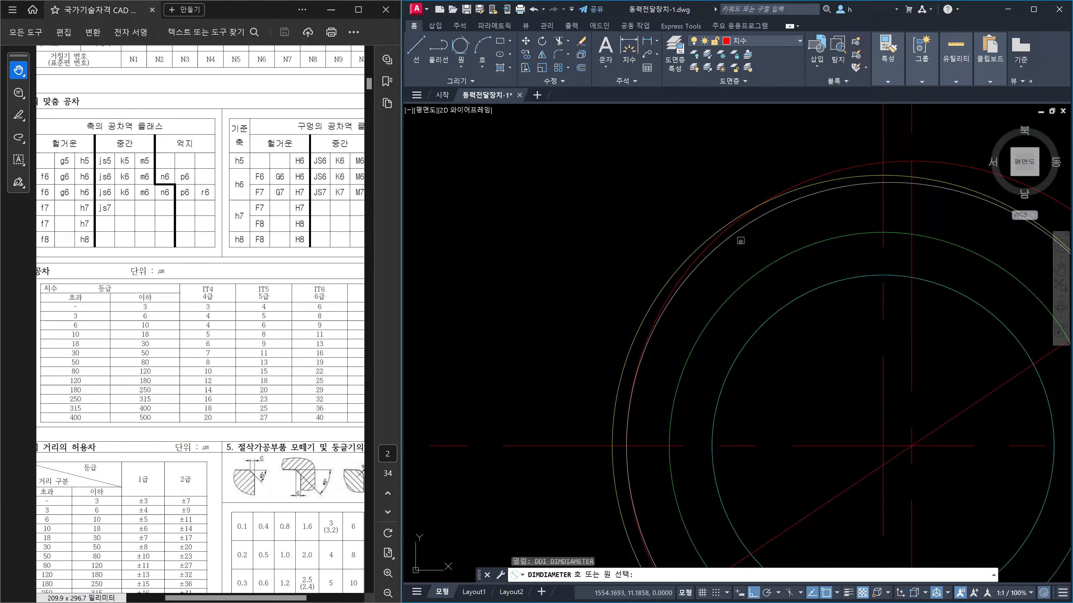
scroll(758, 239, "down", 2)
middle_click_drag(812, 231, 766, 235)
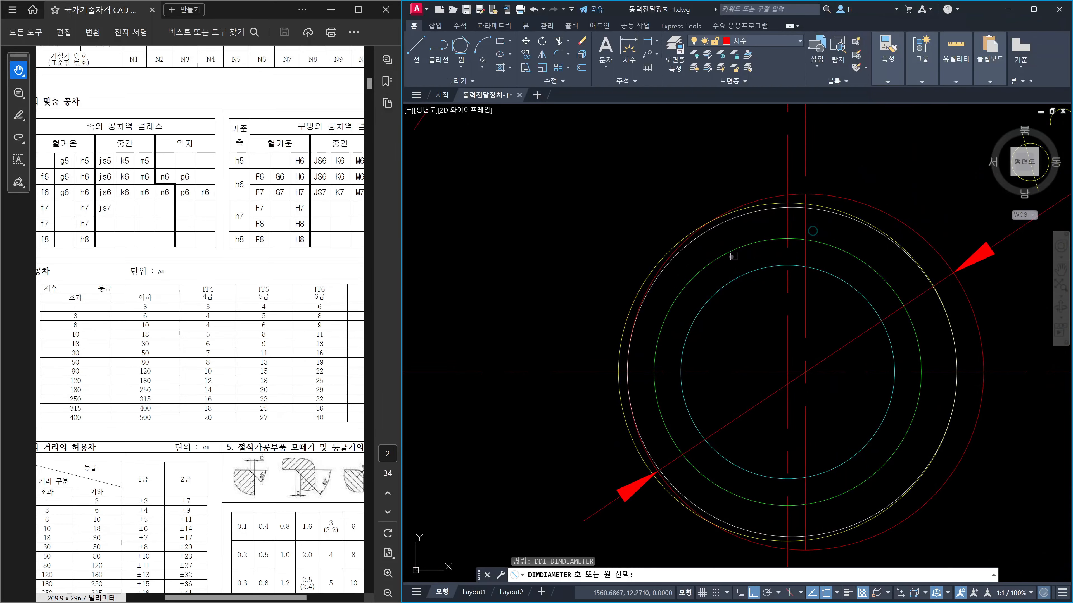
scroll(612, 253, "down", 10)
middle_click_drag(533, 301, 715, 312)
scroll(591, 328, "up", 8)
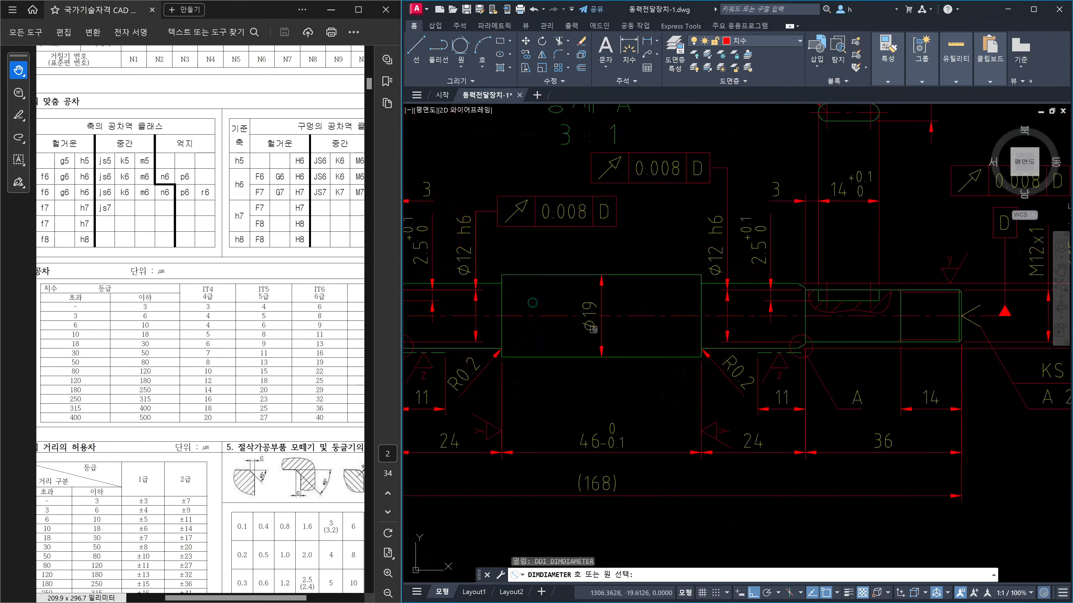
scroll(725, 283, "down", 6)
scroll(801, 280, "down", 3)
middle_click_drag(886, 271, 718, 298)
scroll(713, 299, "up", 5)
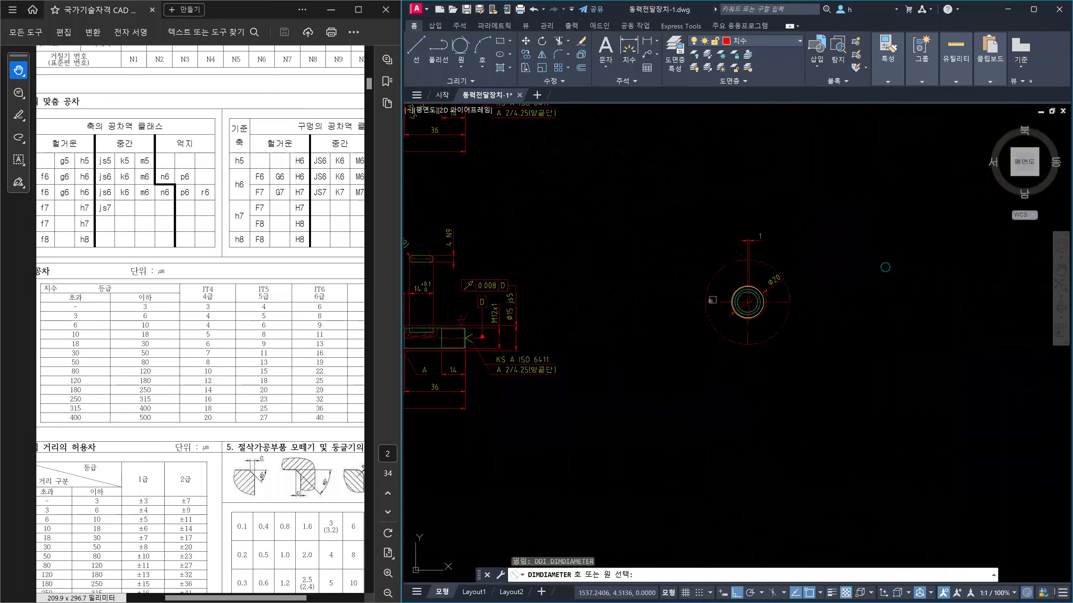
scroll(744, 292, "up", 10)
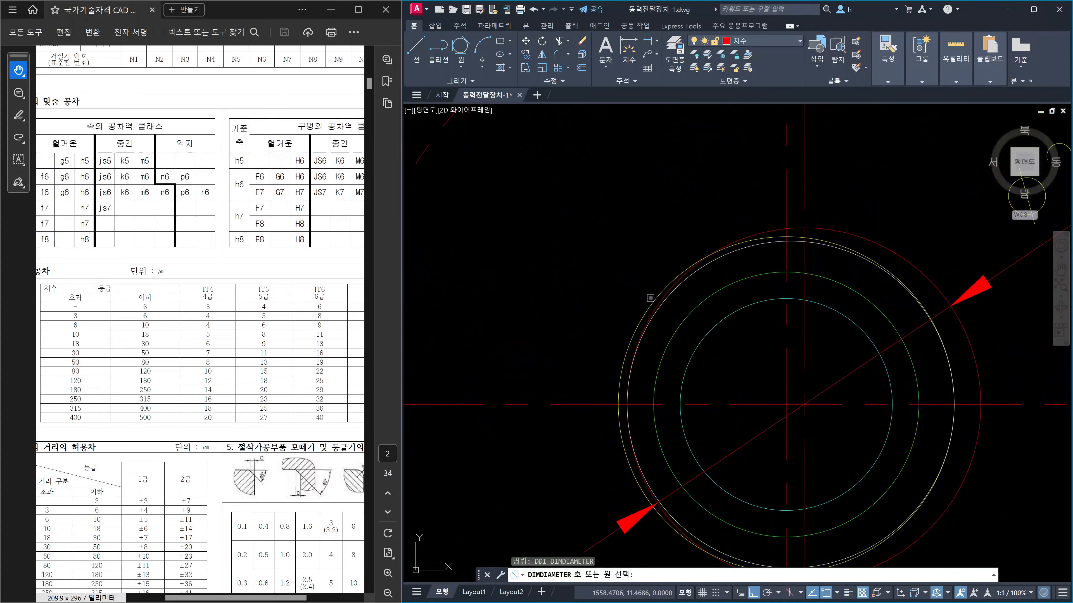
left_click(650, 298)
scroll(646, 296, "down", 3)
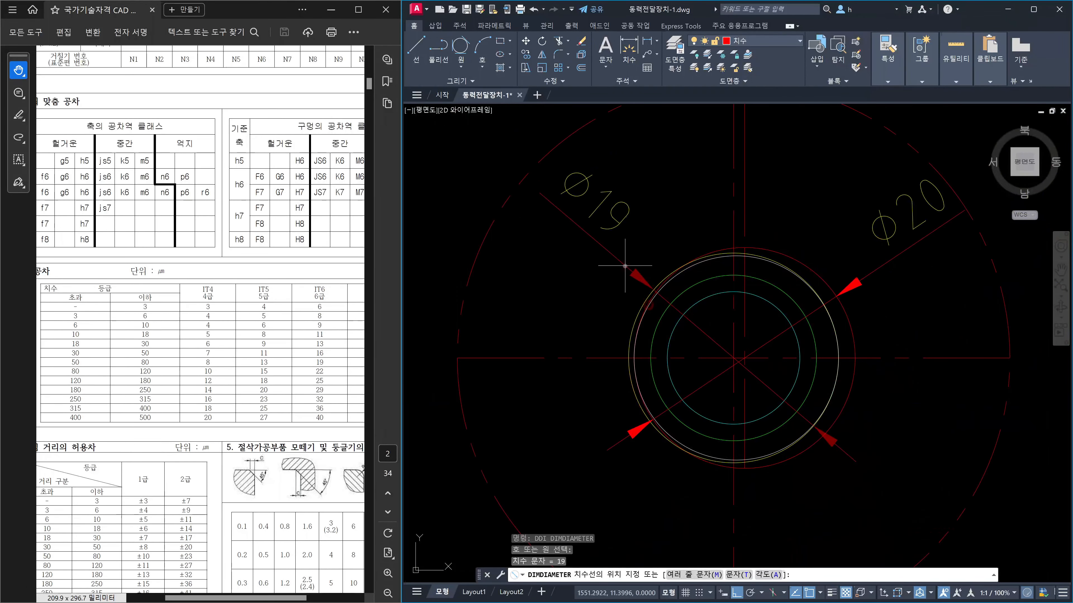
left_click(625, 265)
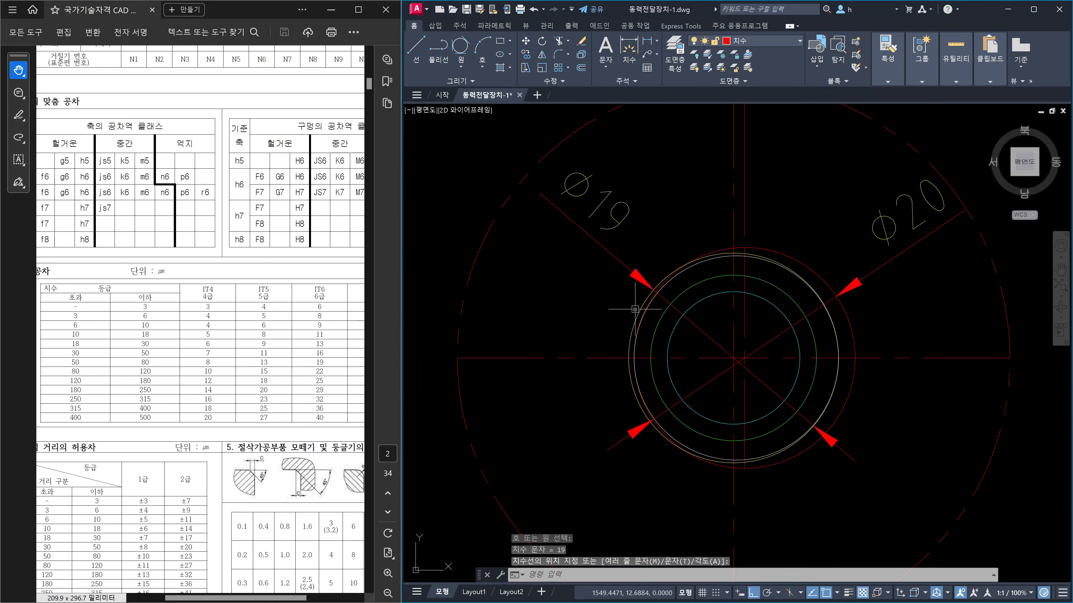
Add diameter dimensions to the green and cyan inner circles, placing both texts outside to the left, beneath the yellow circle's dimension
scroll(643, 307, "down", 2)
key("space")
scroll(646, 320, "up", 2)
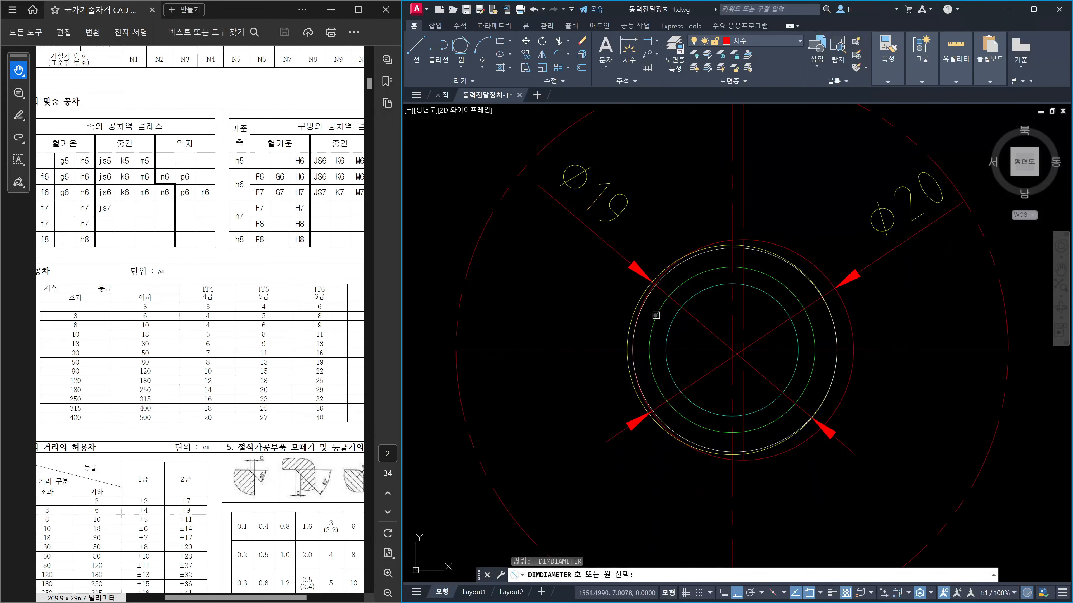
left_click(656, 315)
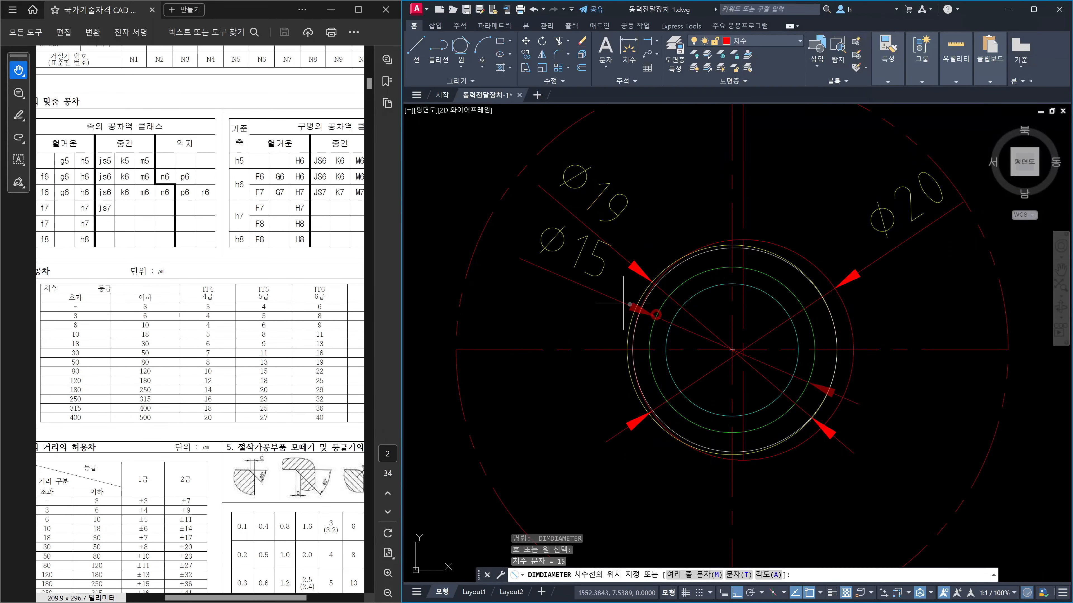
left_click(613, 424)
key("space")
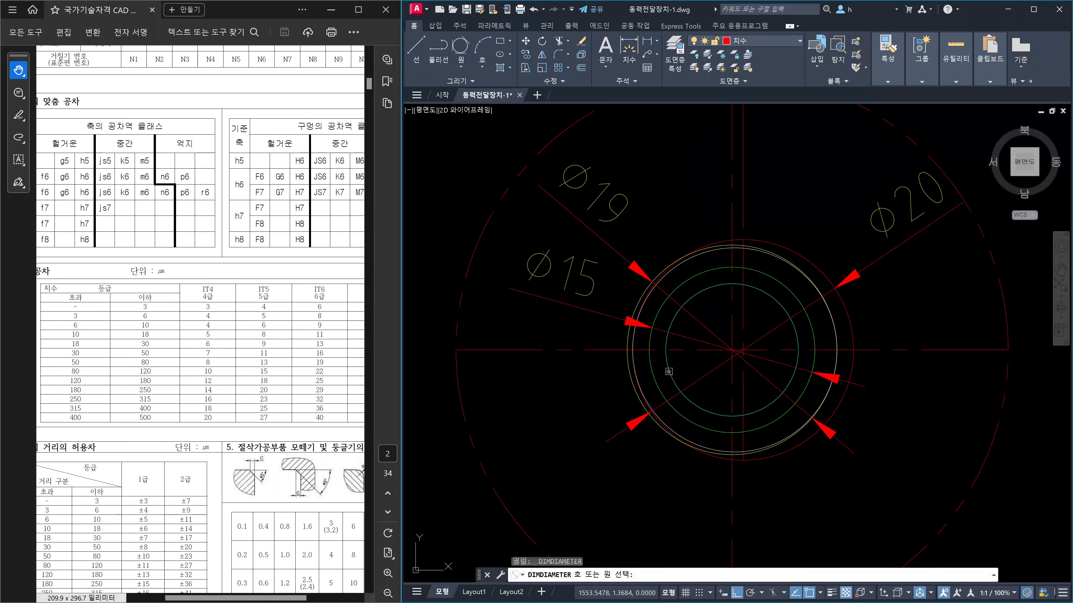
left_click(668, 372)
left_click(577, 410)
key("Escape")
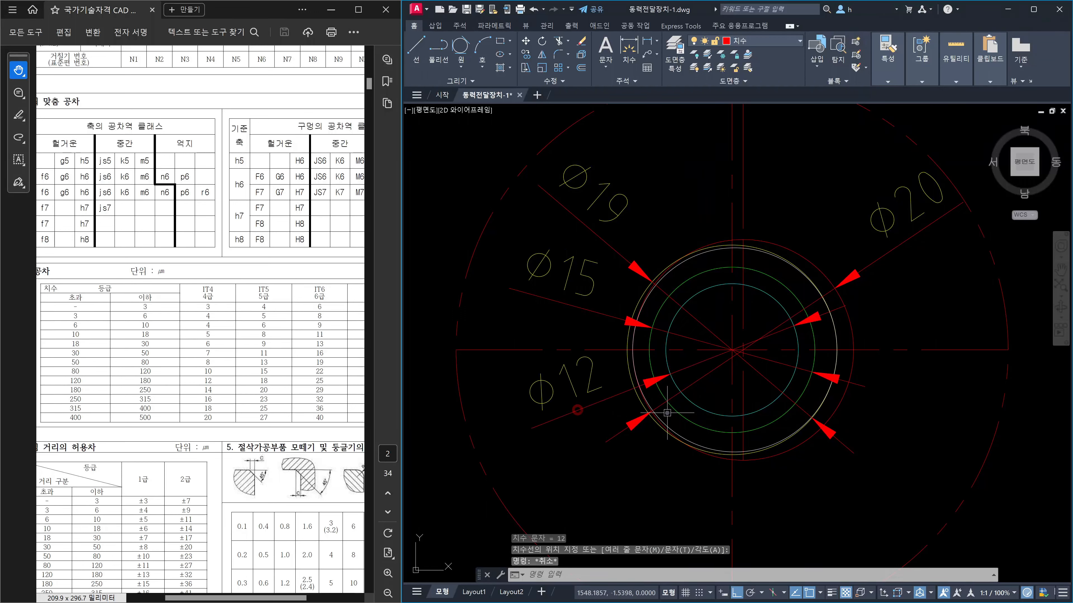
Highlight the cyan and green inner circles together to examine their common center
left_click(714, 411)
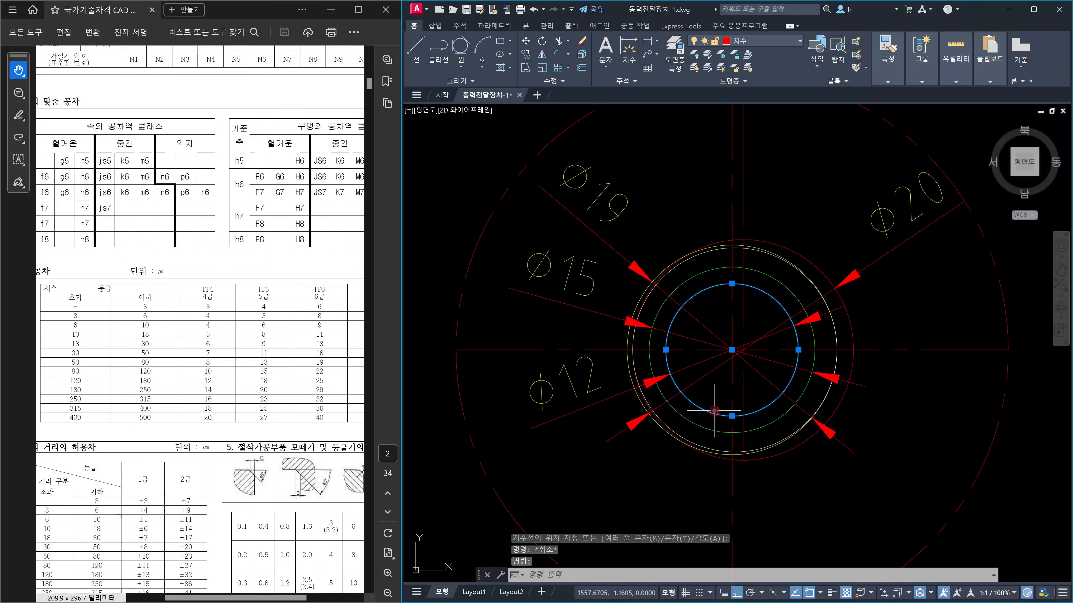
left_click(713, 415)
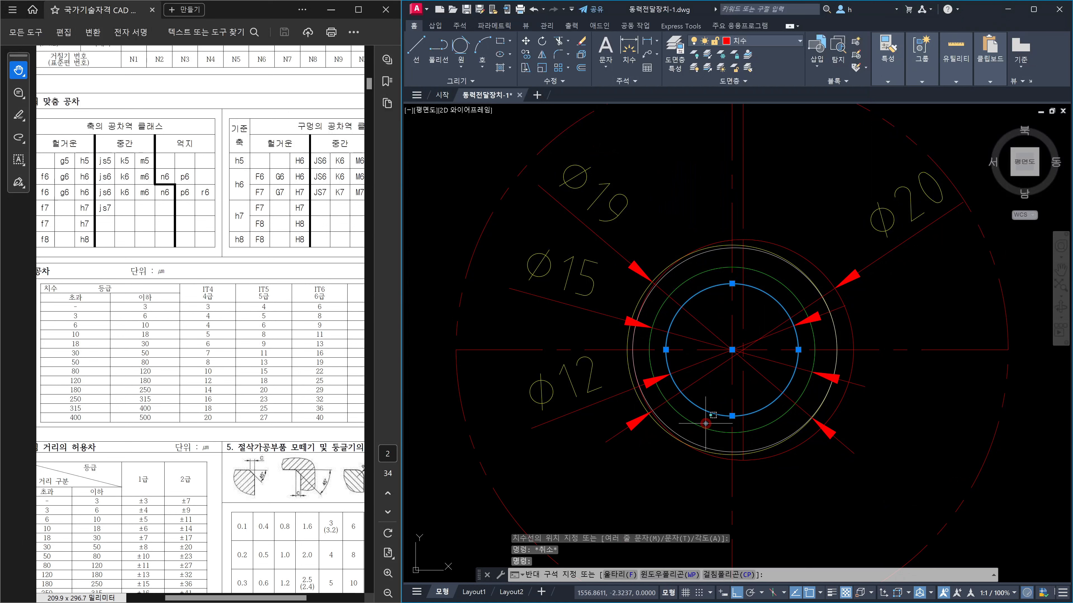
left_click(701, 430)
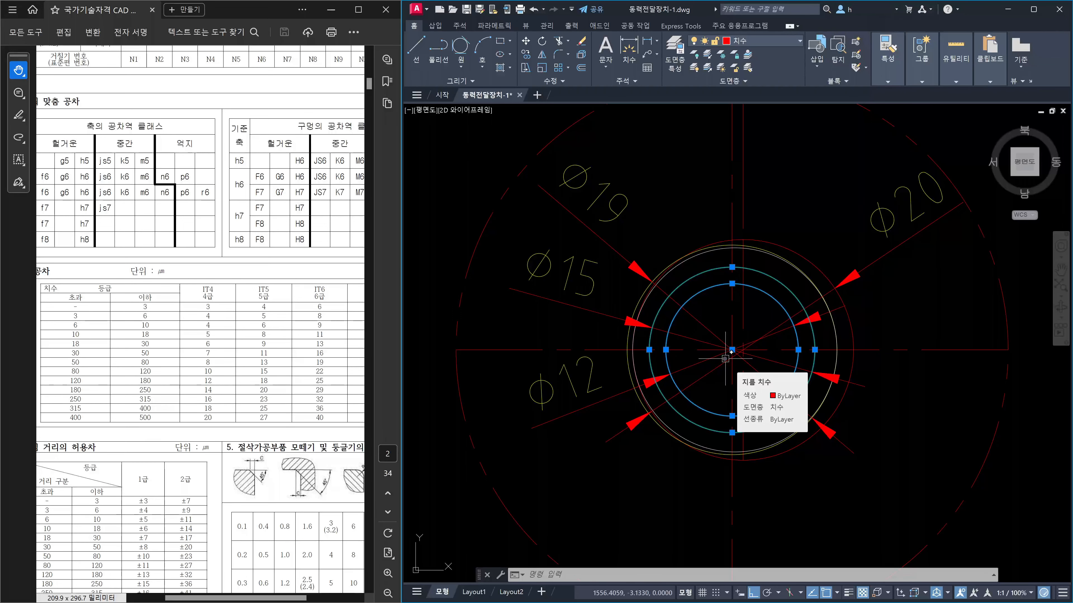
key("Escape")
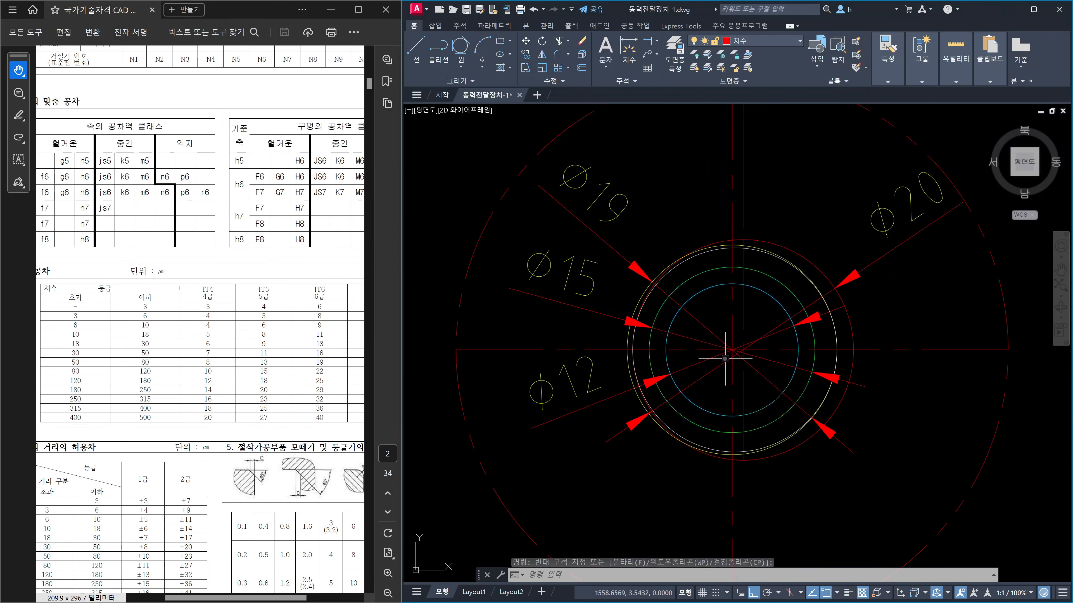
Compare the yellow circle's diameter dimension with the center offset dimension and the offset circle's diameter dimension
left_click(639, 218)
left_click(612, 200)
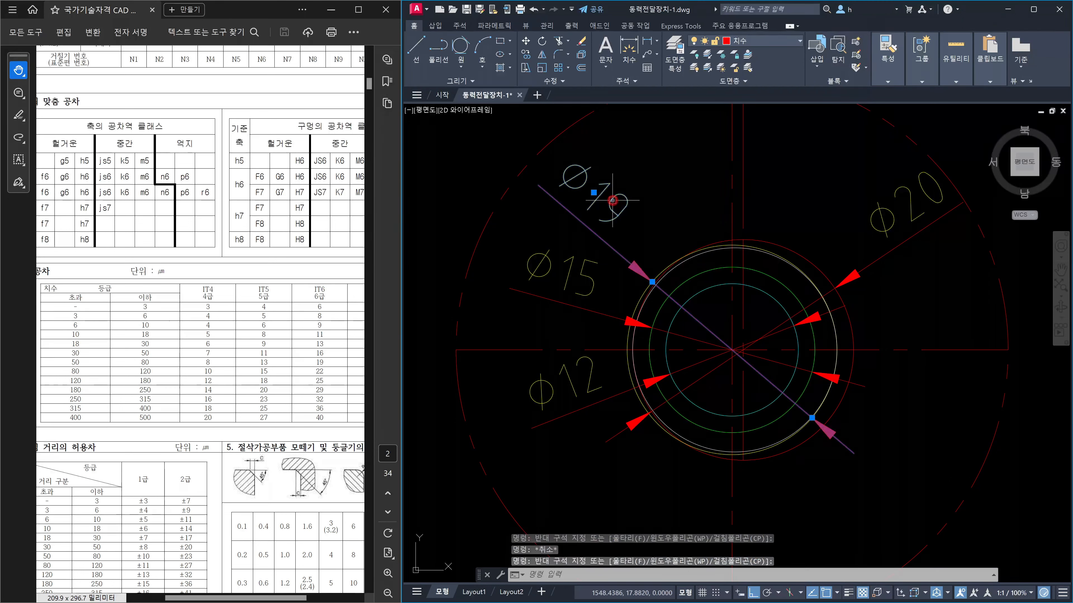
middle_click_drag(707, 195, 716, 253)
scroll(709, 196, "down", 2)
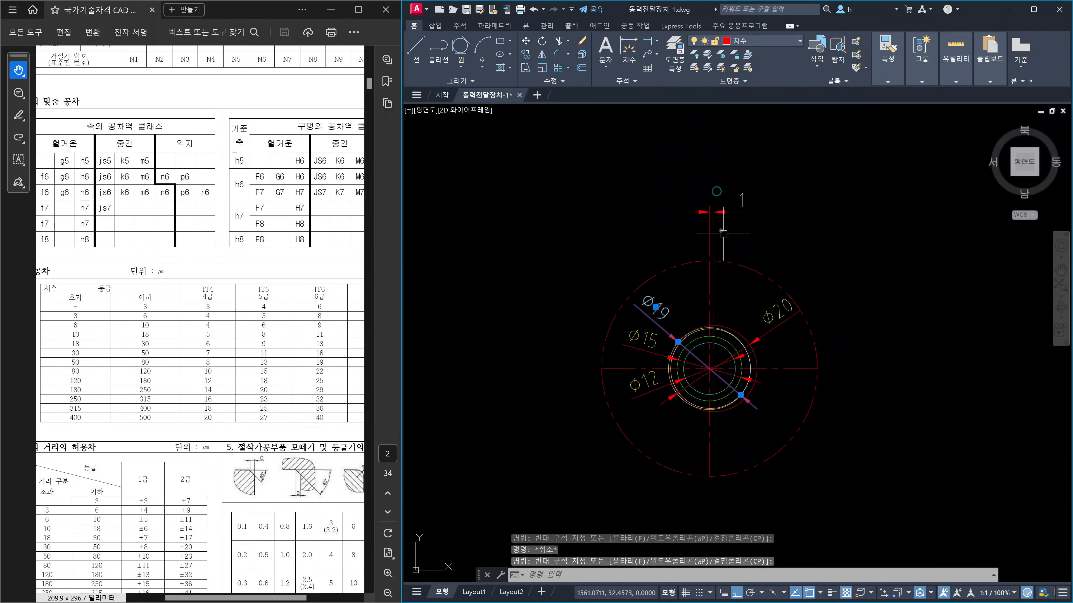
scroll(715, 293, "up", 2)
key("Escape")
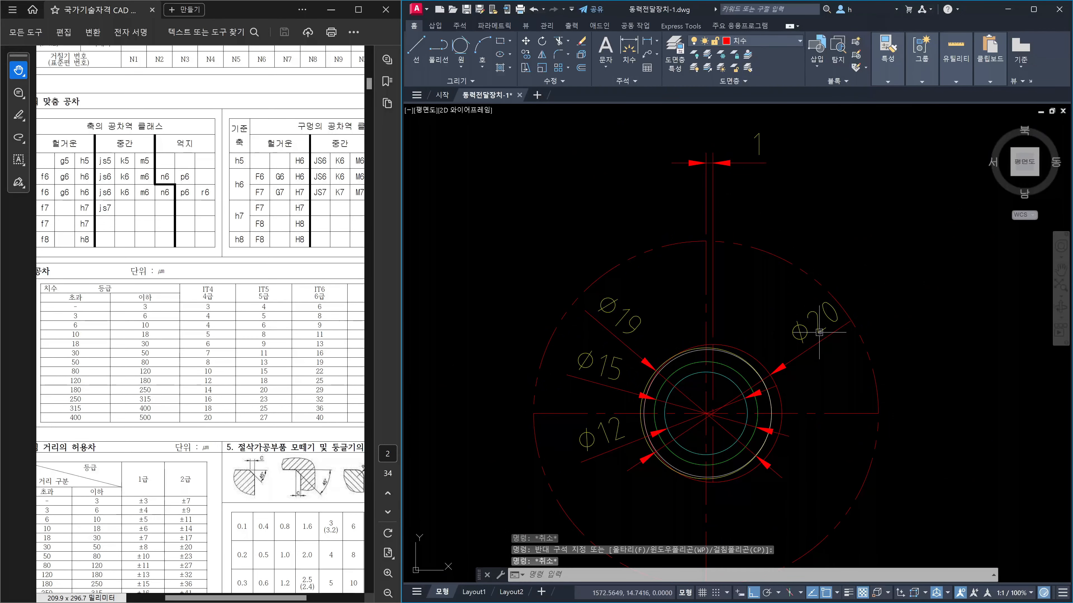
mouse_move(819, 332)
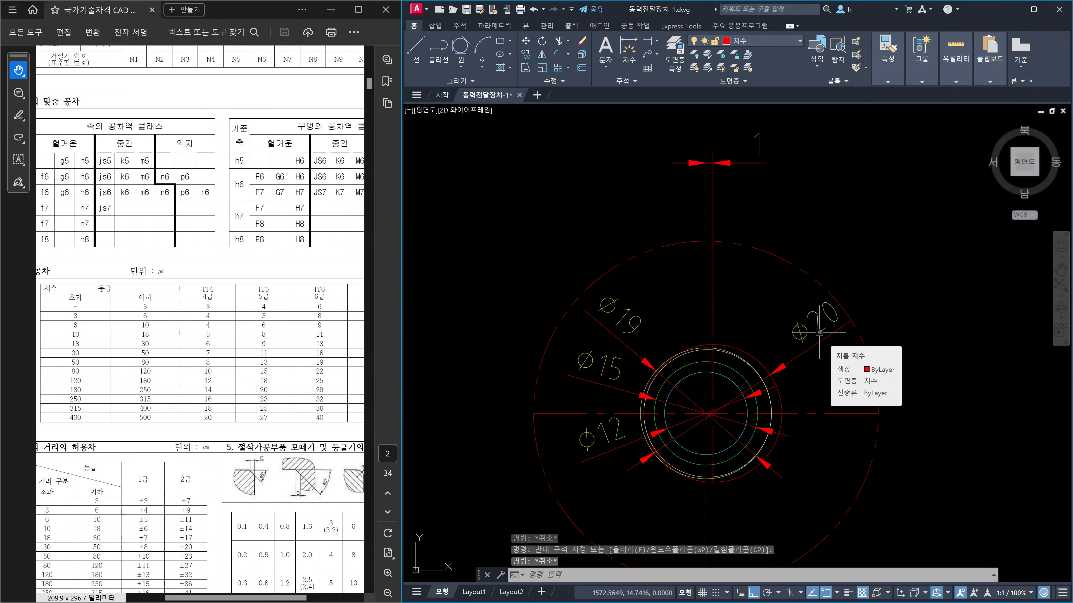
Highlight the red offset circle and examine where it cuts inside the yellow circle
scroll(626, 414, "up", 2)
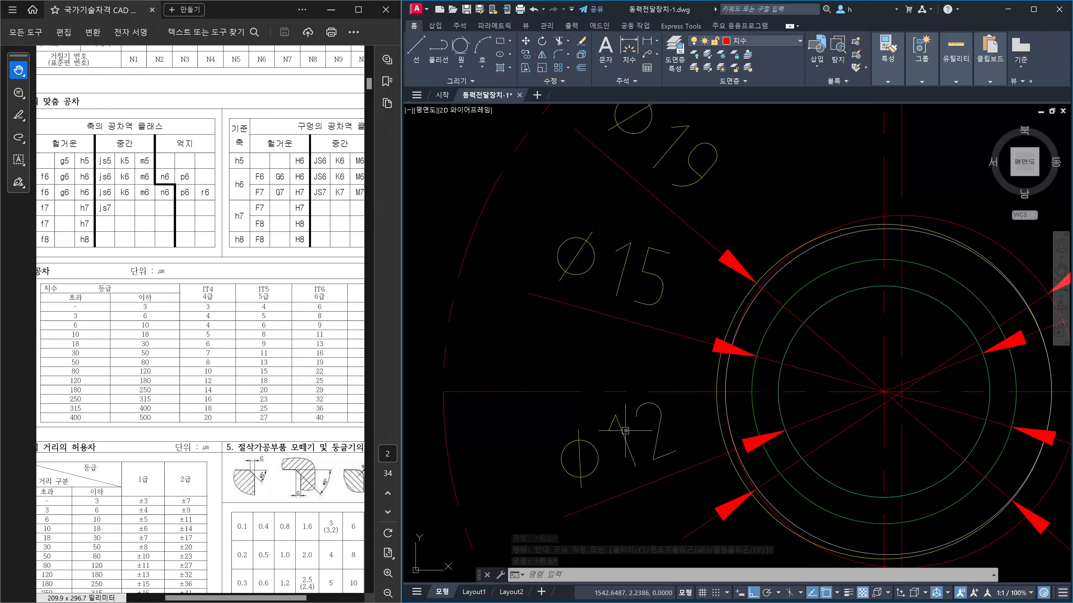
scroll(694, 402, "up", 2)
scroll(713, 296, "up", 2)
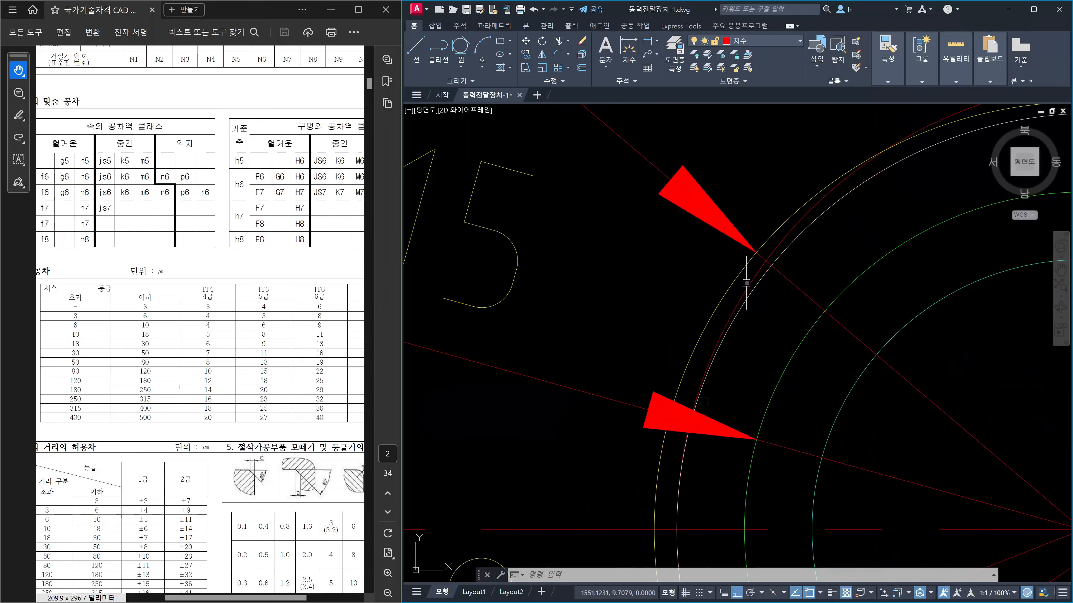
left_click(747, 271)
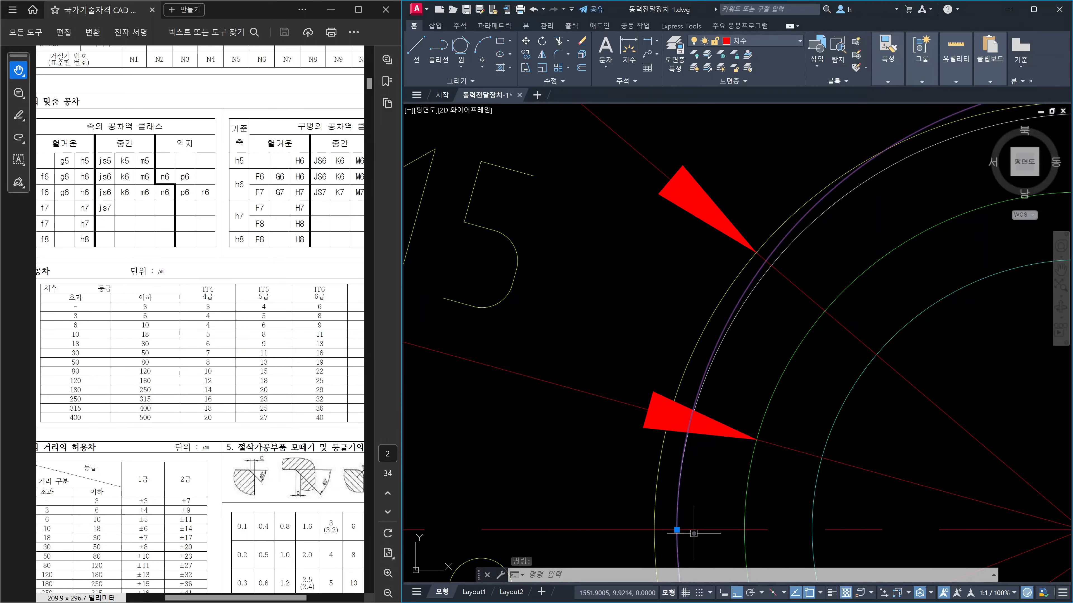
key("Escape")
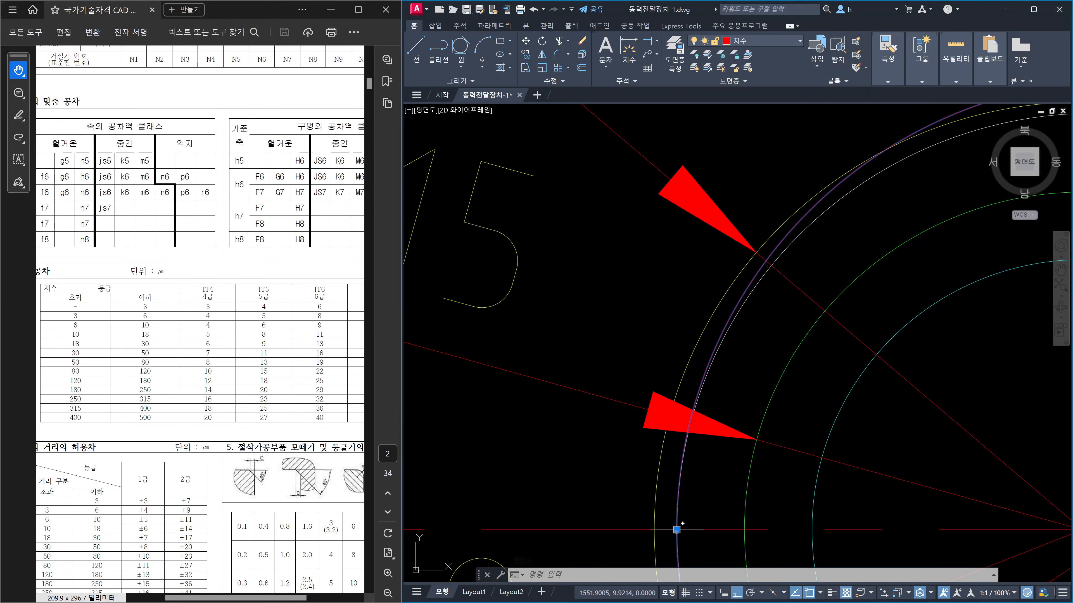
scroll(693, 534, "down", 5)
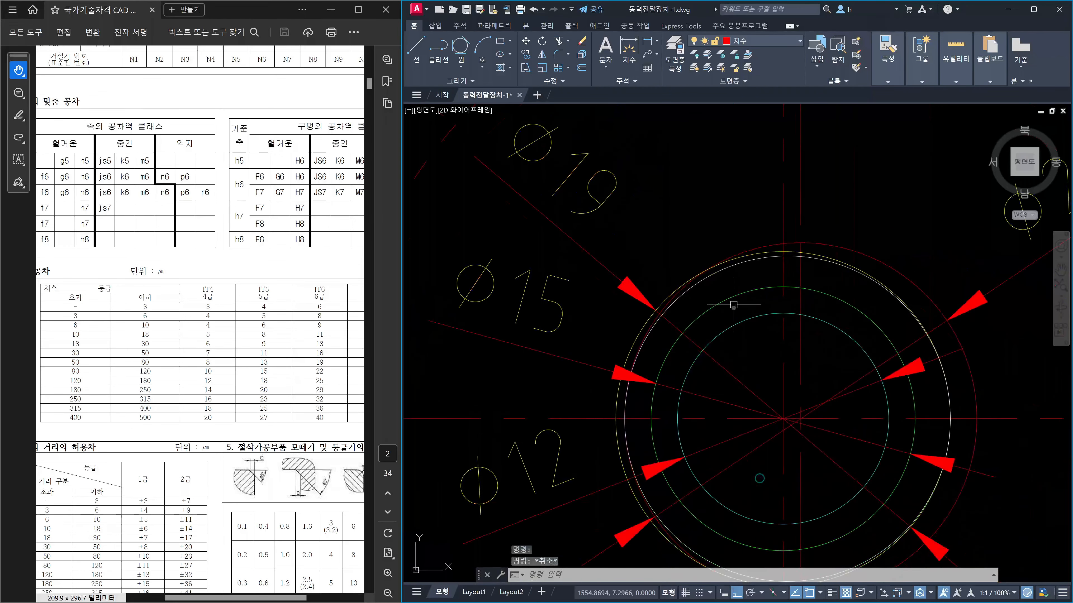
key("Escape")
Trim away the part of the red offset circle outside the yellow circle, using the yellow circle as cutting edge
type("tr")
key("Return")
scroll(736, 258, "up", 2)
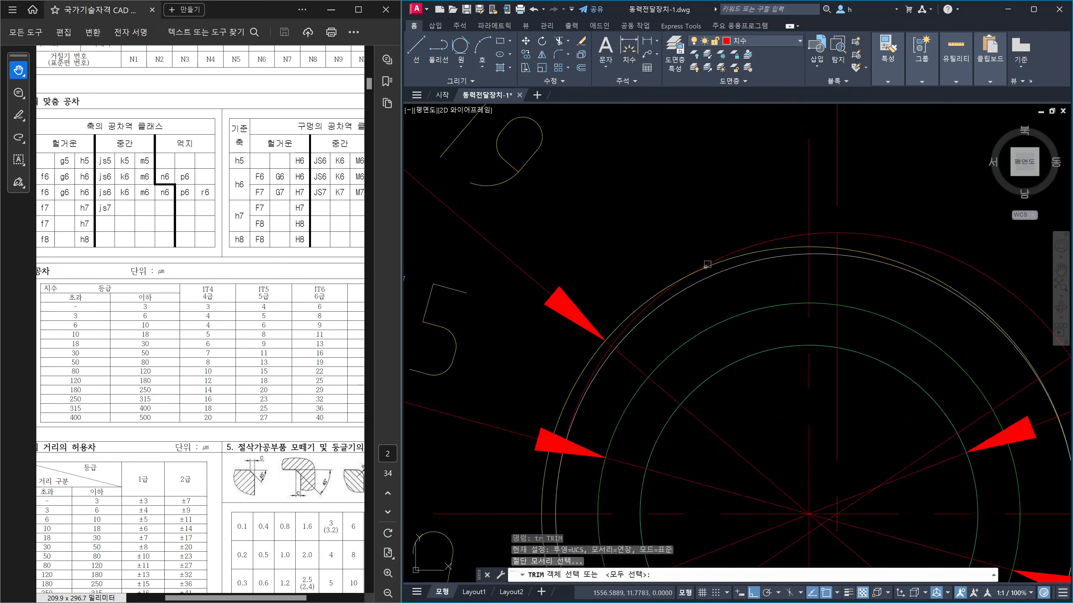
left_click(737, 257)
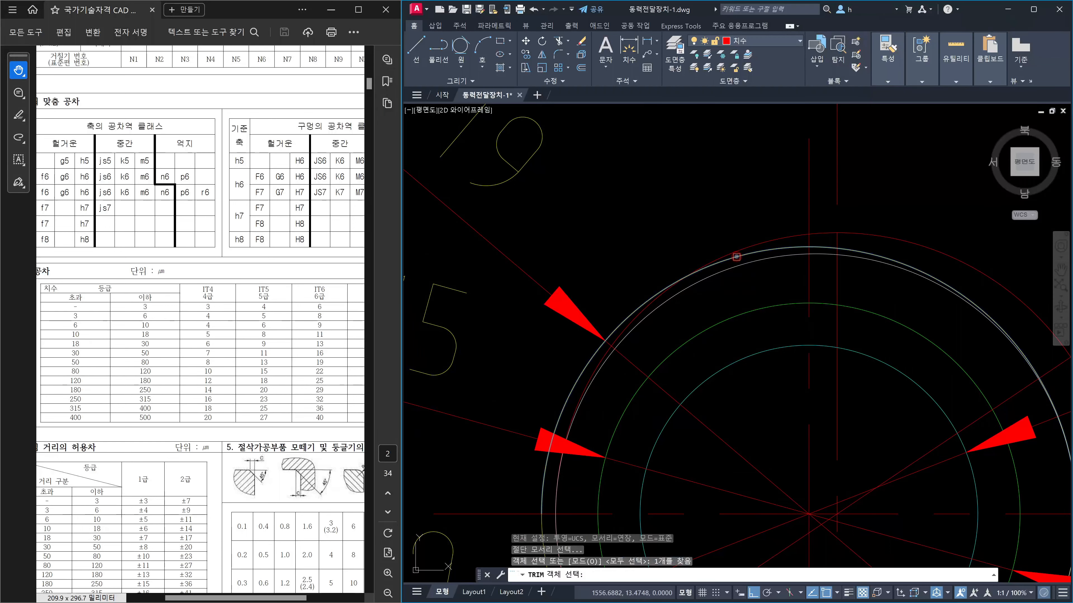
scroll(736, 256, "down", 4)
key("Return")
left_click(794, 251)
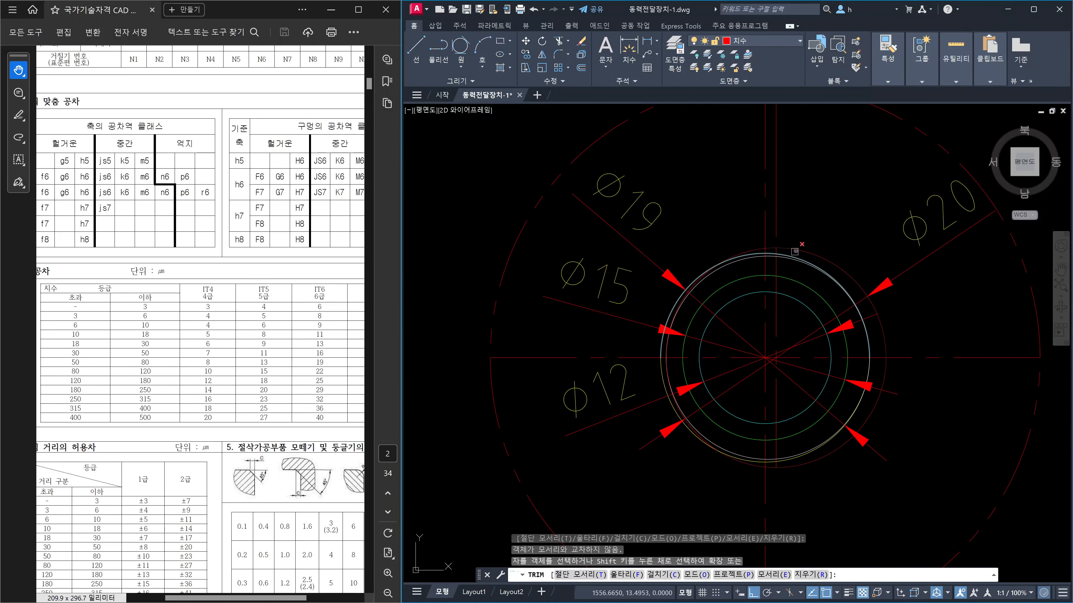
key("Return")
Trim away the left part of the yellow circle that lies outside the red arc, using the arc as cutting edge
key("Return")
scroll(675, 301, "up", 5)
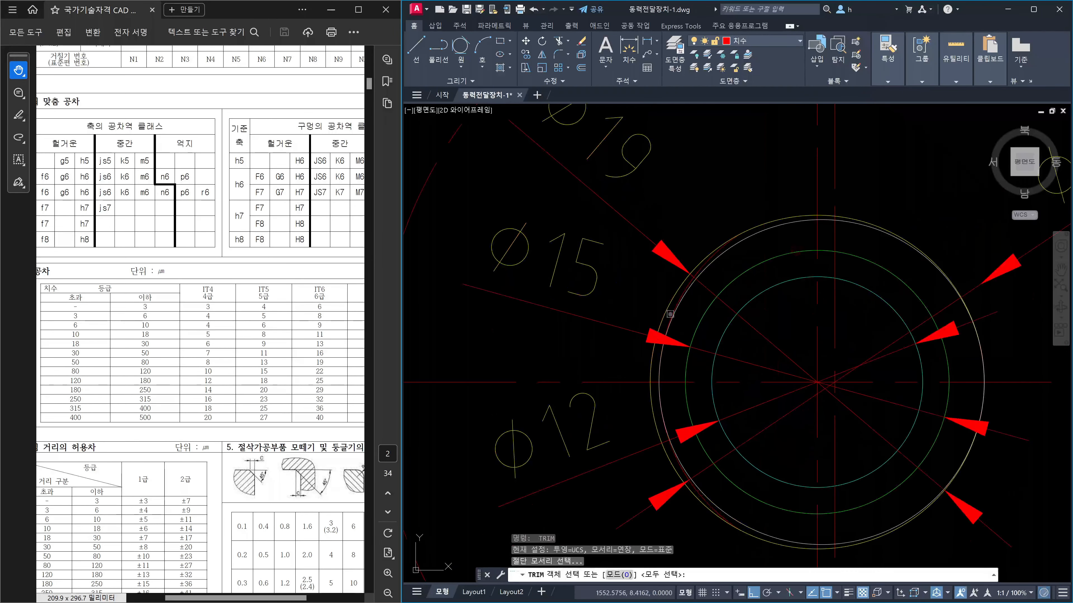
left_click(681, 296)
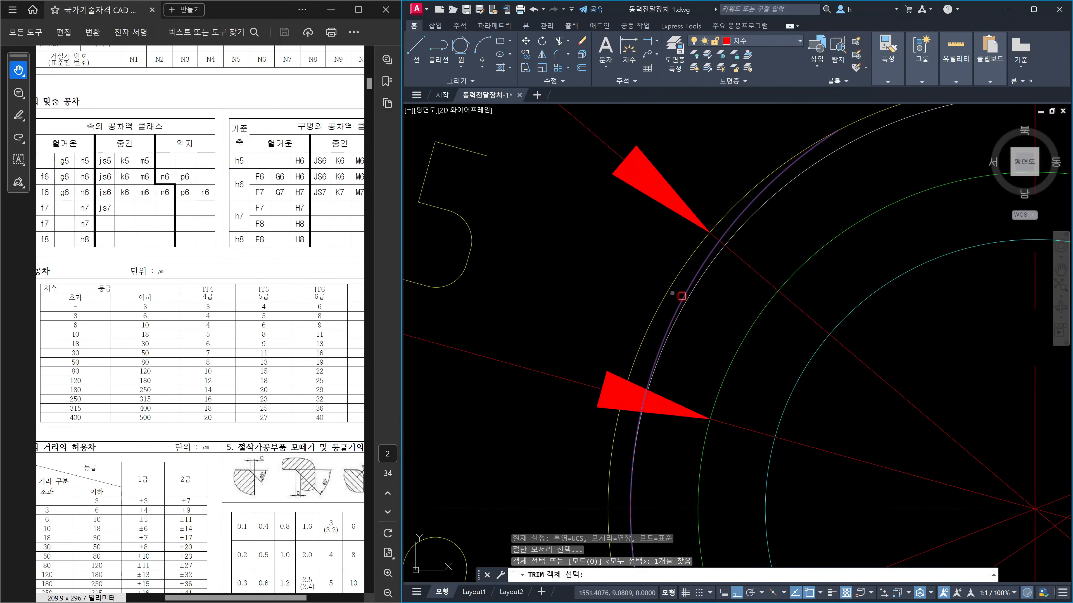
key("Return")
left_click(671, 301)
scroll(641, 420, "down", 2)
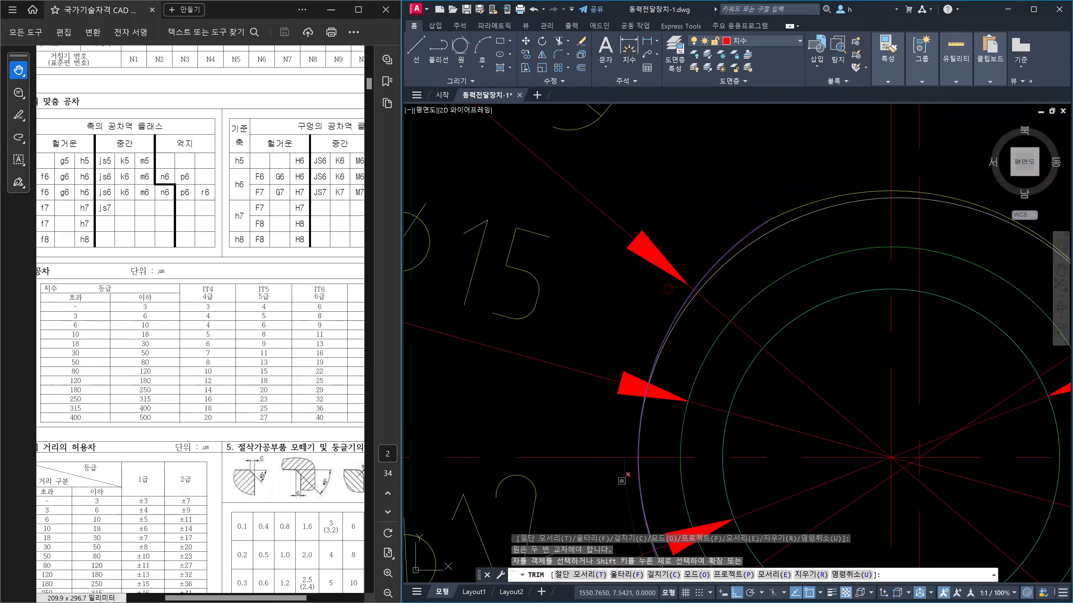
key("Escape")
Highlight the remaining red and yellow arcs together to examine the outline they form
scroll(634, 469, "down", 3)
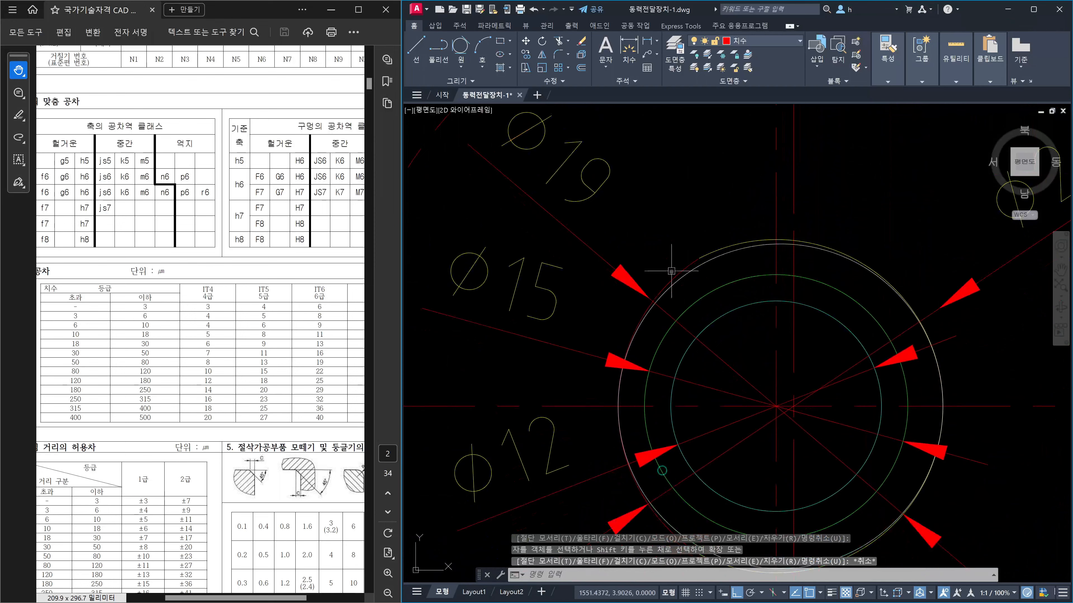
scroll(679, 266, "up", 2)
scroll(694, 243, "down", 2)
left_click(703, 252)
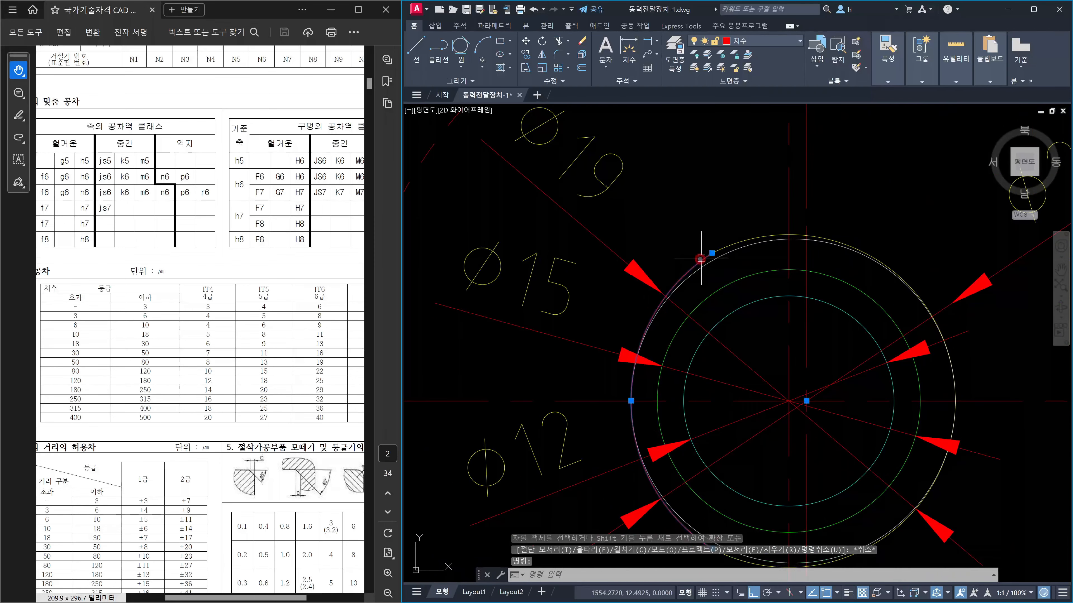
left_click(722, 245)
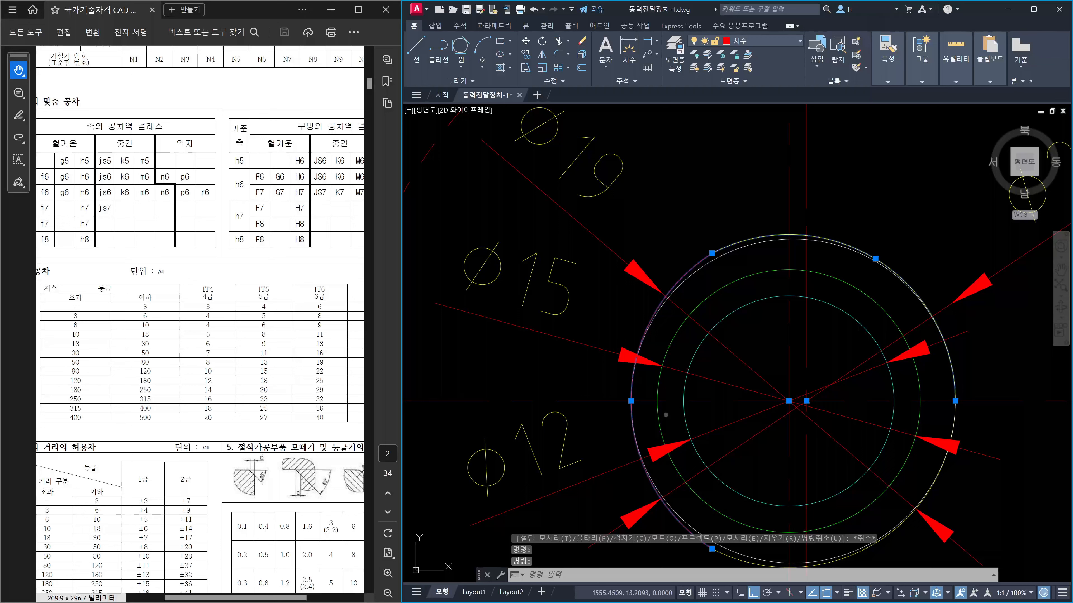
key("Escape")
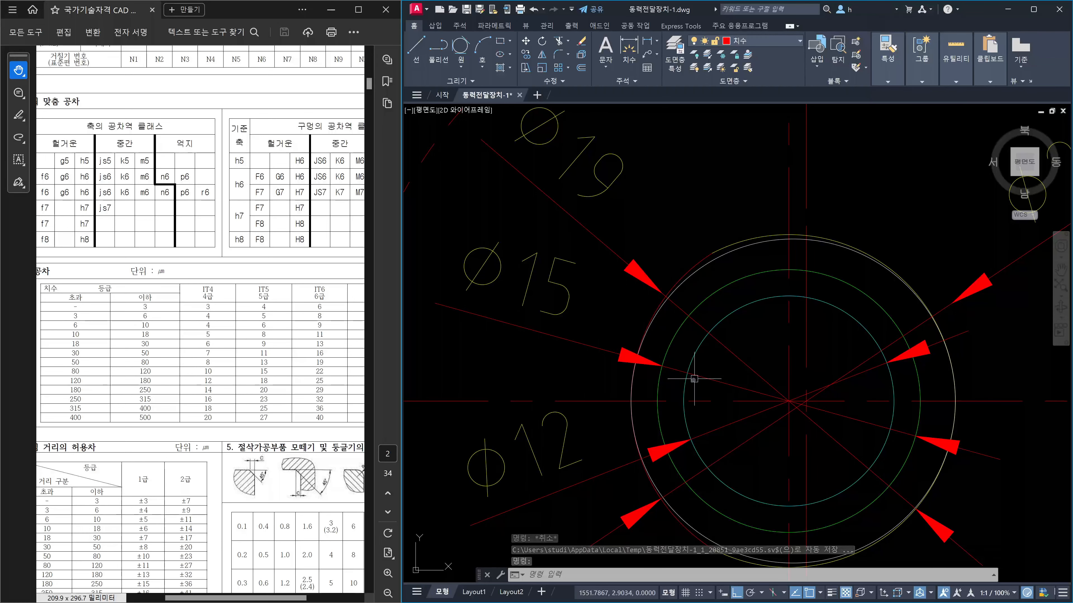
Highlight the white circle and examine its center against the centers of the neighboring circles
left_click(713, 261)
scroll(779, 407, "up", 2)
scroll(788, 409, "up", 2)
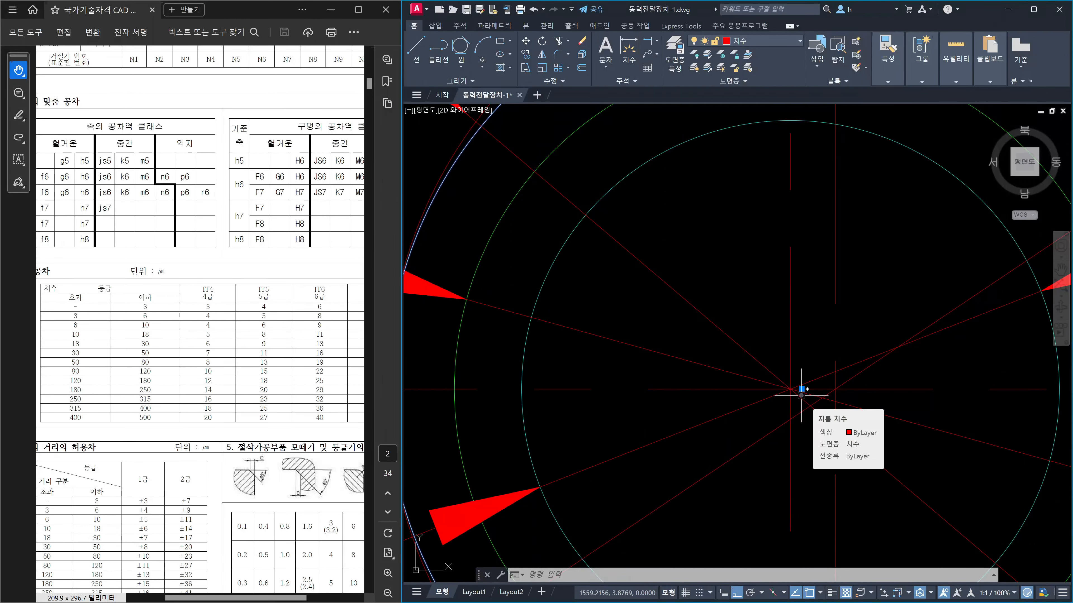
Examine the lowest dimensioned shaft view with its runout tolerances, along with the eccentric circles of the end view
key("Escape")
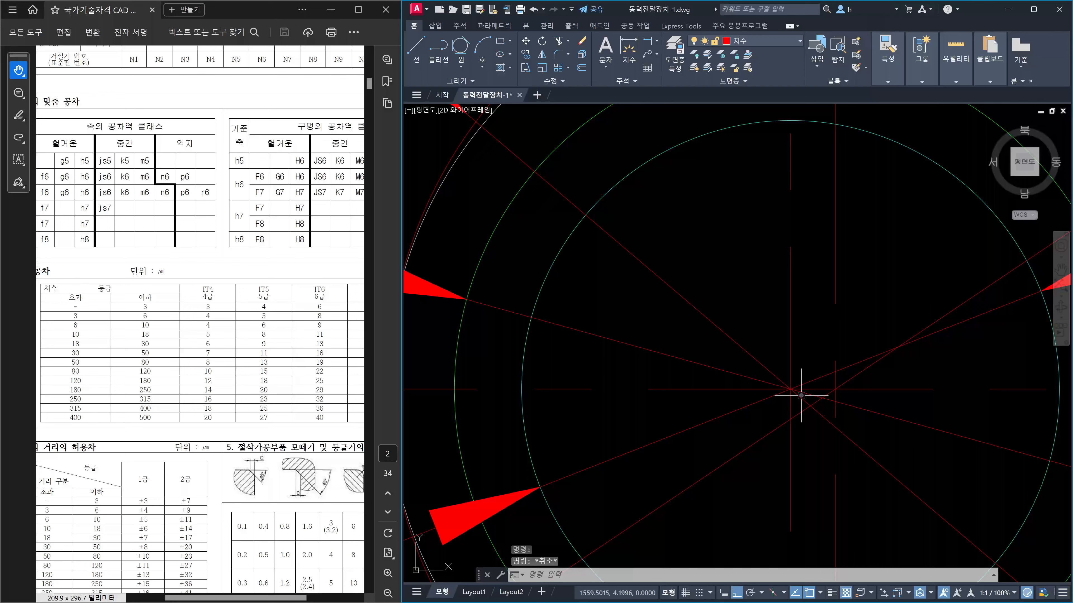
scroll(803, 391, "down", 7)
scroll(862, 392, "down", 4)
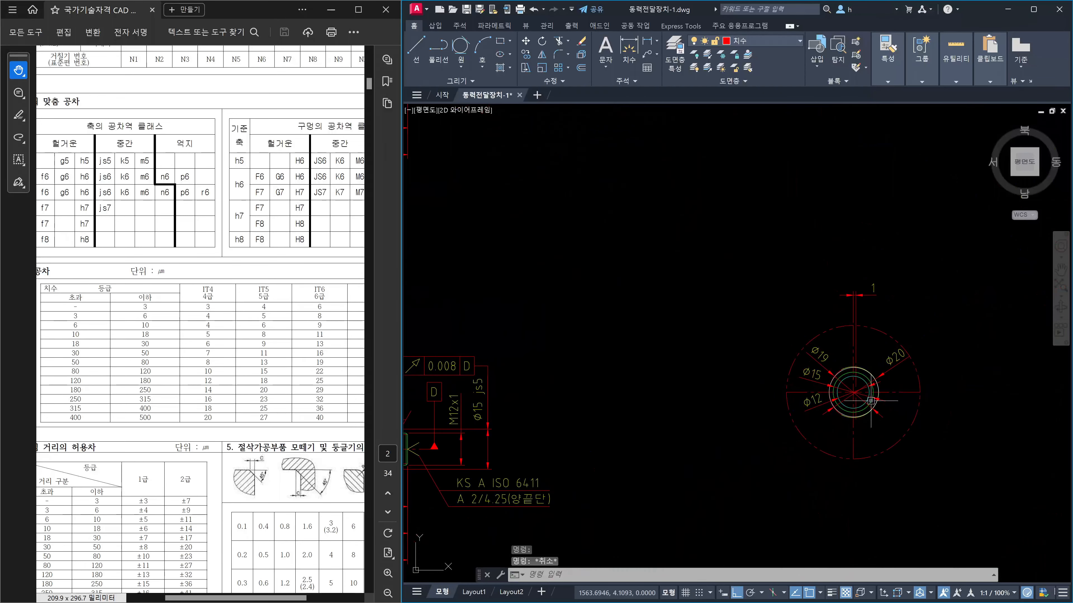
scroll(829, 443, "down", 4)
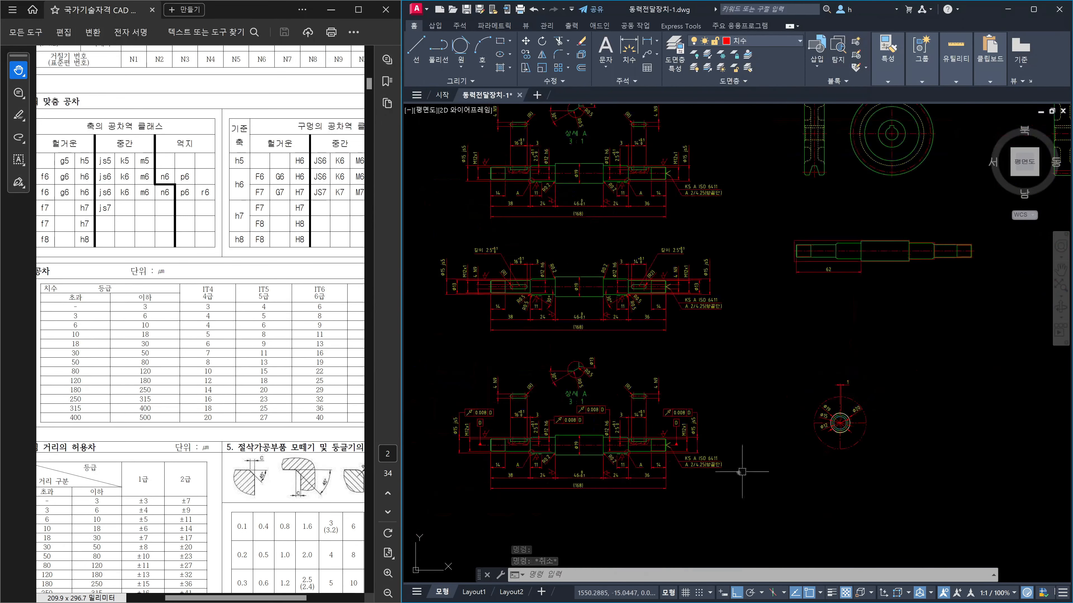
middle_click_drag(738, 474, 784, 428)
scroll(634, 461, "up", 2)
scroll(644, 442, "up", 4)
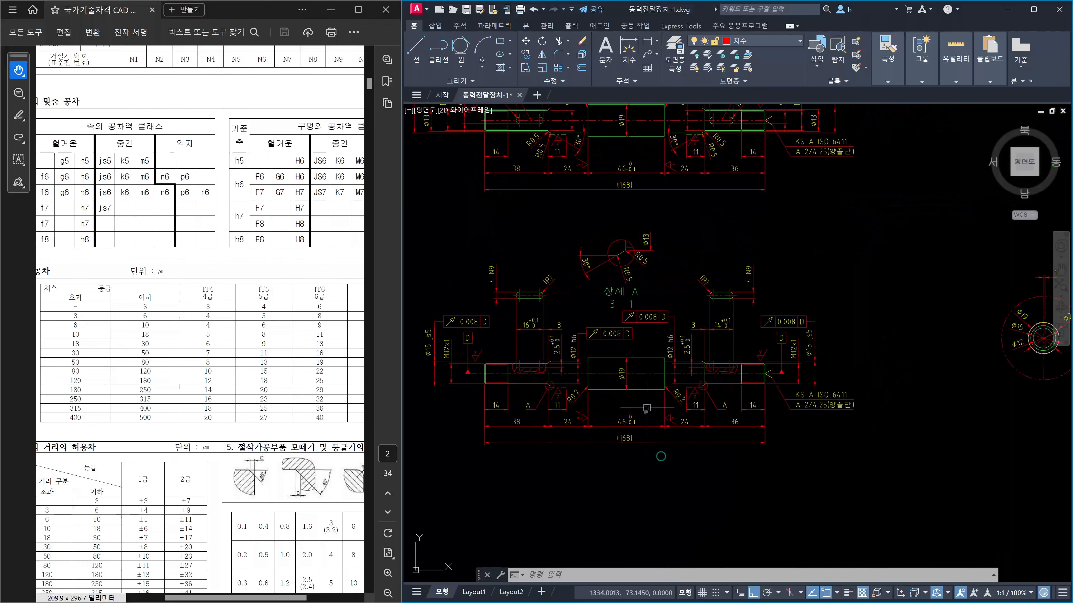
scroll(654, 402, "down", 6)
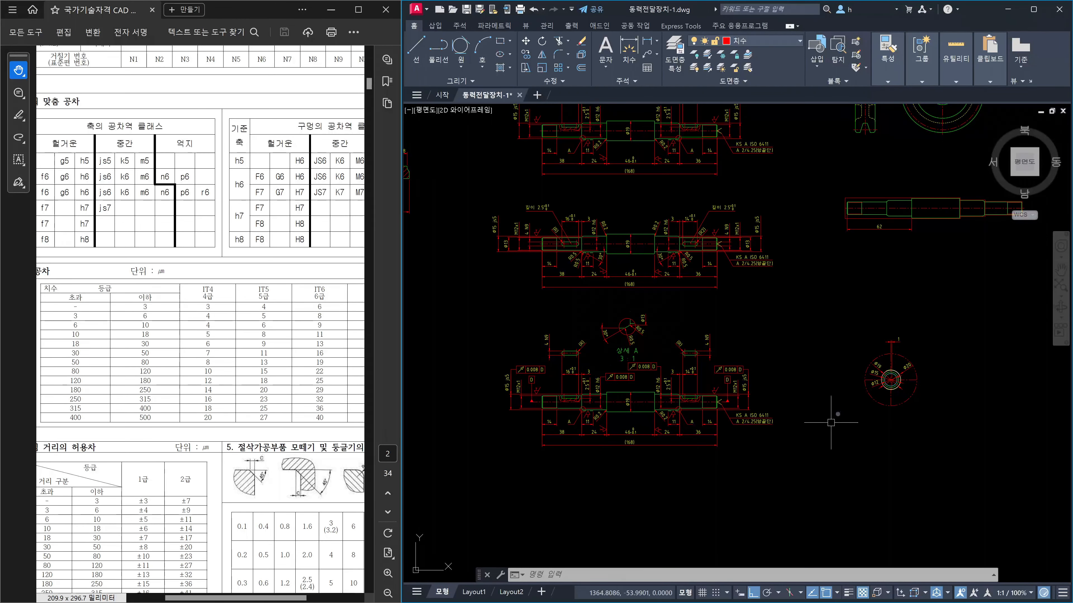
scroll(898, 381, "up", 6)
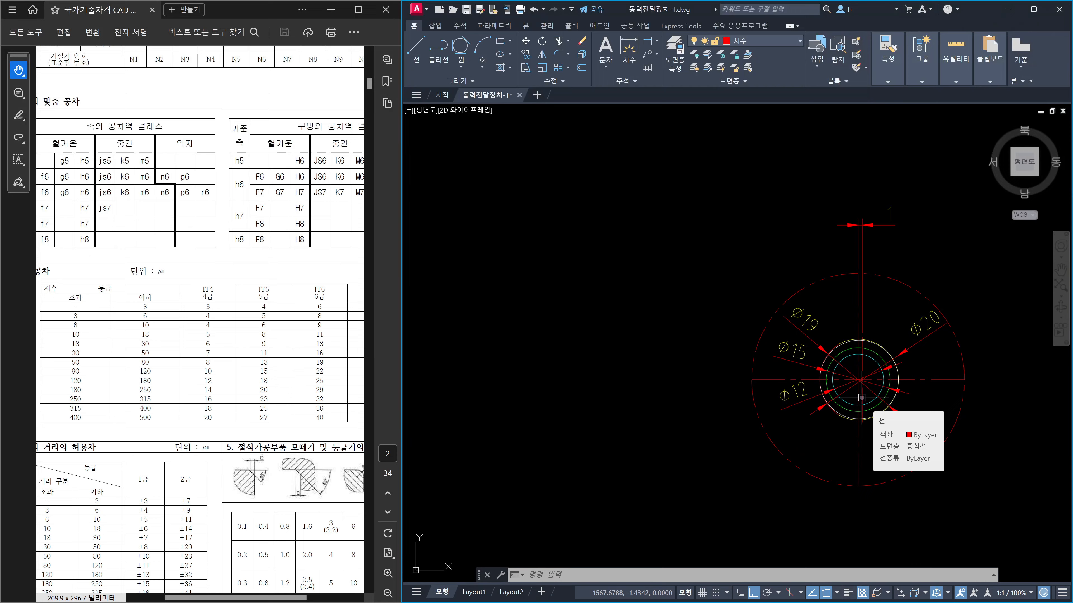
Switch to the Fusion lathe model and examine the chuck's key socket and the three jaws gripping the workpiece
key("alt+Tab")
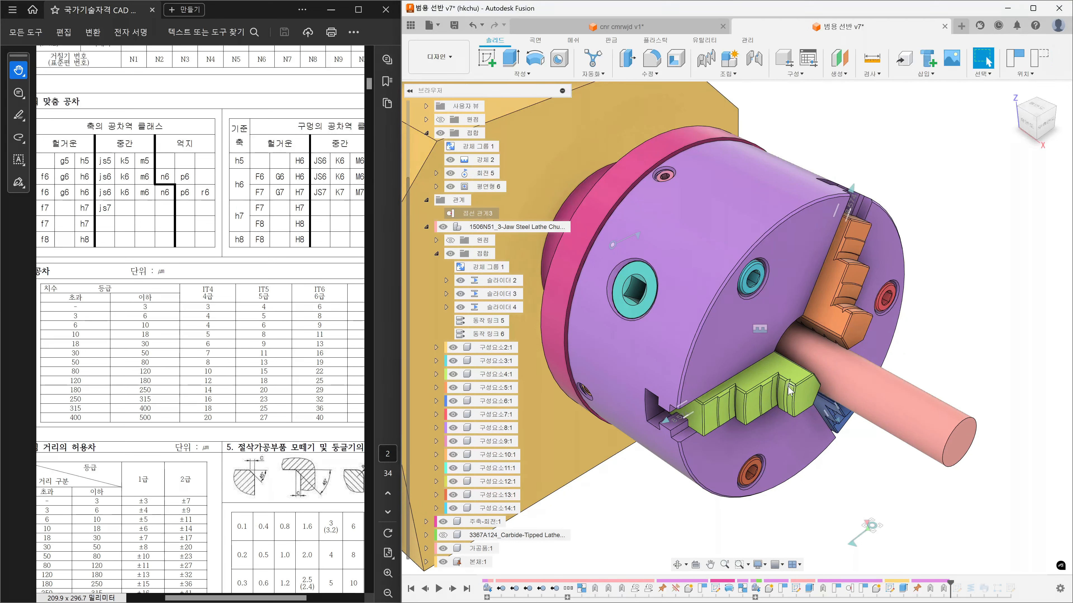
left_click_drag(653, 331, 607, 250)
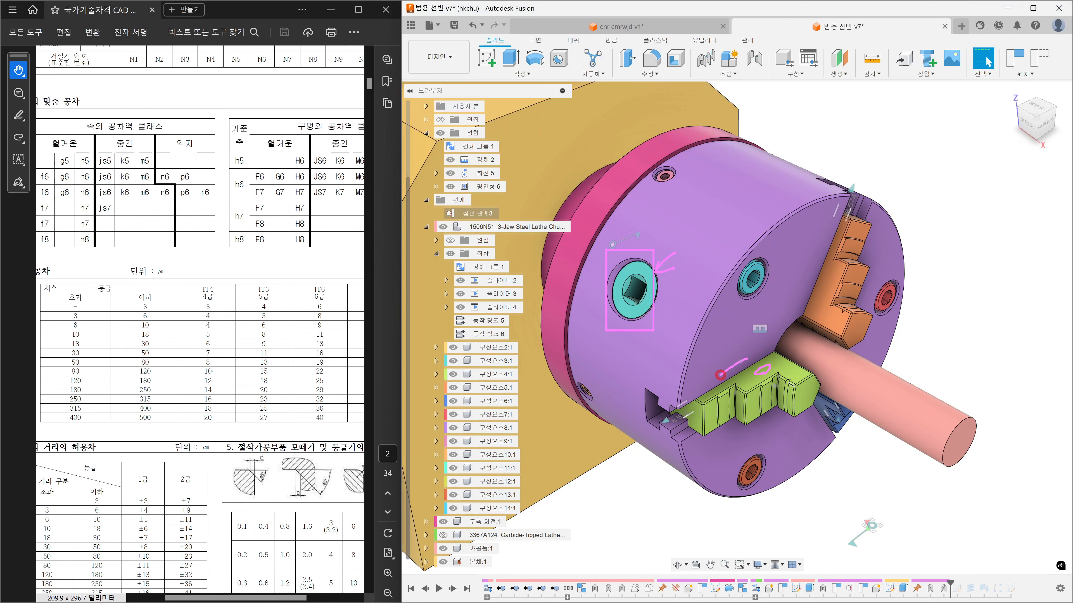
mouse_move(738, 354)
left_mouse_down()
mouse_move(748, 359)
mouse_move(731, 376)
left_mouse_up()
left_click_drag(839, 292, 852, 278)
left_click_drag(772, 398, 772, 397)
left_click_drag(844, 415, 841, 417)
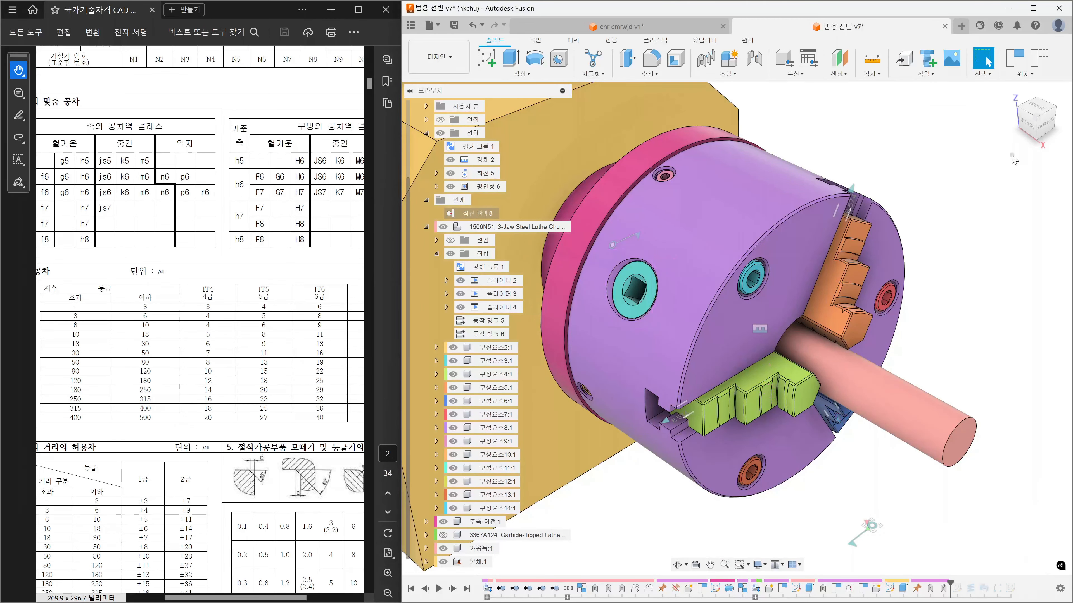
View the chuck face straight on and open its linked jaws by driving the blue jaw's slider joint to about -7.019 mm
left_click(1043, 124)
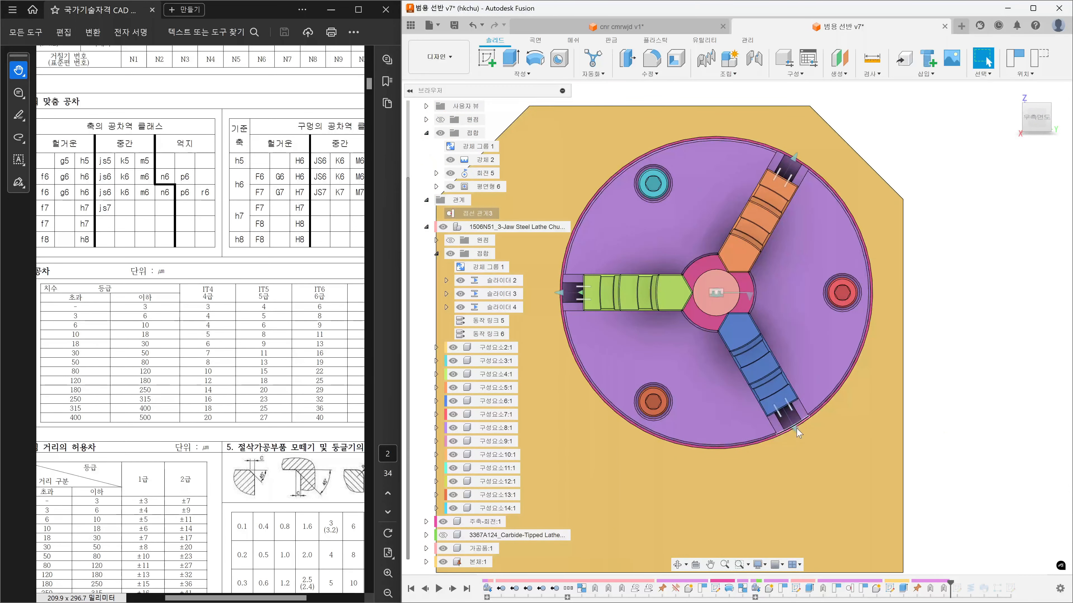
left_click(796, 431)
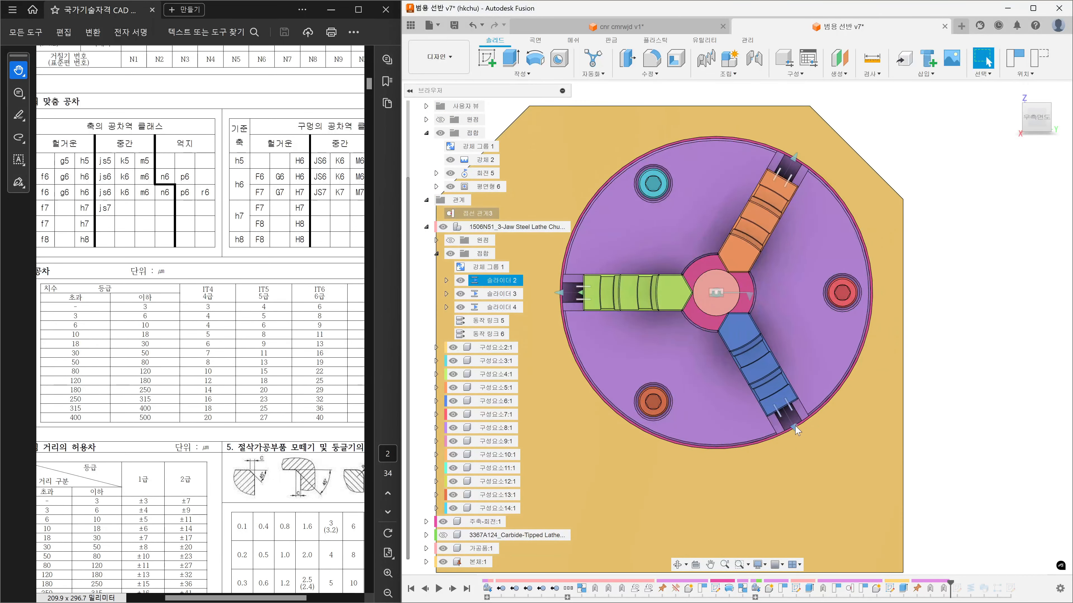
double_click(795, 428)
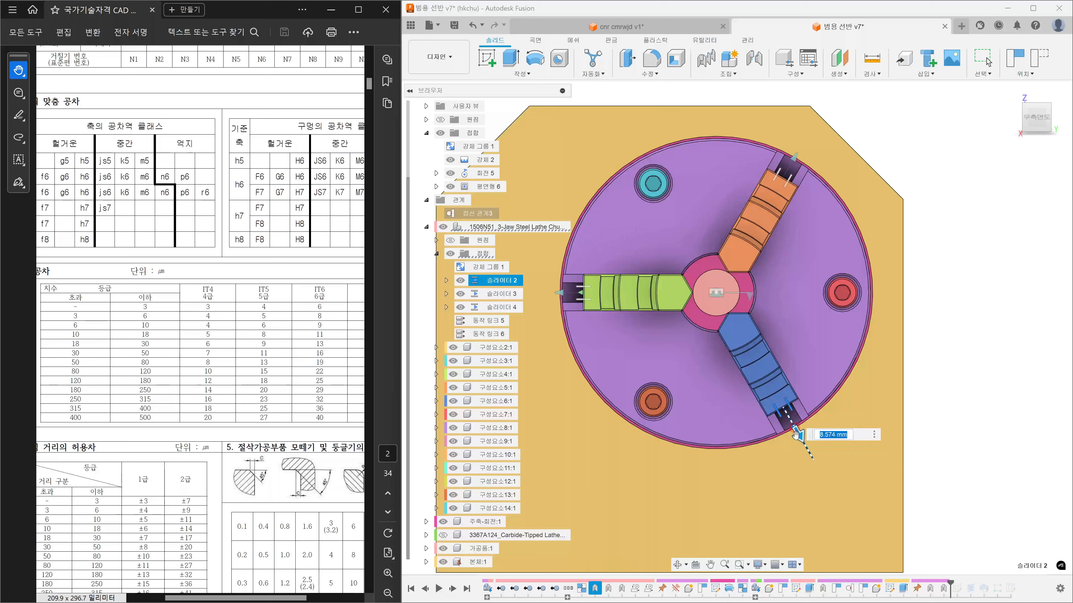
left_click_drag(796, 434, 808, 453)
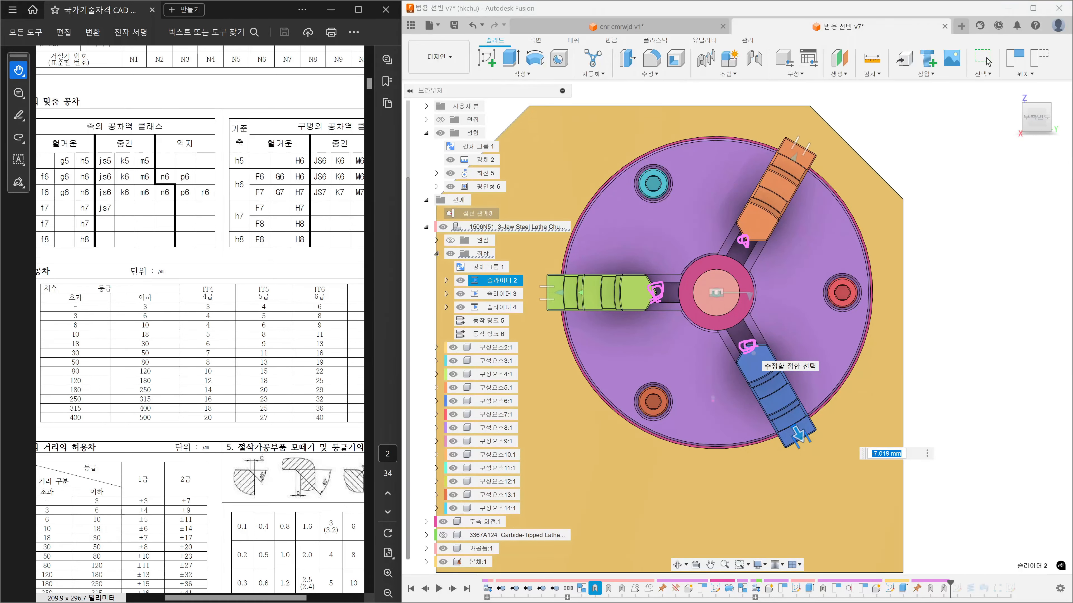
Examine the spacing of the three opened jaws around the workpiece and cancel the slider joint movement
mouse_move(757, 251)
left_mouse_down()
mouse_move(781, 296)
mouse_move(764, 325)
left_mouse_up()
left_click_drag(656, 307, 716, 352)
mouse_move(735, 231)
left_mouse_down()
mouse_move(673, 213)
mouse_move(653, 259)
left_mouse_up()
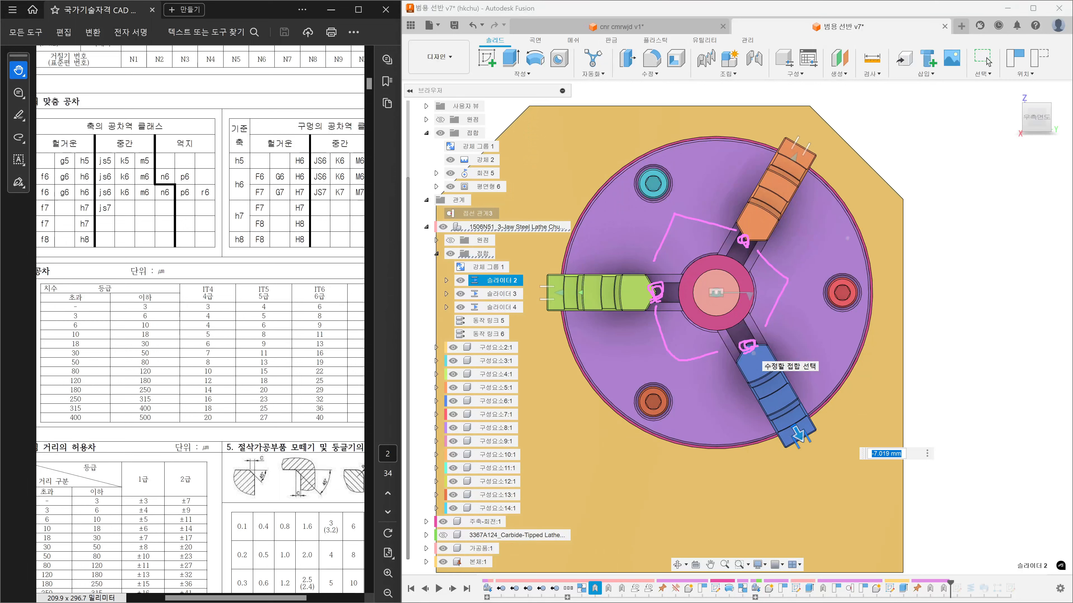
mouse_move(847, 233)
left_mouse_down()
mouse_move(864, 254)
mouse_move(853, 302)
left_mouse_up()
mouse_move(888, 255)
left_mouse_down()
mouse_move(915, 269)
mouse_move(908, 294)
left_mouse_up()
left_click_drag(966, 374, 891, 389)
mouse_move(879, 381)
left_mouse_down()
mouse_move(898, 360)
mouse_move(917, 394)
left_mouse_up()
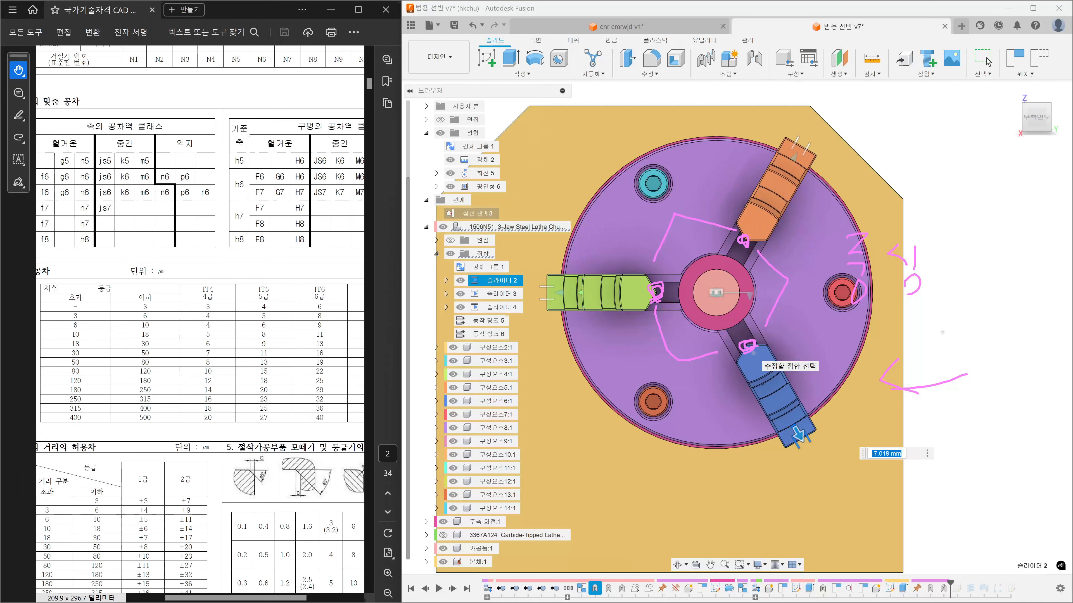
left_click_drag(935, 320, 949, 355)
left_click_drag(967, 320, 930, 367)
key("Escape")
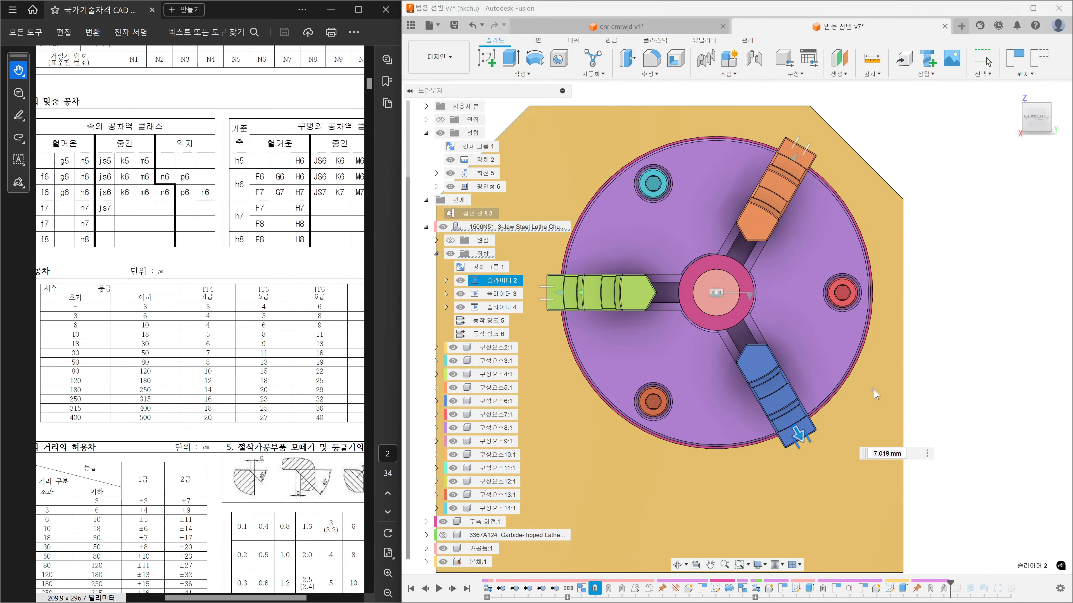
left_click(874, 390)
key("Escape")
left_click(951, 386)
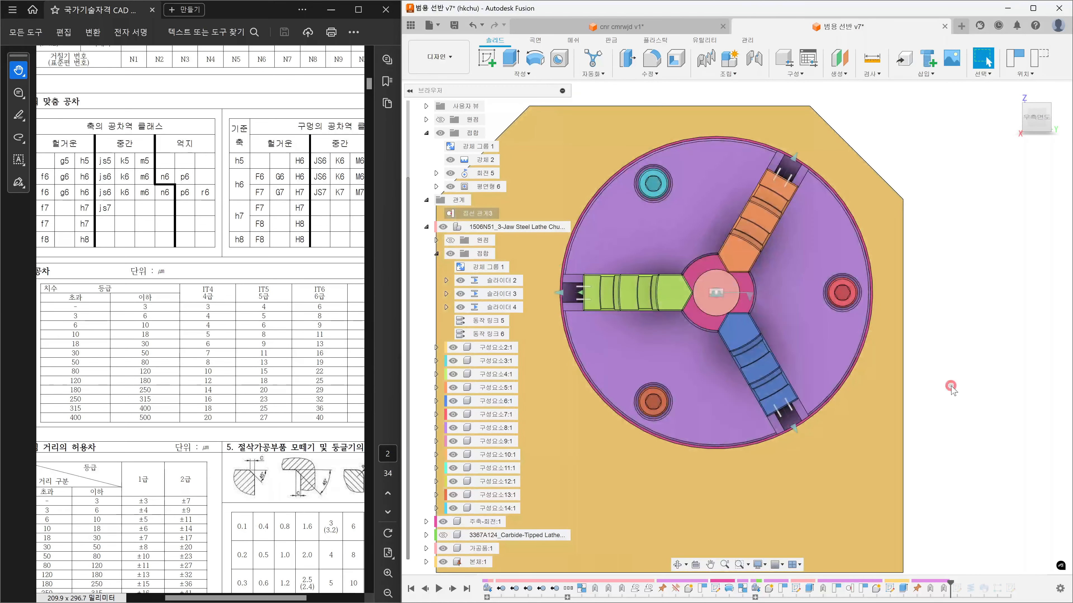
Suppress the chuck's two motion links, 동작 링크 5 and 동작 링크 6
right_click(486, 321)
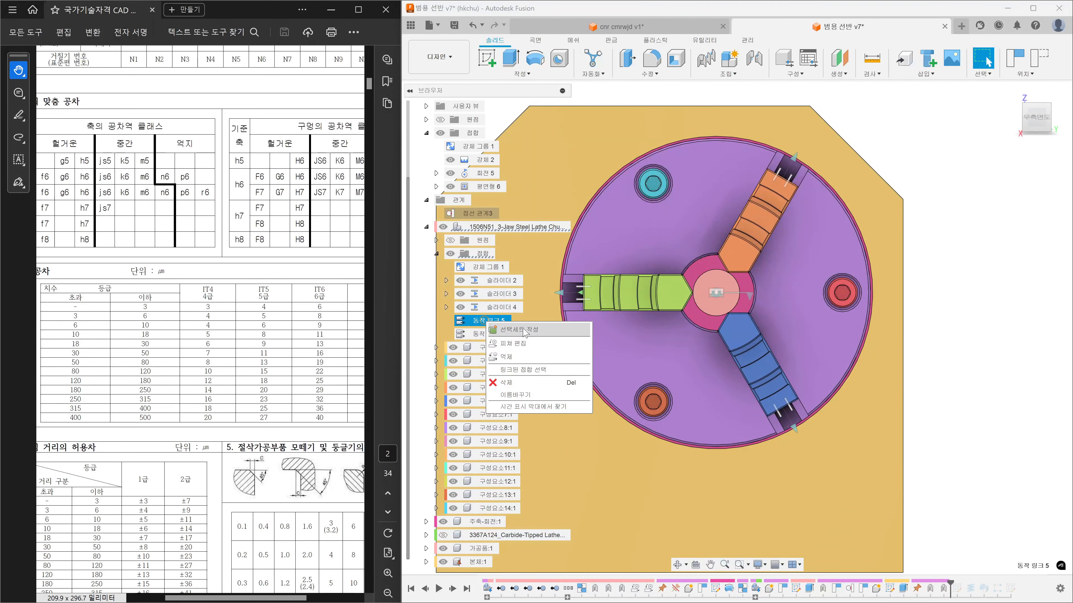
left_click(498, 333)
right_click(499, 334)
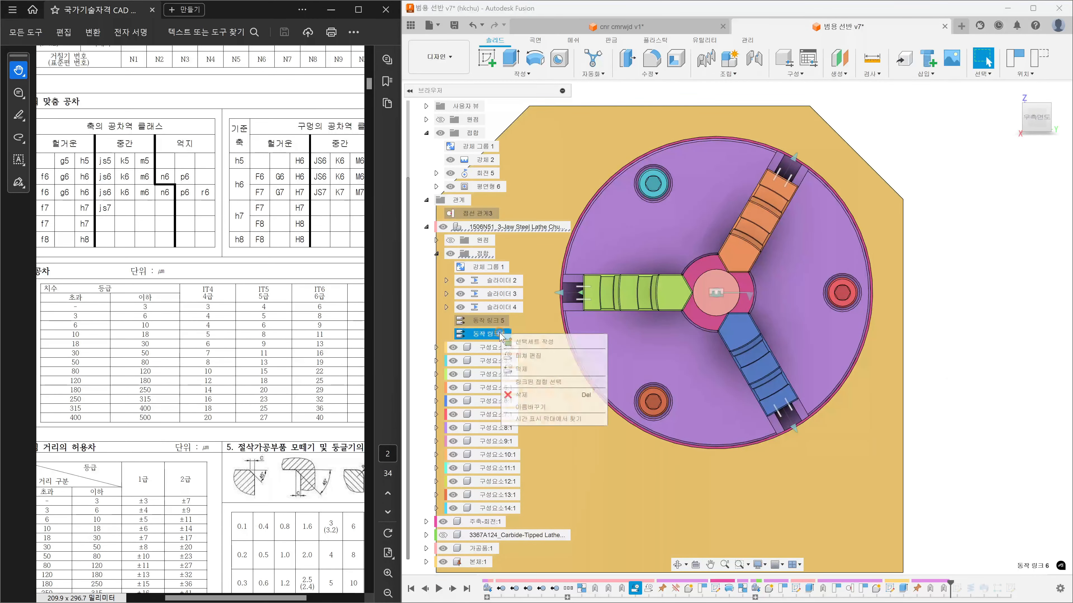
left_click(529, 369)
left_click(918, 400)
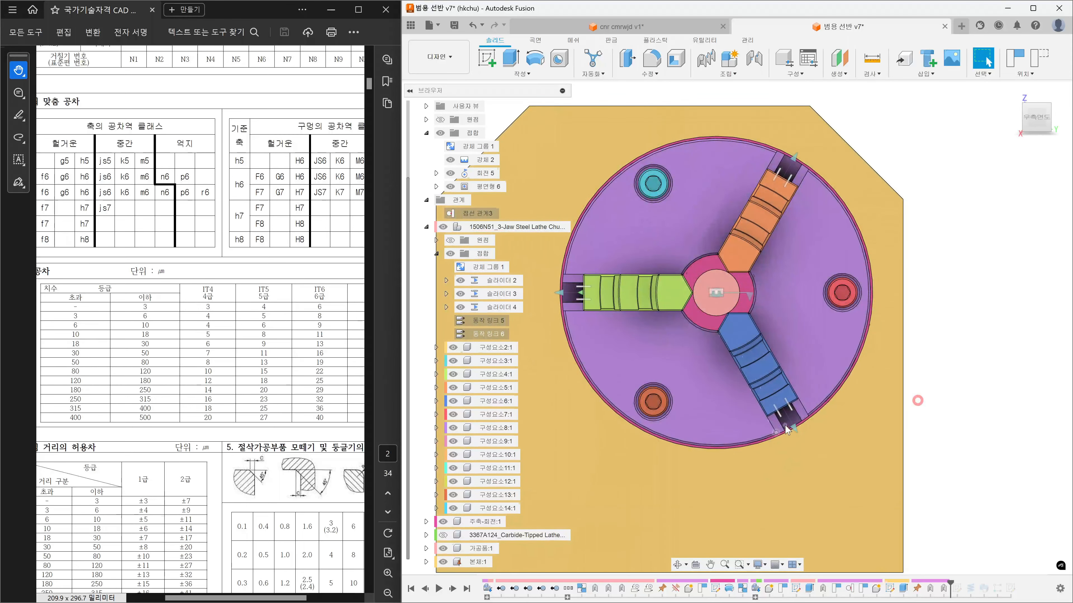
Drive the blue jaw's slider joint outward to about -8.387 mm and examine its position against the other two jaws
double_click(793, 427)
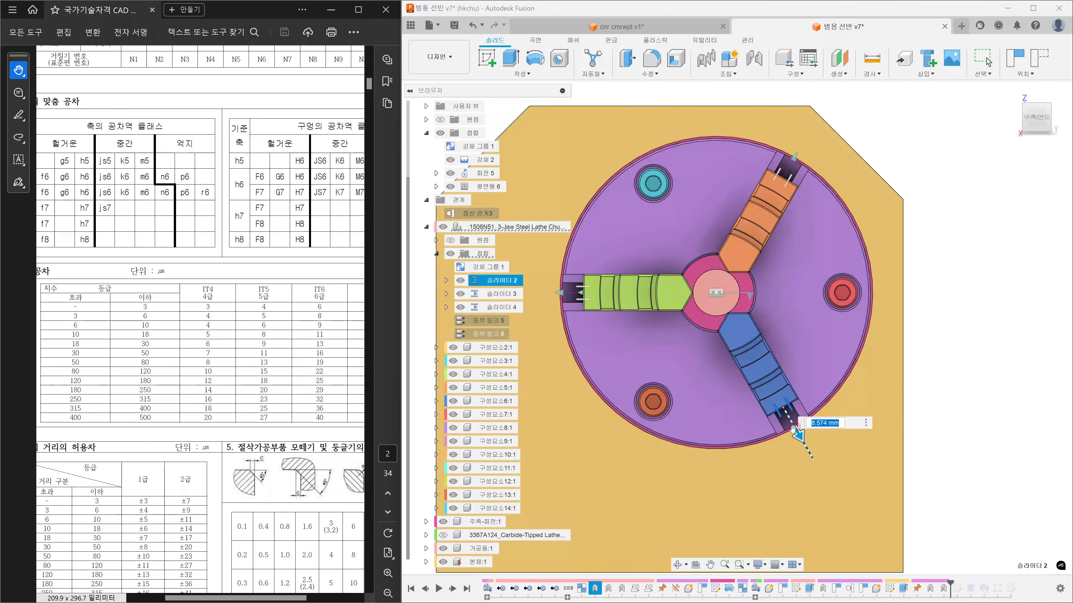
left_click_drag(793, 428, 809, 456)
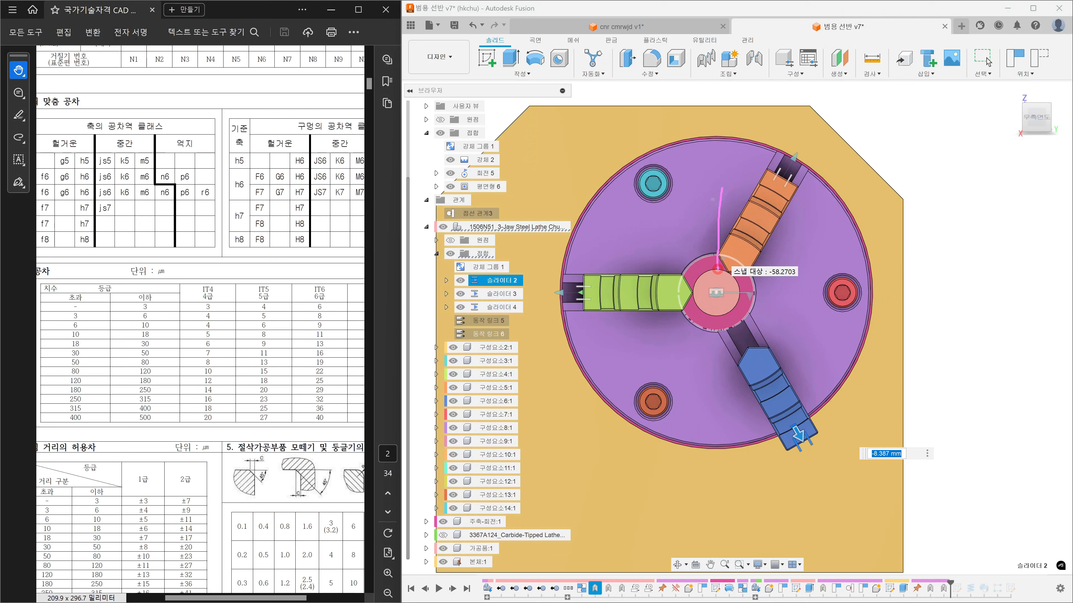
left_click_drag(713, 190, 705, 256)
mouse_move(697, 153)
left_mouse_down()
mouse_move(712, 157)
mouse_move(717, 142)
left_mouse_up()
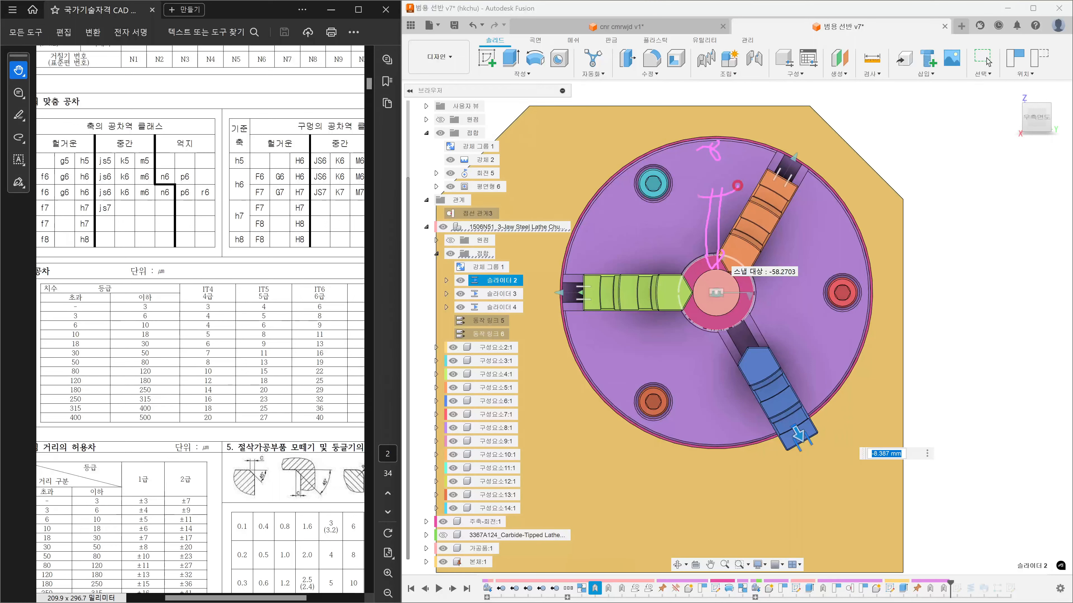
mouse_move(720, 194)
left_mouse_down()
mouse_move(738, 185)
mouse_move(721, 157)
mouse_move(747, 139)
left_mouse_up()
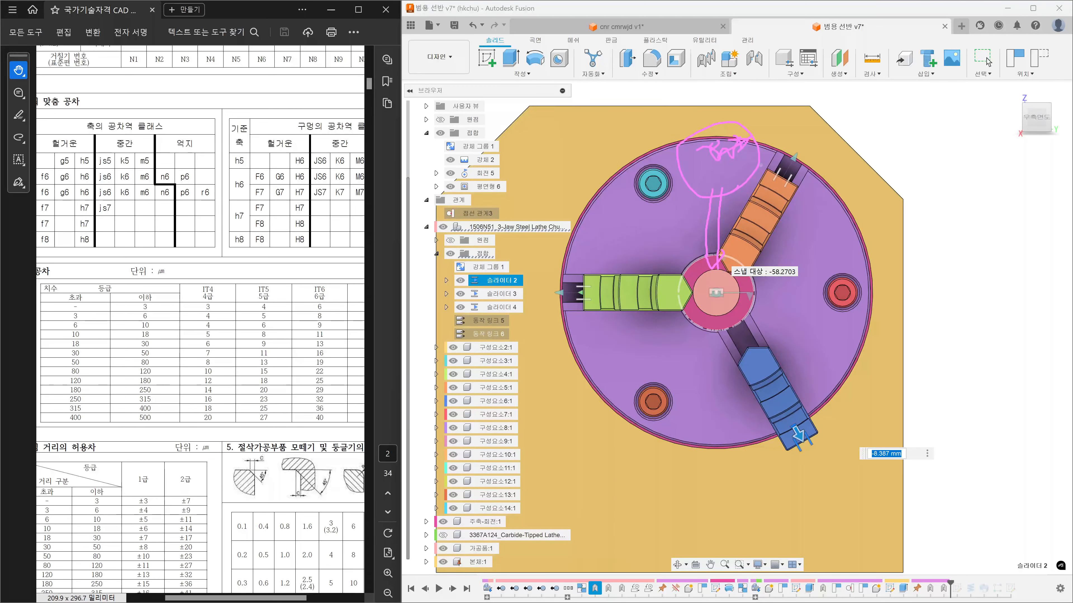
left_click_drag(766, 350, 746, 367)
mouse_move(692, 292)
left_mouse_down()
mouse_move(678, 306)
mouse_move(692, 277)
mouse_move(674, 299)
left_mouse_up()
left_click_drag(726, 255, 743, 244)
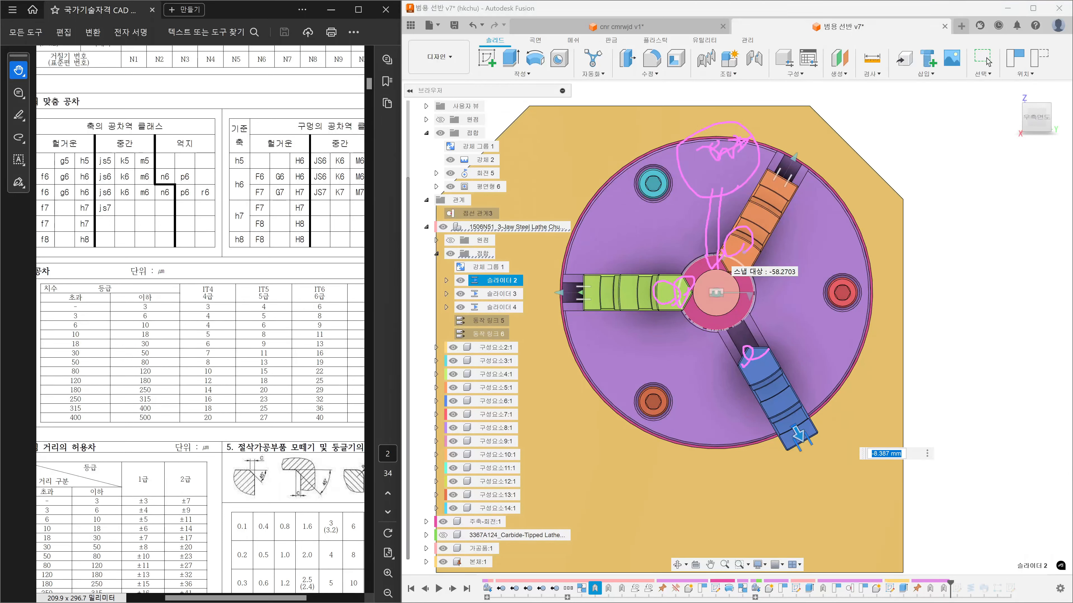
mouse_move(883, 226)
left_mouse_down()
mouse_move(835, 252)
mouse_move(835, 265)
left_mouse_up()
key("Escape")
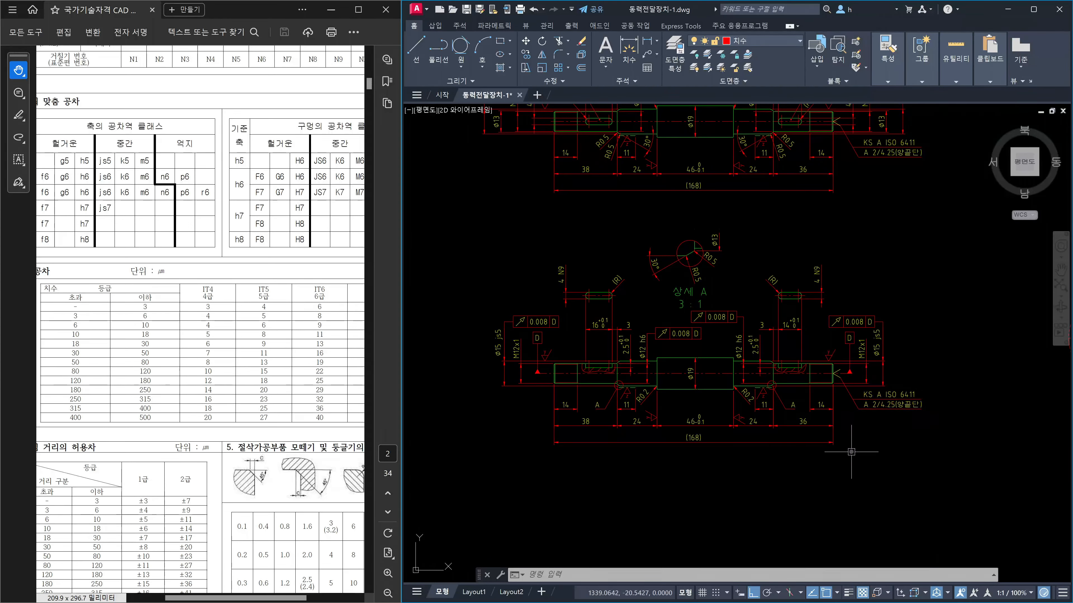
Return to the AutoCAD drawing and examine the lowest shaft view's ends, Ø19 middle section and runout tolerances against datum D
scroll(839, 379, "up", 2)
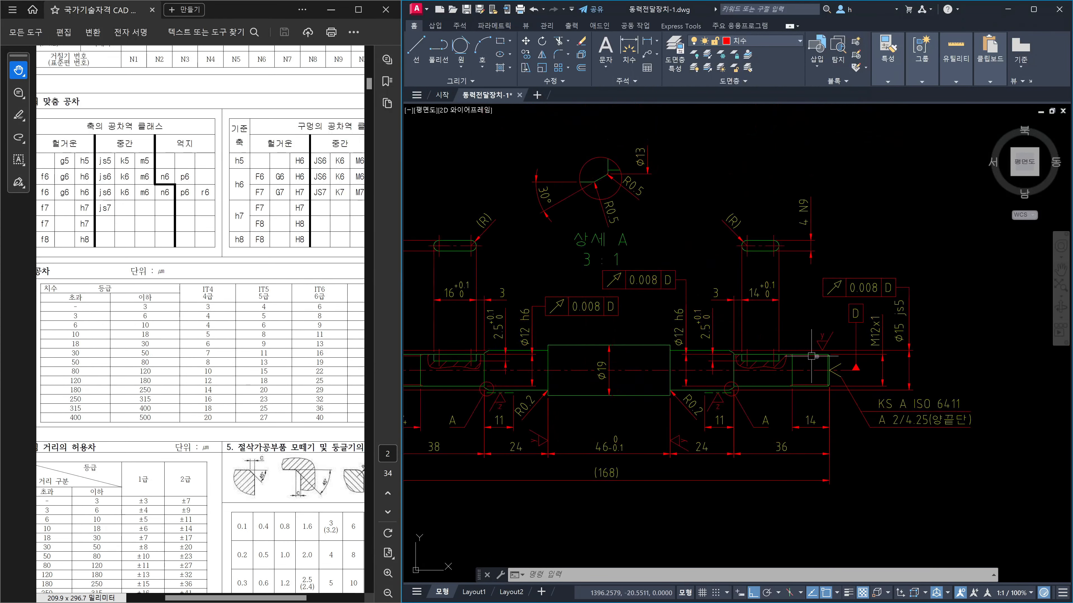
scroll(818, 372, "up", 4)
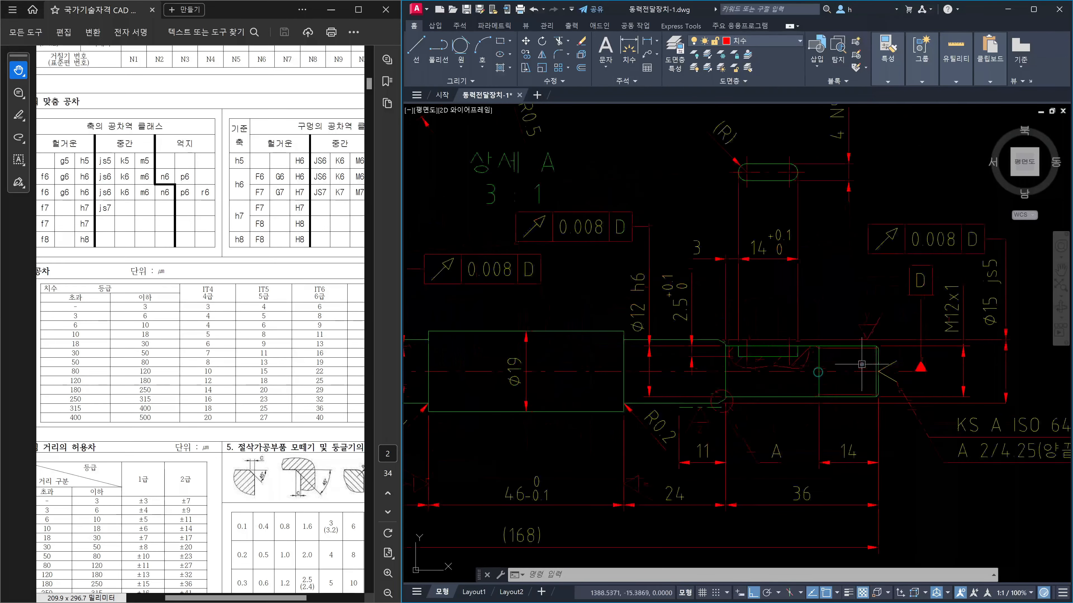
scroll(840, 369, "down", 4)
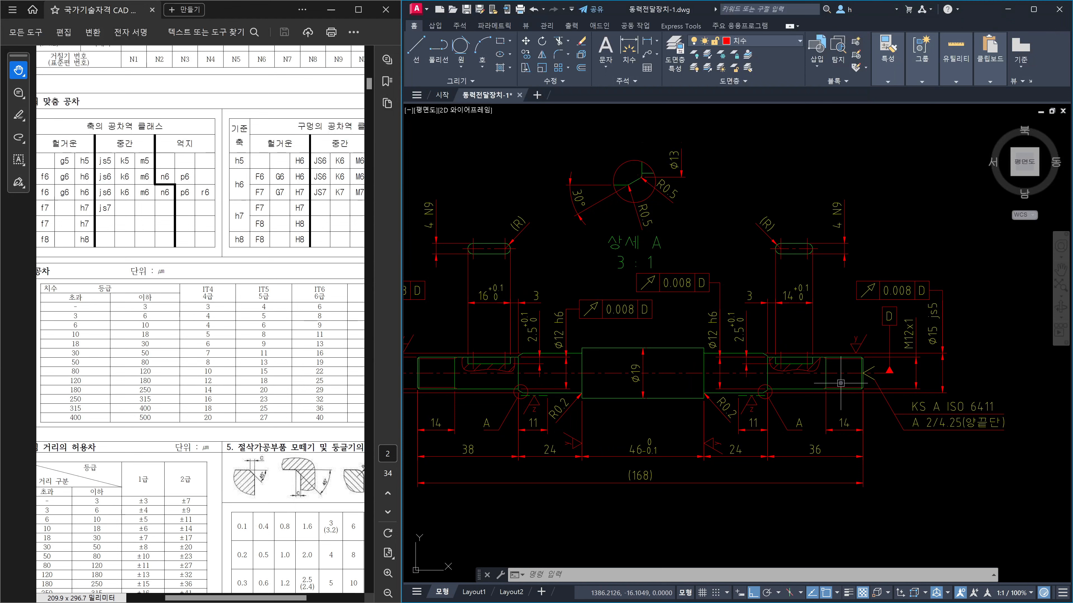
middle_click_drag(492, 313, 739, 334)
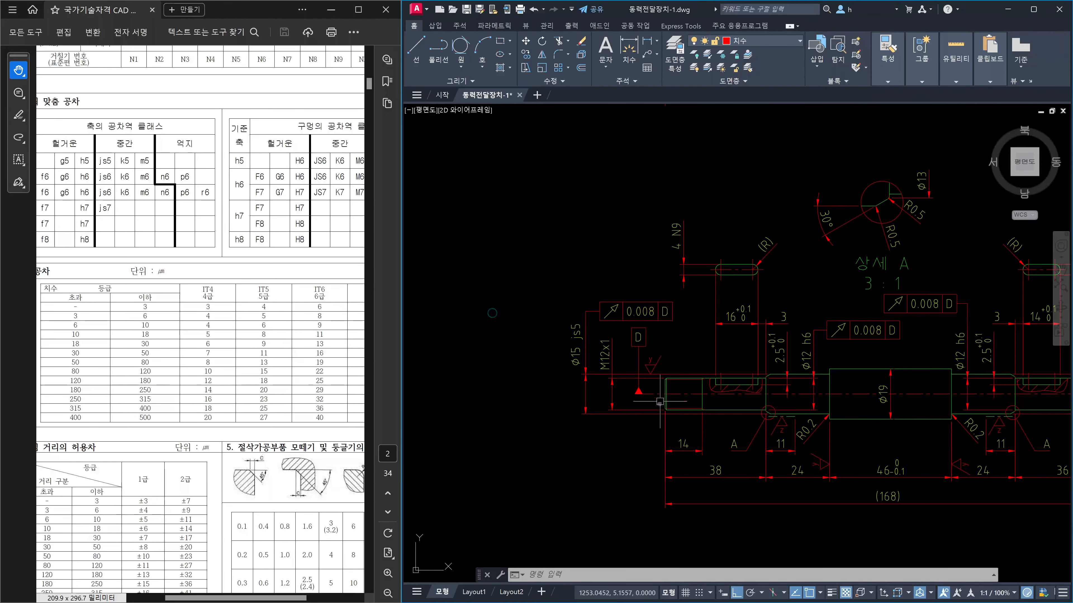
middle_click_drag(905, 399, 745, 372)
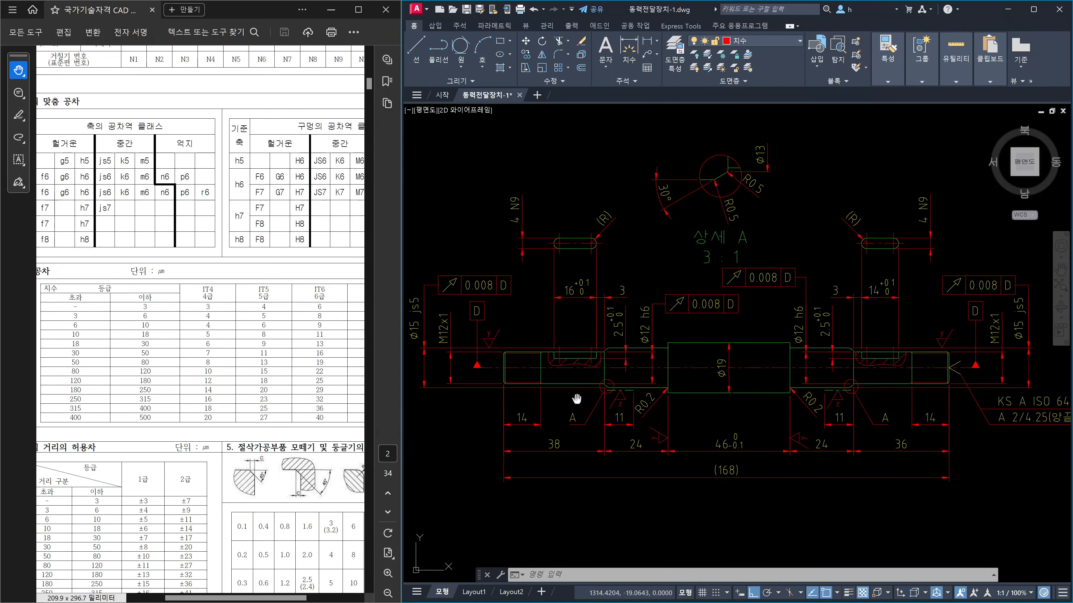
middle_click_drag(578, 401, 628, 399)
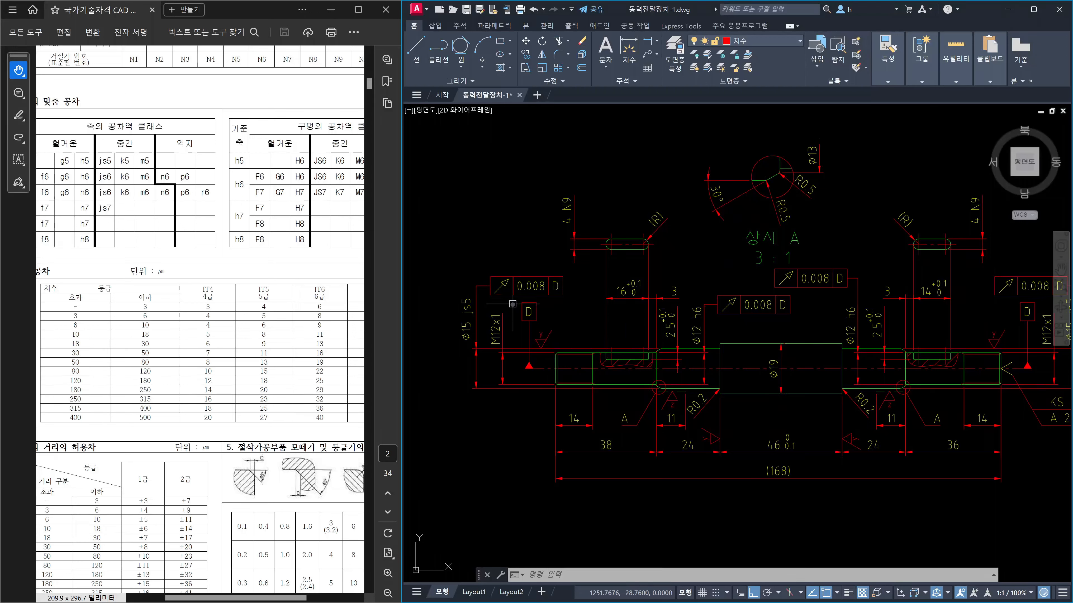
scroll(804, 237, "down", 5)
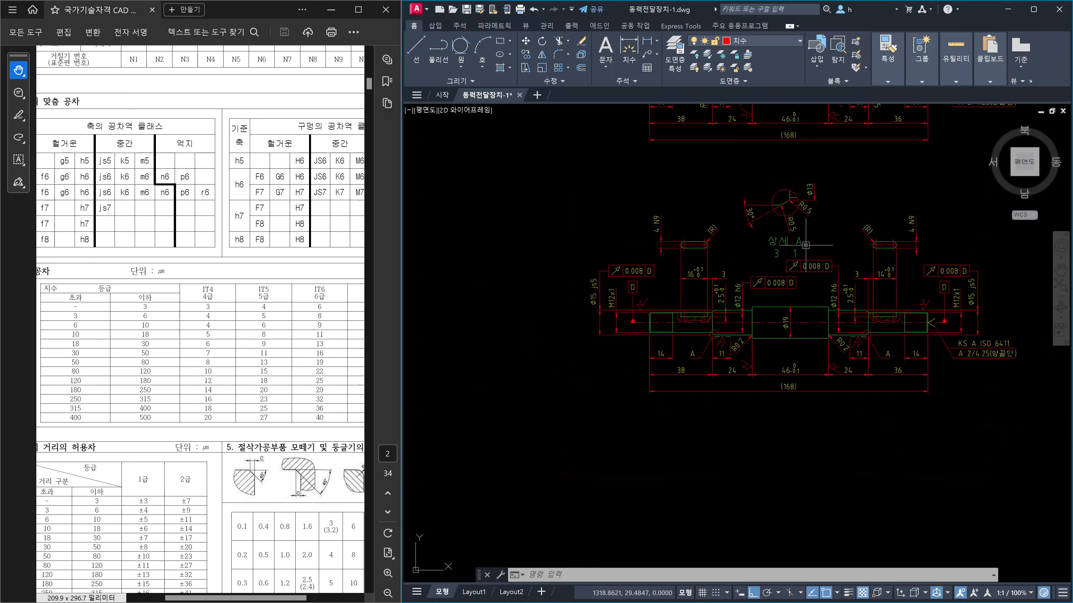
middle_click_drag(778, 301, 631, 315)
middle_click_drag(792, 307, 765, 310)
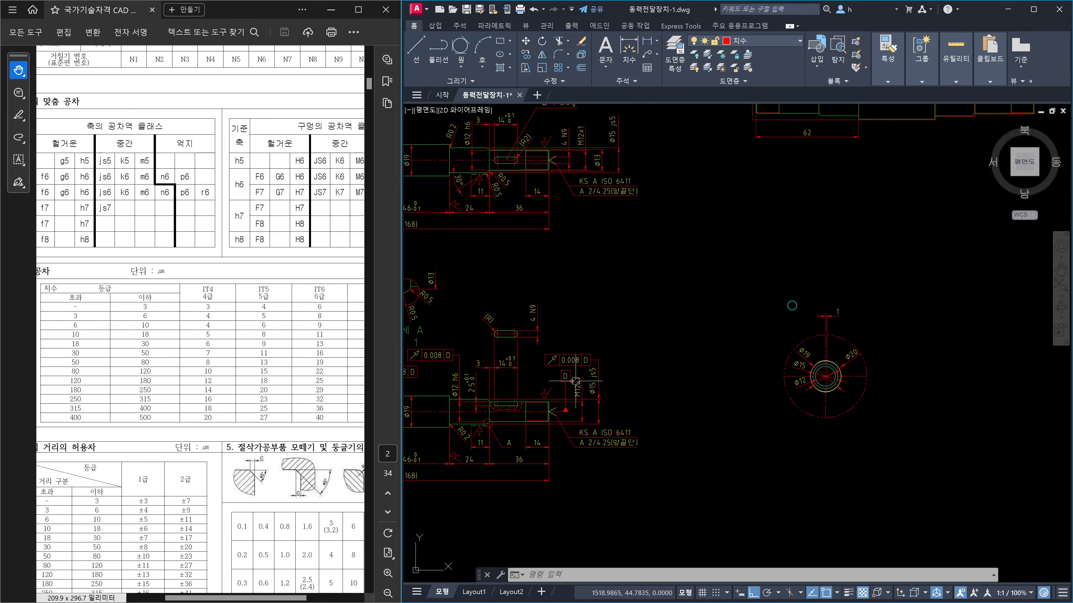
middle_click_drag(553, 380, 750, 340)
scroll(646, 380, "up", 4)
key("Escape")
key("Escape")
middle_click_drag(625, 387, 651, 379)
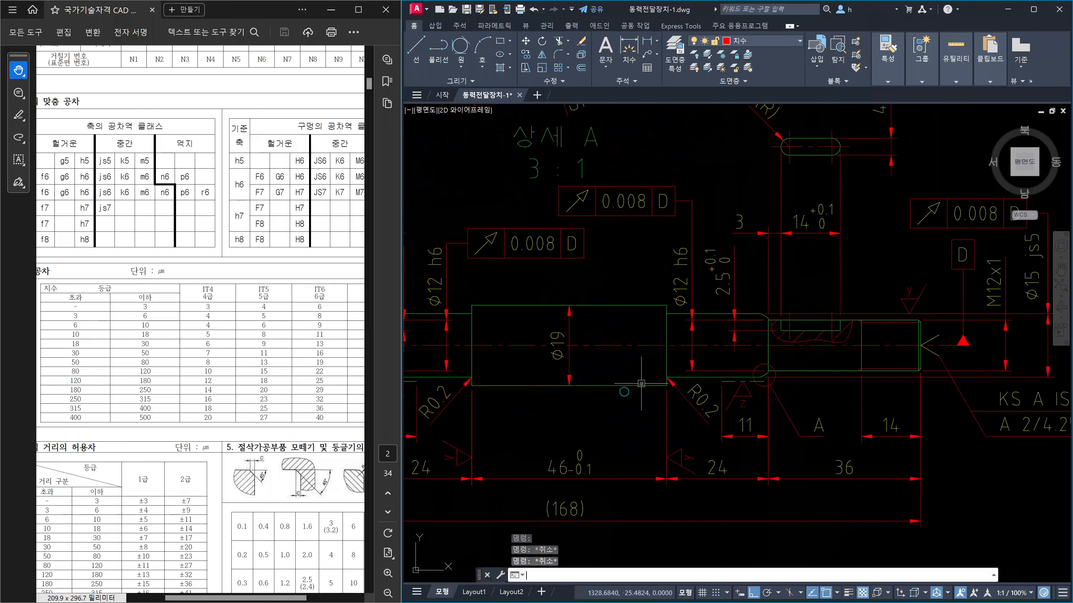
type("co")
key("Return")
left_click(460, 289)
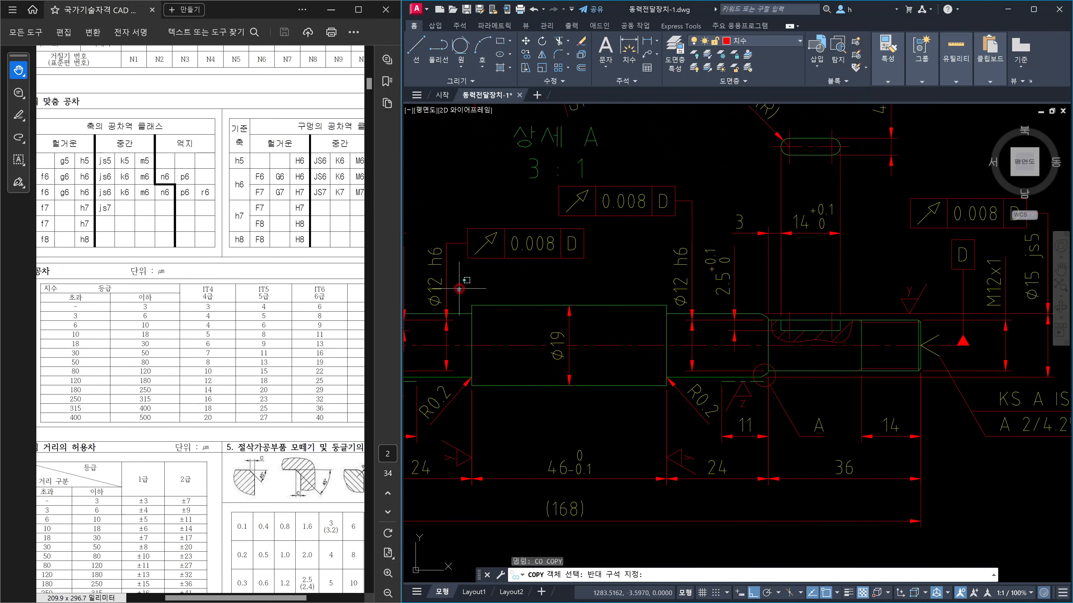
left_click(766, 396)
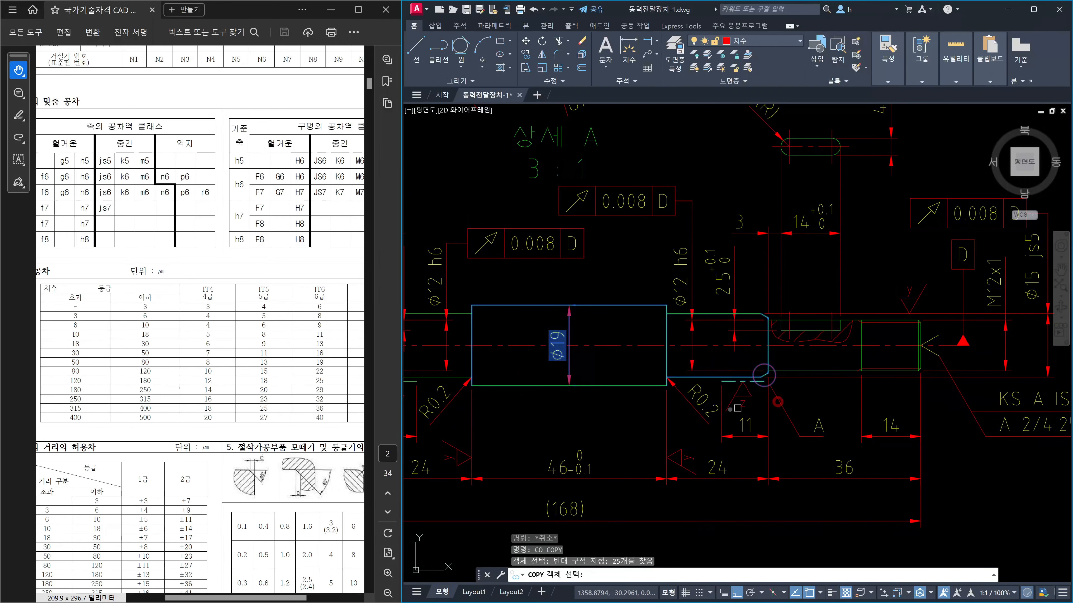
key("Return")
left_click(620, 416)
scroll(679, 414, "down", 9)
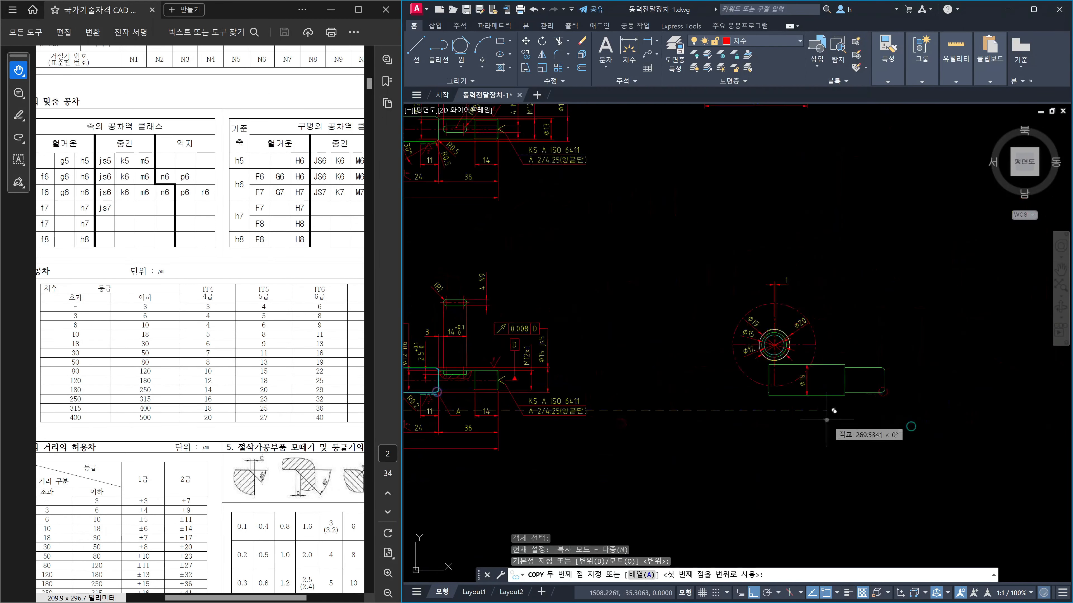
key("Escape")
Copy the lowest shaft view's Ø19 middle section, its adjoining right step and the centerline to empty space right of the end-view circles
middle_click_drag(557, 434, 747, 428)
key("Return")
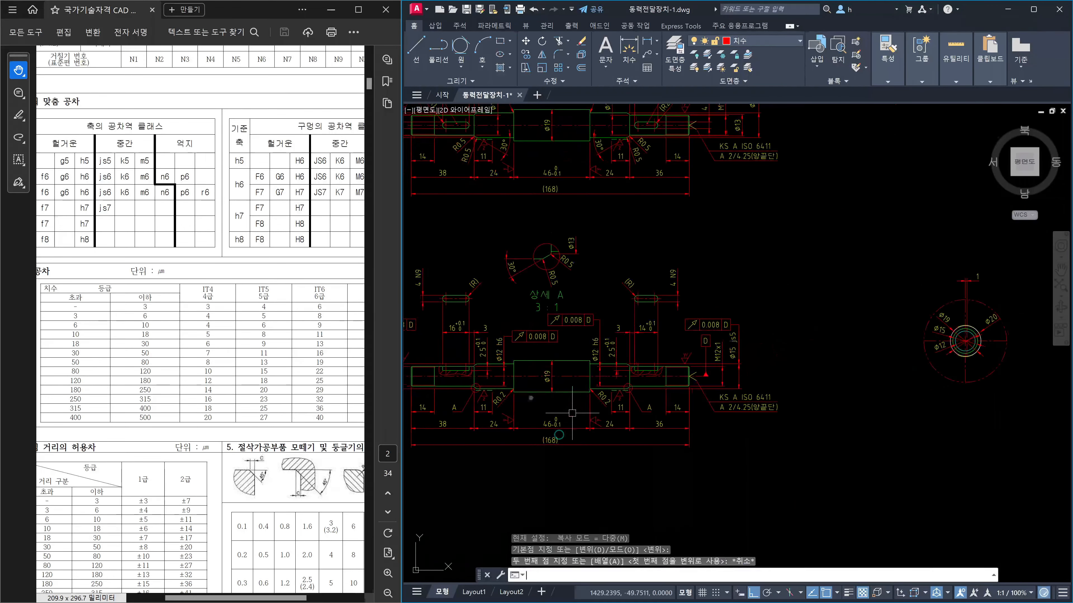
scroll(517, 368, "up", 3)
left_click(500, 332)
left_click(702, 424)
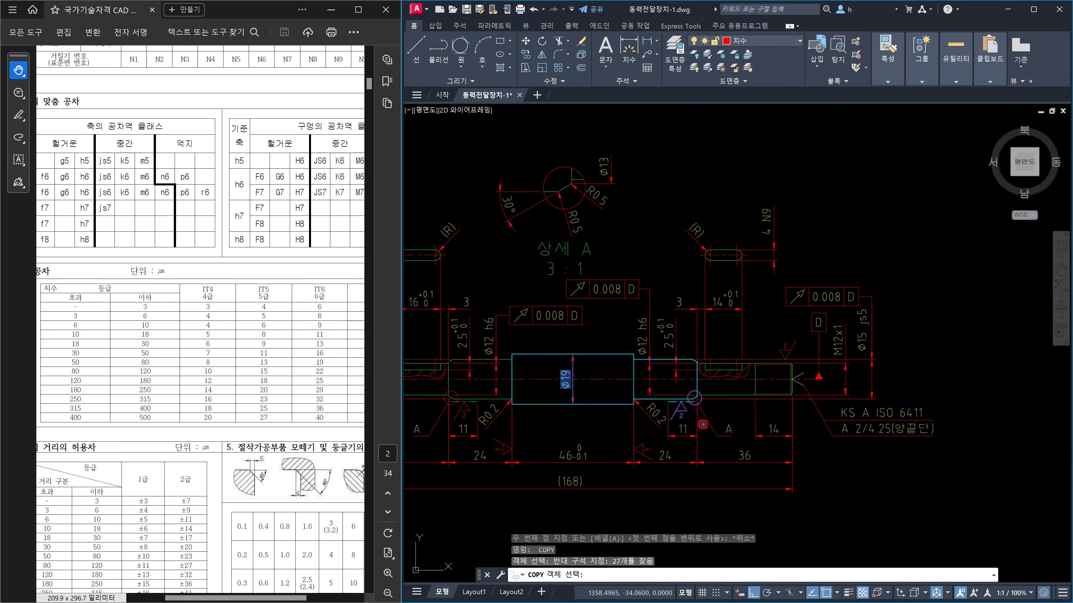
left_click(589, 380)
key("Return")
left_click(587, 422)
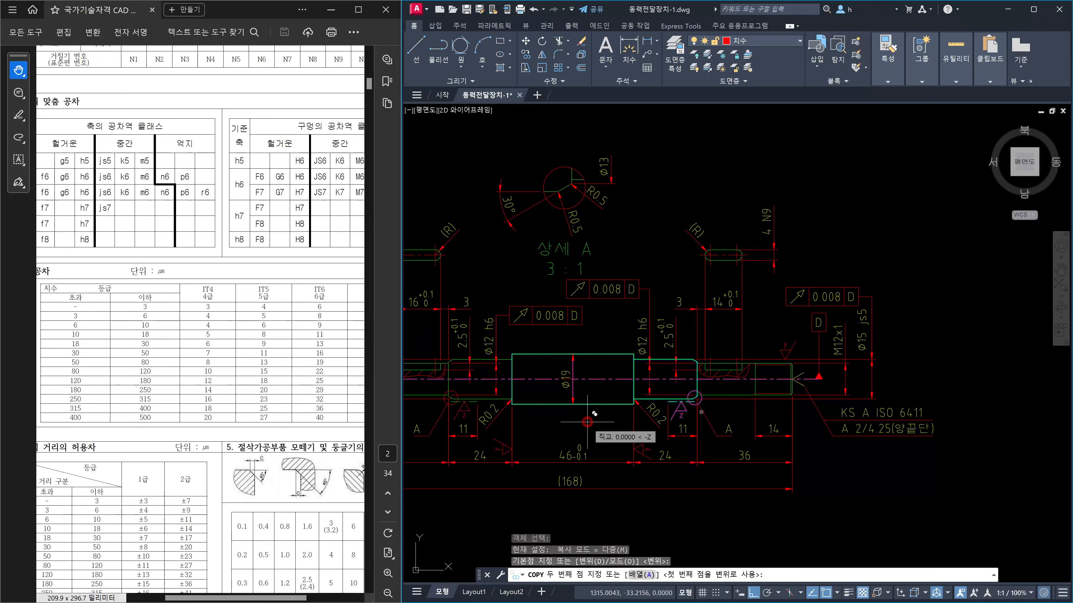
scroll(604, 429, "down", 5)
scroll(634, 431, "up", 3)
key("Escape")
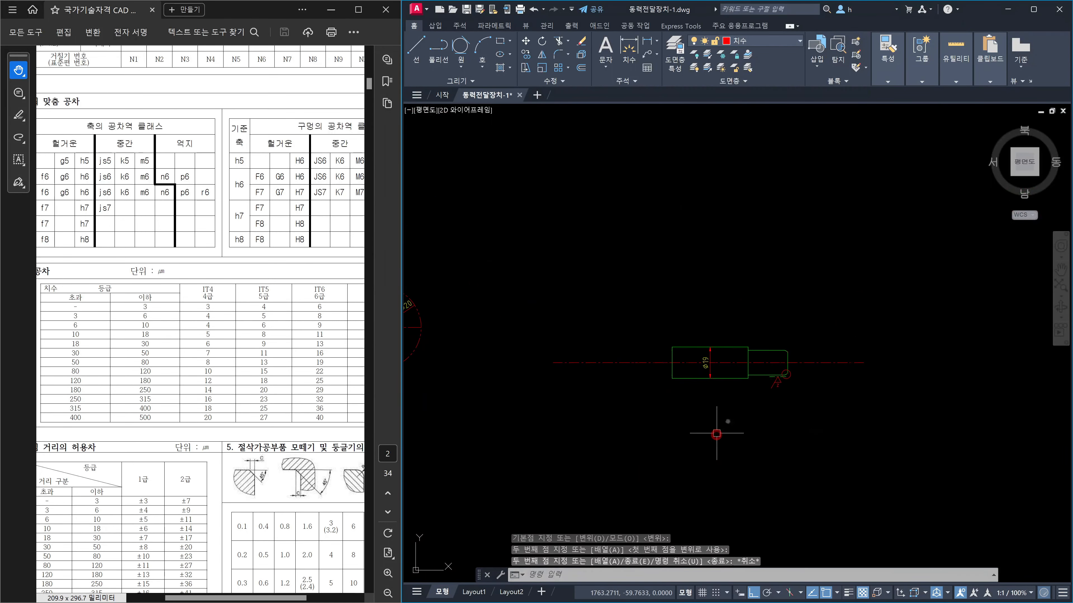
Delete the detail circle and the surface finish symbol with its line from the copied shaft's lower right corner
scroll(781, 380, "up", 8)
left_click(760, 417)
left_click(687, 366)
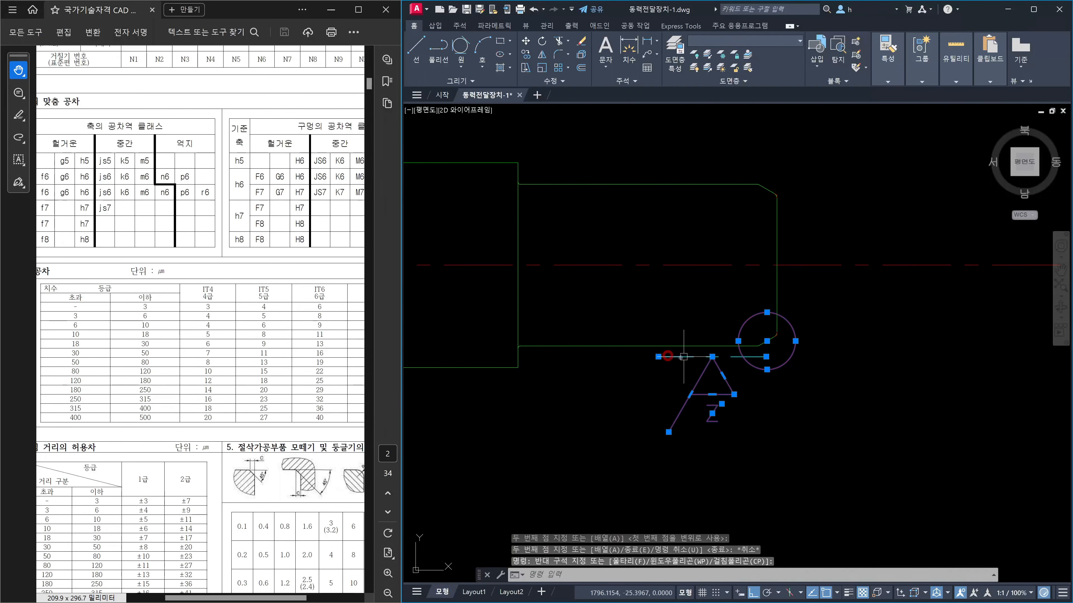
key("Delete")
Delete the leftover thin lines outside the rounded lower chamfer corner at the copied step's right end
scroll(782, 338, "up", 3)
scroll(782, 338, "up", 3)
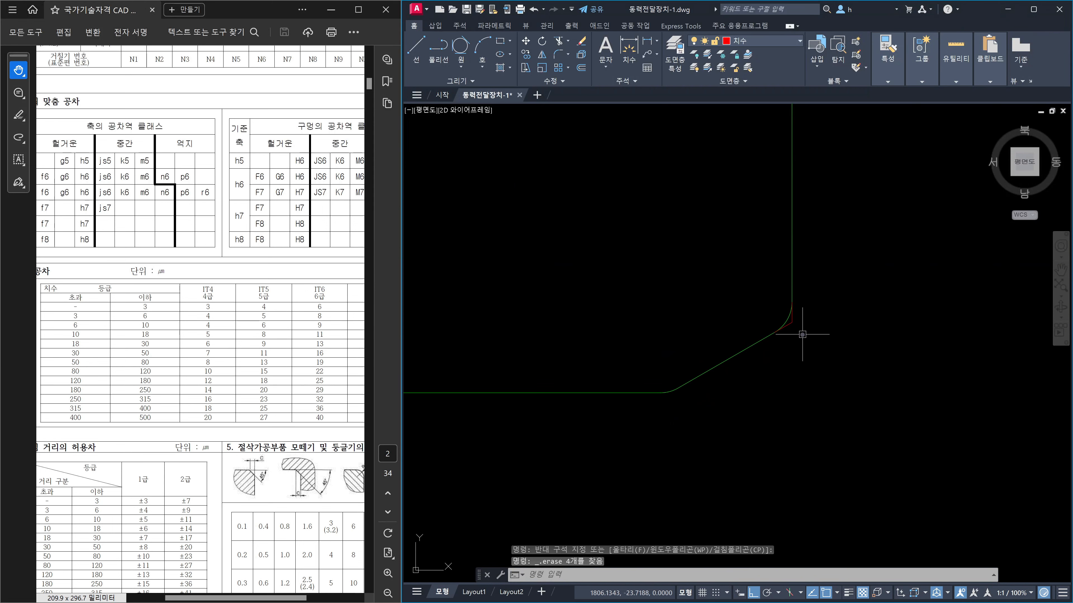
left_click(802, 333)
left_click(791, 320)
key("Delete")
scroll(809, 323, "down", 5)
scroll(809, 322, "down", 4)
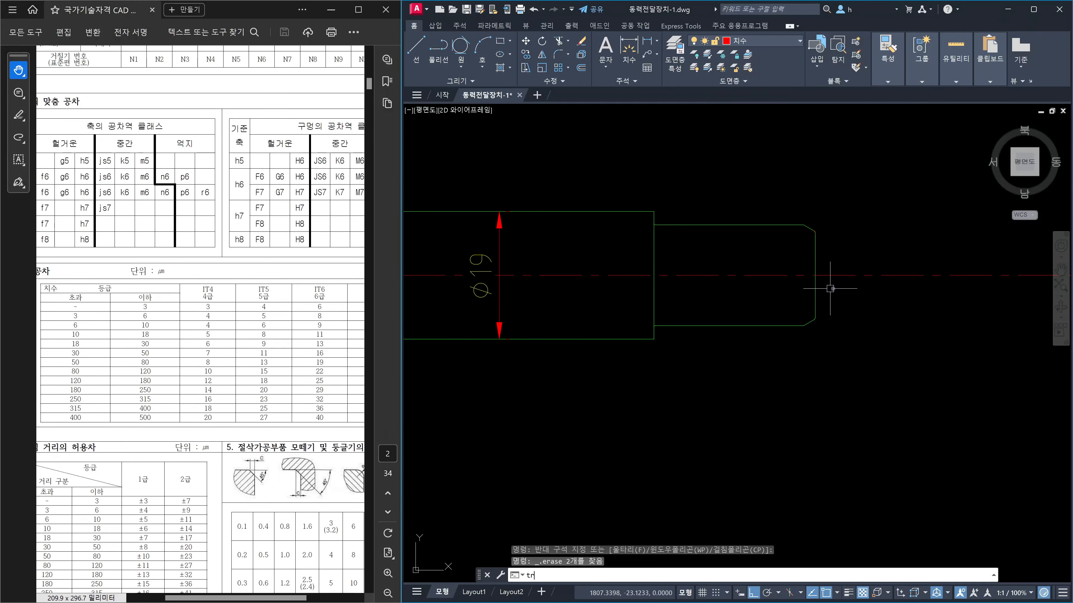
Trim the centerline where it extends beyond the copied step's right end face
key("space")
left_click(833, 289)
left_click(801, 287)
key("space")
left_click(843, 286)
left_click(831, 252)
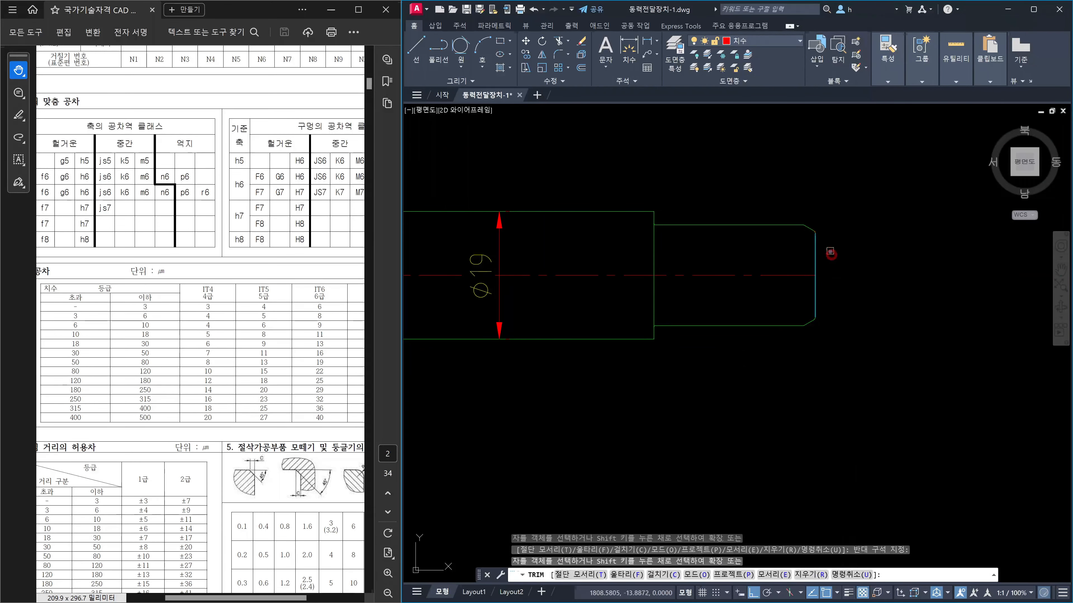
Delete the leftover thin lines outside the rounded upper chamfer corner at the copied step's right end
scroll(823, 231, "up", 8)
left_click(788, 211)
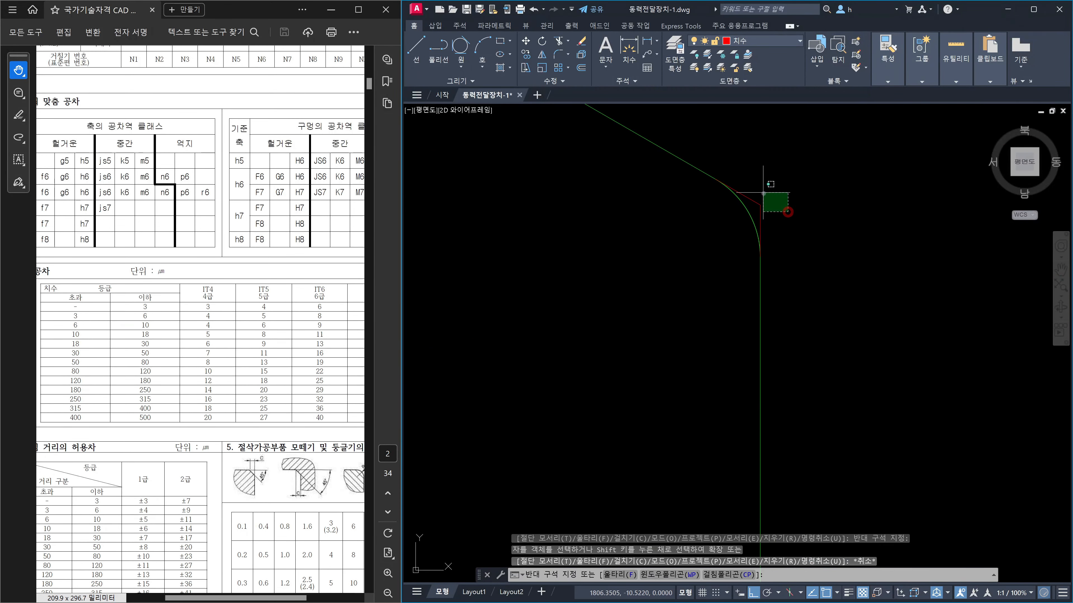
left_click(763, 193)
key("Delete")
scroll(813, 173, "down", 6)
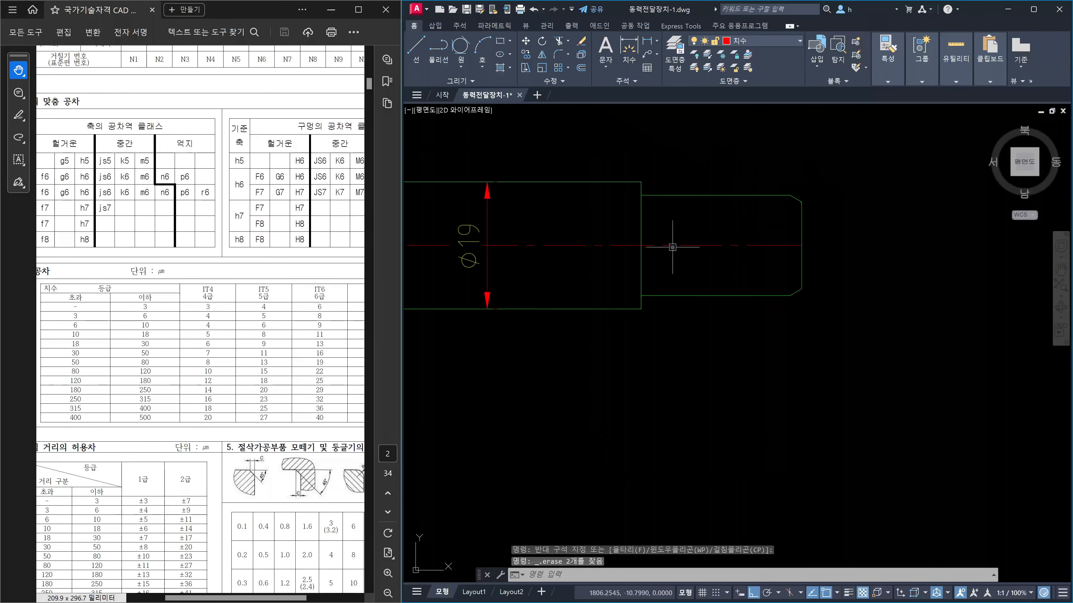
Delete the Ø19 dimension from the copied shaft's large section
middle_click_drag(673, 247, 827, 269)
left_click(676, 300)
left_click(613, 289)
key("Delete")
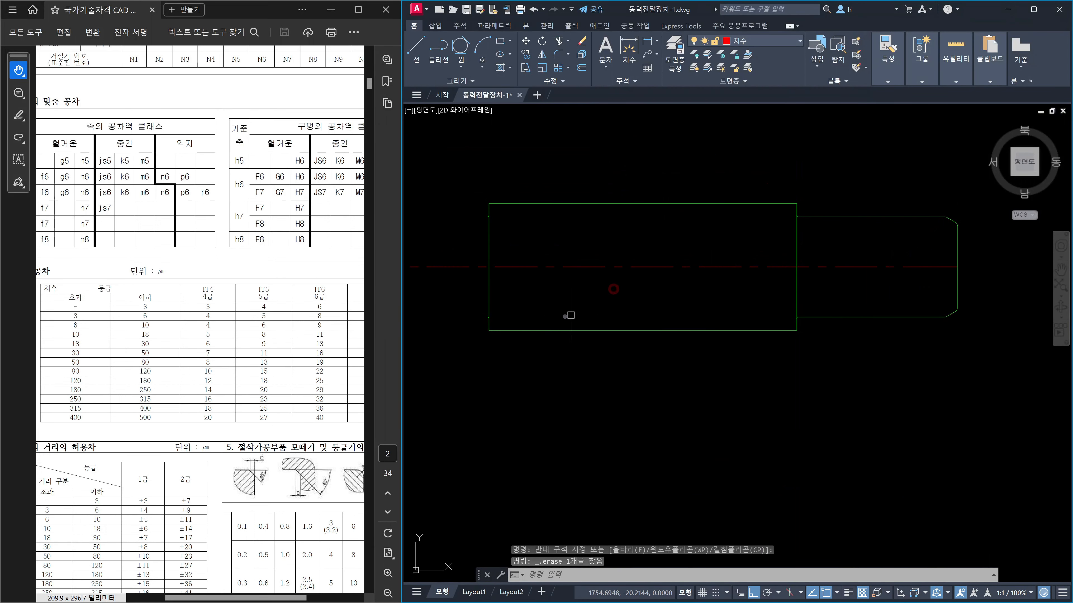
Trim the centerline where it extends beyond the large section's left end face
middle_click_drag(571, 315, 688, 321)
type("tr")
key("Return")
left_click(642, 320)
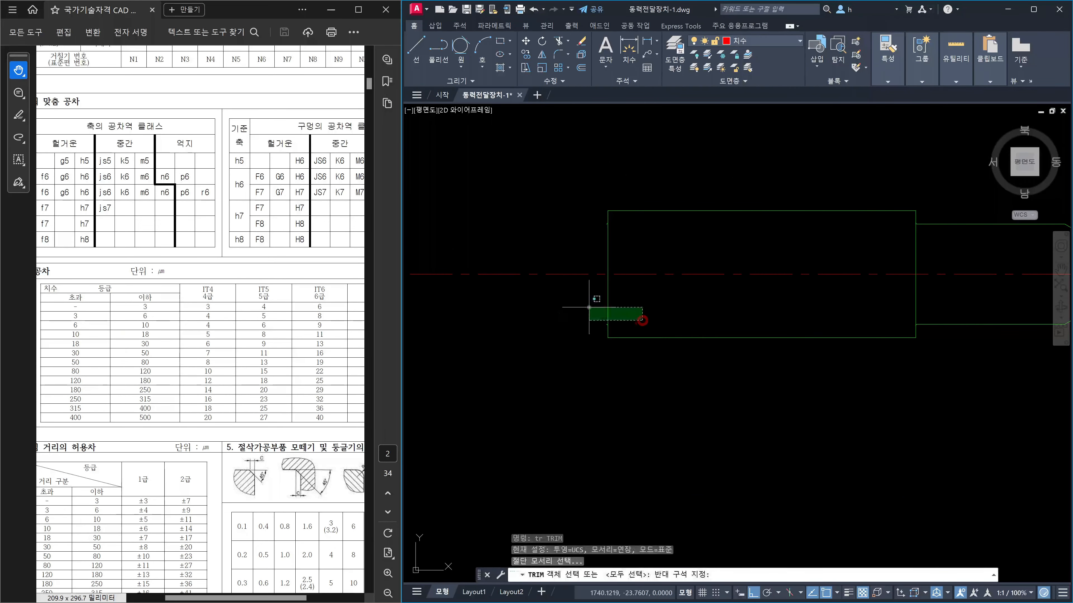
left_click(596, 300)
key("Return")
left_click(571, 249)
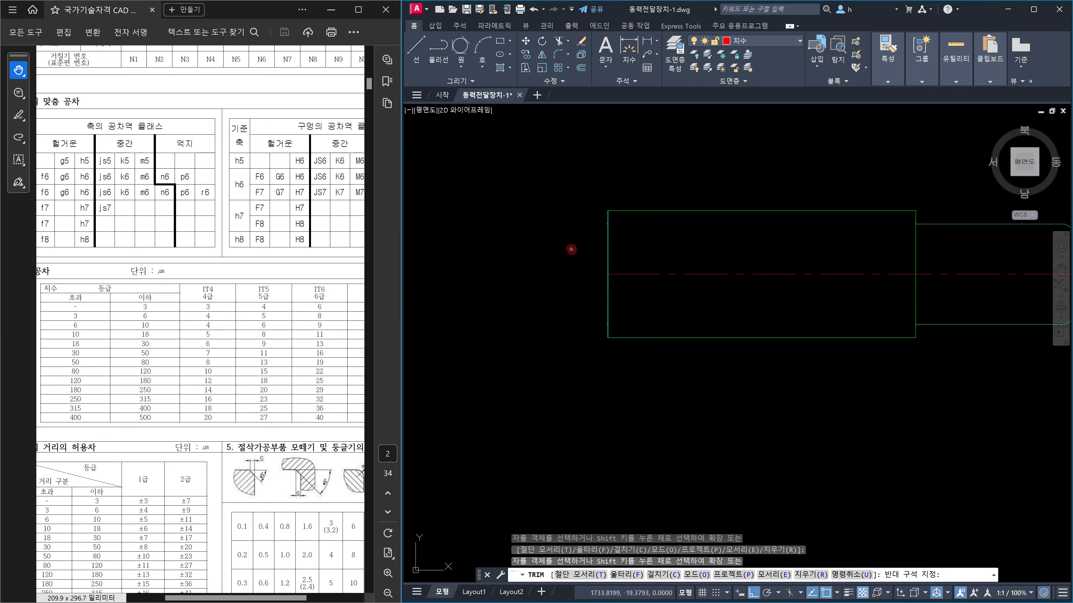
key("Escape")
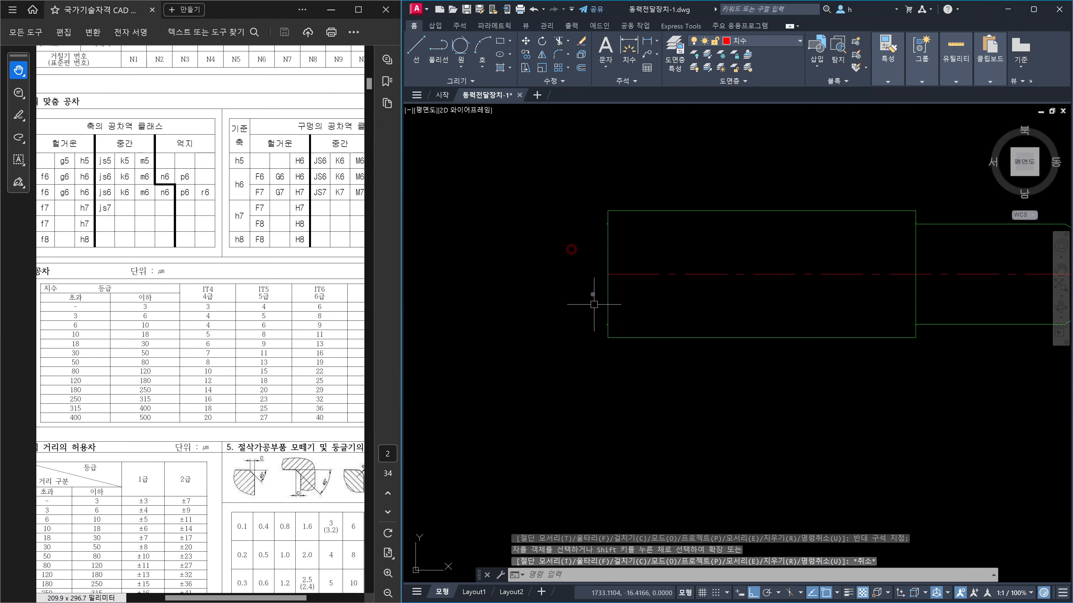
Delete the two short leftover lines along the large section's left edge
left_click(582, 216)
left_click(642, 332)
key("Delete")
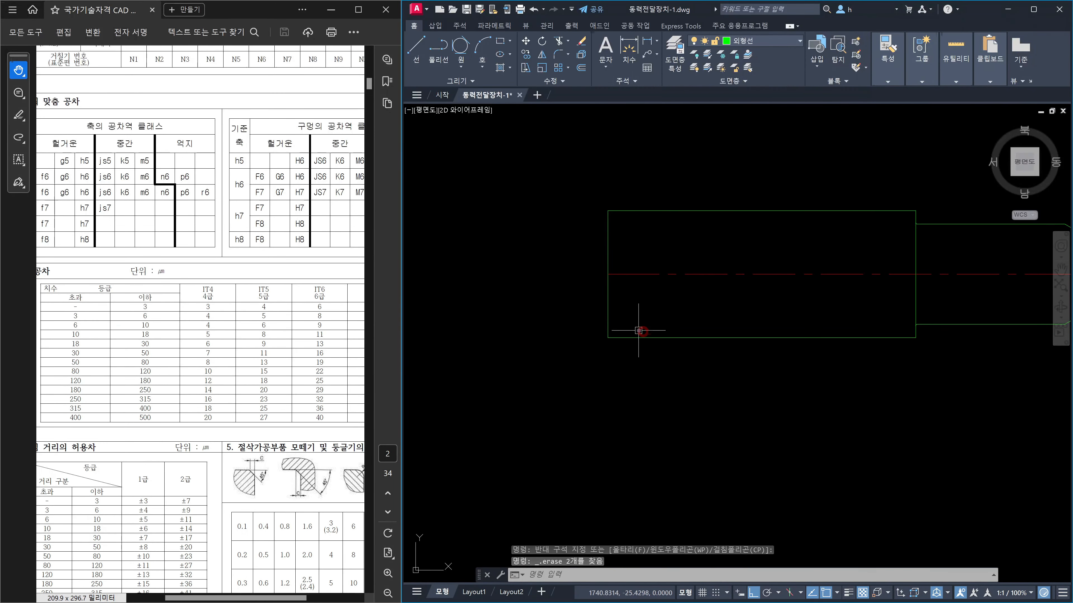
middle_click_drag(767, 308, 630, 314)
Break the centerline at its intersection with the shoulder between the large section and the smaller step
left_click(520, 95)
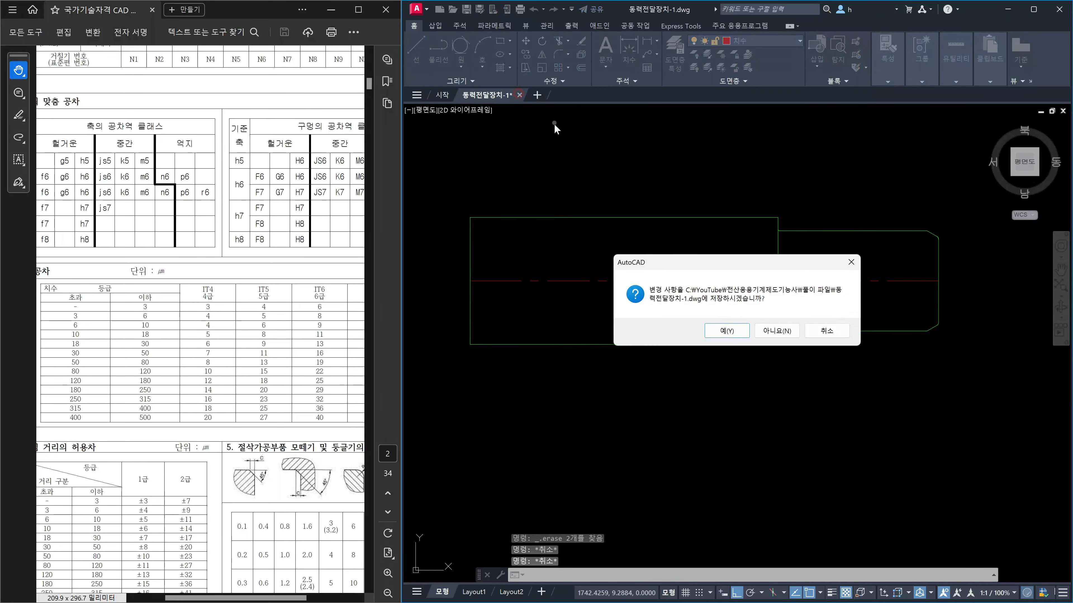
left_click(826, 329)
left_click(562, 81)
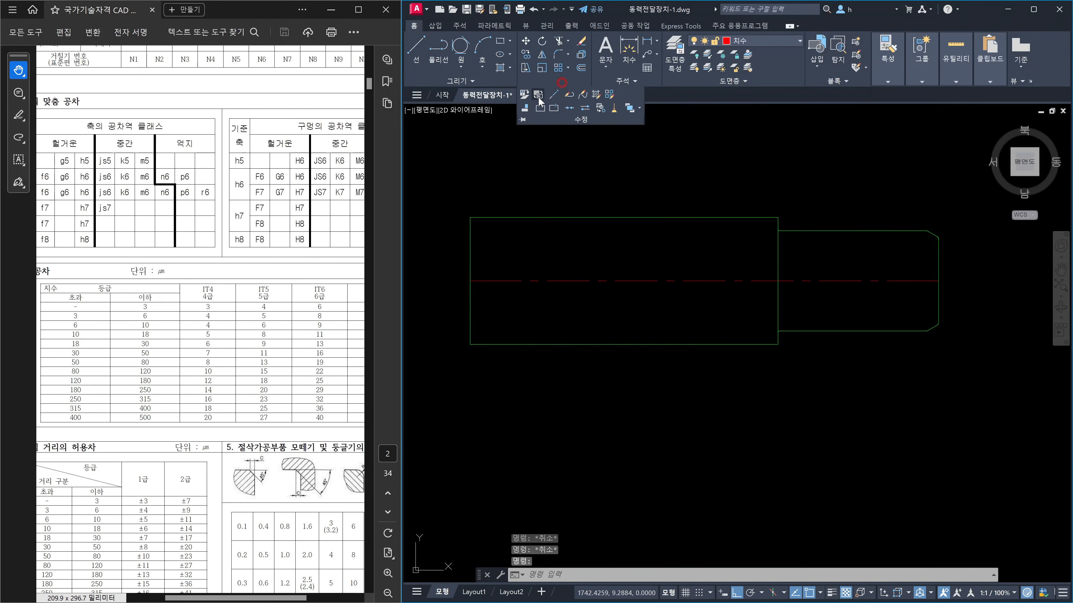
left_click(553, 108)
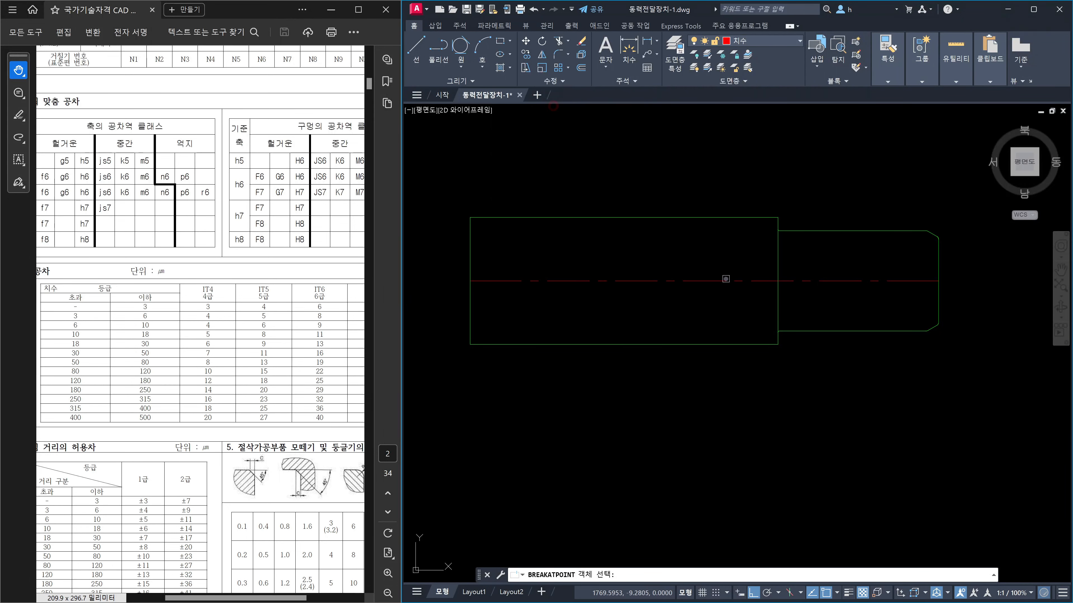
left_click(734, 280)
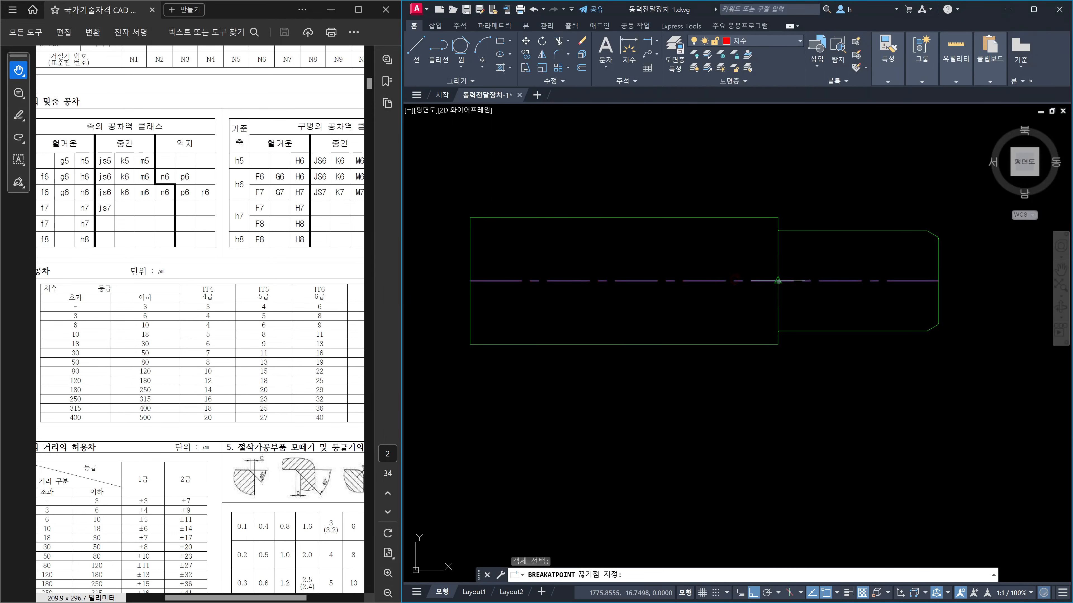
left_click(777, 282)
key("Escape")
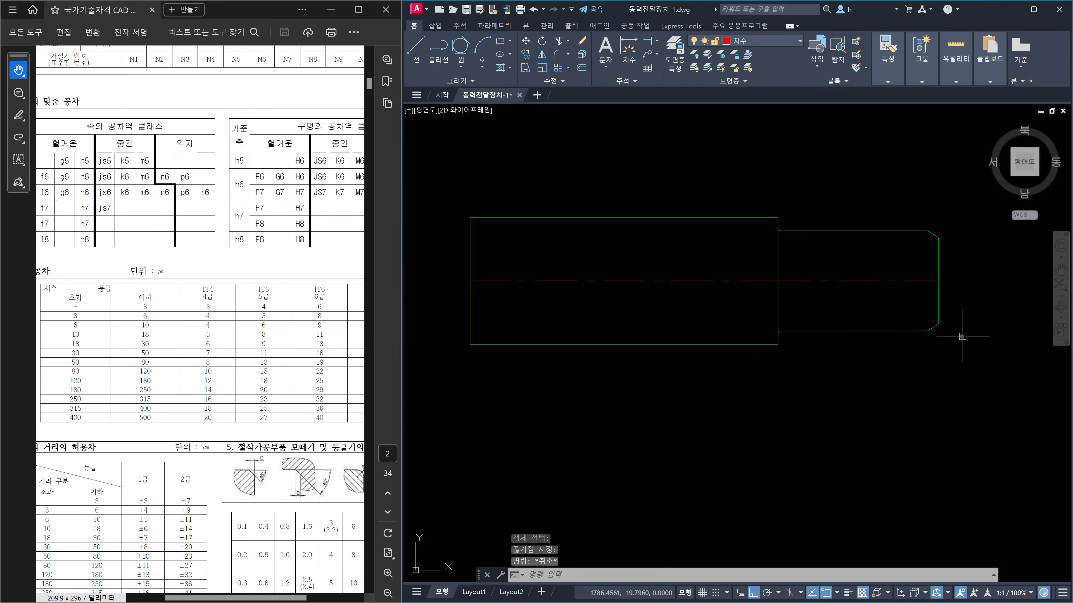
Rotate the smaller step together with its centerline by 1 degree about the centerline's midpoint
type("ro")
key("Return")
left_click(983, 377)
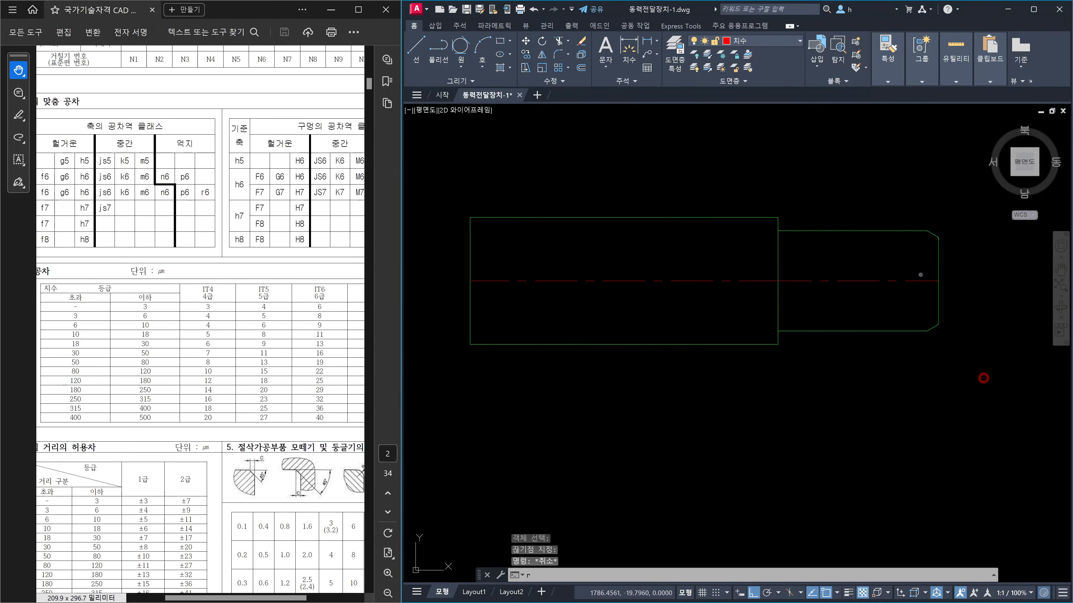
left_click(860, 197)
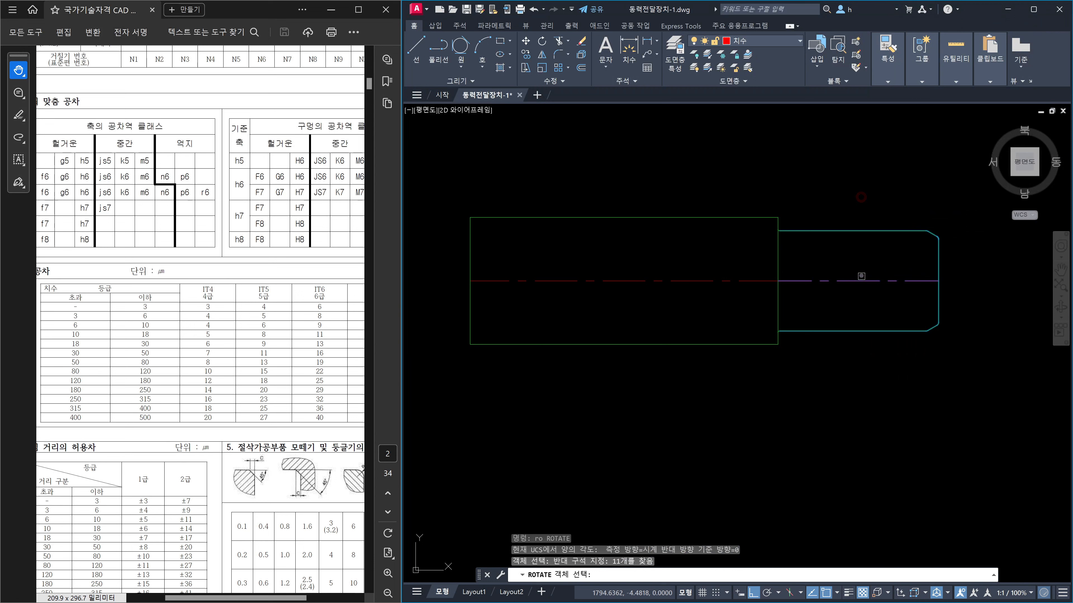
key("Return")
left_click(859, 280)
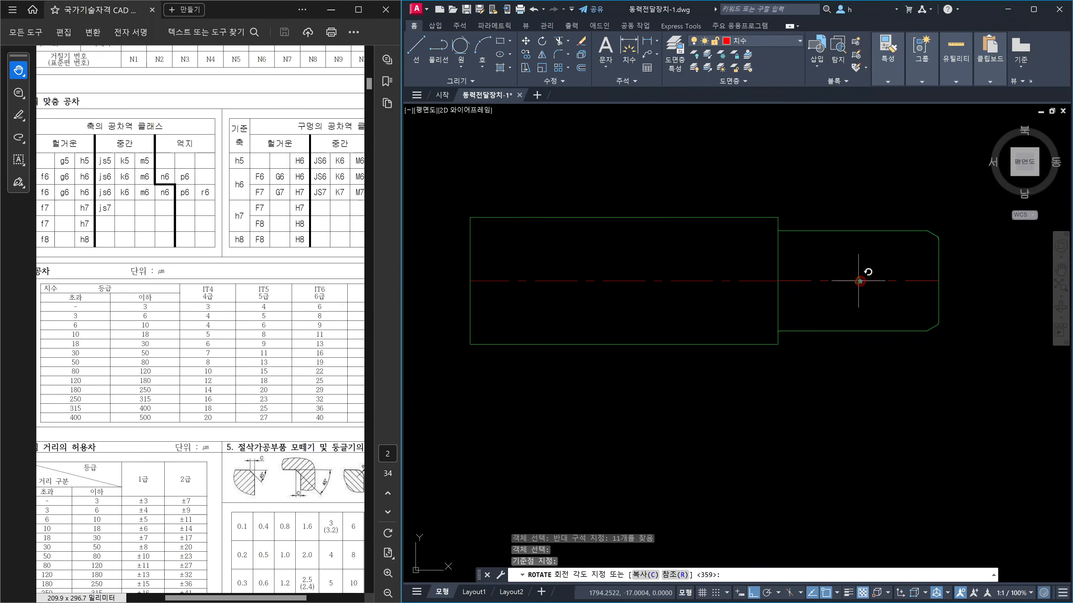
type("1")
key("Return")
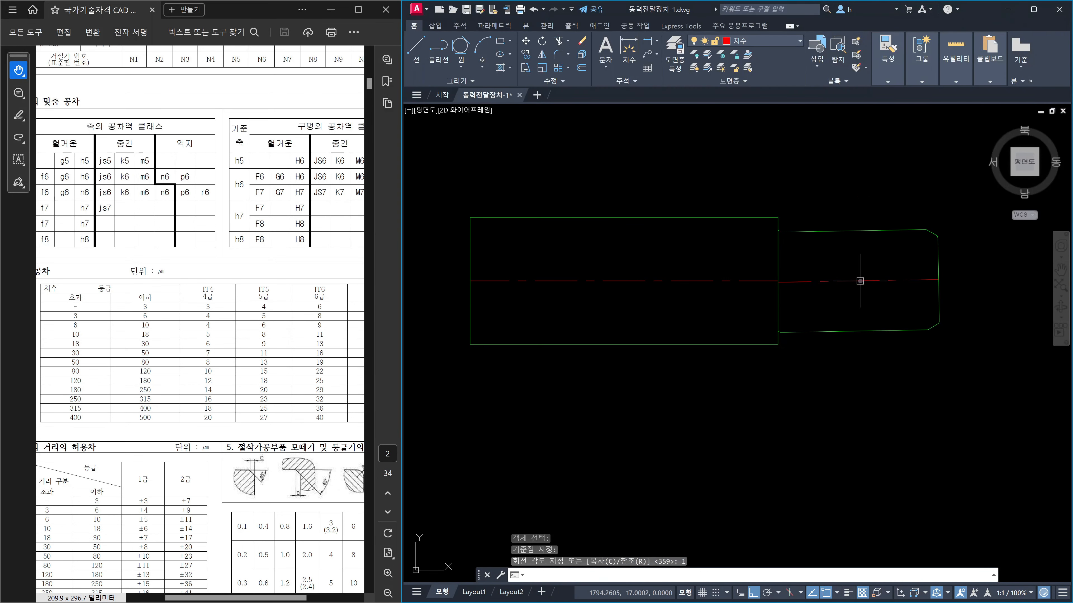
key("Escape")
Delete the small leftover pieces at the upper and lower corners where the tilted step meets the shoulder
scroll(780, 257, "up", 2)
left_click(761, 211)
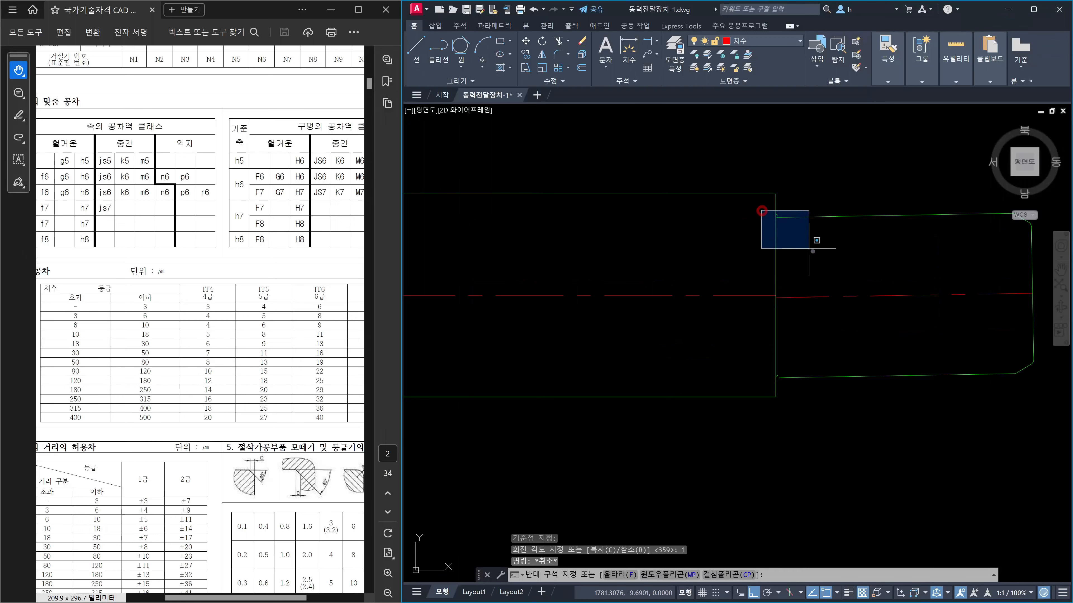
left_click(809, 249)
key("Delete")
left_click(760, 351)
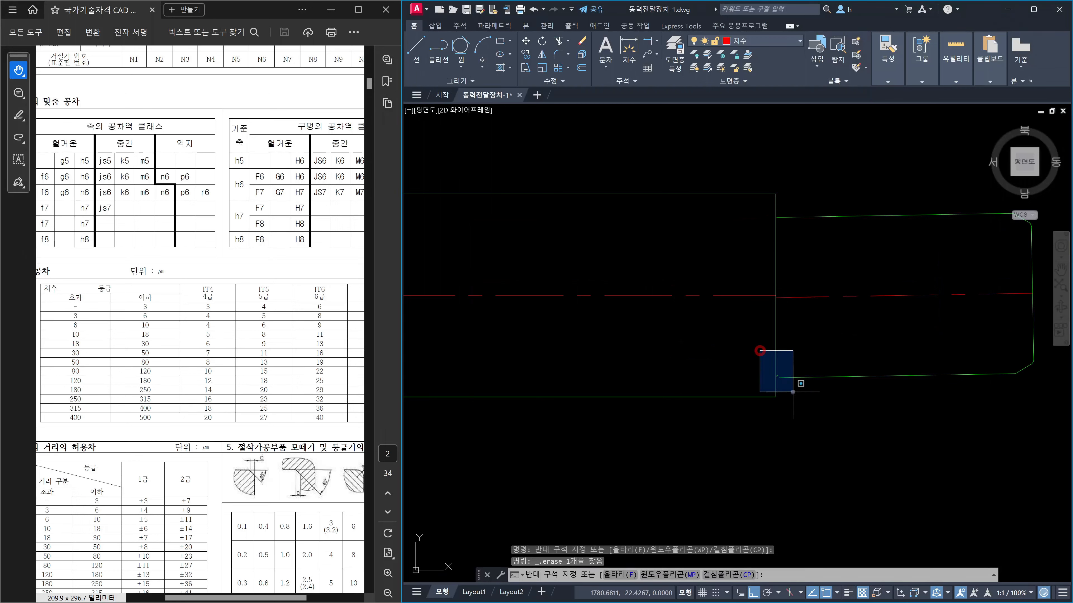
left_click(796, 394)
Extend the tilted step's lower and upper edges and its centerline to the shoulder line
type("e")
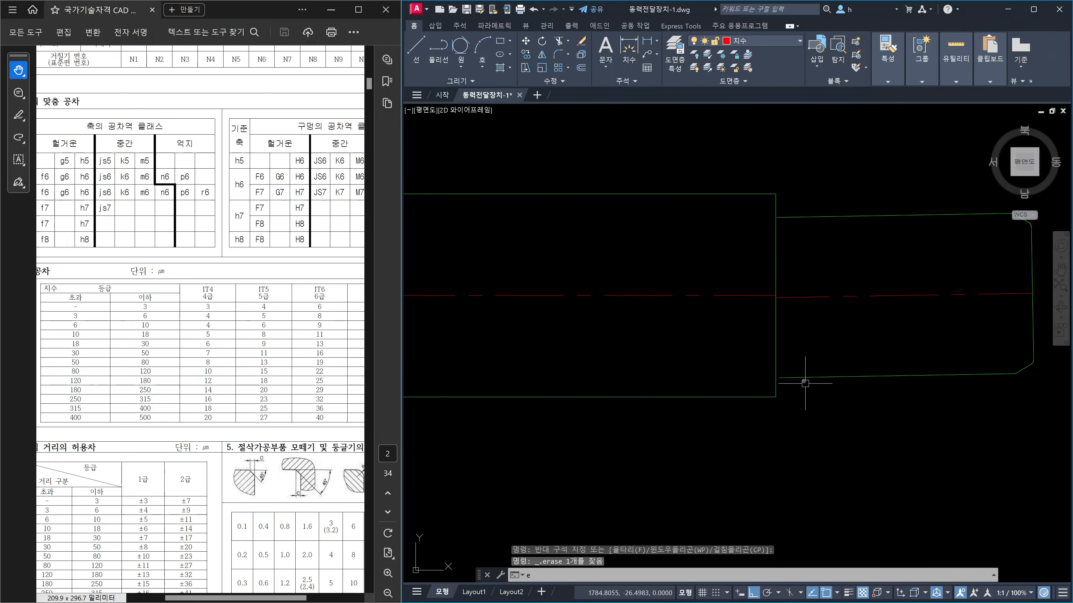
type("x")
key("Return")
left_click(797, 356)
left_click(754, 359)
key("Return")
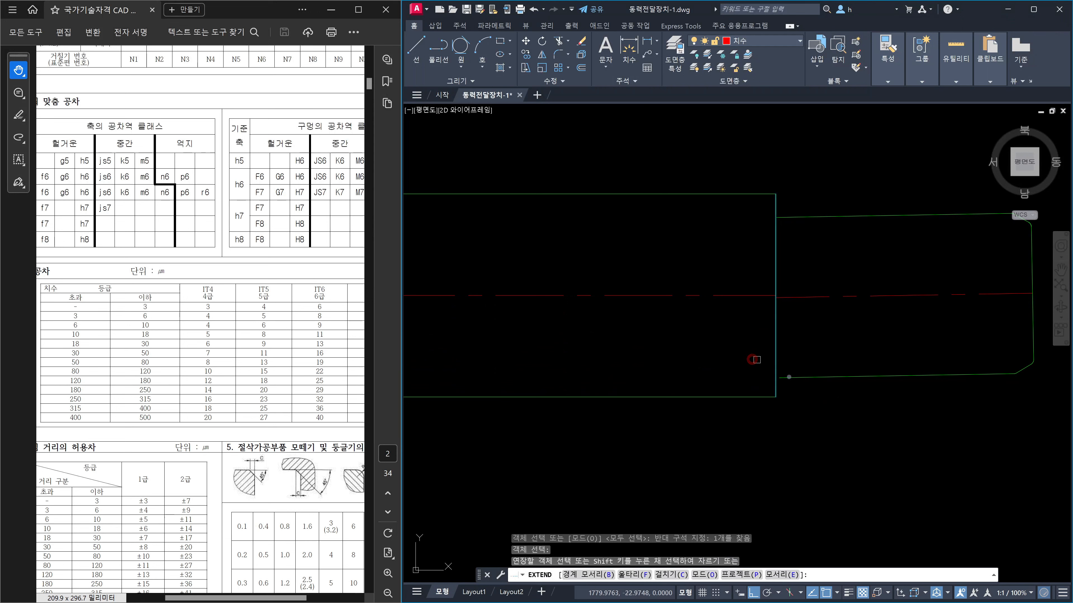
left_click(790, 379)
left_click(794, 219)
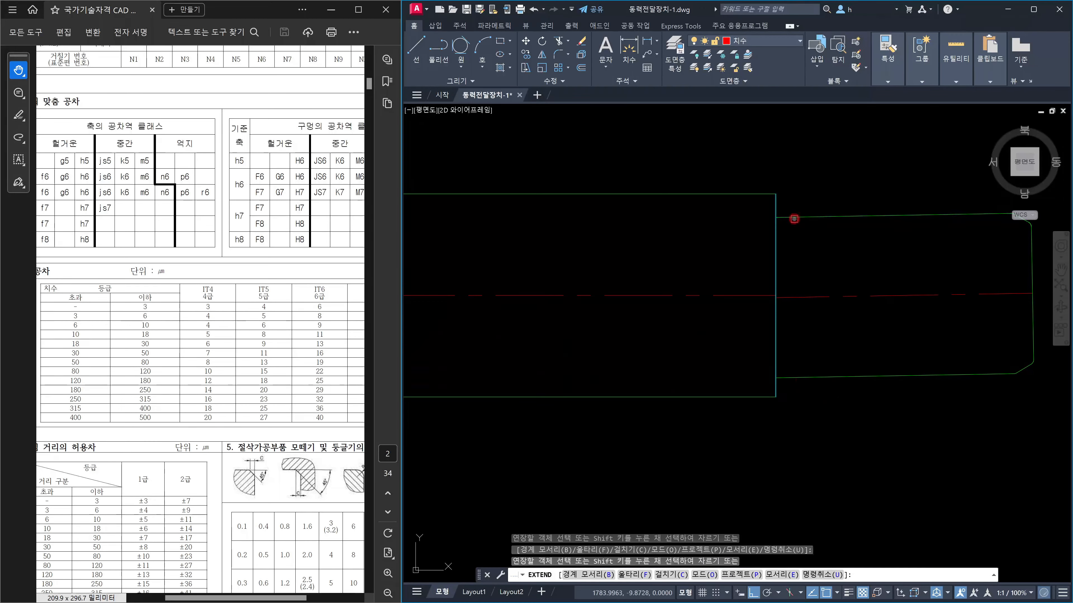
key("Escape")
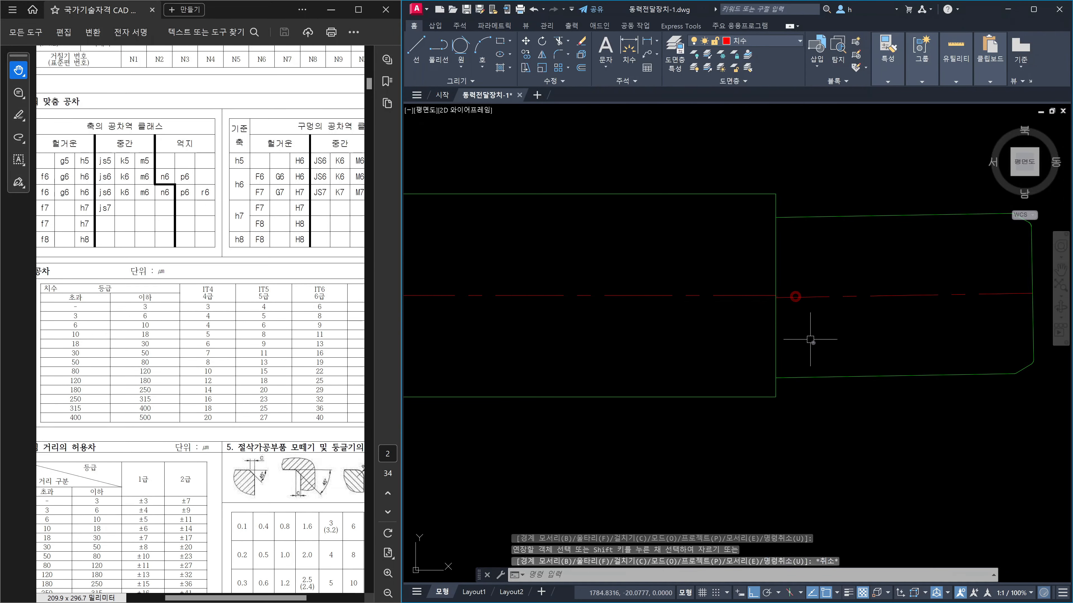
middle_click_drag(853, 339, 778, 343)
middle_click_drag(851, 298, 831, 299)
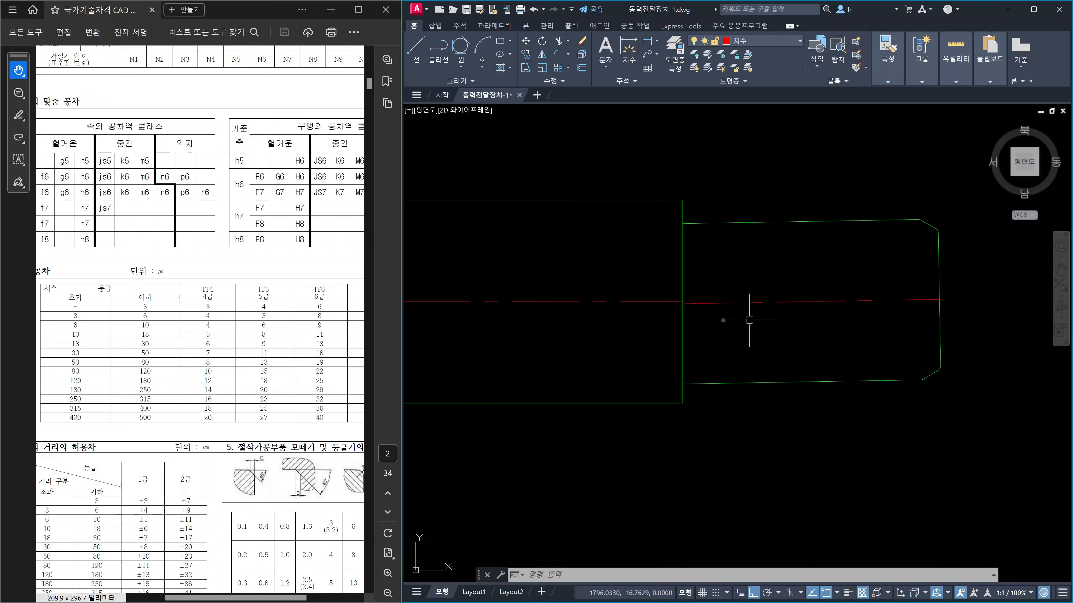
scroll(750, 312, "down", 3)
scroll(642, 305, "up", 3)
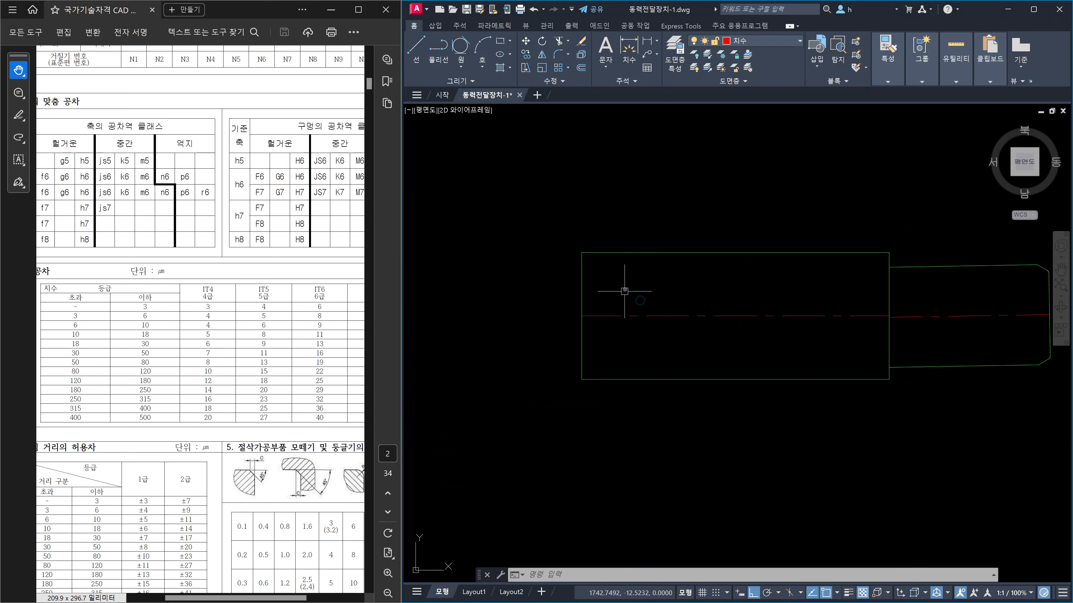
Sketch stepped chuck jaws freehand above and below the large section's free end and mark its rotation axis and centre
mouse_move(588, 251)
left_mouse_down()
mouse_move(635, 250)
mouse_move(633, 225)
mouse_move(602, 218)
mouse_move(597, 174)
mouse_move(553, 174)
left_mouse_up()
mouse_move(585, 383)
left_mouse_down()
mouse_move(635, 383)
mouse_move(634, 408)
mouse_move(606, 409)
mouse_move(608, 443)
mouse_move(560, 446)
left_mouse_up()
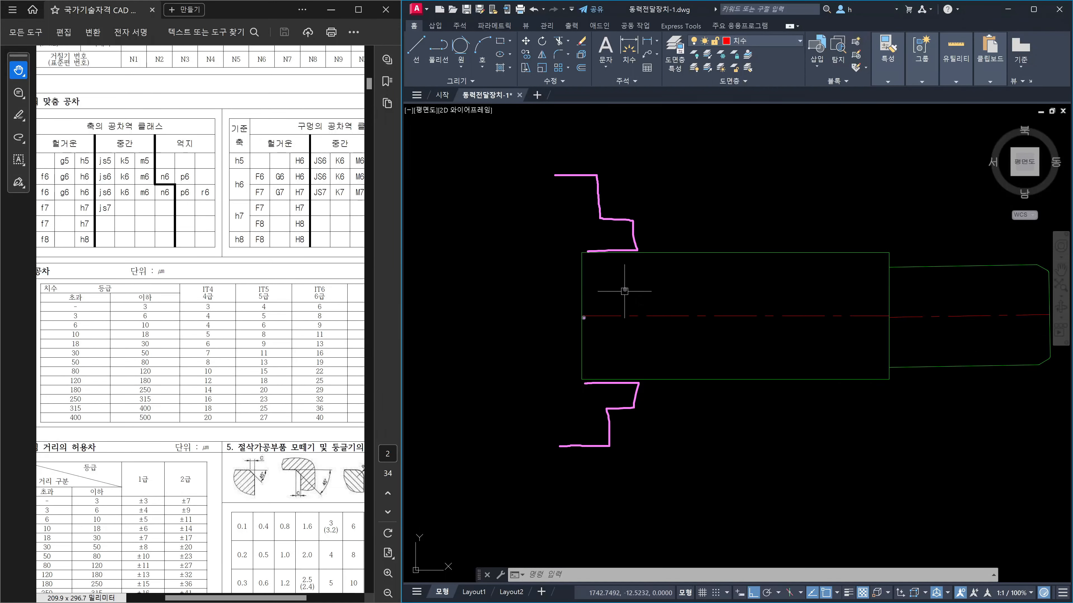
left_click_drag(582, 316, 877, 308)
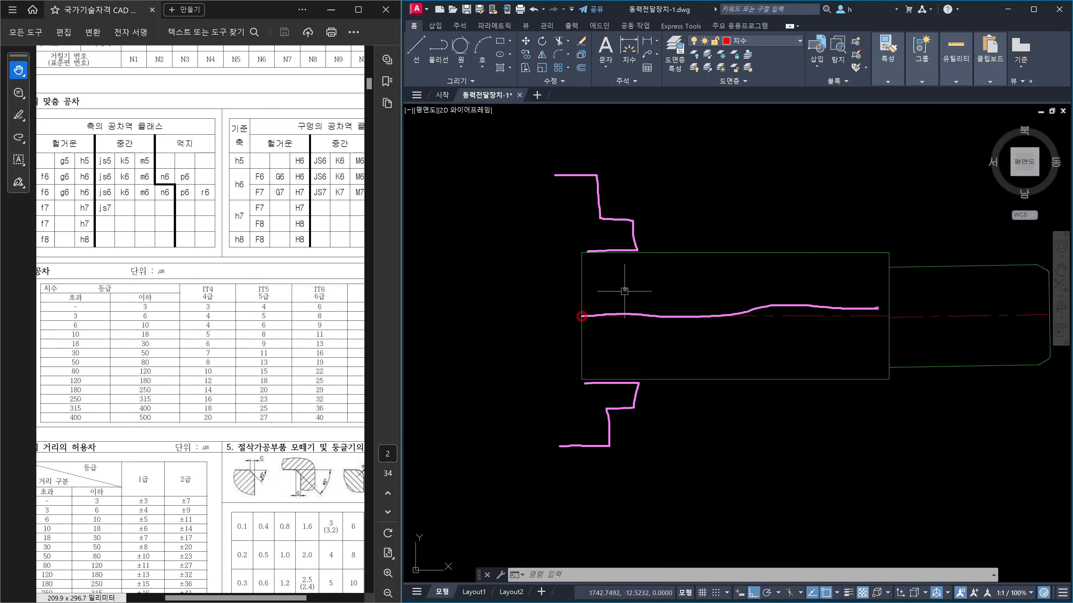
mouse_move(466, 316)
left_mouse_down()
mouse_move(532, 316)
mouse_move(475, 328)
mouse_move(488, 326)
left_mouse_up()
mouse_move(714, 307)
left_mouse_down()
mouse_move(735, 321)
mouse_move(737, 298)
left_mouse_up()
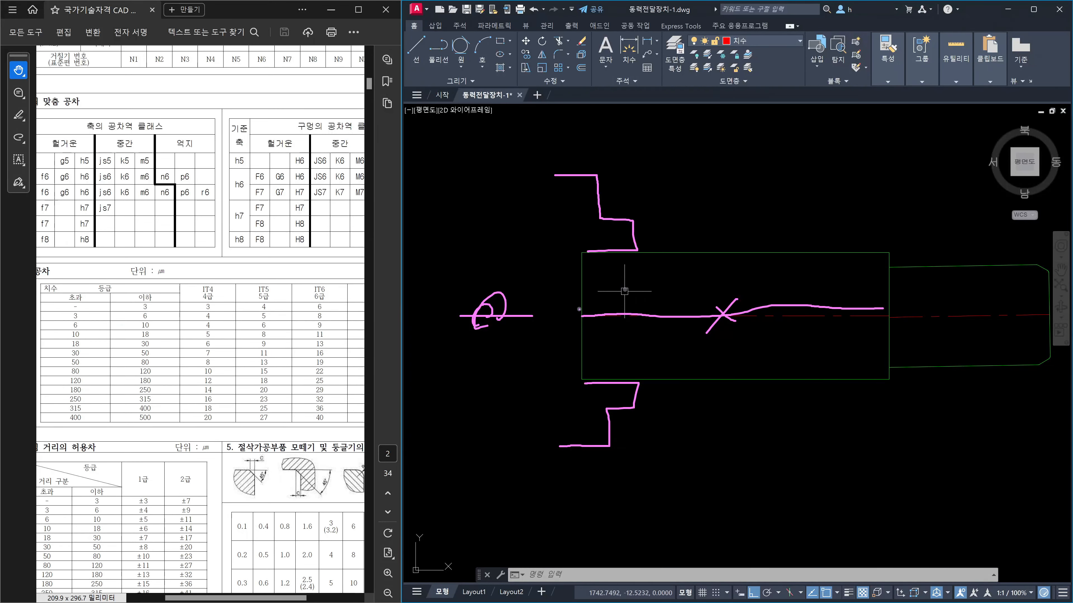
Annotate the large section with a shifted axis, slanted jaw contact lines and arrows pointing at both chuck jaws
mouse_move(579, 309)
left_mouse_down()
mouse_move(885, 329)
mouse_move(887, 308)
left_mouse_up()
left_click_drag(722, 322, 677, 325)
left_click_drag(587, 300, 641, 311)
left_click(587, 245)
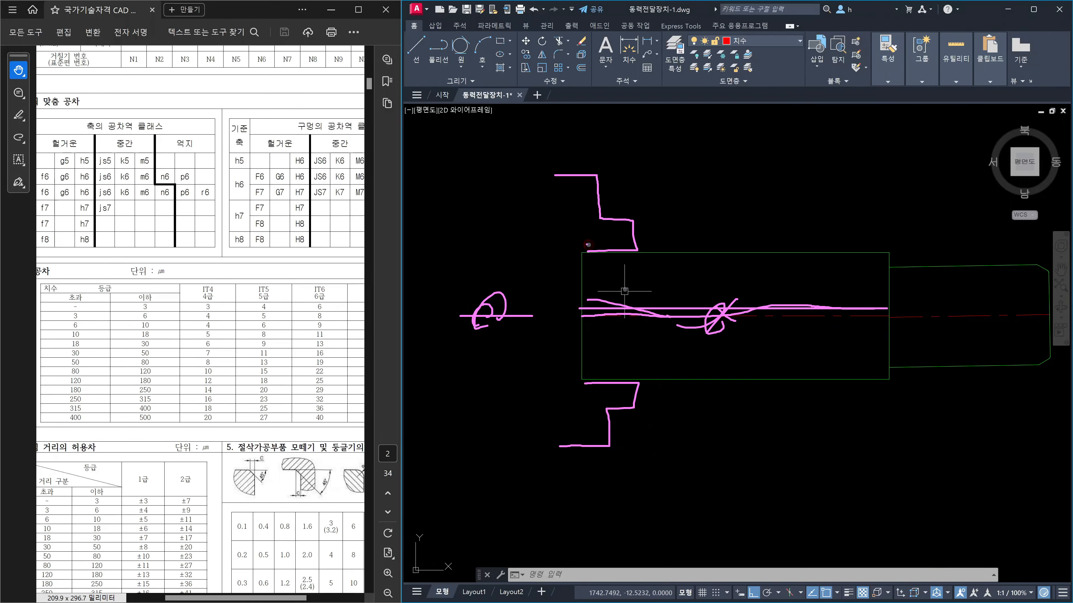
left_click_drag(549, 231, 633, 243)
left_click_drag(547, 359, 637, 382)
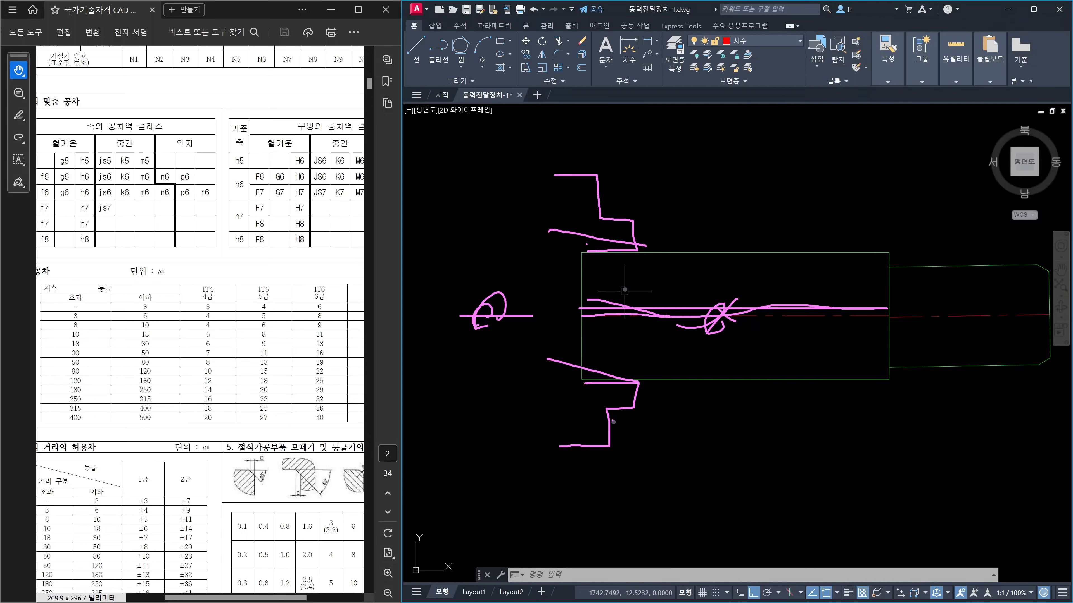
mouse_move(661, 482)
left_mouse_down()
mouse_move(627, 441)
mouse_move(633, 435)
left_mouse_up()
left_click(652, 138)
left_click_drag(652, 138, 619, 180)
mouse_move(625, 169)
left_mouse_down()
mouse_move(623, 181)
mouse_move(652, 199)
left_mouse_up()
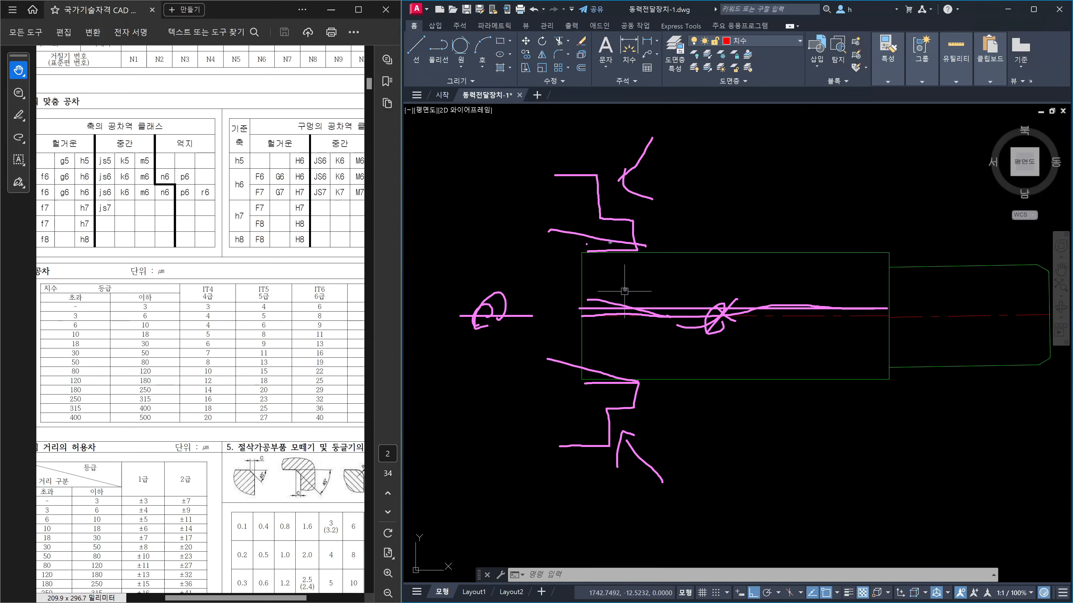
Mark further jaw contact angles at both chuck jaws and the resulting deviating axis lines along the large section
left_click_drag(530, 233, 627, 250)
left_click_drag(593, 313, 815, 296)
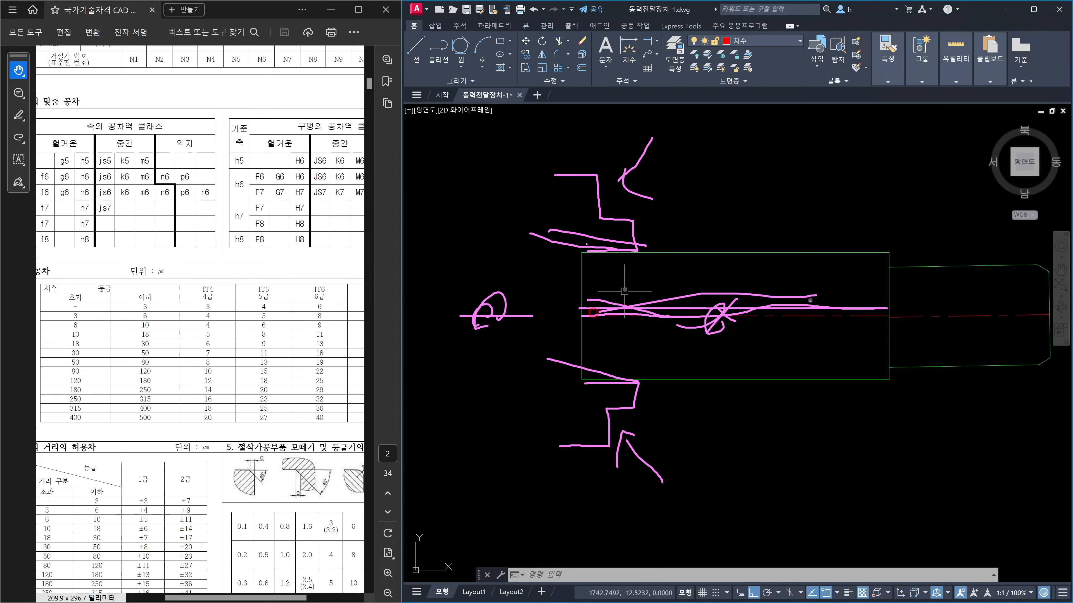
left_click_drag(558, 409, 626, 384)
left_click_drag(539, 384, 635, 383)
left_click_drag(572, 350, 636, 382)
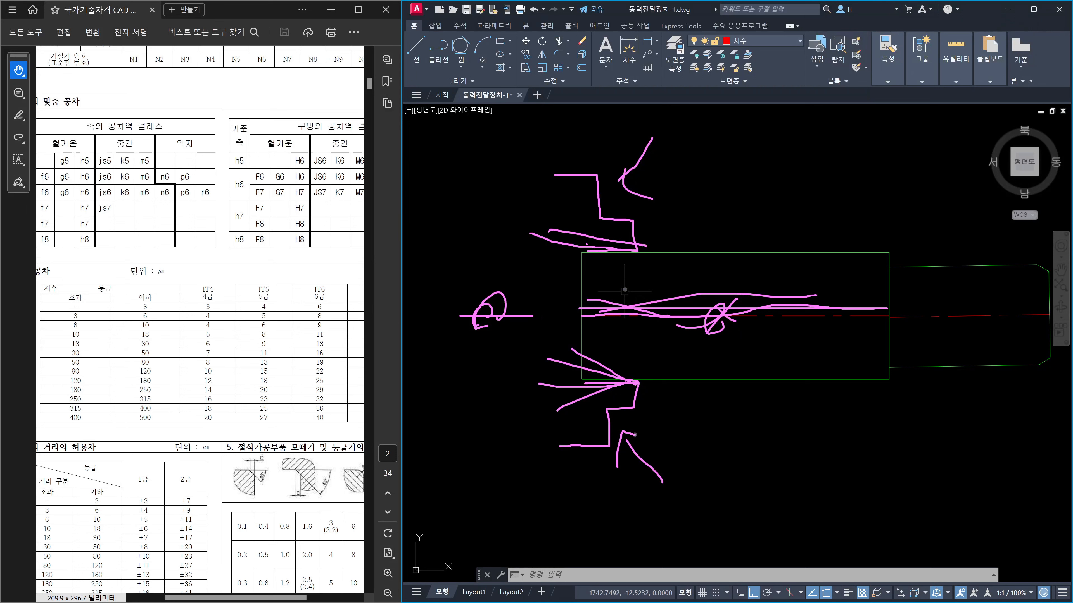
left_click_drag(584, 295, 881, 344)
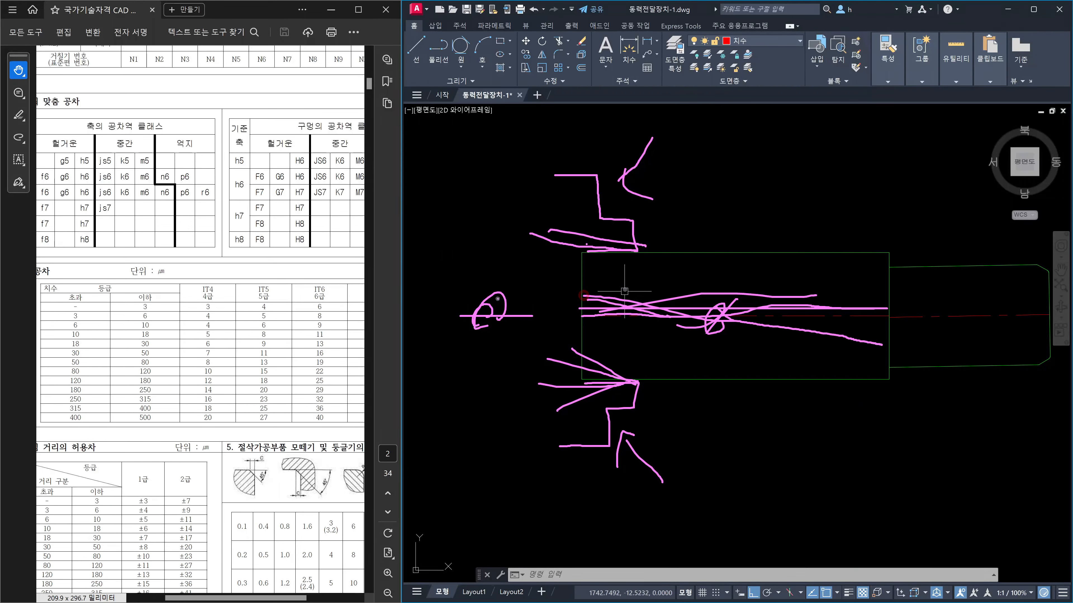
mouse_move(497, 298)
left_mouse_down()
mouse_move(469, 343)
mouse_move(491, 289)
left_mouse_up()
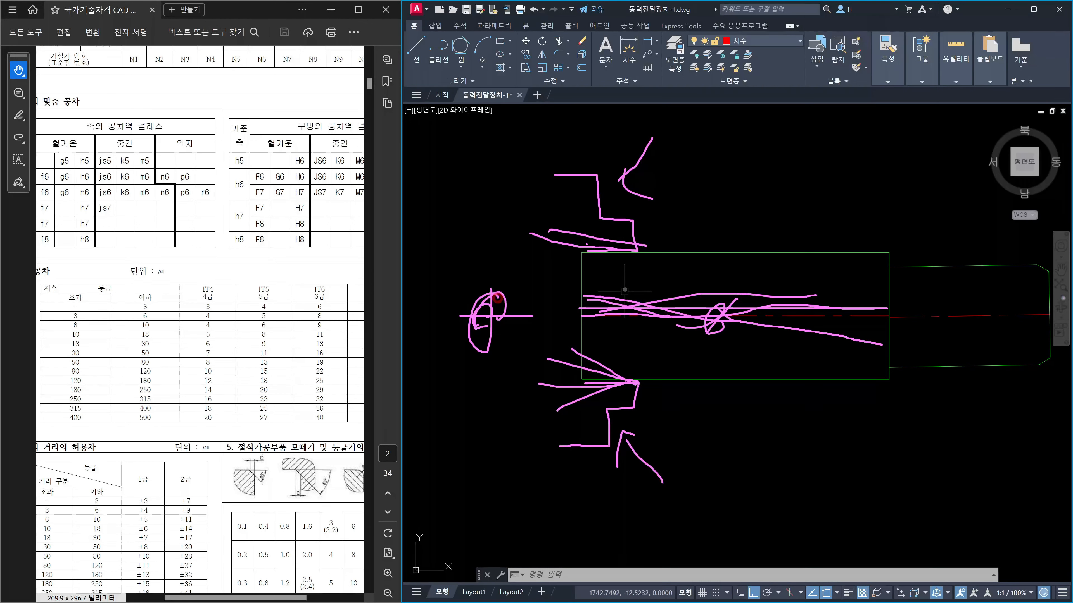
Mark the tool contact on the tilted step, its off-axis rotation centre, and the chuck's rotation axis
mouse_move(972, 277)
left_mouse_down()
mouse_move(1013, 231)
mouse_move(979, 292)
left_mouse_up()
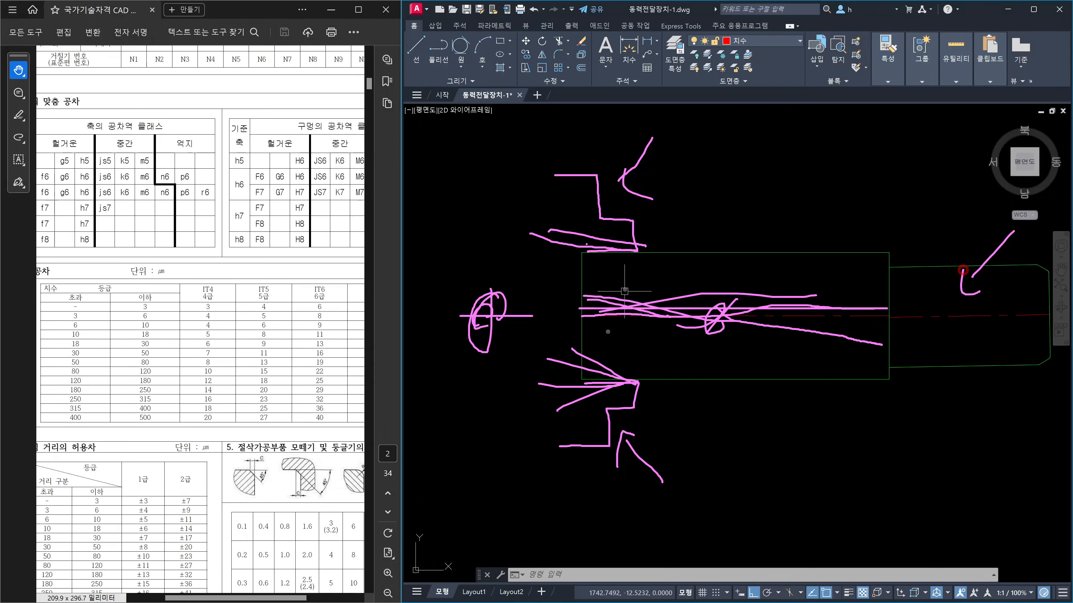
mouse_move(490, 289)
left_mouse_down()
mouse_move(482, 346)
mouse_move(511, 325)
mouse_move(569, 317)
left_mouse_up()
mouse_move(1016, 380)
left_mouse_down()
mouse_move(971, 337)
mouse_move(932, 370)
left_mouse_up()
mouse_move(972, 331)
left_mouse_down()
mouse_move(972, 351)
mouse_move(1000, 337)
mouse_move(972, 323)
mouse_move(982, 320)
left_mouse_up()
left_click_drag(454, 322, 531, 320)
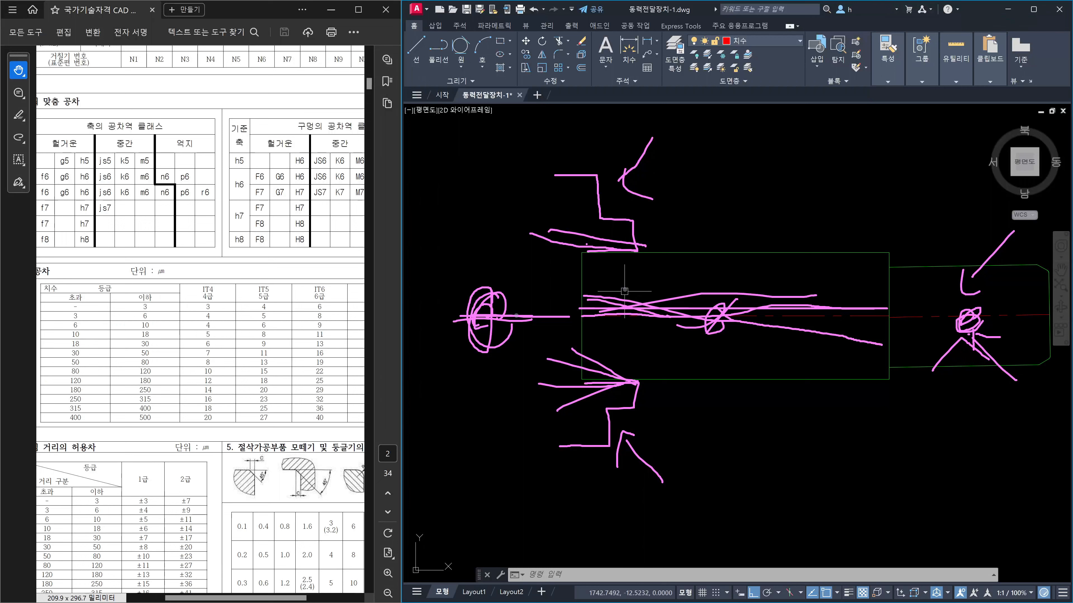
Mark the shoulder face and the lower edge of the tilted step, and clear all the freehand annotations
left_click_drag(886, 258, 887, 373)
mouse_move(887, 248)
left_mouse_down()
mouse_move(903, 317)
mouse_move(881, 360)
left_mouse_up()
left_click_drag(885, 445, 920, 361)
mouse_move(897, 379)
left_mouse_down()
mouse_move(922, 354)
mouse_move(936, 367)
left_mouse_up()
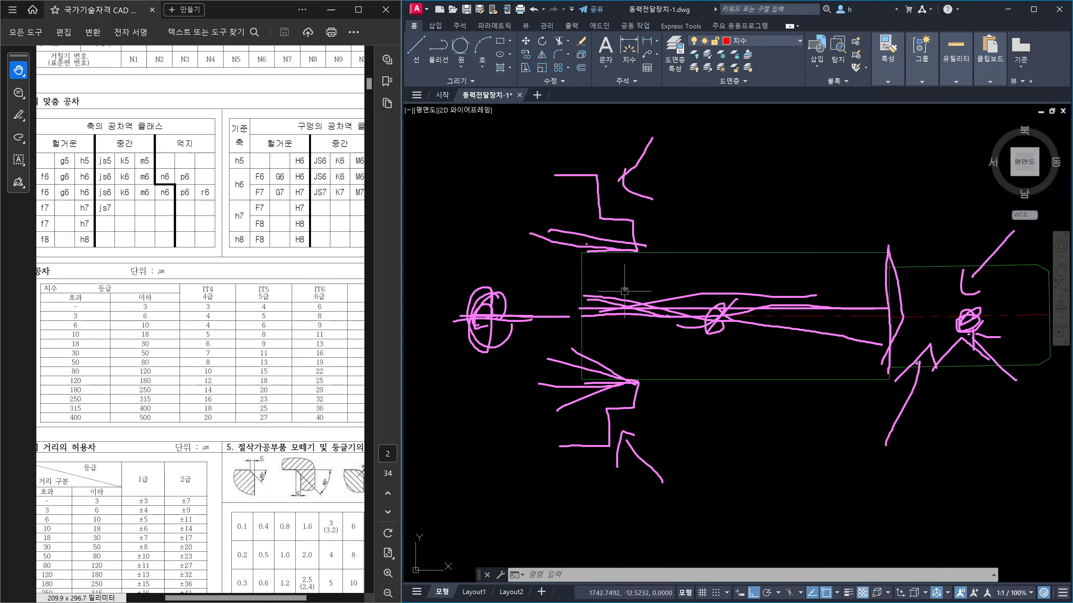
key("Escape")
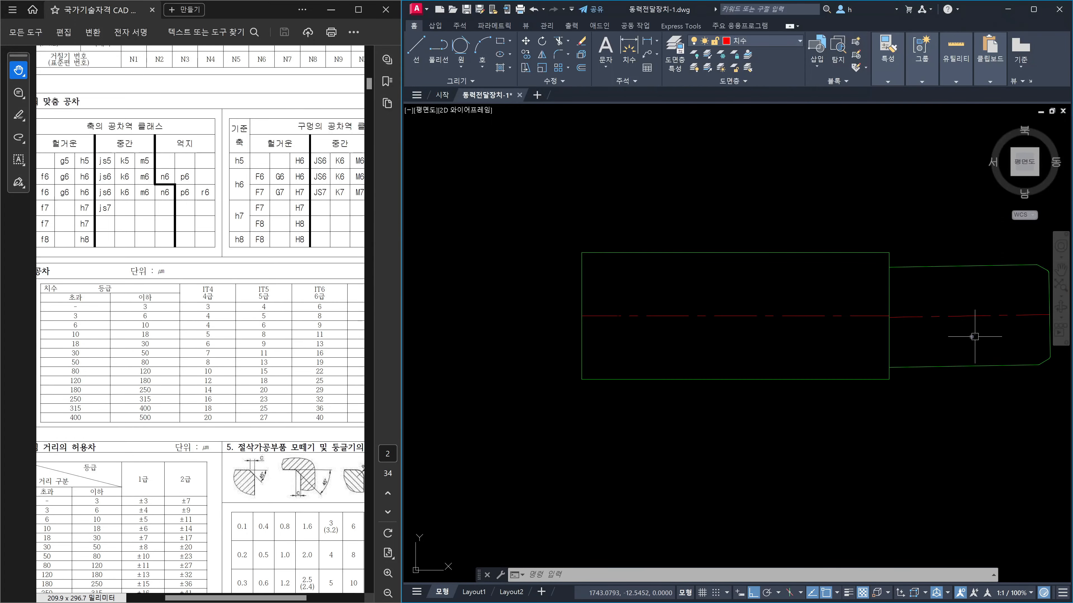
Examine the shoulders on both sides of the ø19 section and the 0.008 runout frames in the dimensioned shaft drawing
scroll(974, 337, "down", 5)
scroll(893, 395, "up", 6)
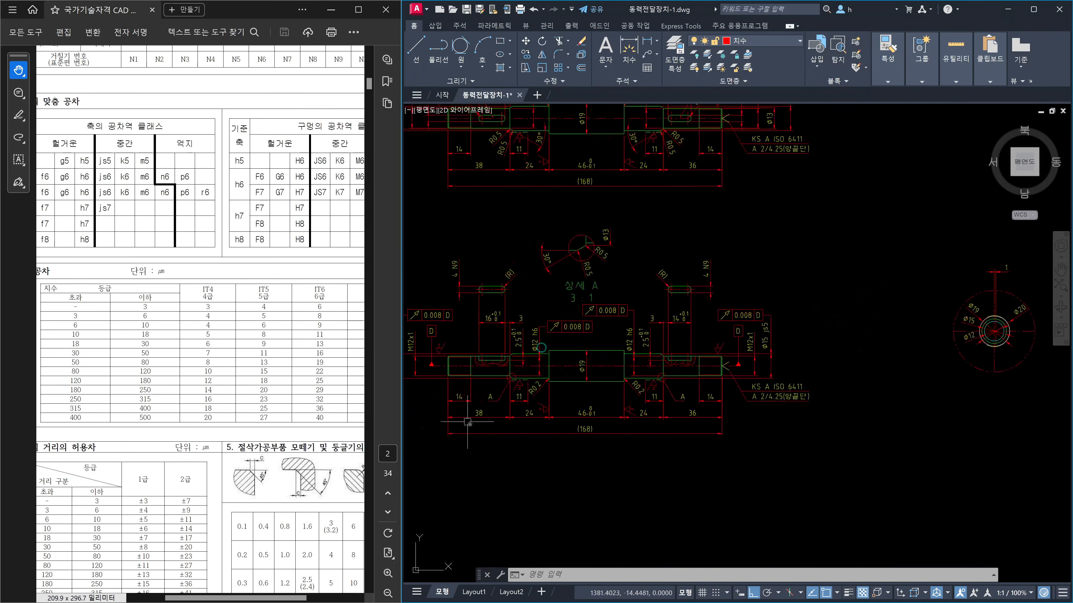
scroll(522, 374, "up", 3)
scroll(522, 373, "up", 2)
scroll(630, 379, "up", 2)
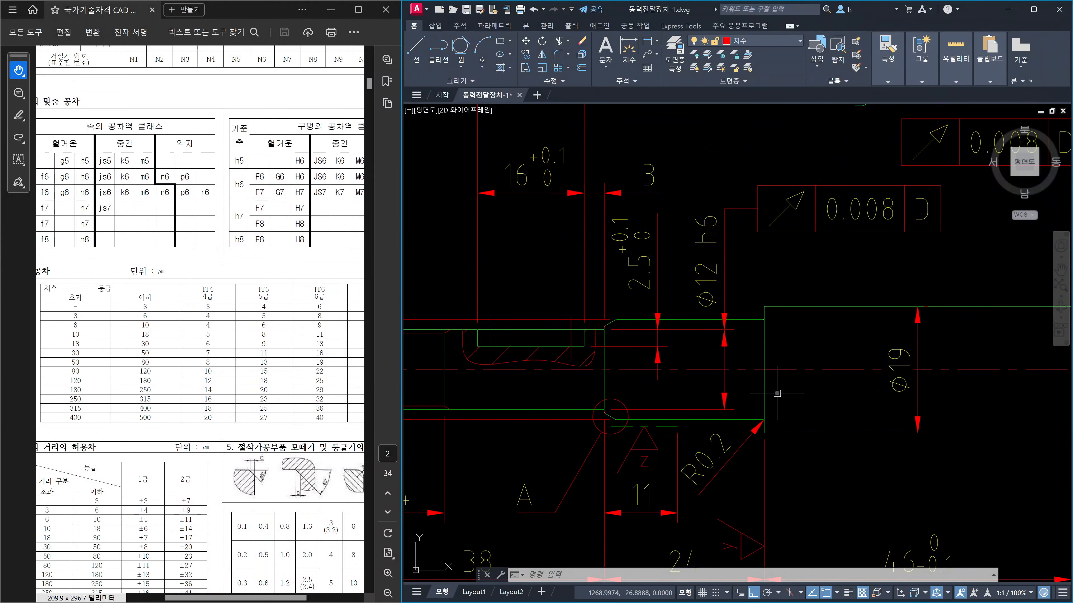
scroll(776, 393, "down", 4)
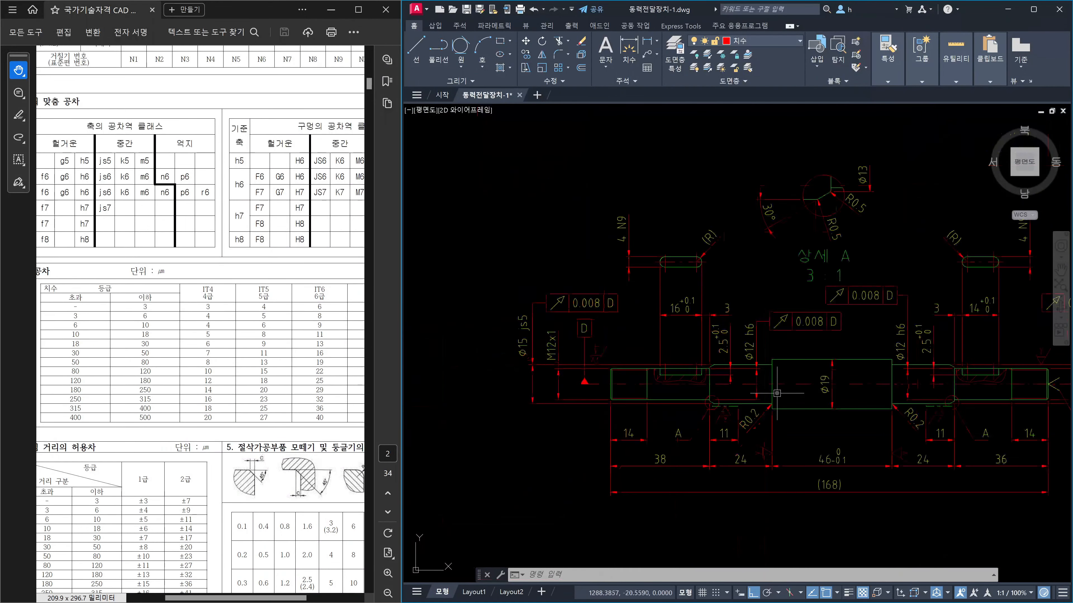
mouse_move(773, 399)
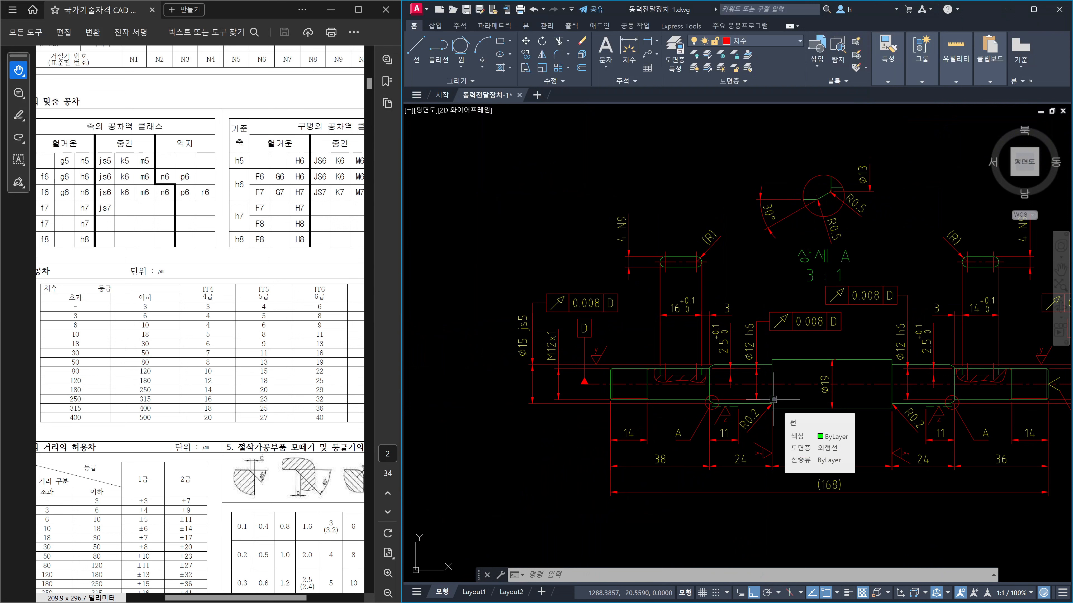
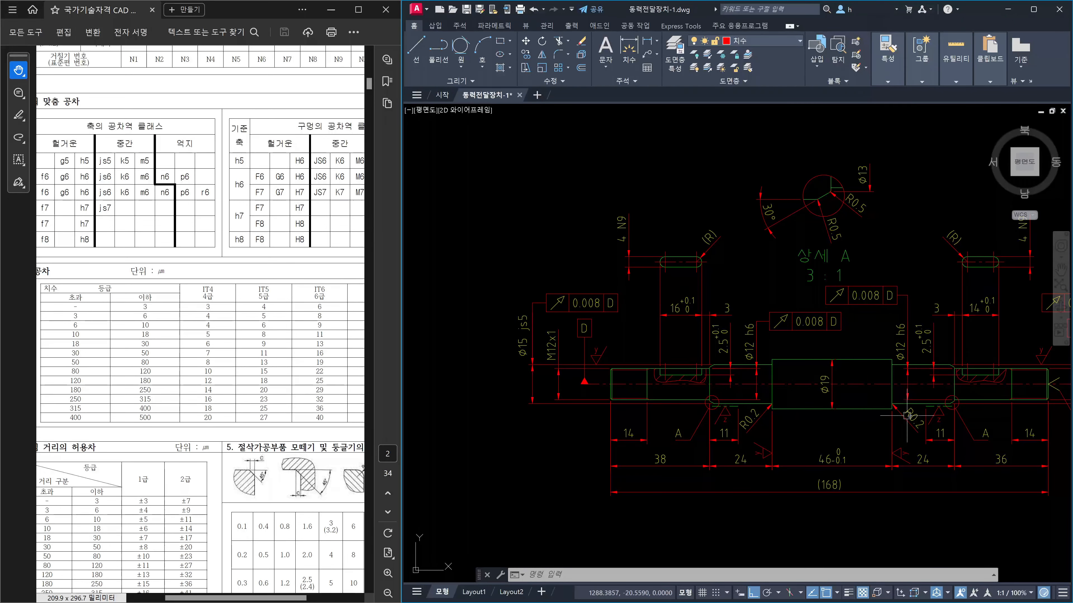
middle_click_drag(916, 413, 769, 412)
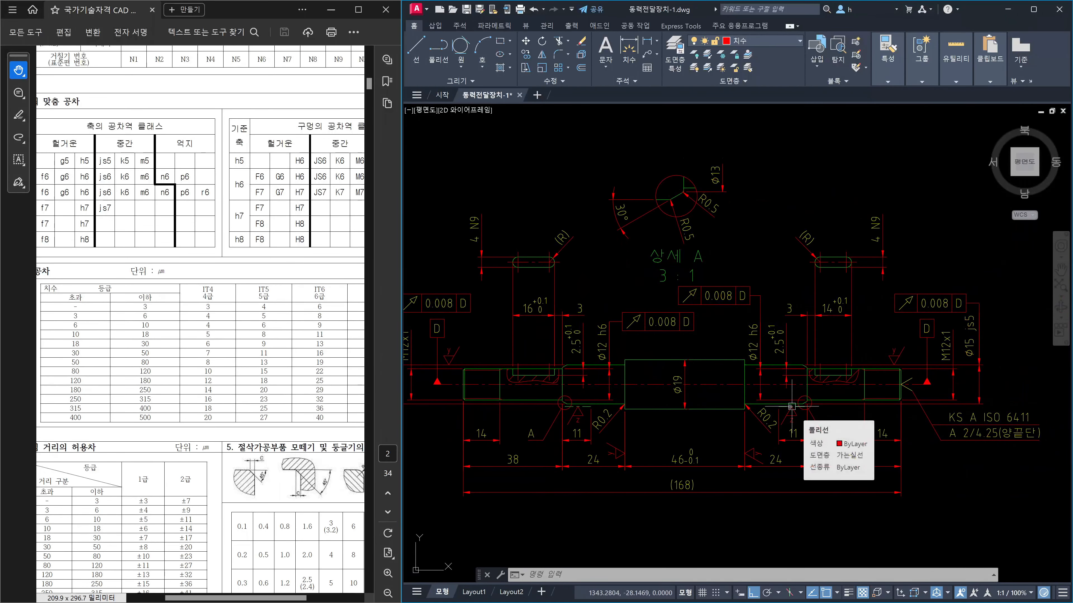
scroll(811, 391, "down", 4)
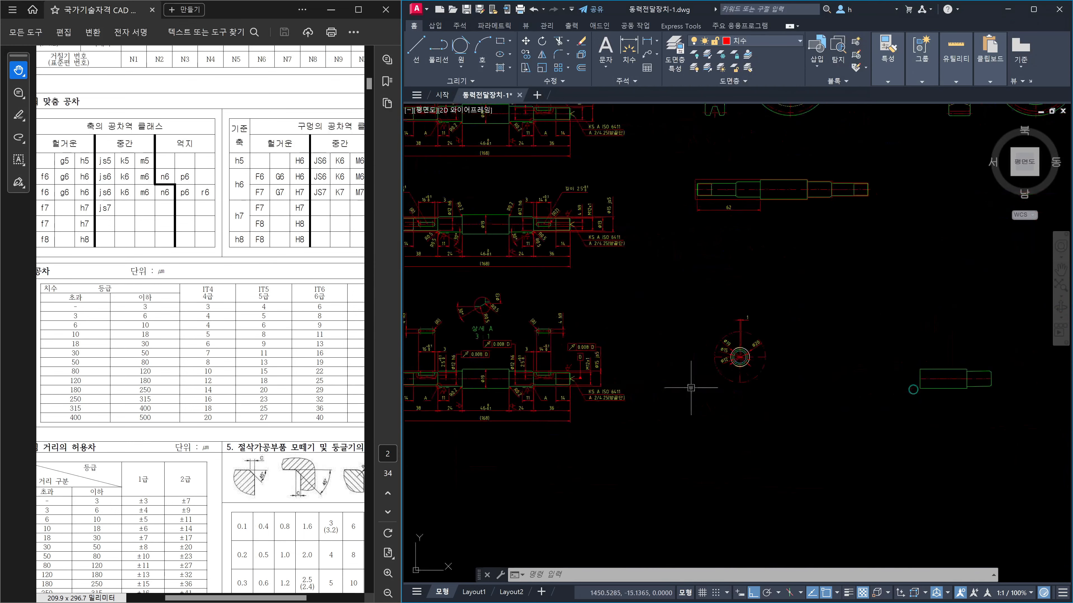
Measure the vertical gap between the large section's centerline and the tilted step's centerline at the shoulder
scroll(984, 390, "up", 5)
scroll(784, 373, "up", 4)
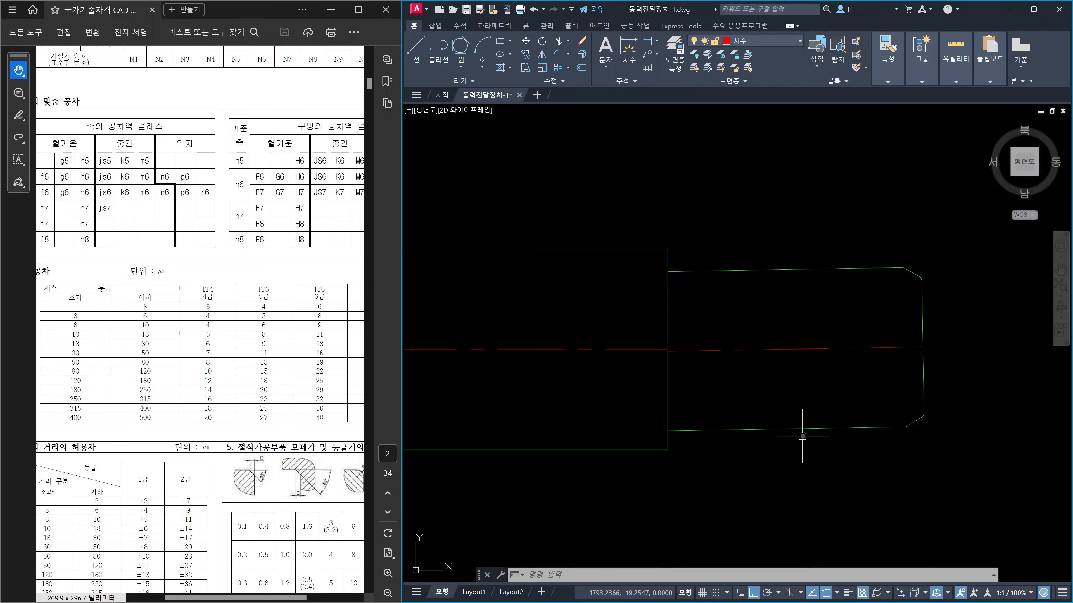
scroll(700, 395, "down", 2)
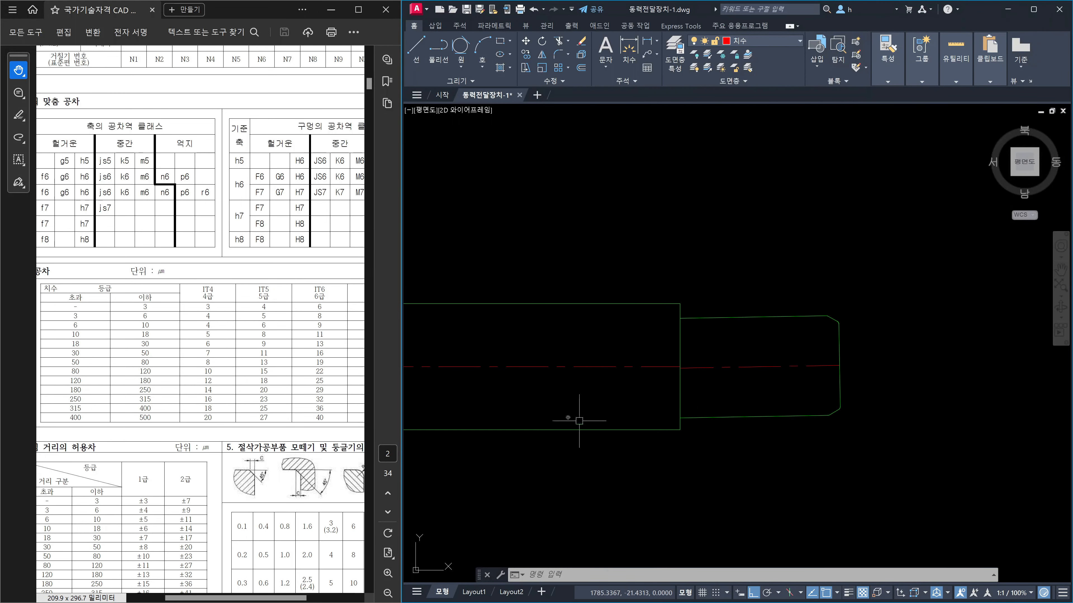
left_click_drag(567, 236, 581, 448)
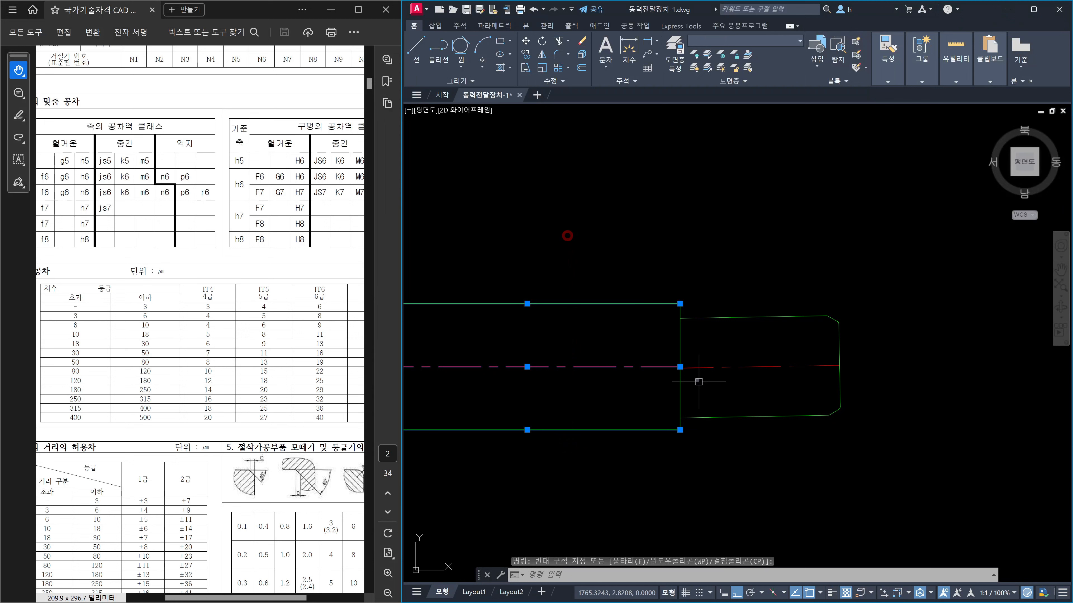
key("Escape")
scroll(680, 371, "up", 4)
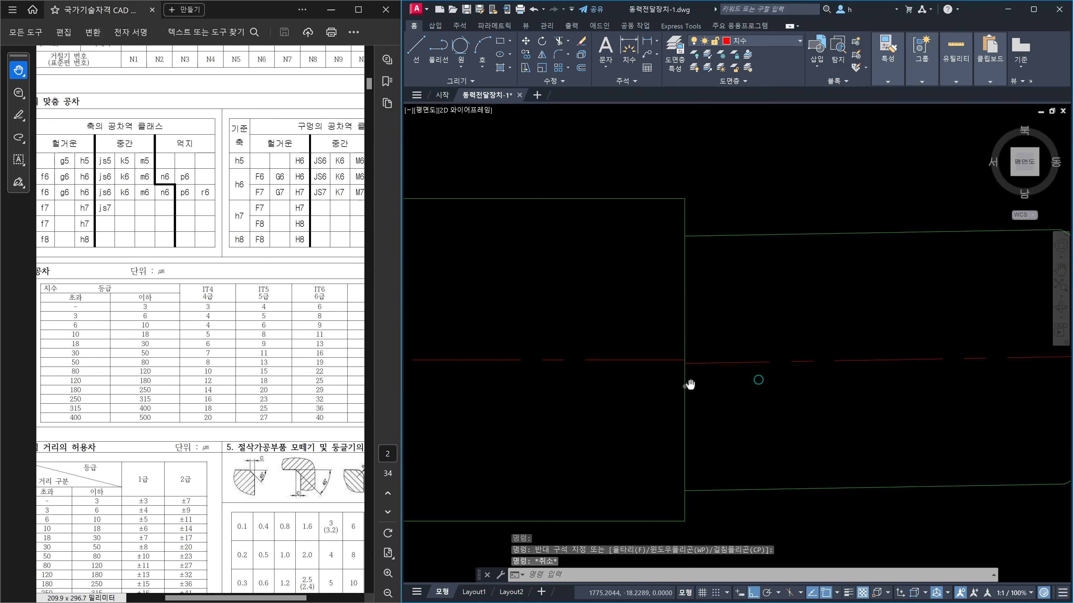
type("dli")
key("Return")
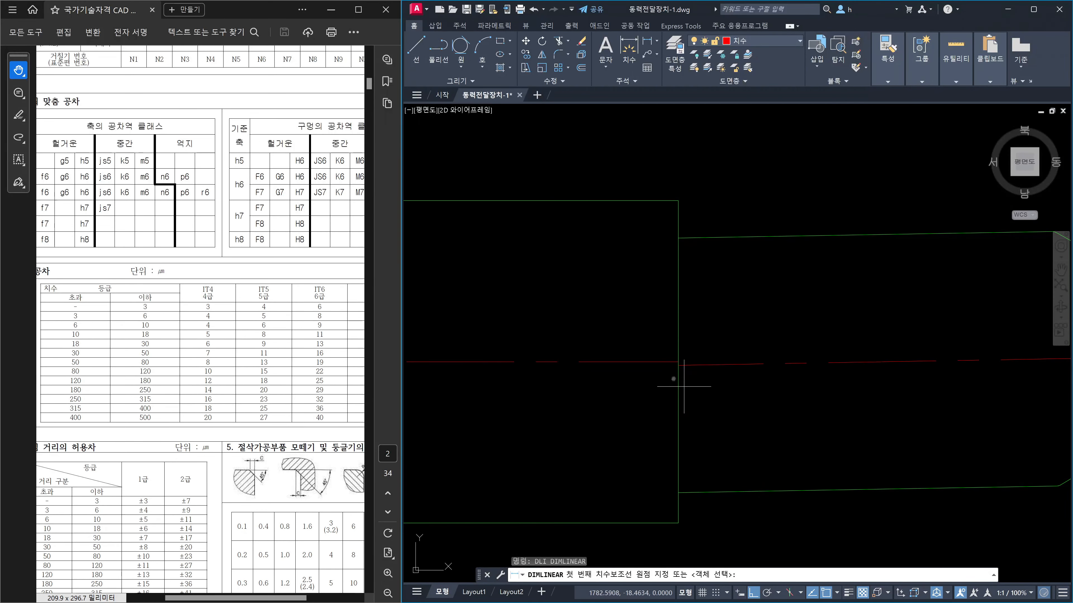
scroll(681, 359, "up", 3)
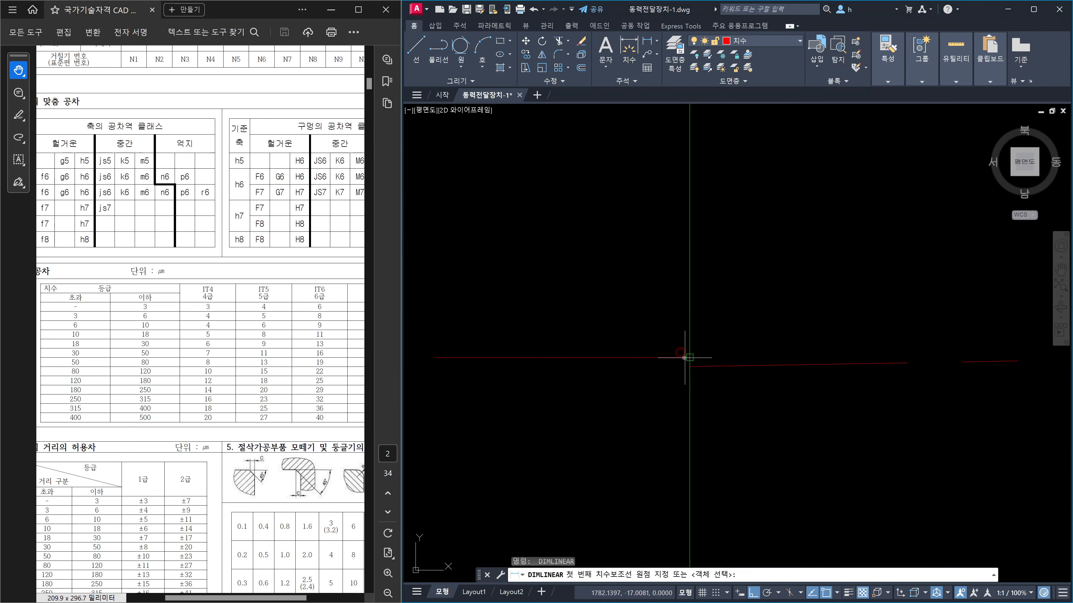
left_click(687, 358)
left_click(687, 359)
scroll(583, 363, "down", 5)
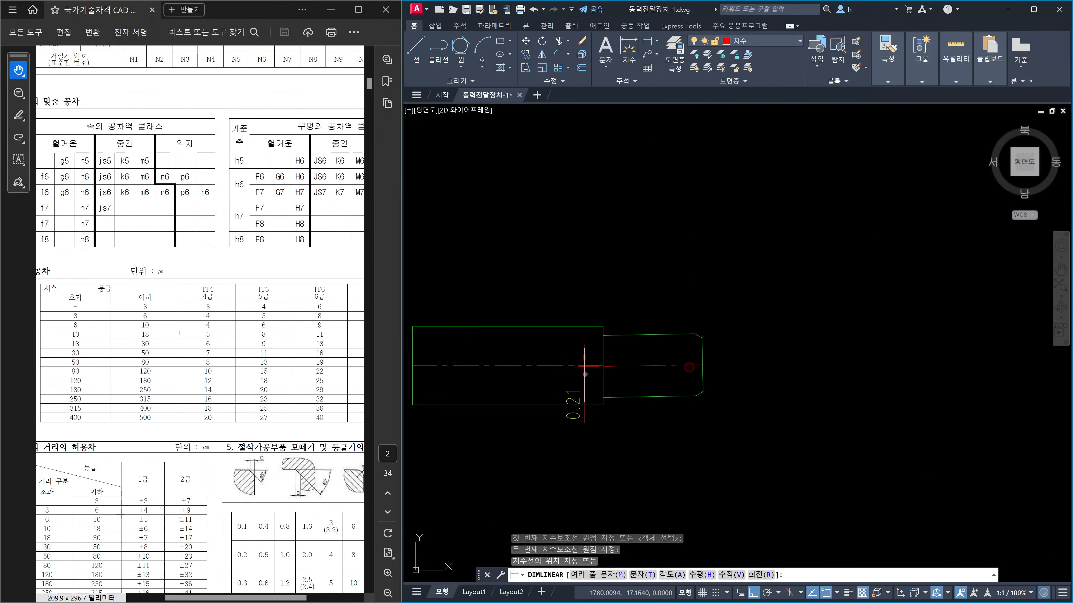
key("Escape")
scroll(568, 374, "up", 5)
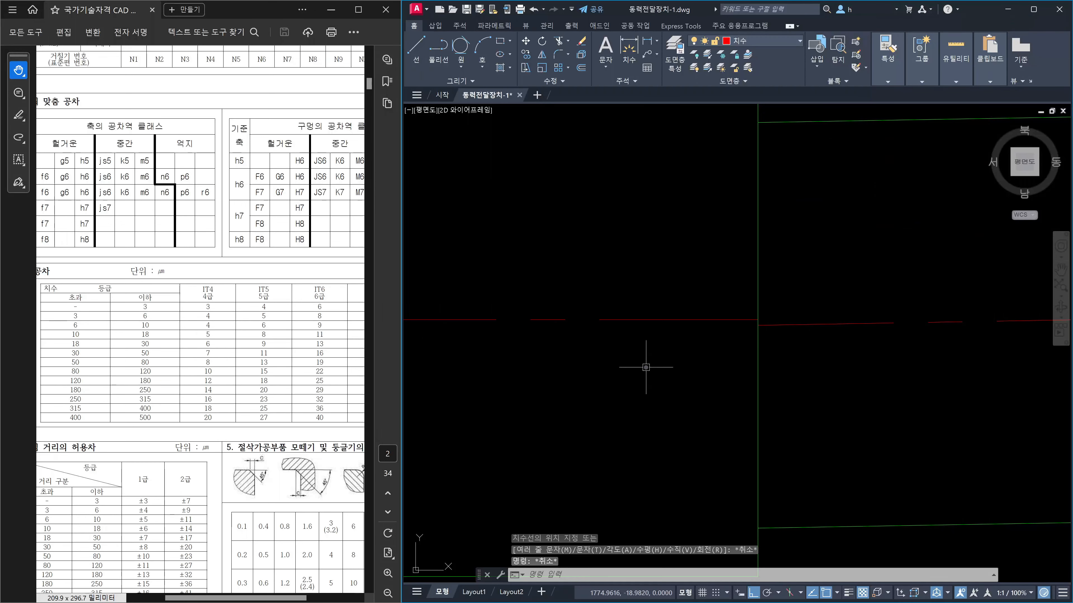
left_click(723, 347)
left_click(681, 287)
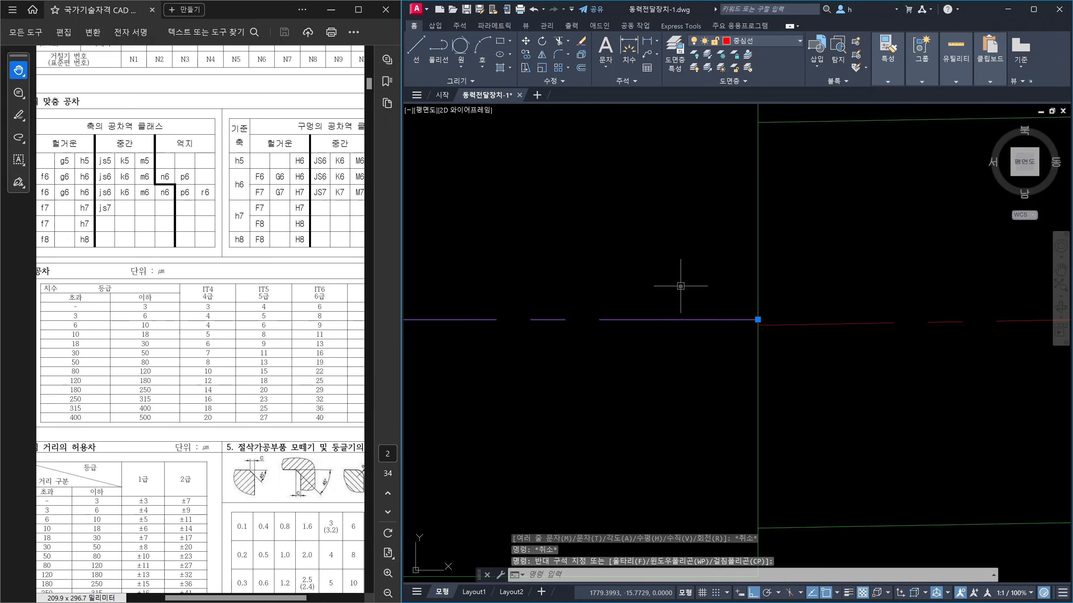
left_click(699, 354)
key("Escape")
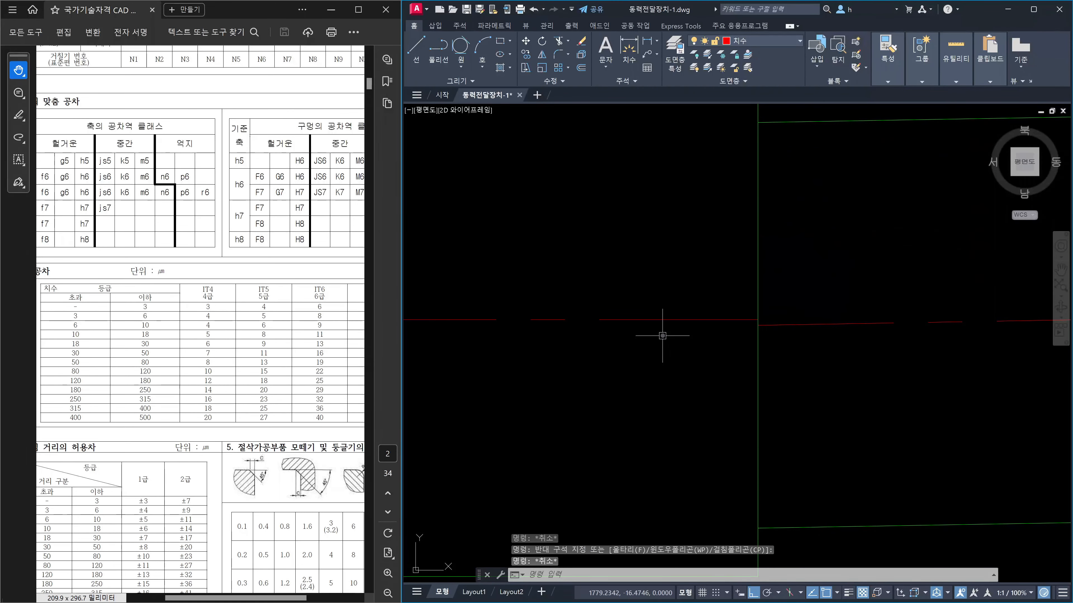
Offset the large section's centerline by 0.1 to both its upper and lower side
type("o")
key("Return")
type("0.")
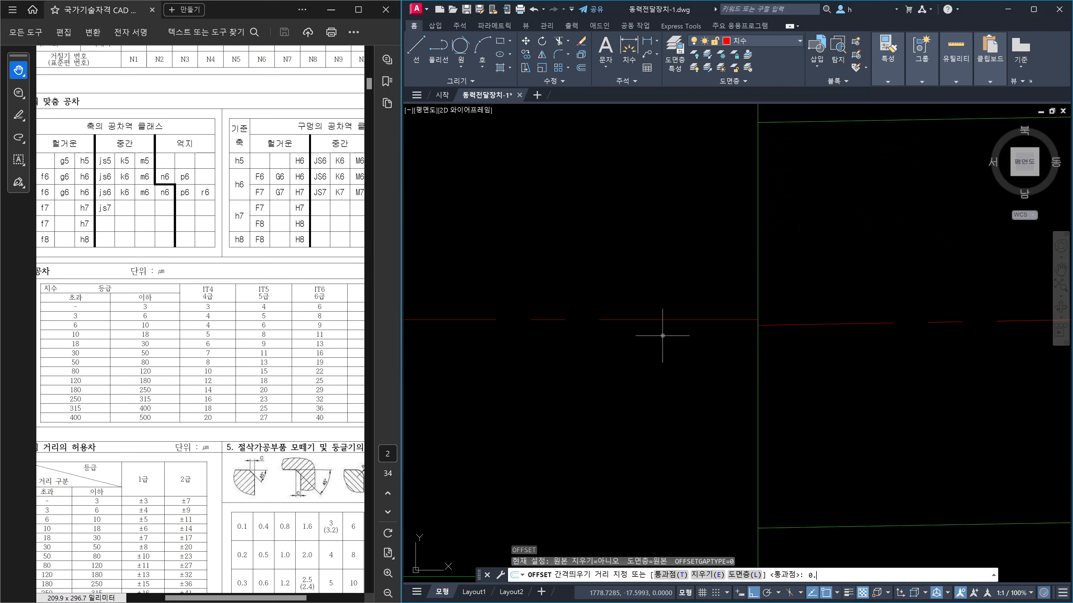
type("1")
key("Return")
left_click(666, 321)
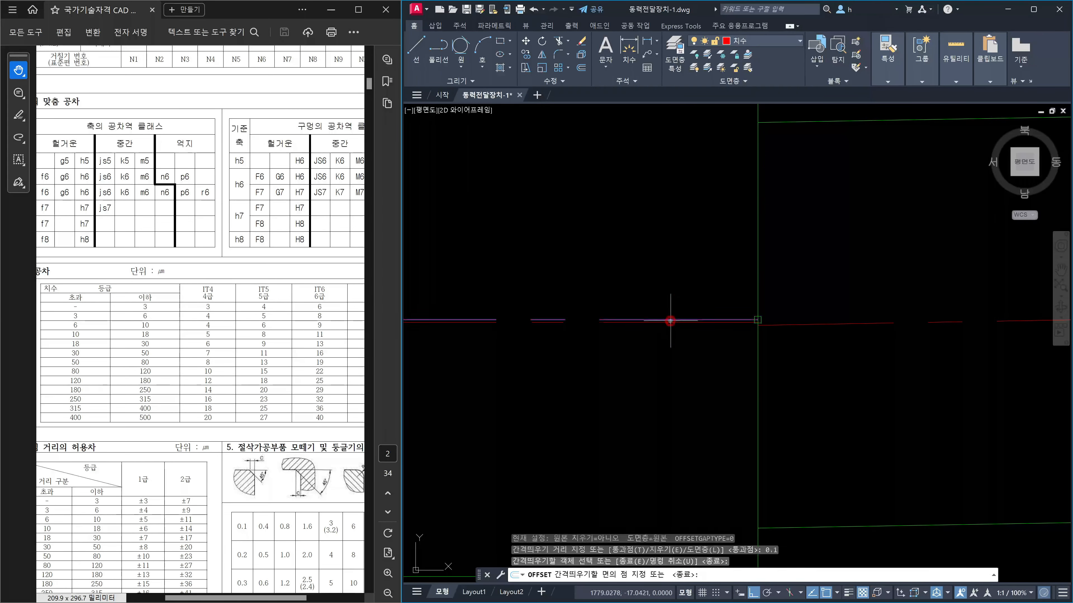
left_click(668, 347)
scroll(712, 322, "up", 4)
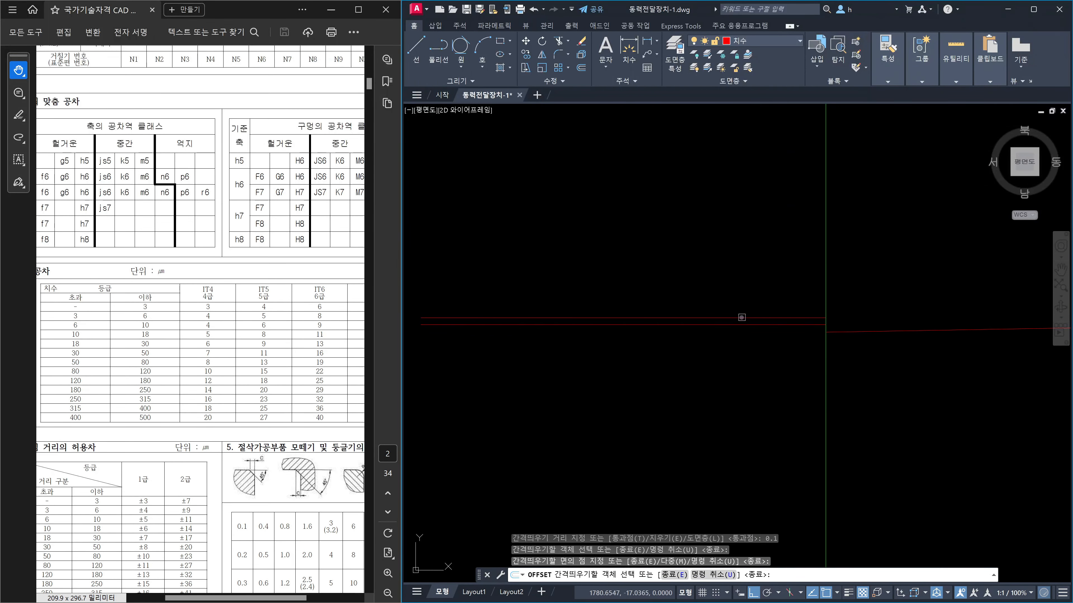
key("Escape")
Extend both offset lines of the large section's centerline through the tilted step to its chamfered end face
left_click(789, 318)
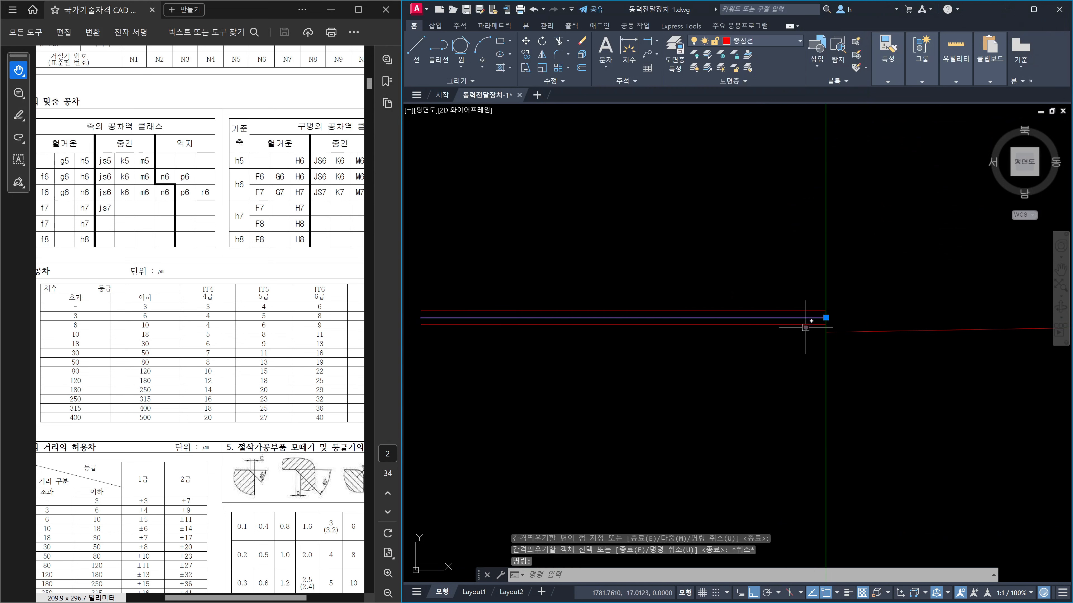
scroll(816, 347, "down", 5)
scroll(822, 365, "down", 4)
key("Escape")
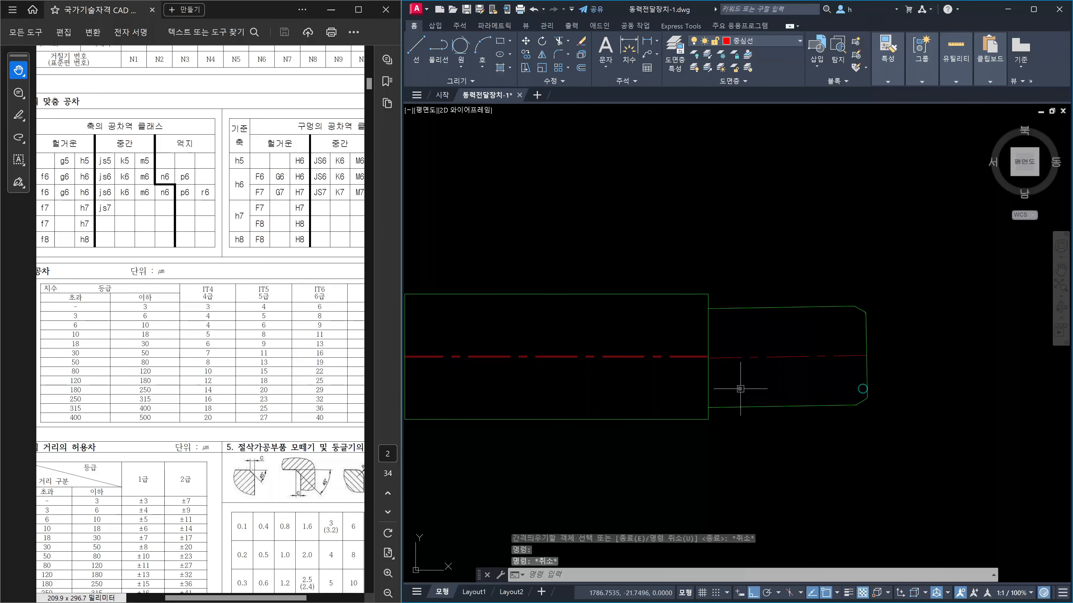
type("ex")
key("space")
left_click(905, 377)
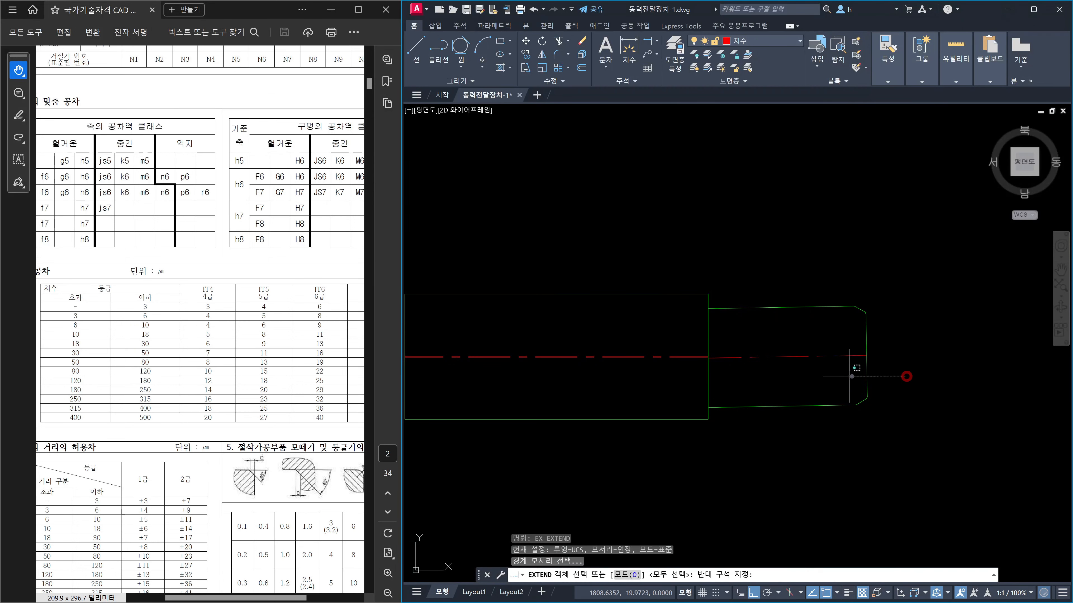
left_click(828, 377)
key("space")
scroll(683, 351, "up", 4)
scroll(717, 353, "up", 4)
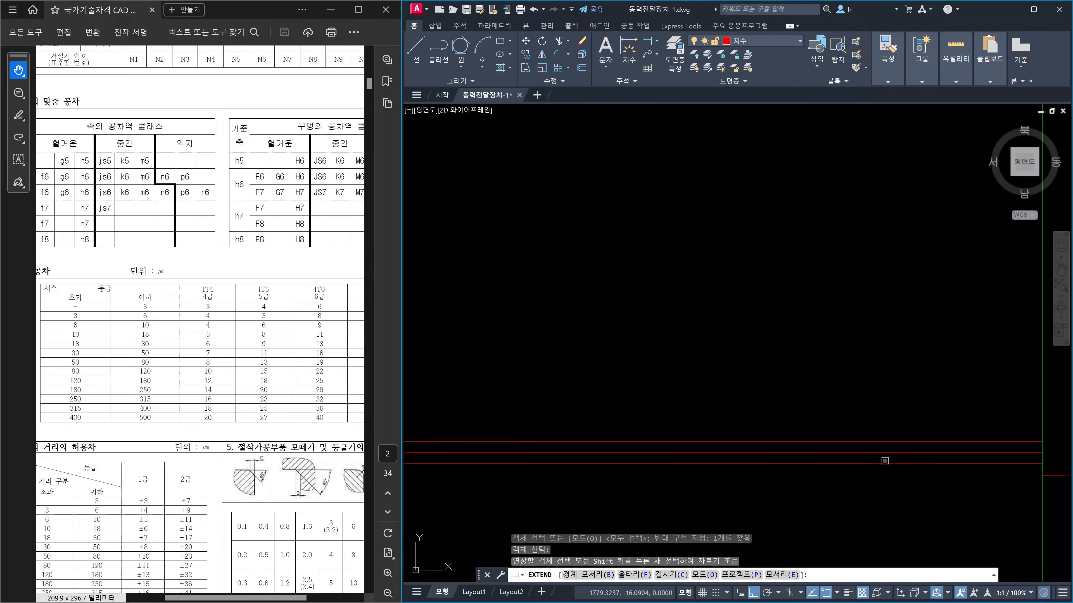
left_click(885, 464)
scroll(895, 444, "down", 5)
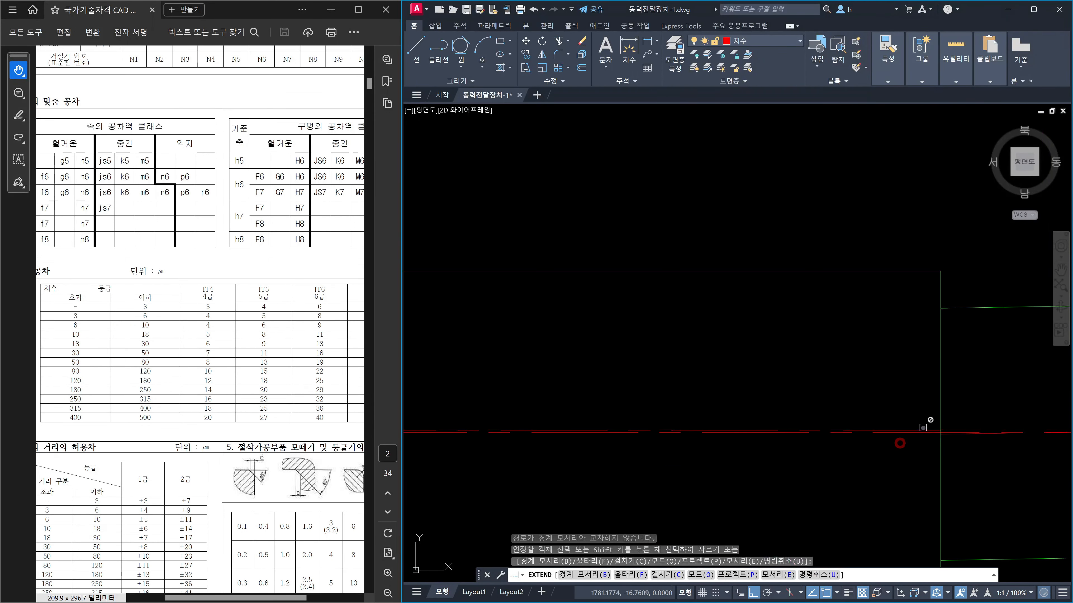
key("Escape")
Put the two extended offset lines on the 윤곽선 layer
scroll(950, 422, "up", 6)
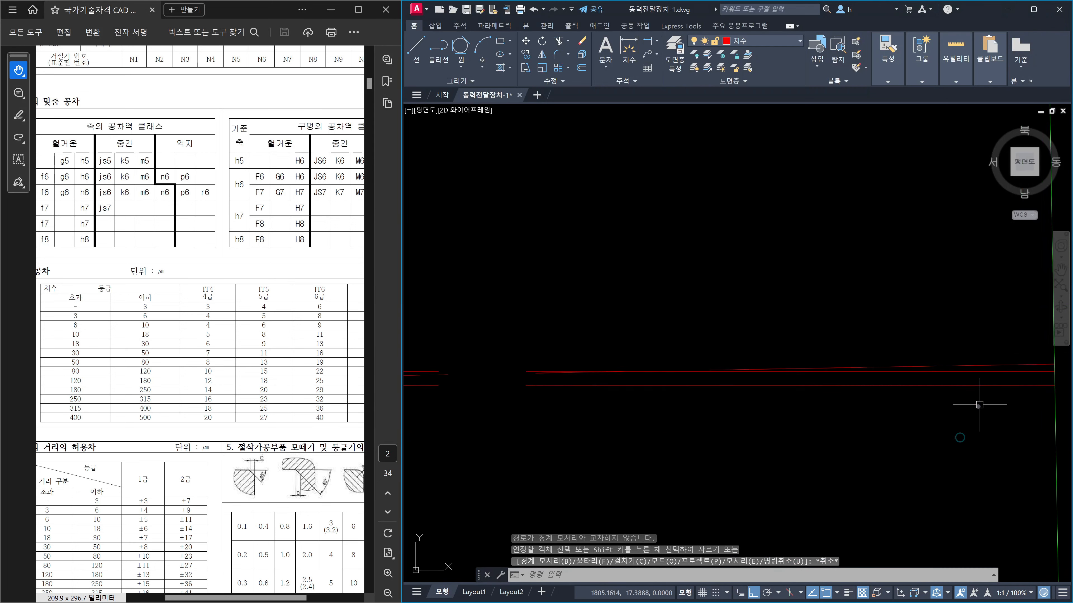
left_click(1004, 382)
left_click(990, 343)
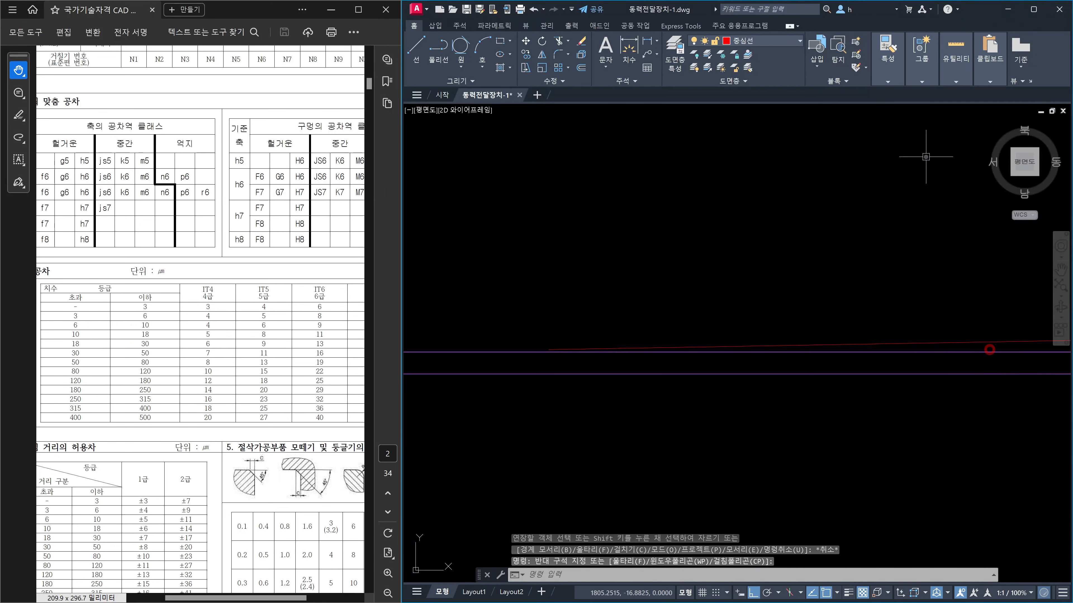
left_click(794, 41)
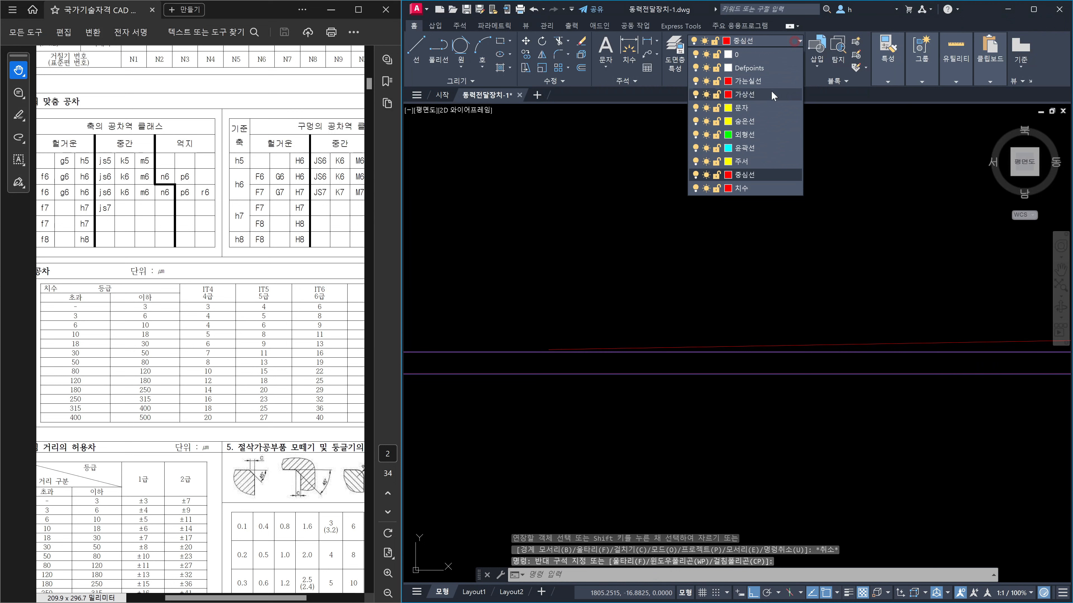
left_click(761, 148)
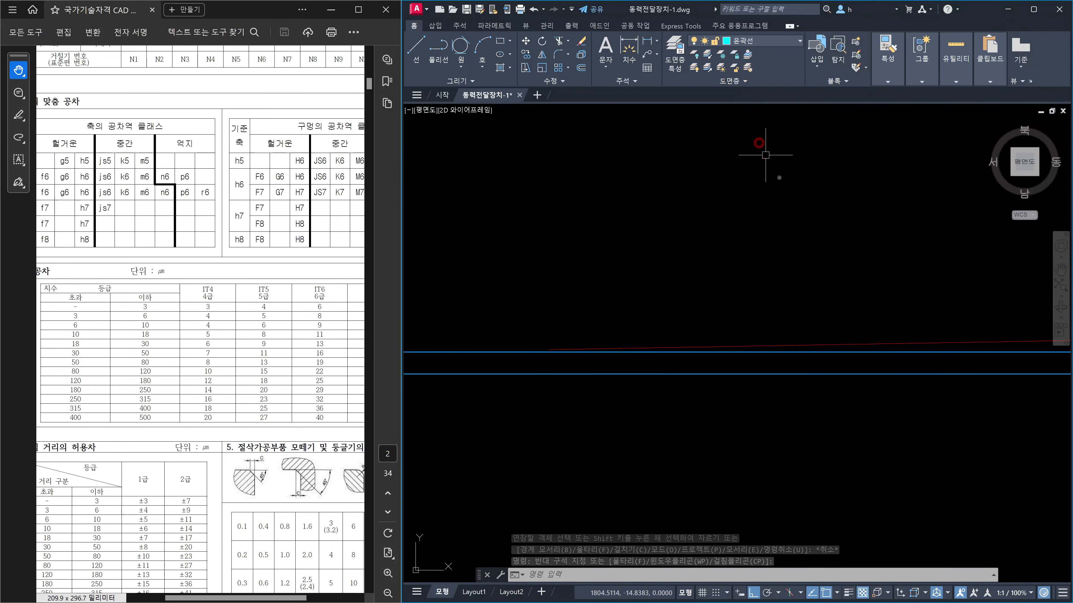
key("Escape")
Put the tilted step's centerline on the 치수 layer
scroll(809, 232, "down", 3)
scroll(856, 272, "up", 4)
left_click(885, 271)
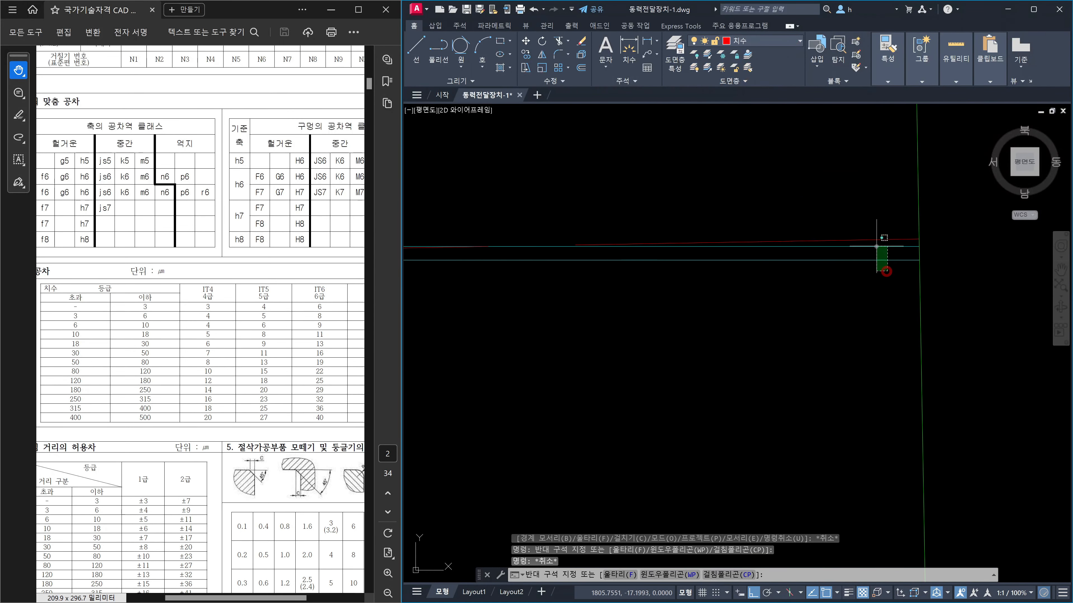
left_click(875, 244)
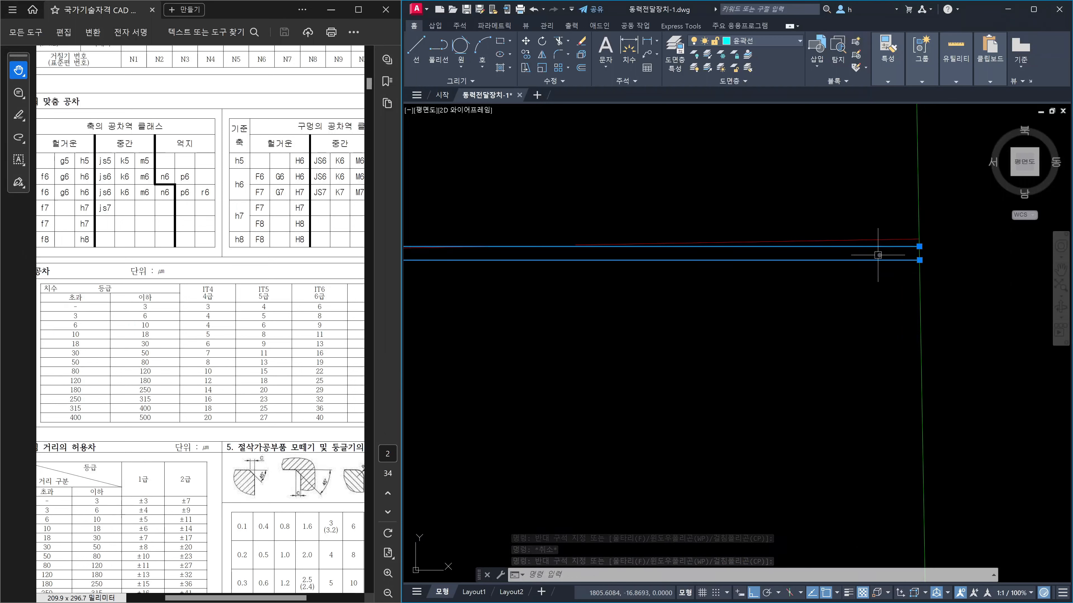
scroll(874, 262, "down", 5)
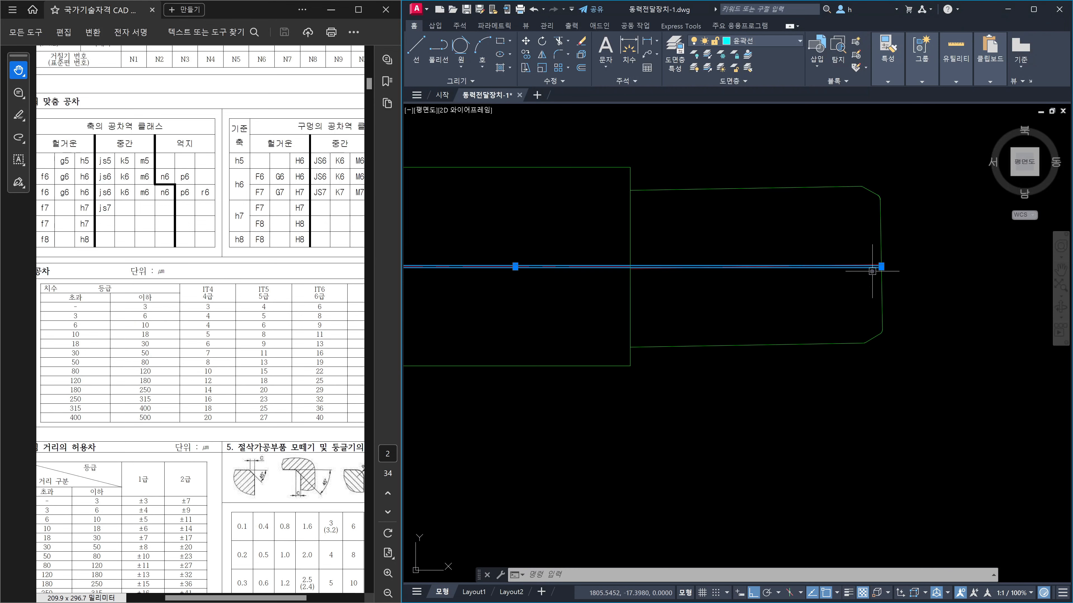
scroll(872, 271, "up", 7)
key("Escape")
left_click(875, 244)
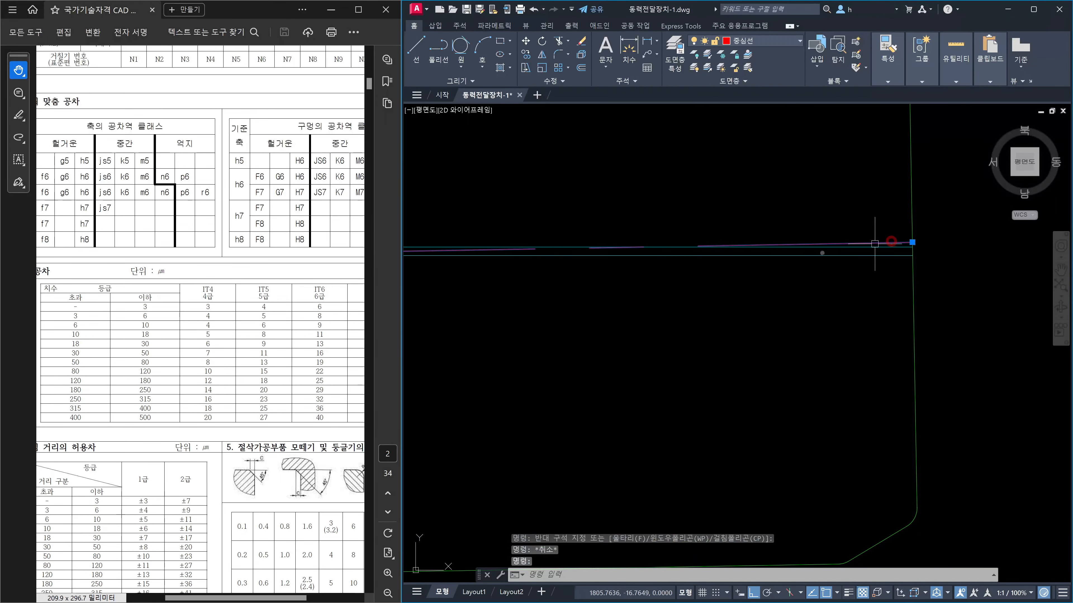
left_click(780, 42)
left_click(751, 186)
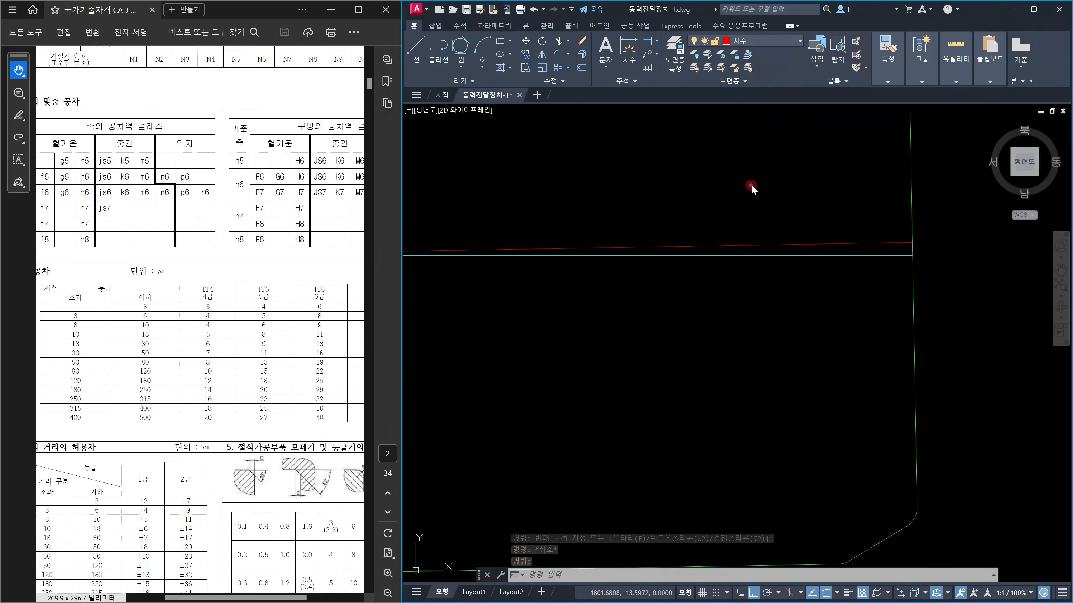
key("Escape")
scroll(803, 262, "down", 2)
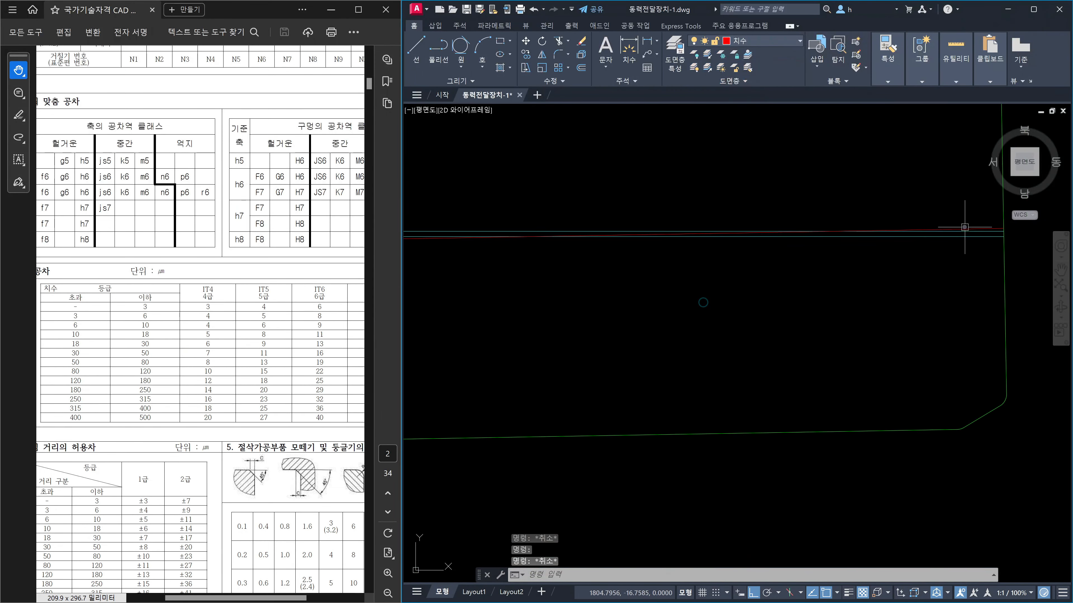
scroll(958, 232, "down", 2)
scroll(896, 264, "down", 2)
scroll(823, 273, "up", 2)
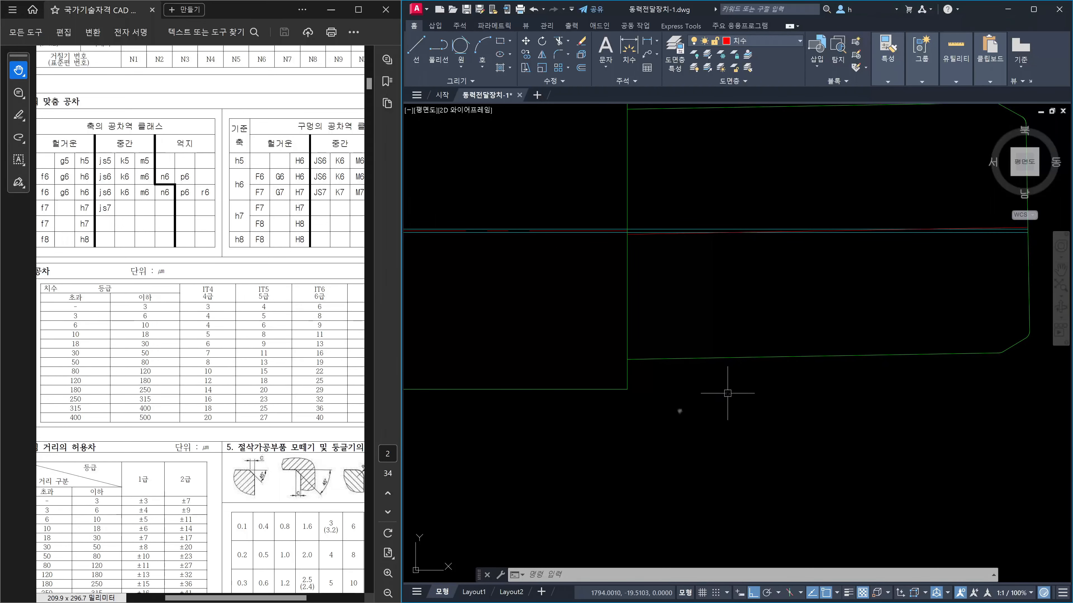
key("Escape")
key("Escape")
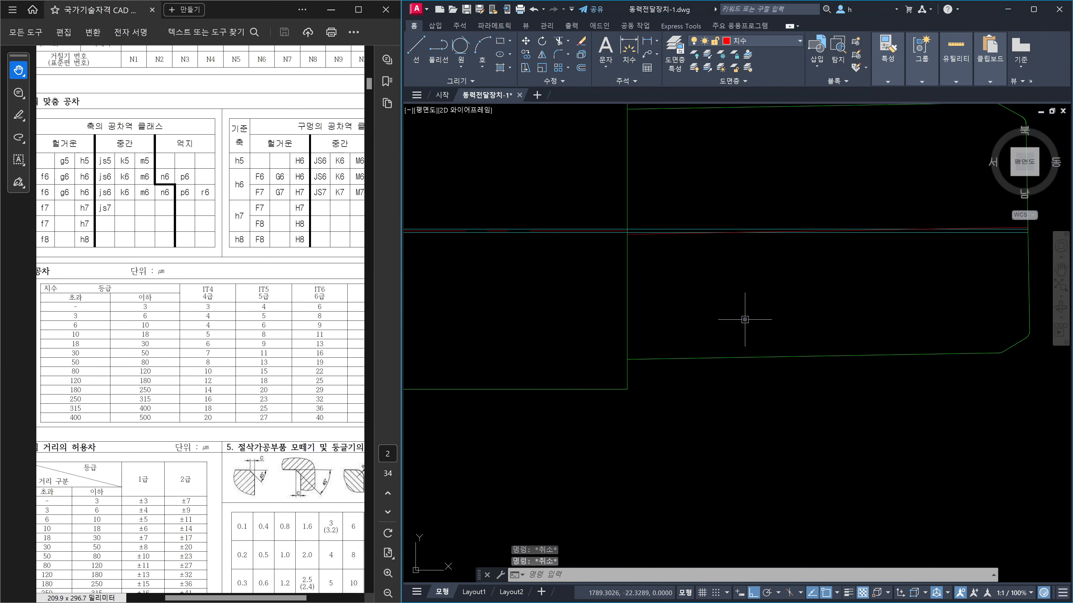
type("DL")
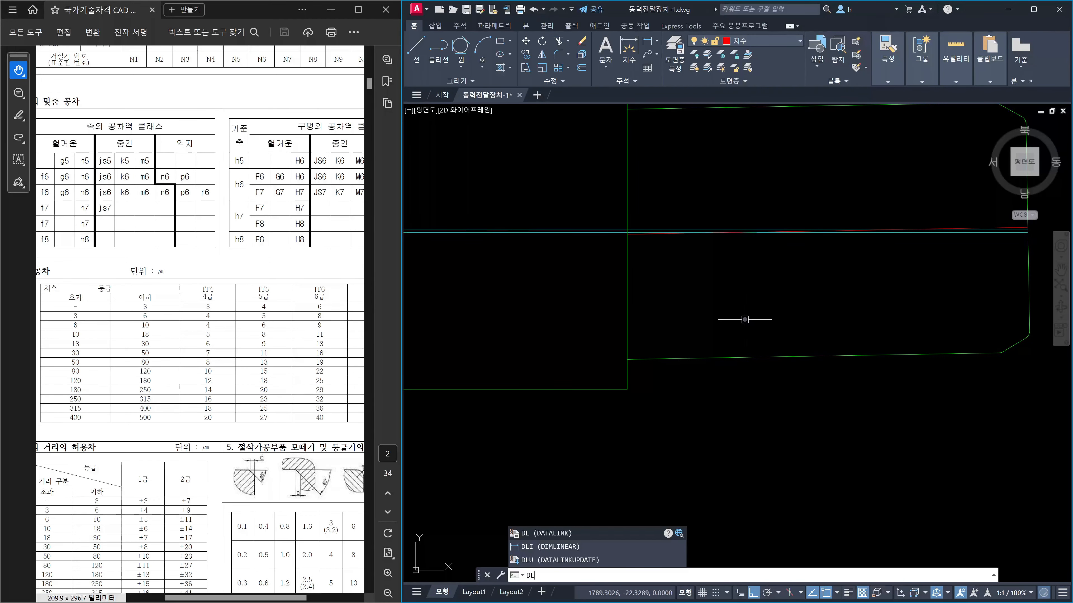
key("Escape")
Draw vertical construction lines through the points where the tilted centerline crosses the lower and the upper offset line
scroll(739, 253, "up", 3)
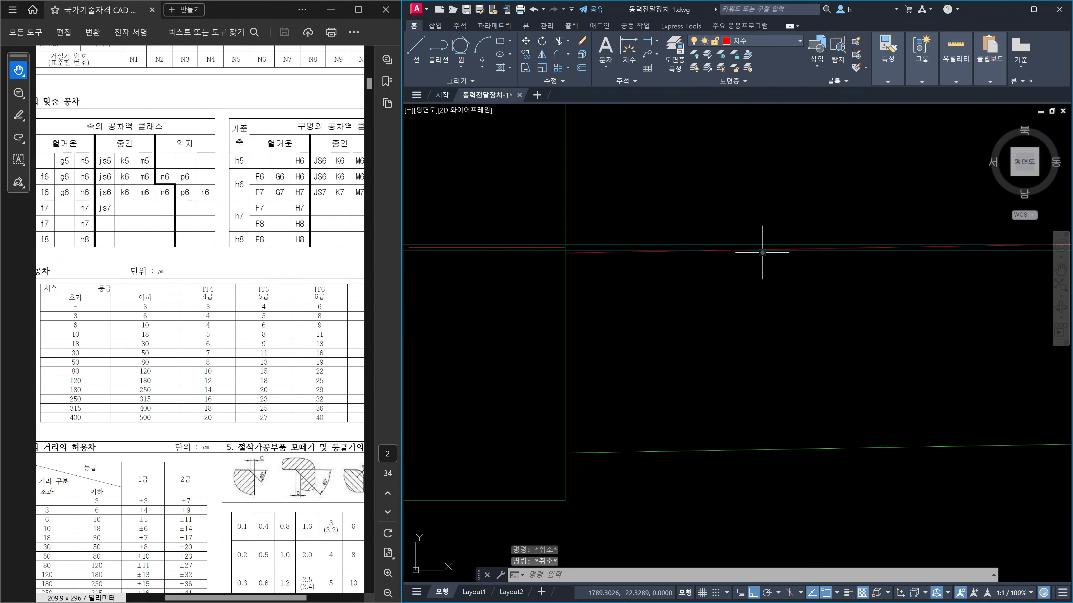
type("XL")
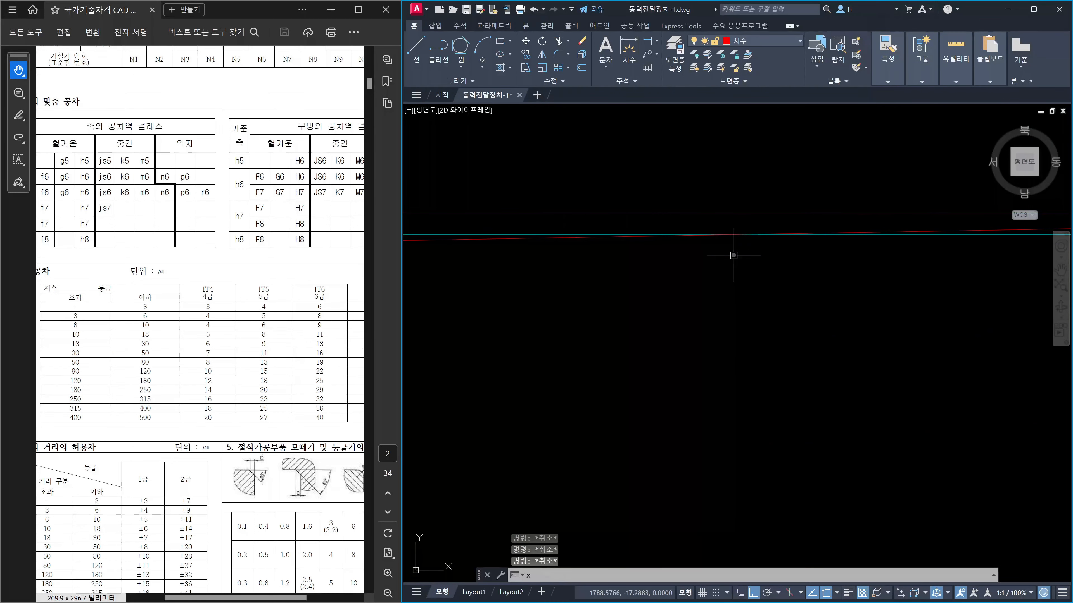
key("Return")
left_click(717, 235)
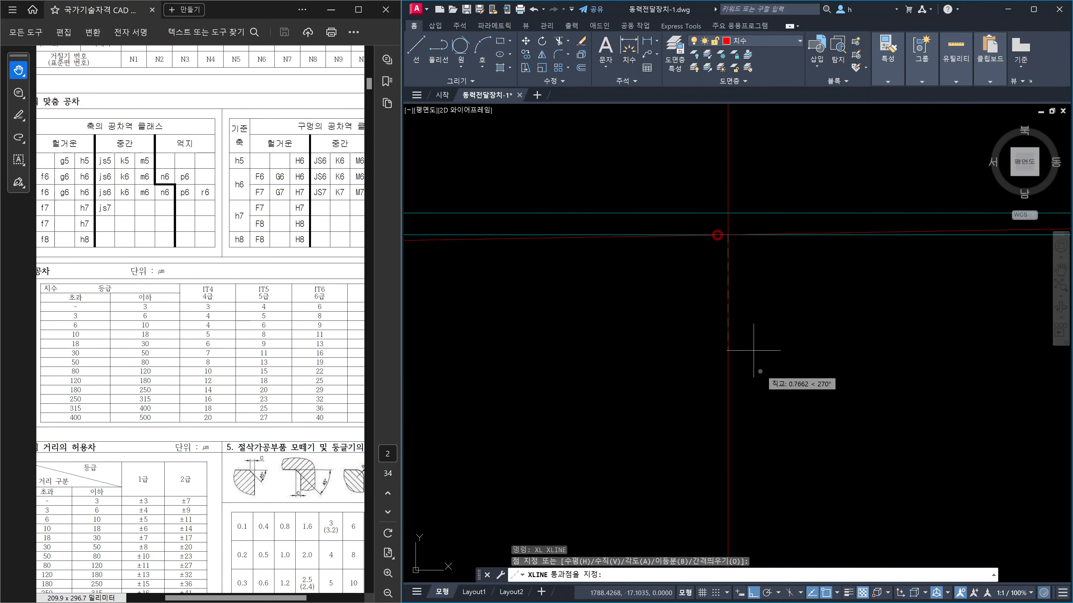
scroll(757, 359, "down", 5)
key("Escape")
key("Return")
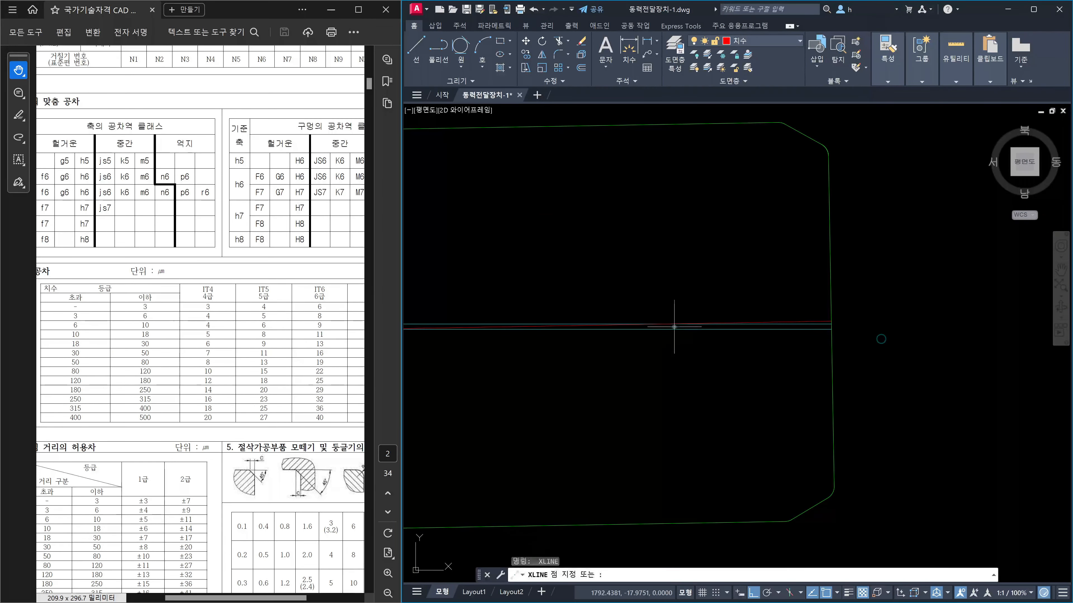
left_click(664, 324)
scroll(686, 403, "down", 3)
key("Escape")
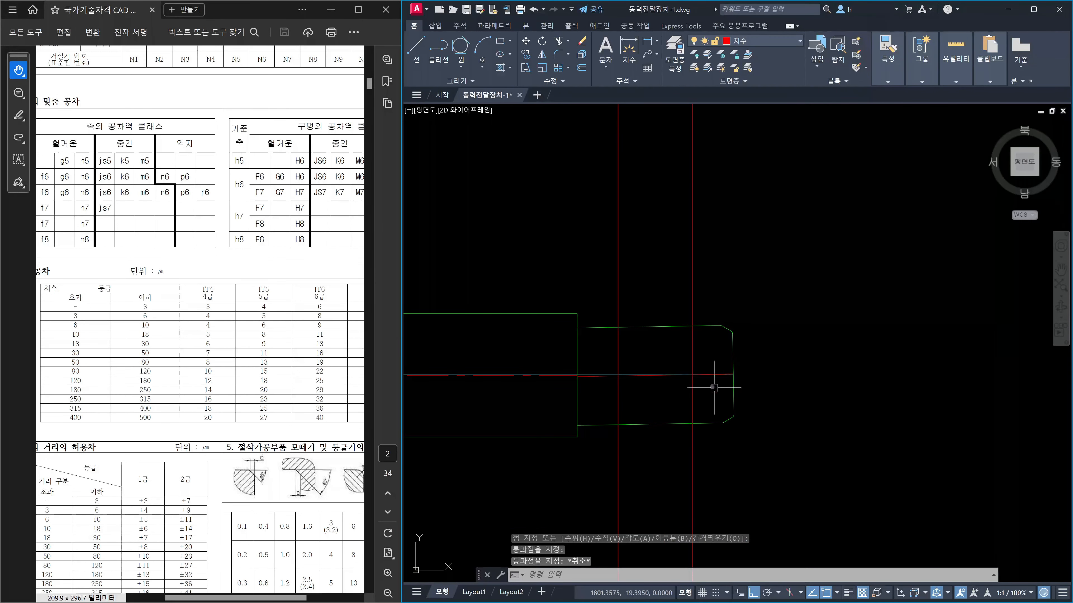
Examine how the tilted centerline runs relative to the two offset lines between and outside the vertical construction lines
scroll(654, 373, "up", 6)
scroll(659, 378, "down", 5)
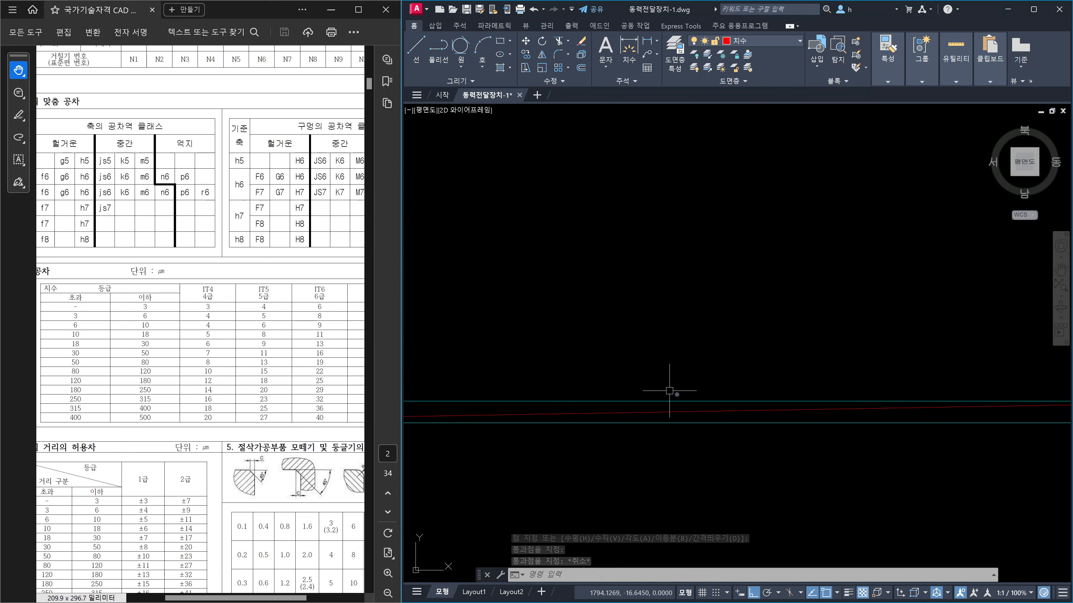
scroll(694, 384, "up", 4)
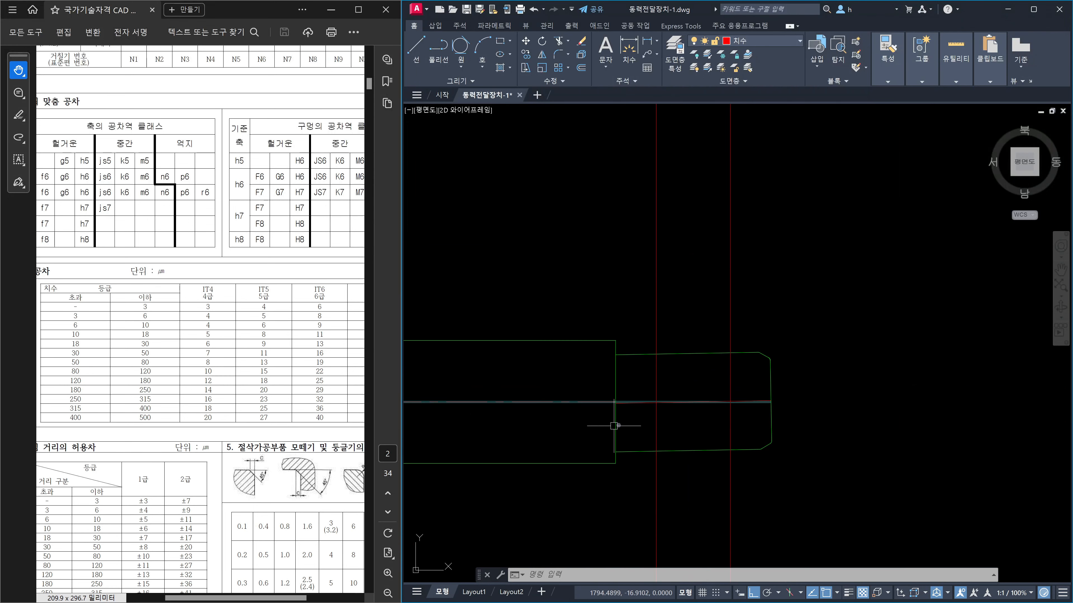
scroll(618, 404, "up", 5)
scroll(592, 372, "down", 3)
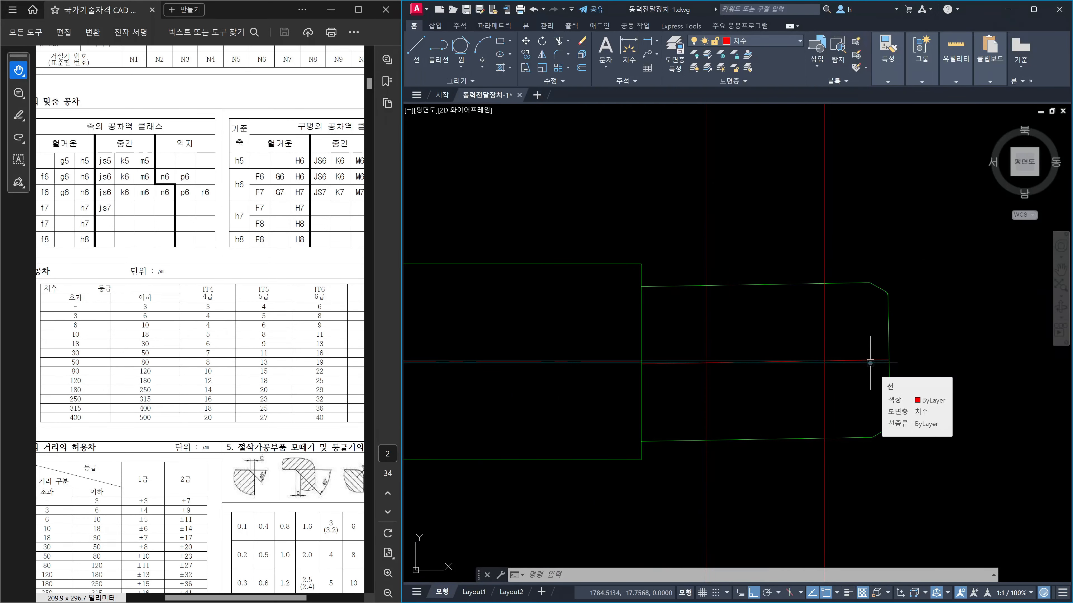
key("Escape")
key("Escape")
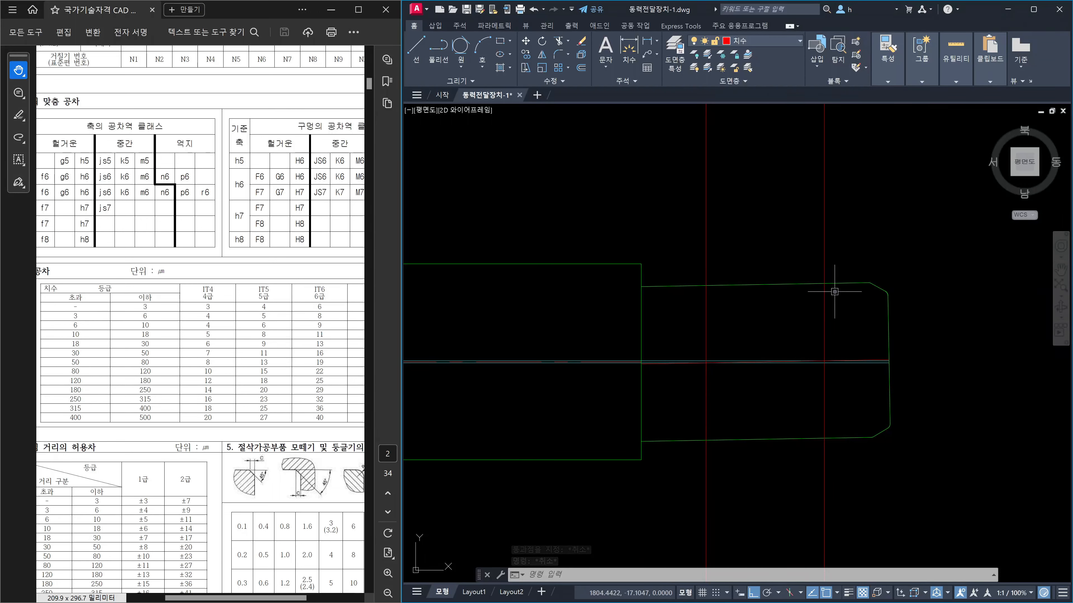
Draw a third vertical construction line about midway between the two existing ones on the tilted step
type("xl")
key("Return")
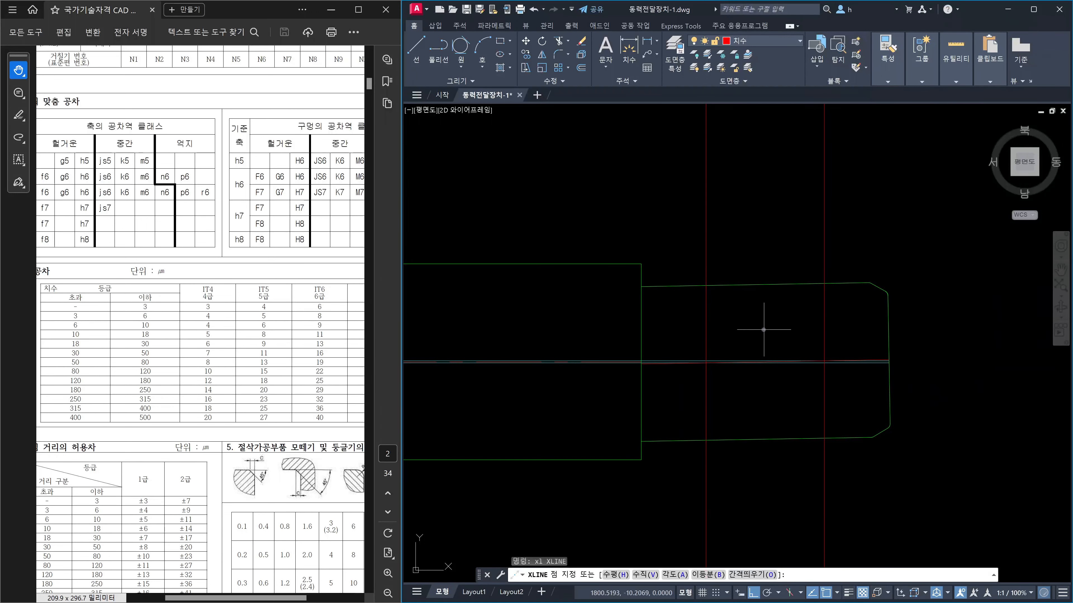
left_click(763, 330)
left_click(768, 200)
key("Escape")
left_click(784, 240)
left_click(754, 224)
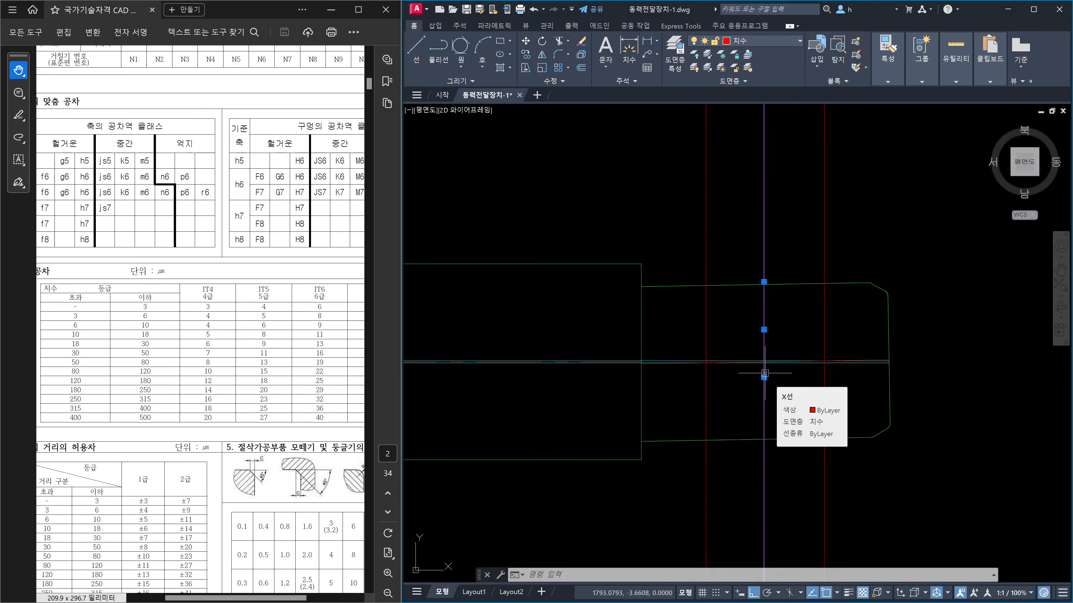
left_click(750, 326)
key("Escape")
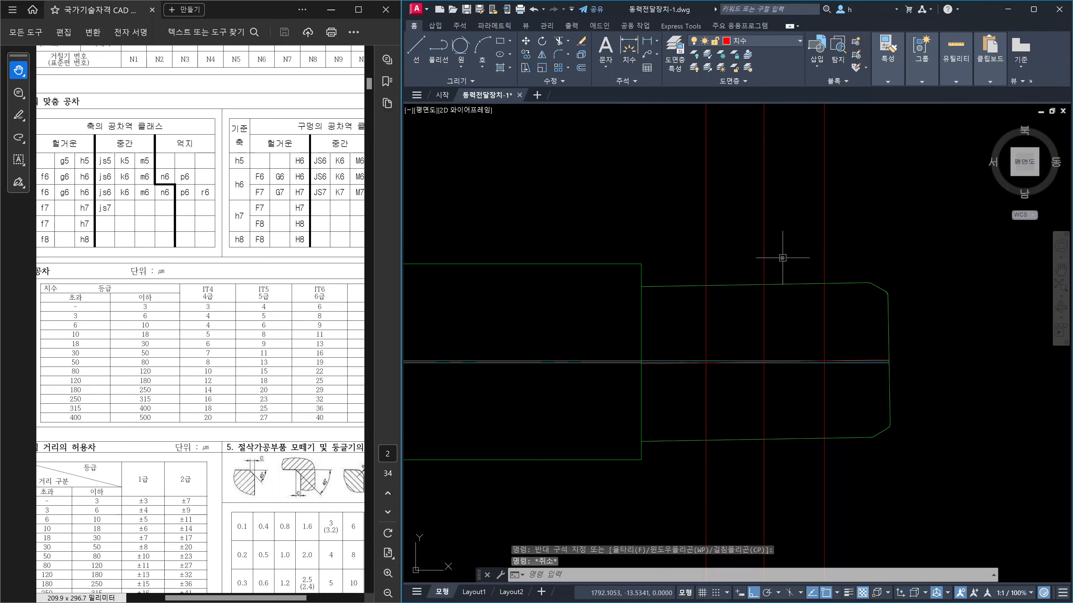
Move the middle construction line horizontally to between the shoulder and the construction line nearest to it
type("m")
key("Return")
left_click(779, 266)
left_click(755, 247)
key("Return")
left_click(750, 240)
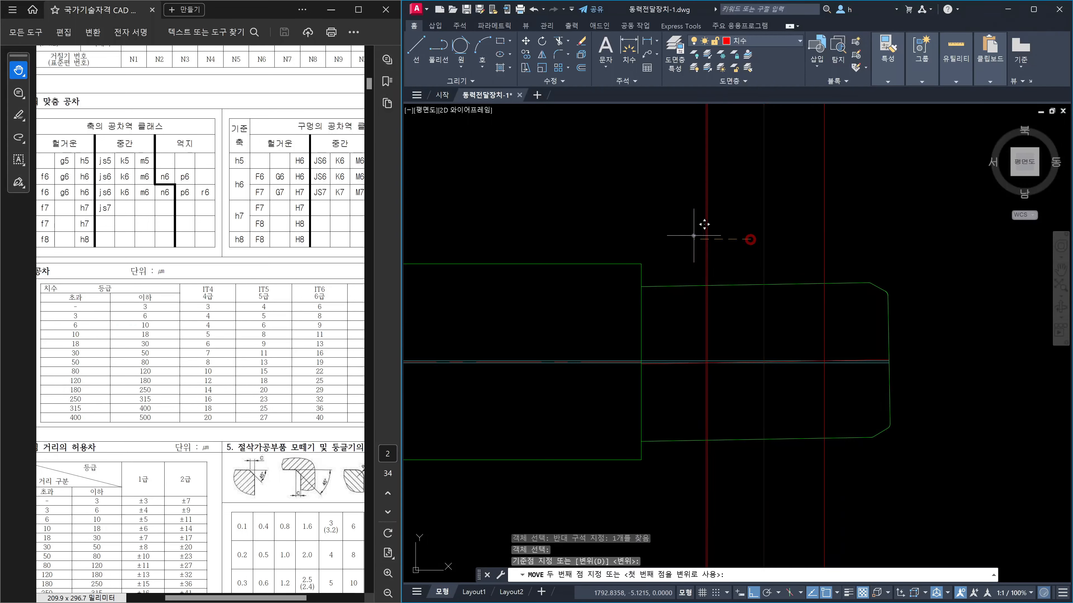
left_click(656, 204)
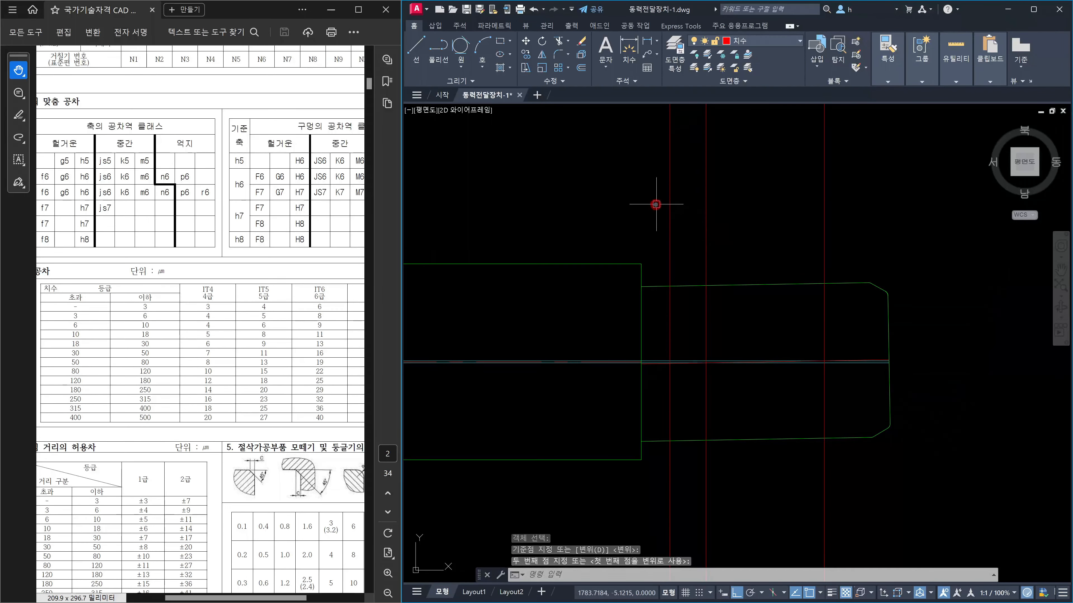
key("Escape")
Examine the tilted centerline's position relative to the offset lines at the moved construction line near the shoulder
mouse_move(704, 354)
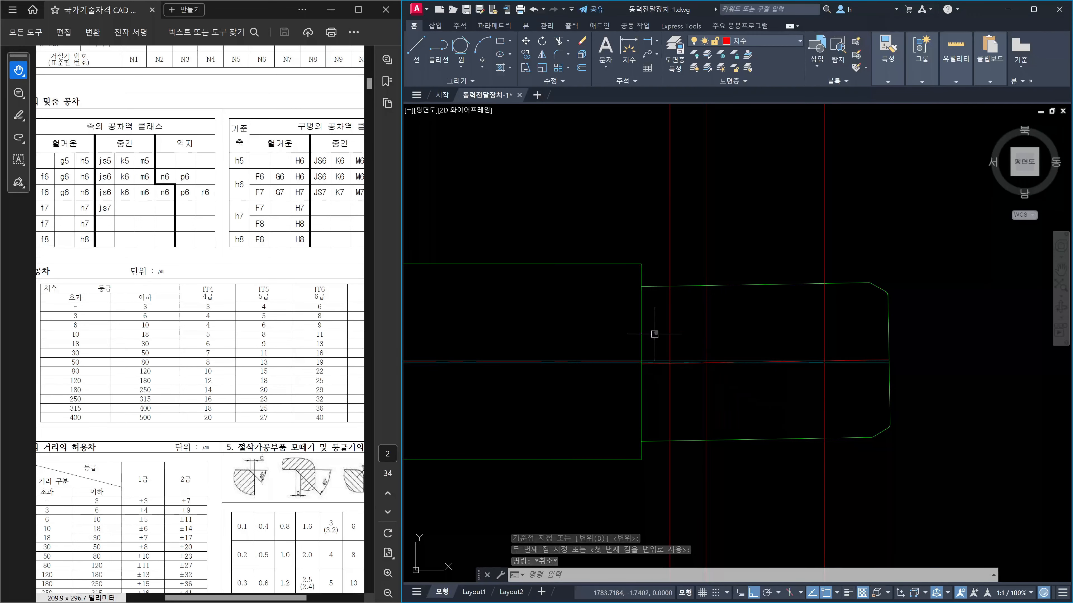
scroll(676, 363, "up", 4)
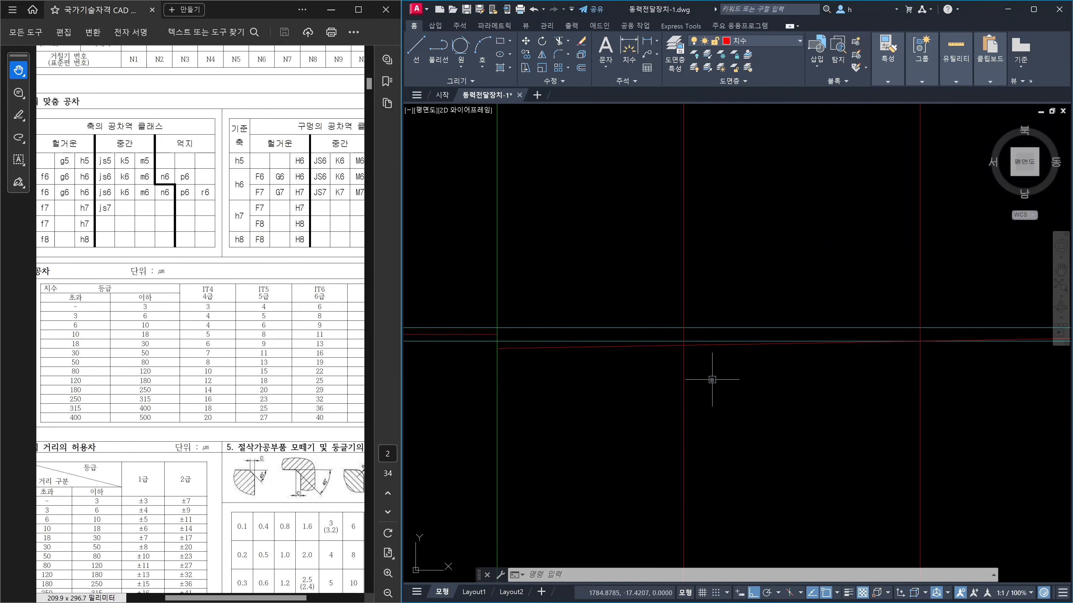
scroll(712, 379, "down", 5)
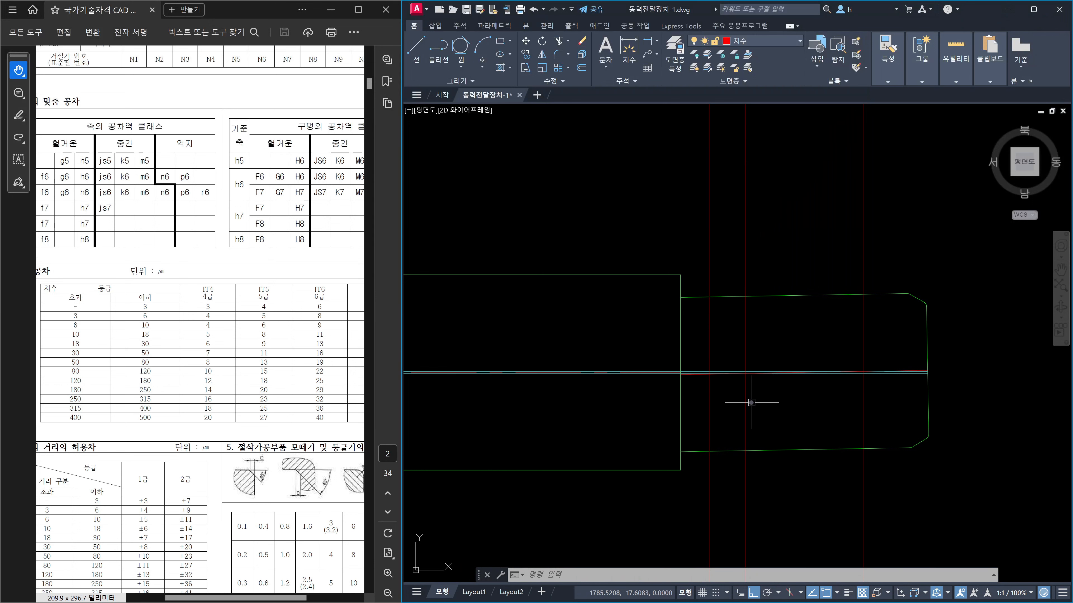
Erase the tilted-step shaft copy together with its centerlines, offset lines and vertical construction lines
scroll(746, 399, "up", 3)
scroll(699, 349, "up", 3)
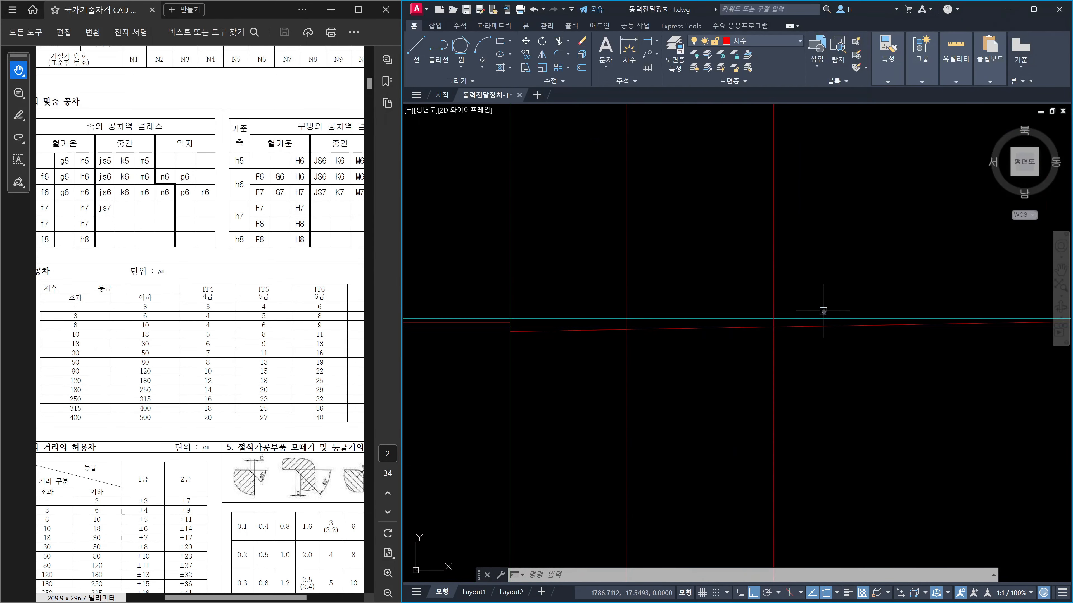
scroll(853, 319, "down", 4)
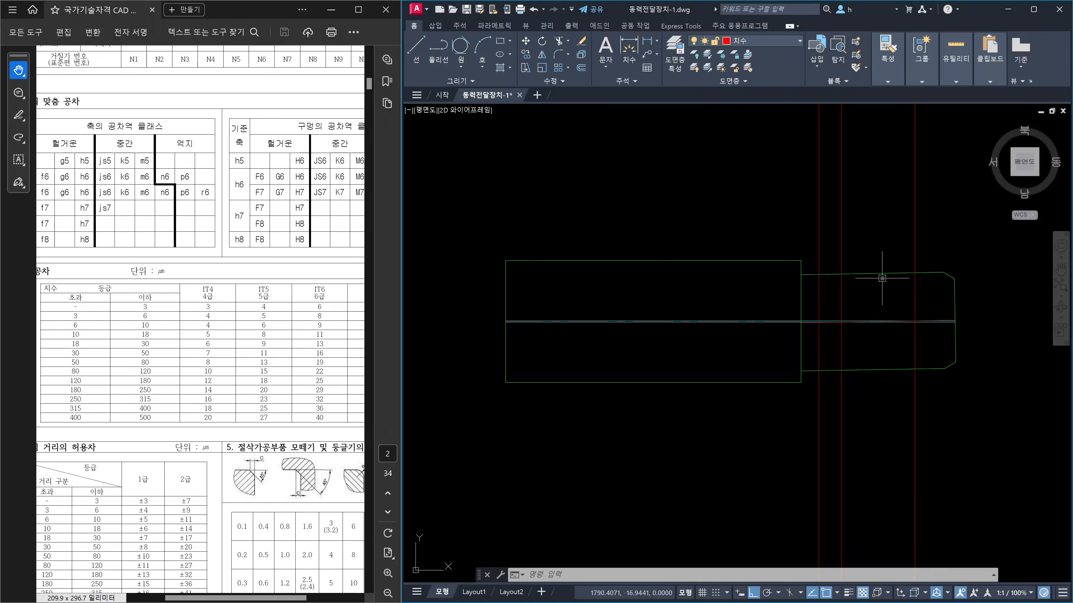
key("Escape")
key("Escape")
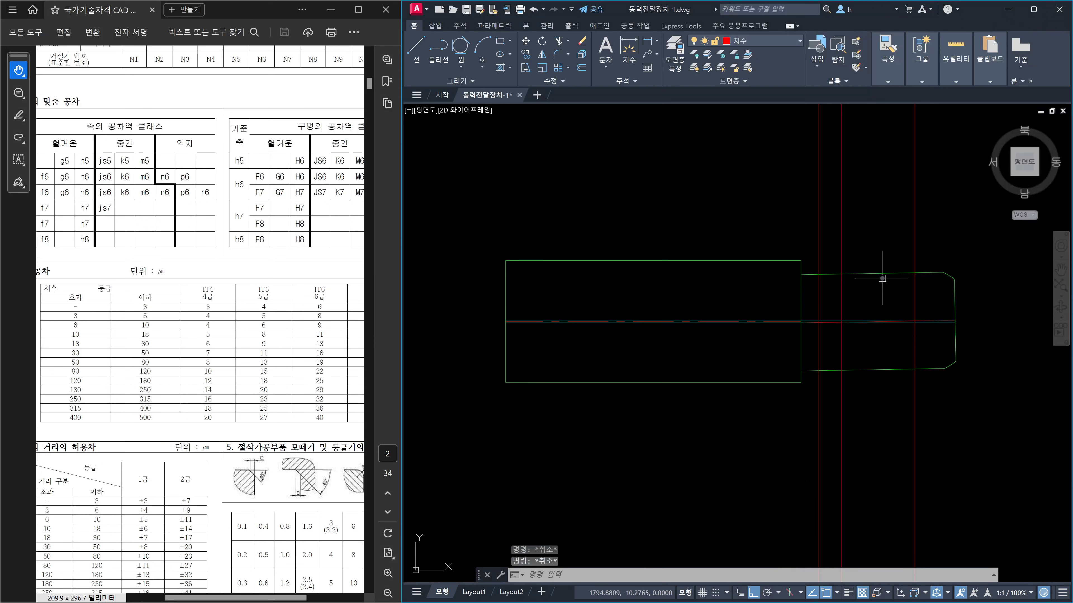
scroll(925, 418, "down", 2)
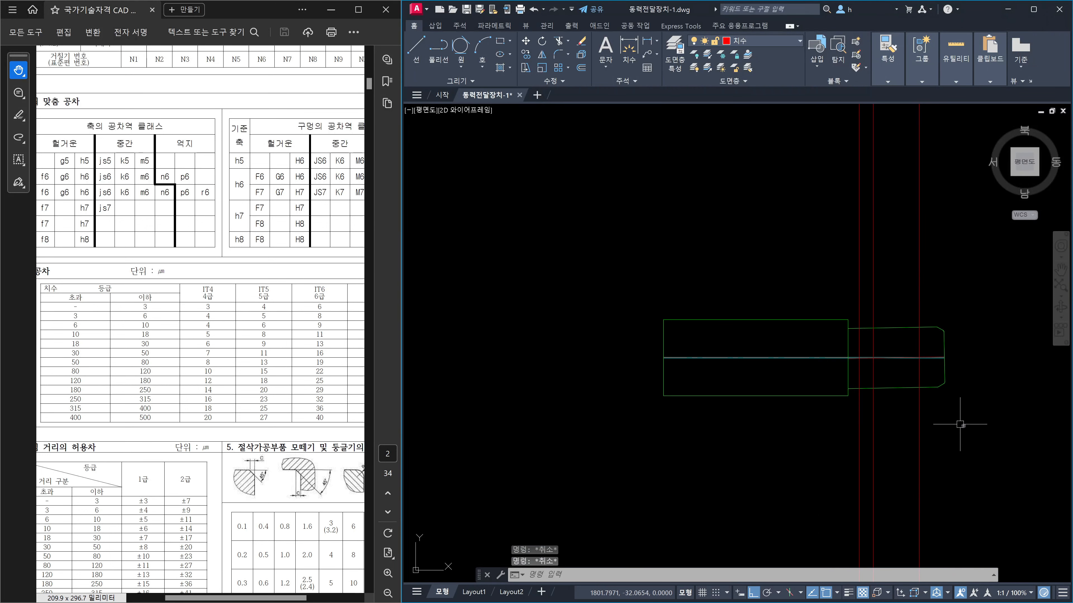
left_click(968, 430)
left_click(616, 282)
key("Delete")
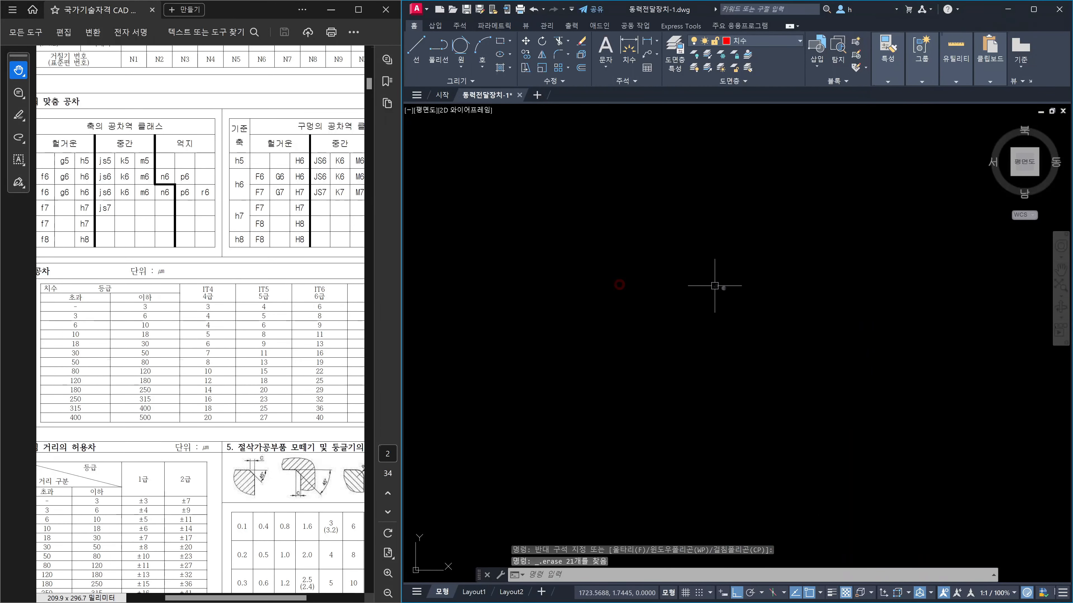
Examine the runout tolerance frames and the diameter fits they are attached to on the dimensioned shaft view
scroll(785, 307, "down", 3)
scroll(675, 363, "up", 2)
middle_click_drag(410, 350, 762, 407)
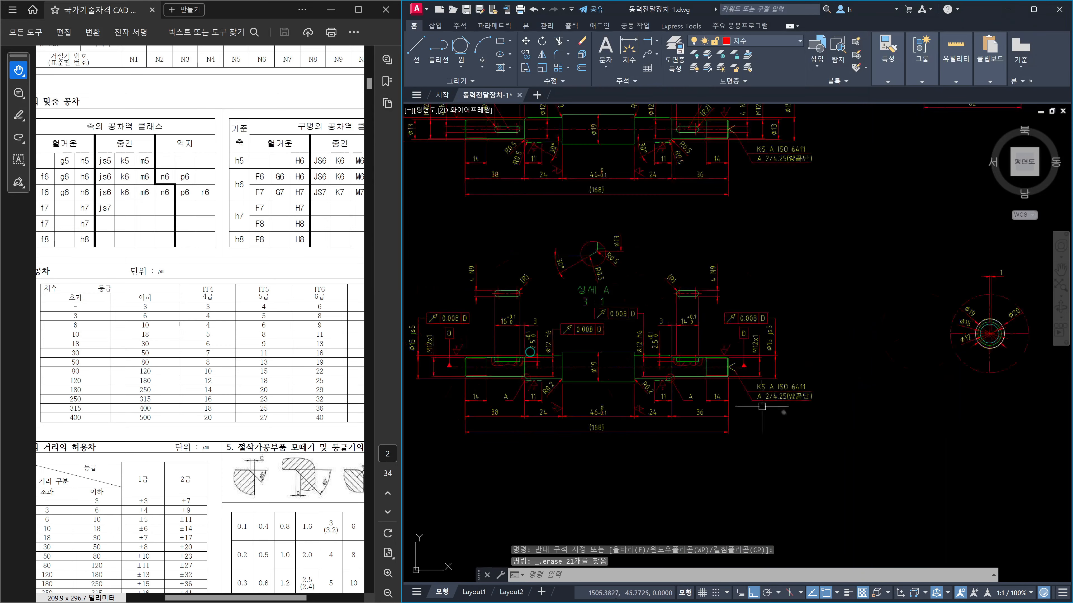
scroll(624, 362, "up", 6)
middle_click_drag(566, 335, 851, 355)
scroll(723, 295, "down", 2)
scroll(722, 295, "down", 2)
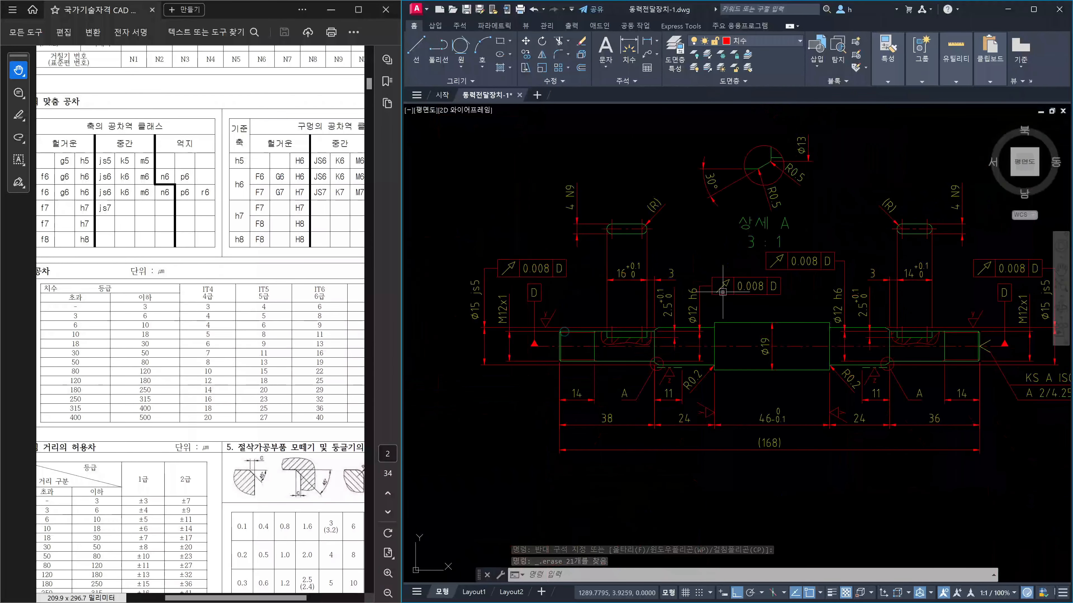
scroll(697, 288, "down", 2)
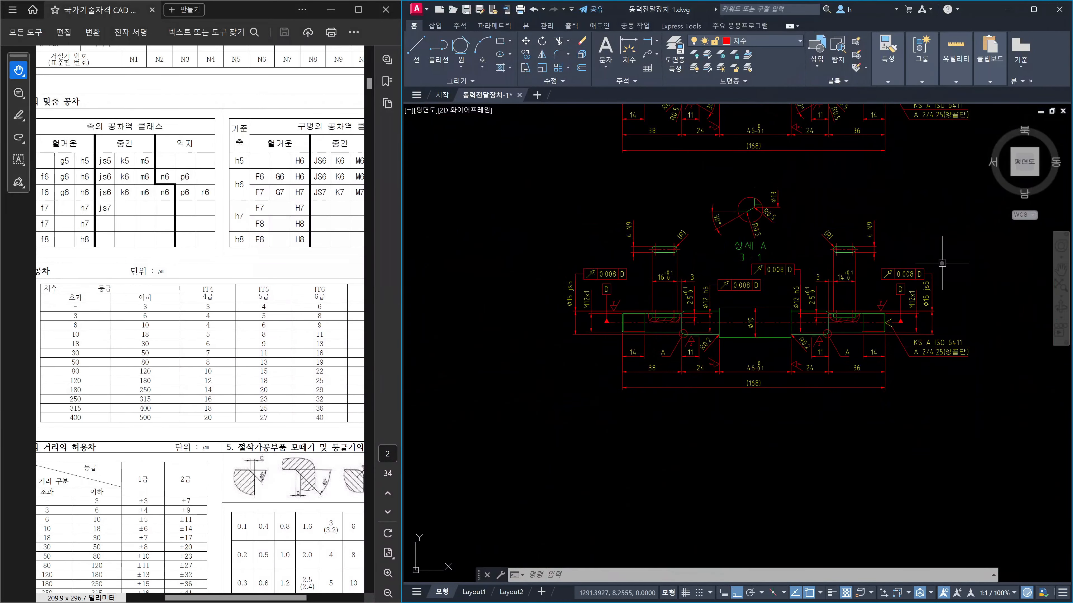
scroll(717, 307, "up", 3)
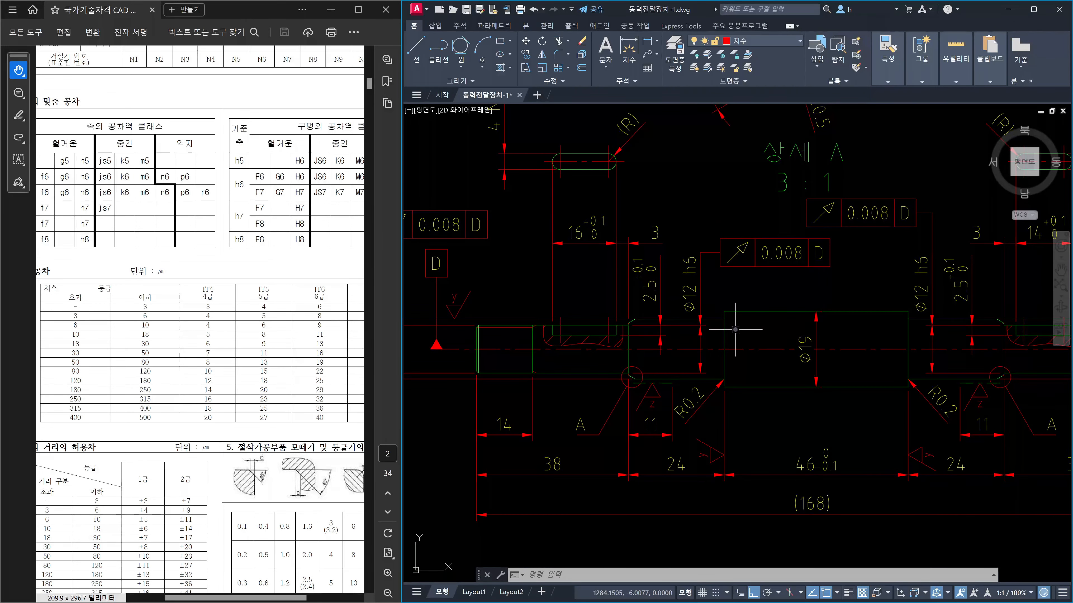
middle_click_drag(649, 343, 738, 350)
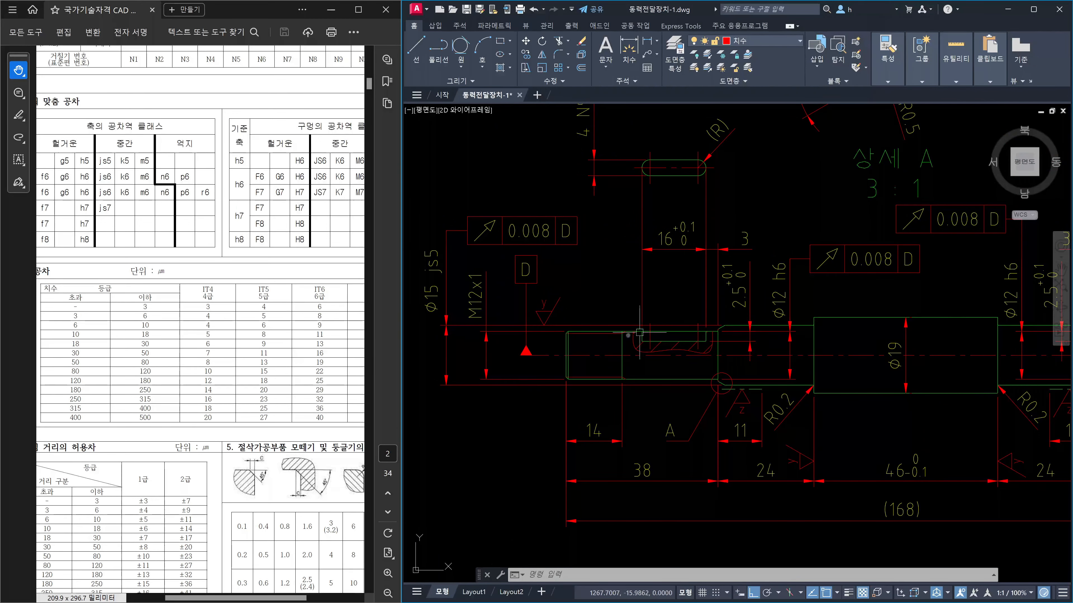
mouse_move(510, 226)
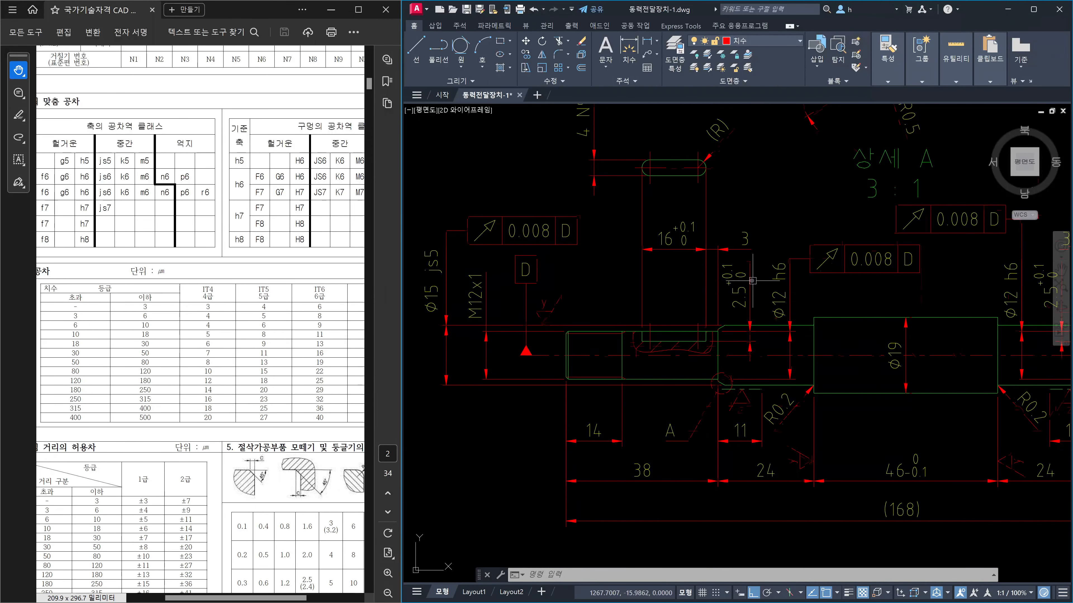
Examine the shaft, its bearing seats and the mounted gear and pulley in the assembly drawing
scroll(752, 280, "down", 10)
middle_click_drag(657, 222, 754, 421)
scroll(726, 254, "up", 8)
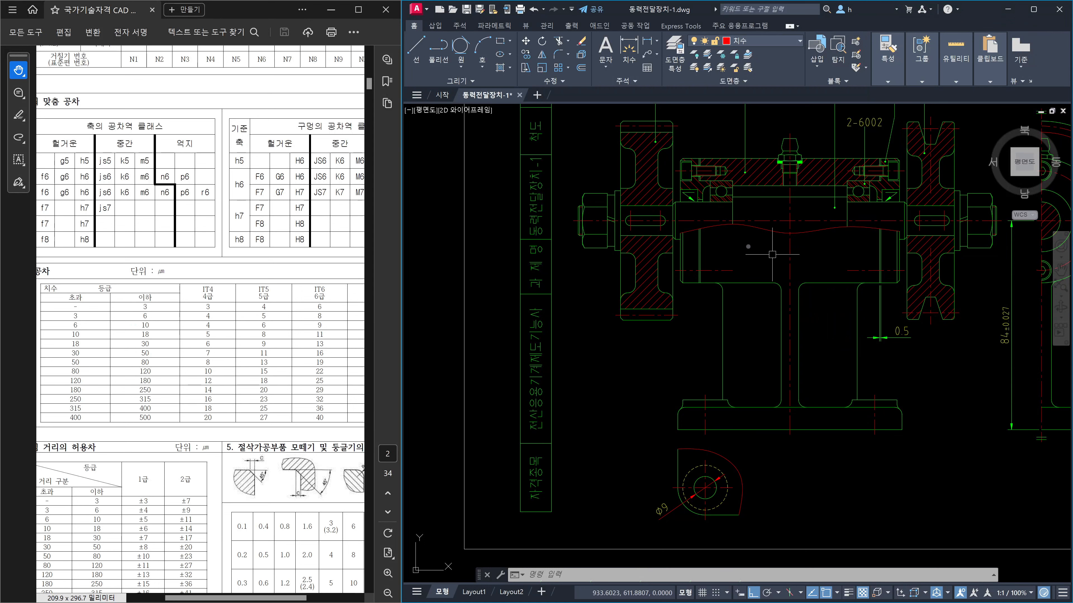
mouse_move(876, 253)
scroll(719, 213, "up", 4)
middle_click_drag(726, 197, 712, 269)
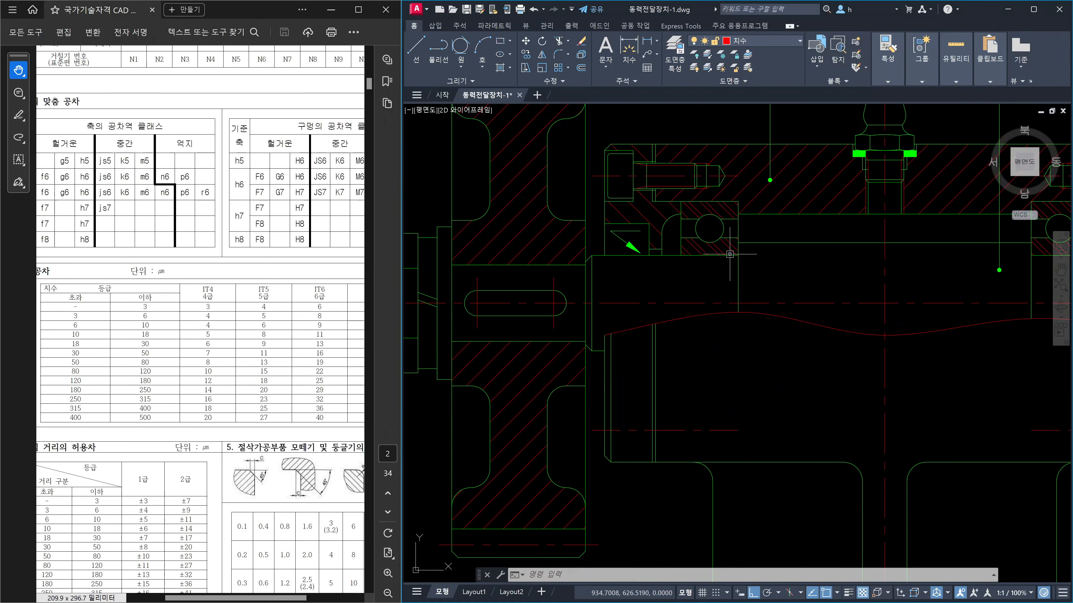
mouse_move(729, 254)
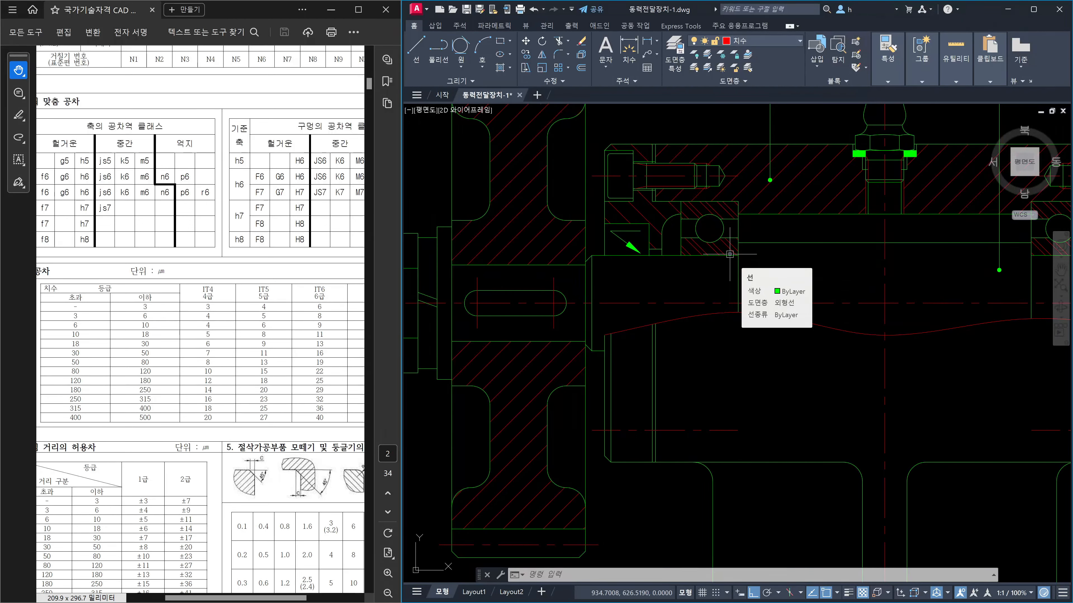
scroll(756, 319, "down", 6)
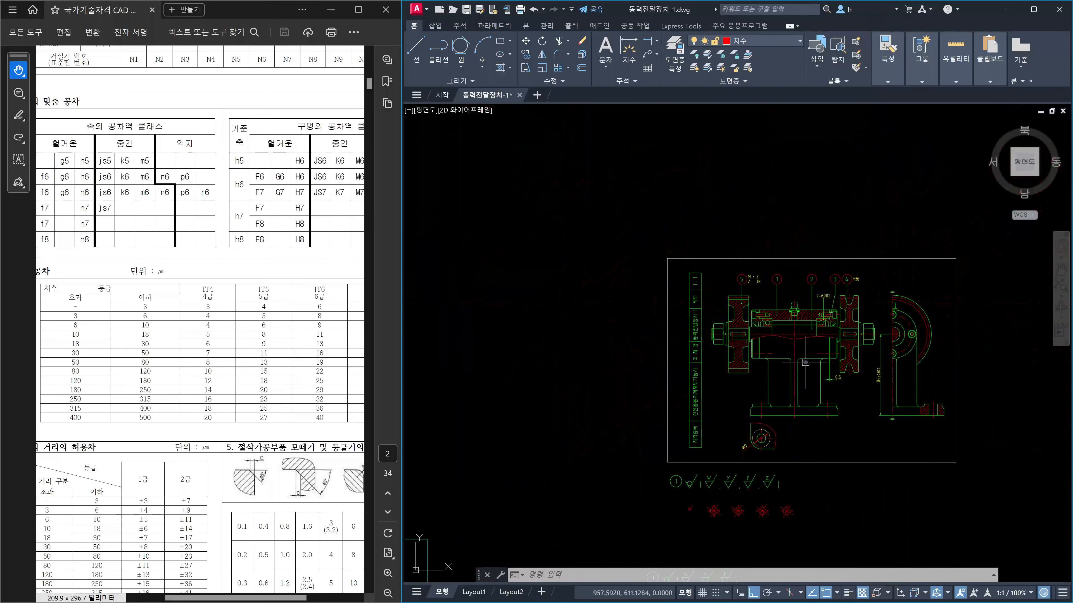
scroll(825, 376, "up", 4)
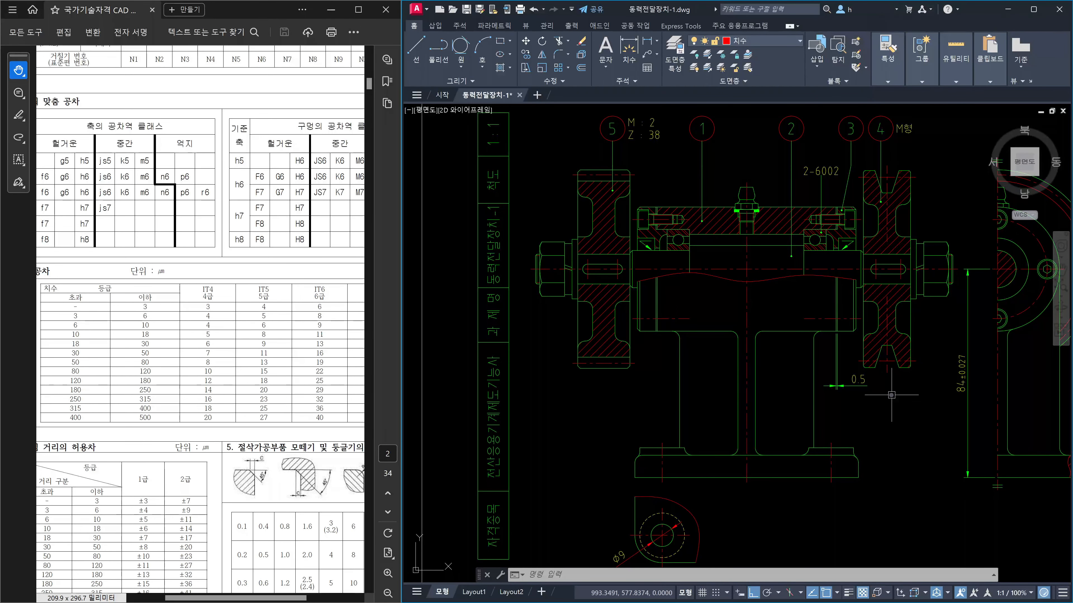
scroll(960, 467, "down", 6)
Examine the Ø12 h6 dimension of the dimensioned shaft against the value in its attached runout tolerance frame
scroll(960, 467, "up", 10)
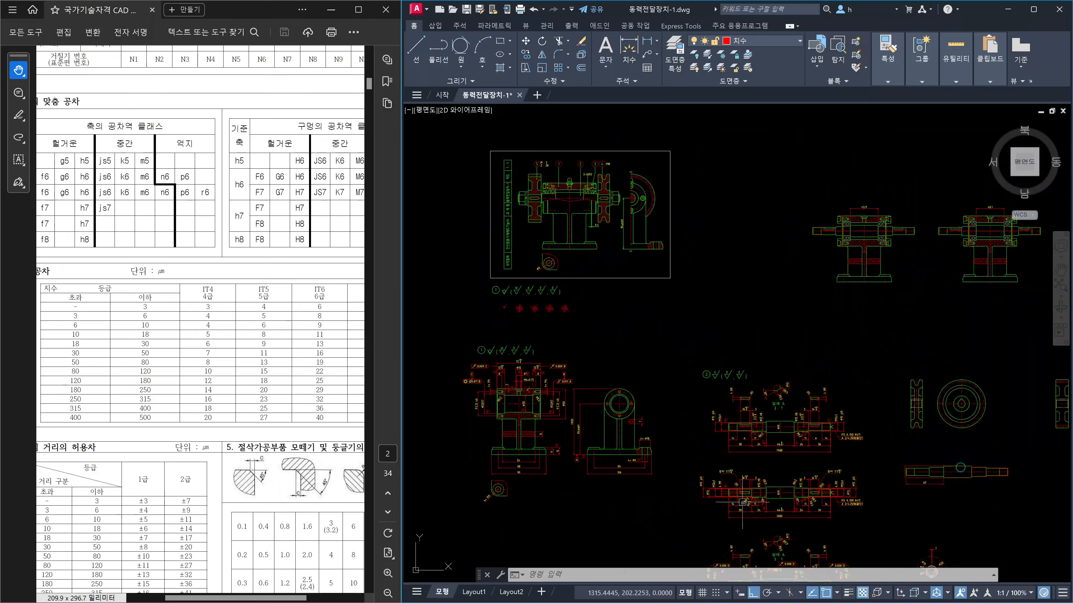
scroll(717, 483, "up", 4)
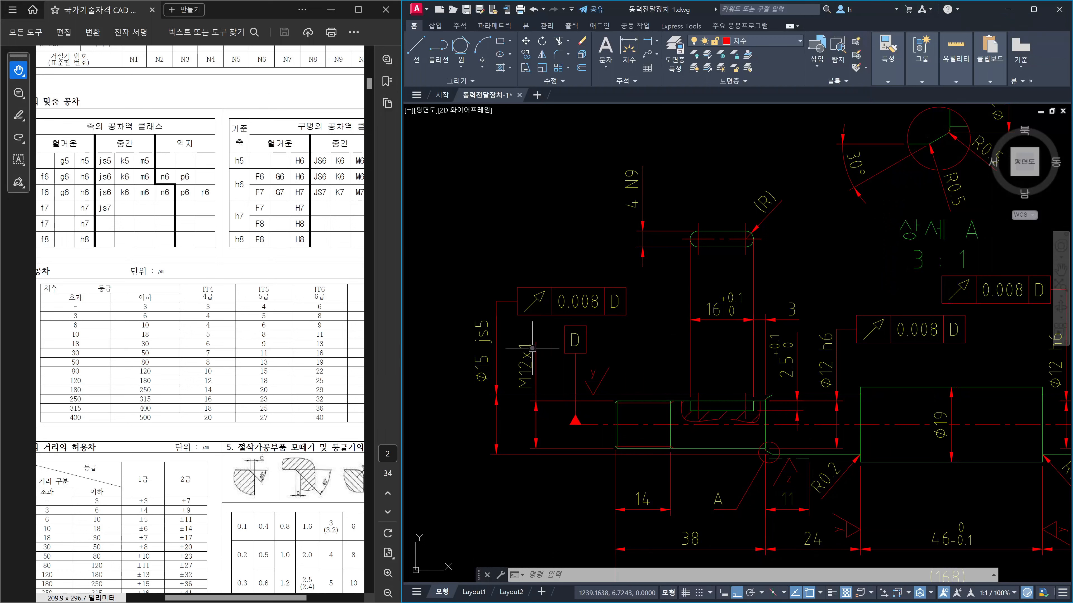
mouse_move(562, 316)
left_click(844, 377)
left_click(828, 366)
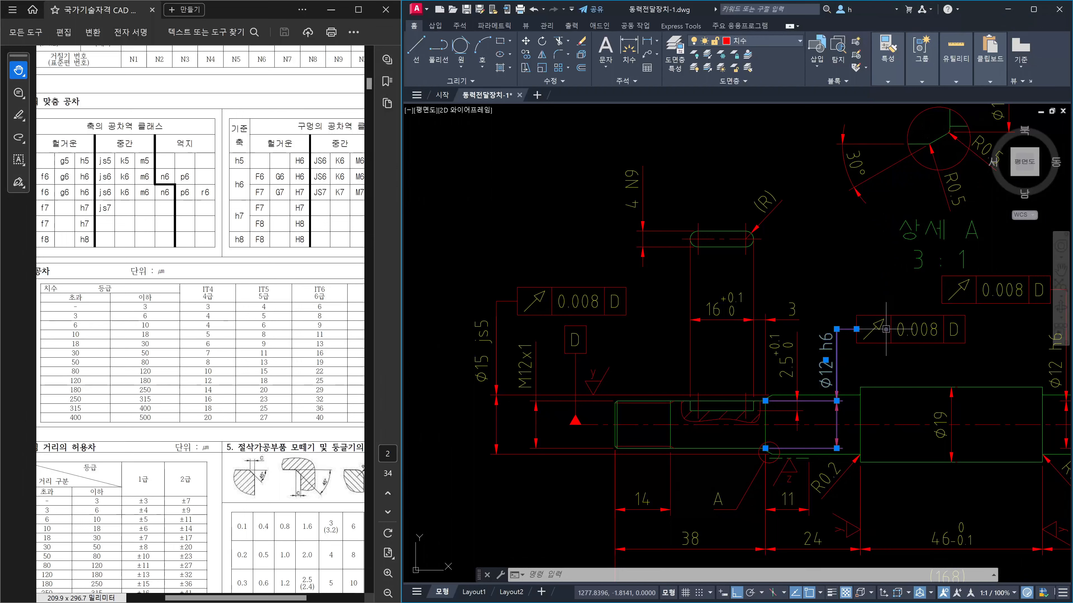
mouse_move(882, 309)
left_mouse_down()
mouse_move(948, 348)
mouse_move(919, 356)
mouse_move(923, 363)
left_mouse_up()
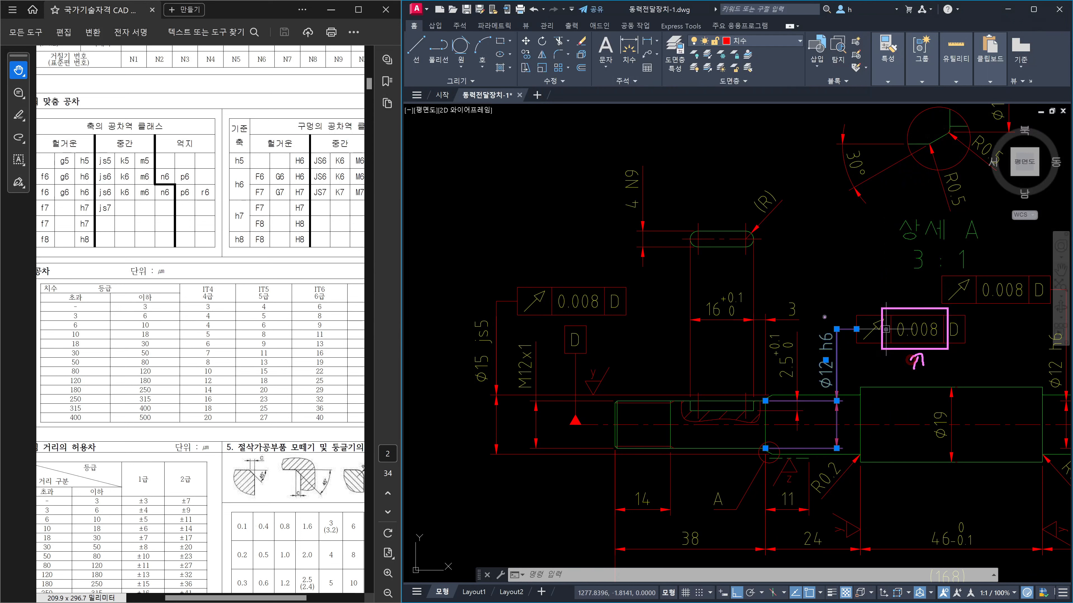
left_click_drag(821, 312, 830, 326)
mouse_move(833, 283)
left_mouse_down()
mouse_move(839, 307)
mouse_move(843, 282)
left_mouse_up()
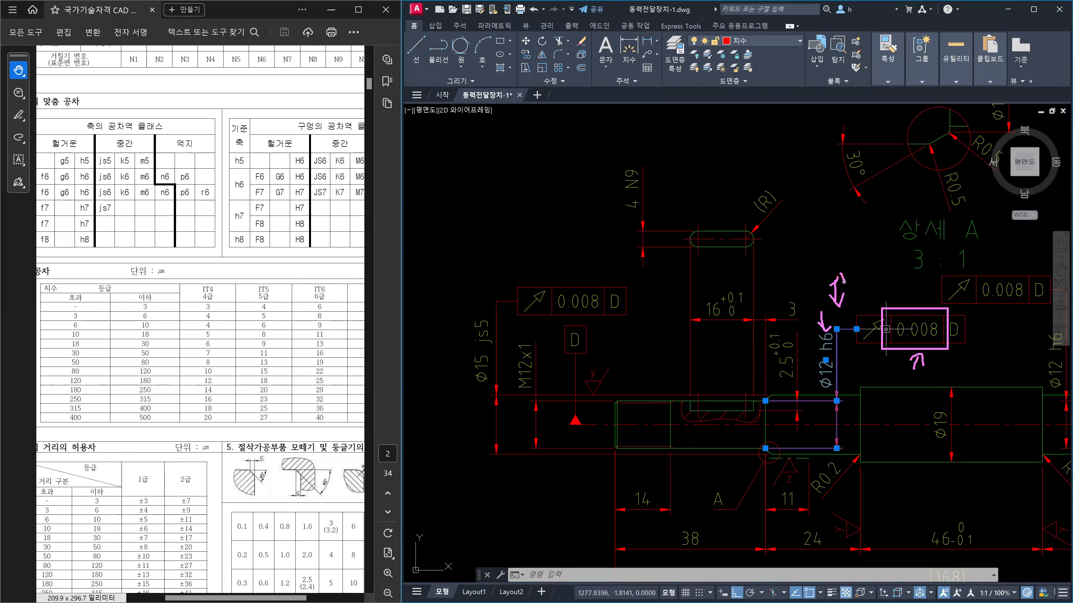
left_click(914, 372)
left_click_drag(914, 372, 913, 355)
left_click_drag(821, 315, 830, 328)
left_click_drag(843, 388, 817, 390)
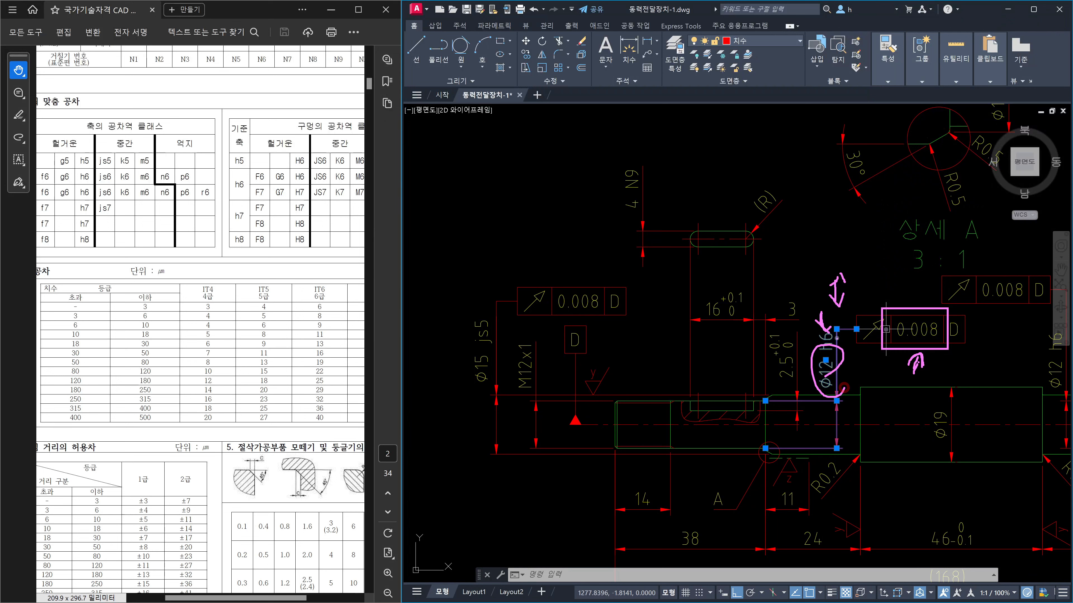
left_click_drag(843, 387, 835, 340)
mouse_move(951, 356)
left_mouse_down()
mouse_move(959, 372)
mouse_move(945, 386)
mouse_move(966, 360)
mouse_move(908, 378)
mouse_move(931, 353)
mouse_move(923, 367)
left_mouse_up()
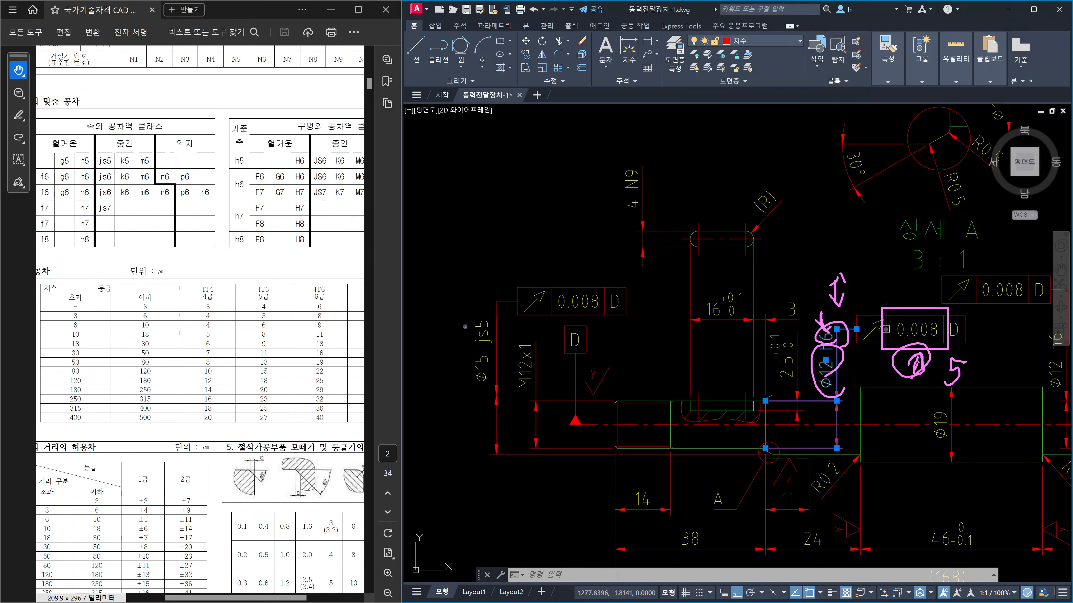
Compare the diameter and grade of the Ø15 js5 dimension with the value in its runout tolerance frame
left_click_drag(459, 309, 506, 391)
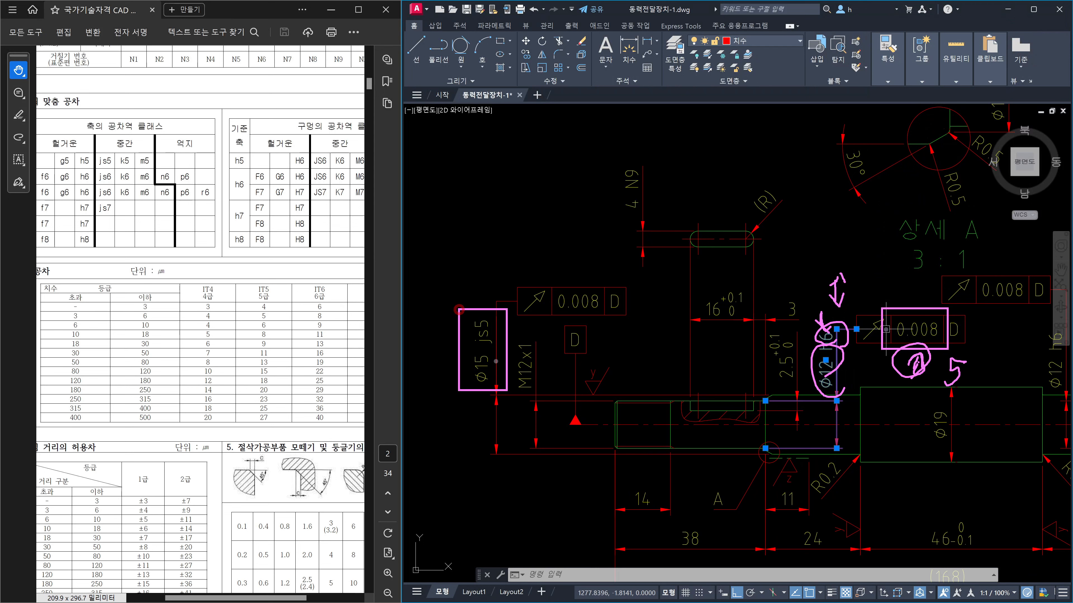
mouse_move(462, 292)
left_mouse_down()
mouse_move(473, 310)
mouse_move(461, 296)
left_mouse_up()
mouse_move(590, 257)
left_mouse_down()
mouse_move(572, 288)
mouse_move(582, 281)
left_mouse_up()
mouse_move(596, 240)
left_mouse_down()
mouse_move(595, 262)
mouse_move(615, 266)
mouse_move(632, 239)
left_mouse_up()
left_click_drag(643, 244, 652, 265)
left_click_drag(650, 239, 665, 241)
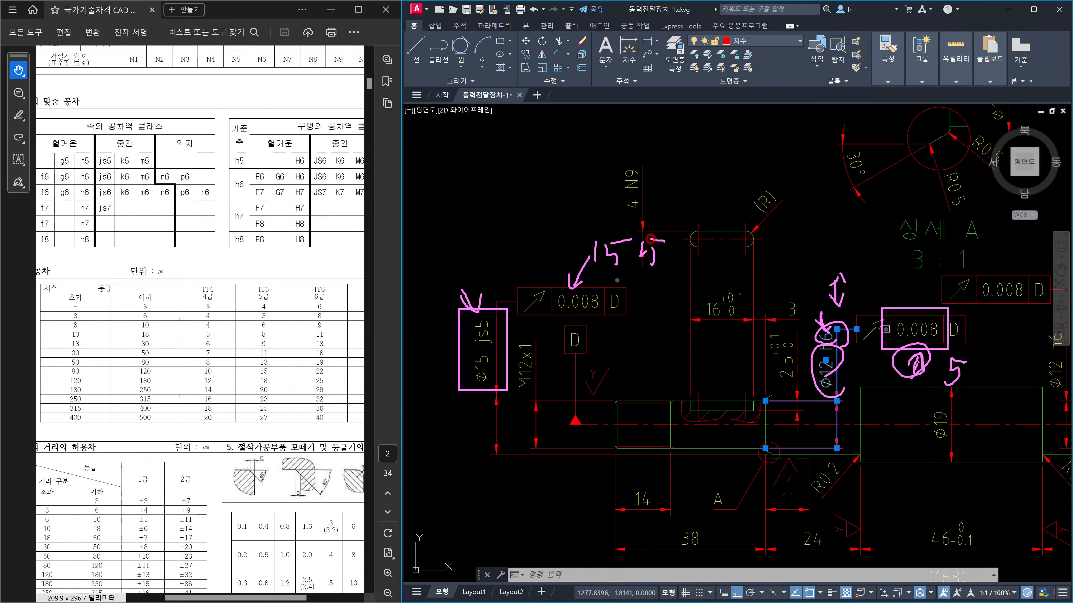
mouse_move(490, 374)
left_mouse_down()
mouse_move(475, 379)
mouse_move(487, 372)
left_mouse_up()
mouse_move(581, 308)
left_mouse_down()
mouse_move(613, 331)
mouse_move(582, 322)
mouse_move(625, 352)
mouse_move(608, 367)
left_mouse_up()
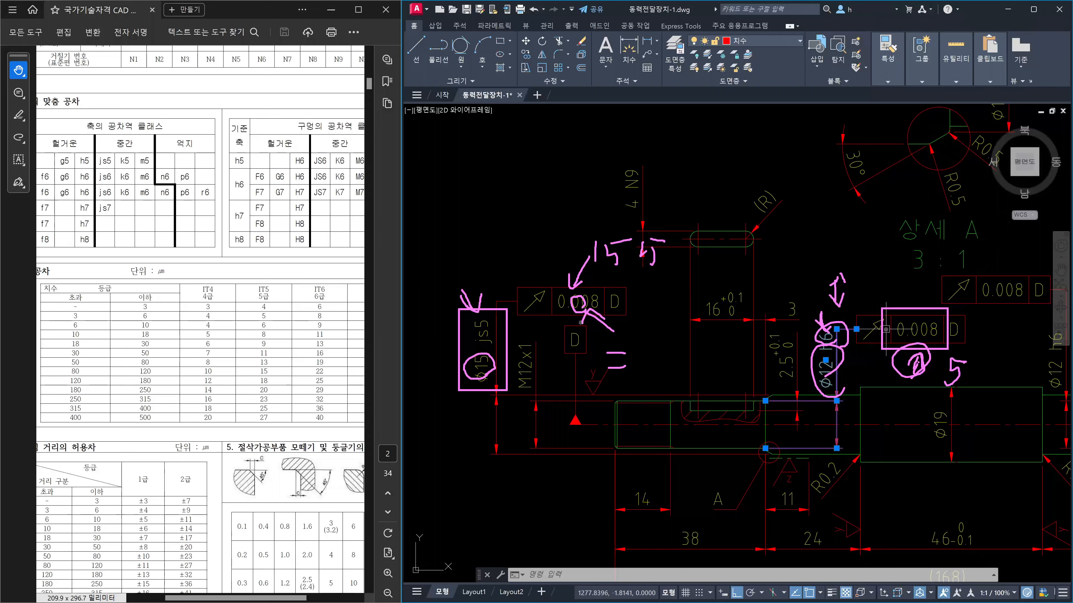
left_click_drag(527, 272, 682, 346)
left_click_drag(462, 361, 616, 270)
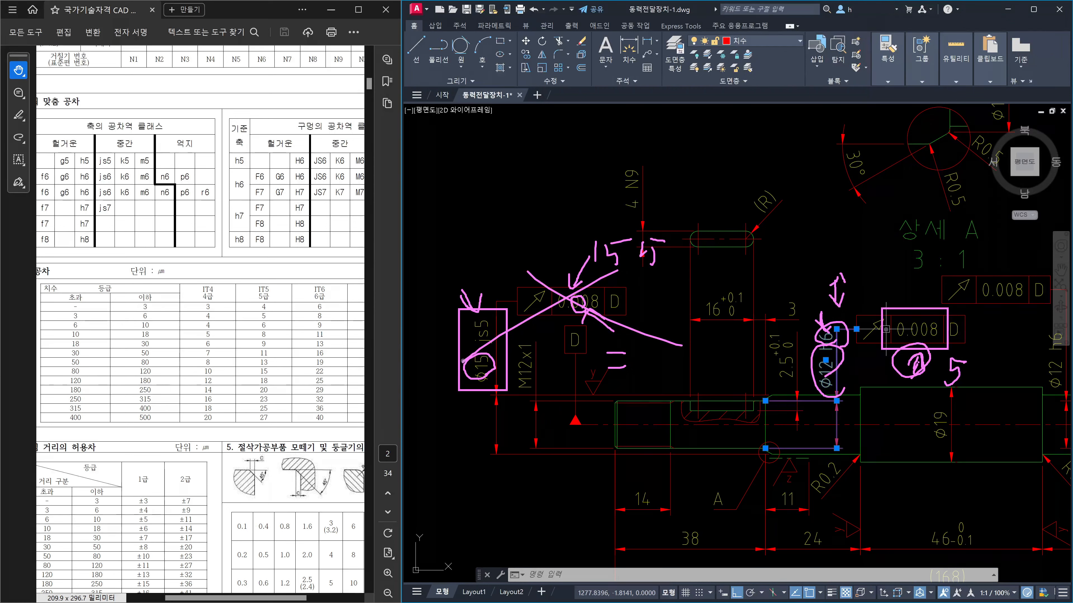
left_click_drag(450, 293, 488, 320)
mouse_move(604, 311)
left_mouse_down()
mouse_move(580, 330)
mouse_move(608, 298)
left_mouse_up()
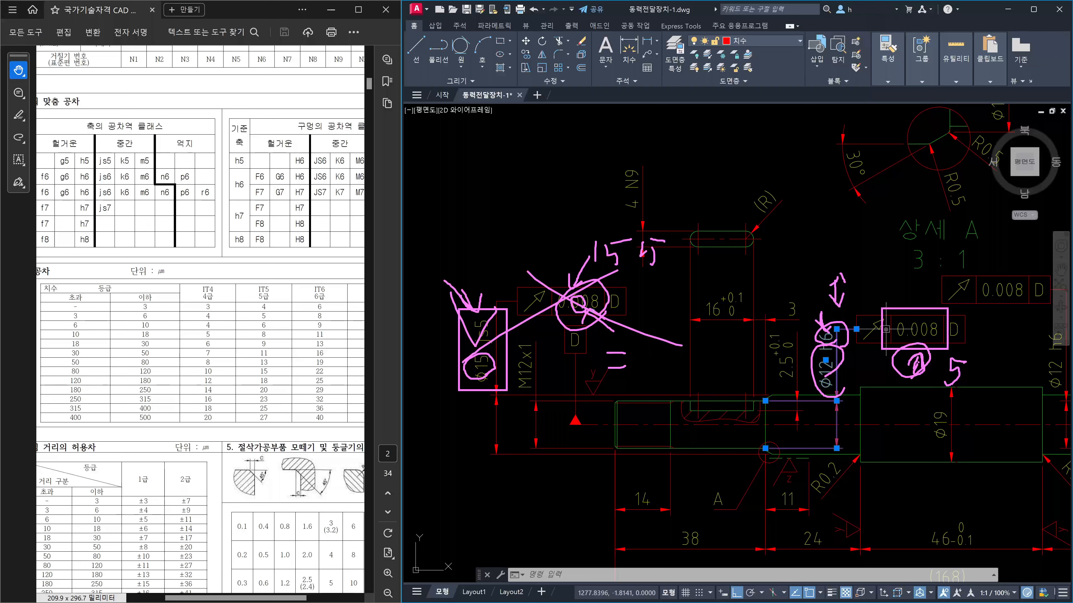
mouse_move(596, 310)
left_mouse_down()
mouse_move(564, 275)
mouse_move(596, 310)
left_mouse_up()
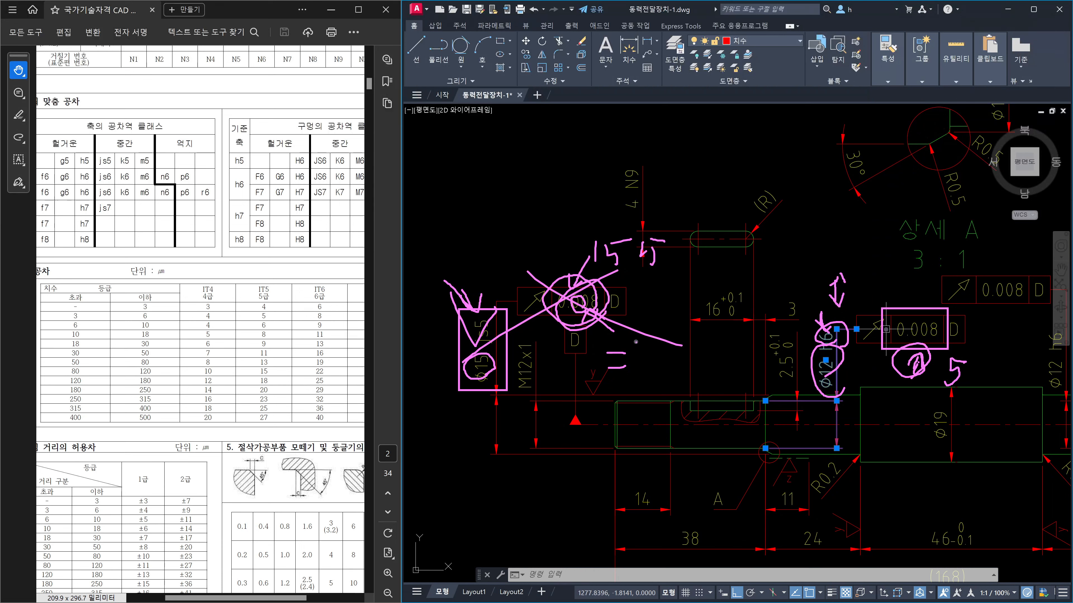
mouse_move(556, 244)
left_mouse_down()
mouse_move(570, 273)
mouse_move(580, 255)
left_mouse_up()
left_click_drag(430, 306, 448, 322)
left_click_drag(431, 320, 462, 331)
key("Escape")
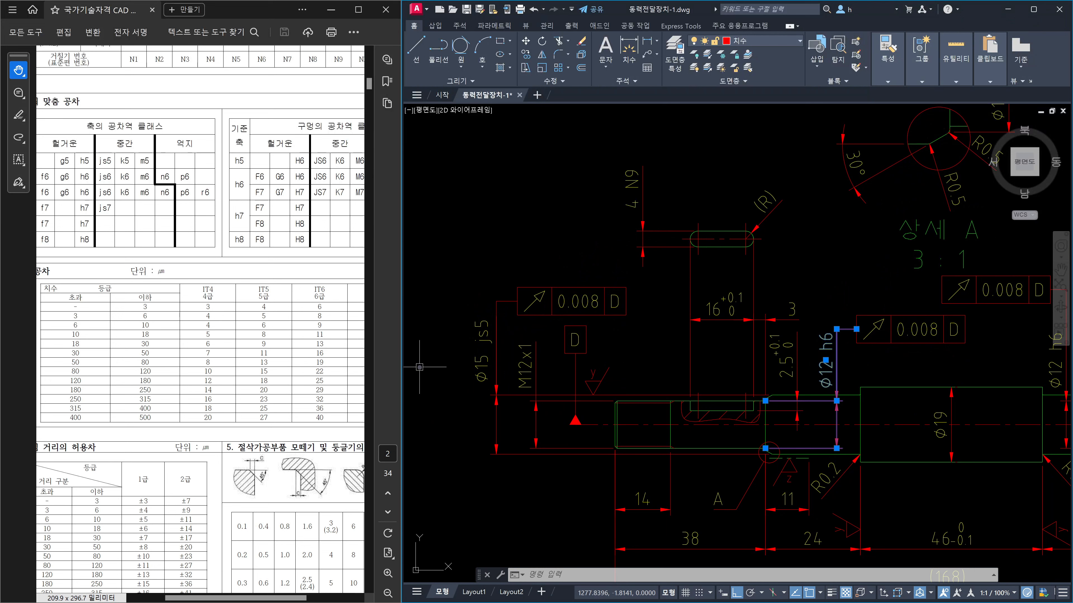
Look up the IT5 grade column in the PDF's basic tolerance table
mouse_move(231, 280)
left_mouse_down()
mouse_move(252, 375)
mouse_move(294, 424)
left_mouse_up()
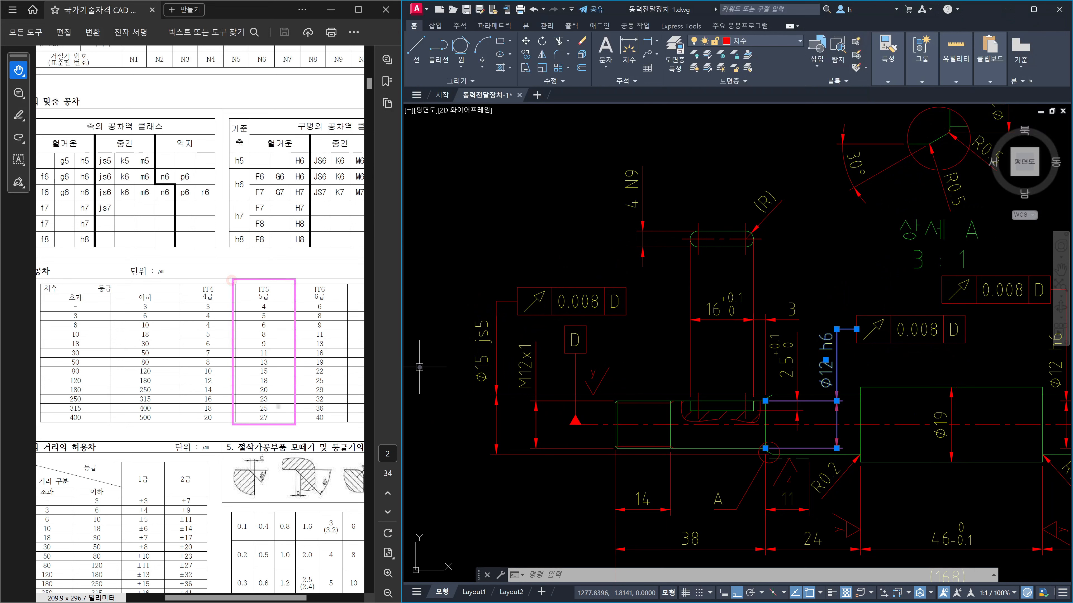
left_click_drag(267, 237, 248, 259)
left_click_drag(253, 243, 272, 262)
key("Escape")
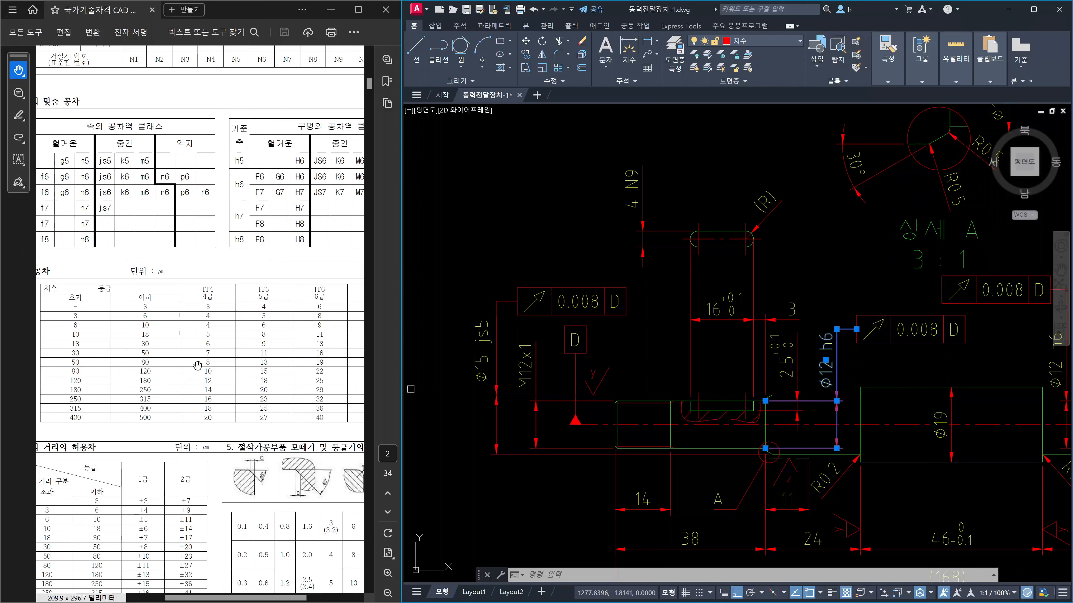
Try a runout tolerance of 0.007 in the frame attached to the shaft's left-hand Ø15 js5 dimension, and undo the change
left_click(431, 336)
key("Escape")
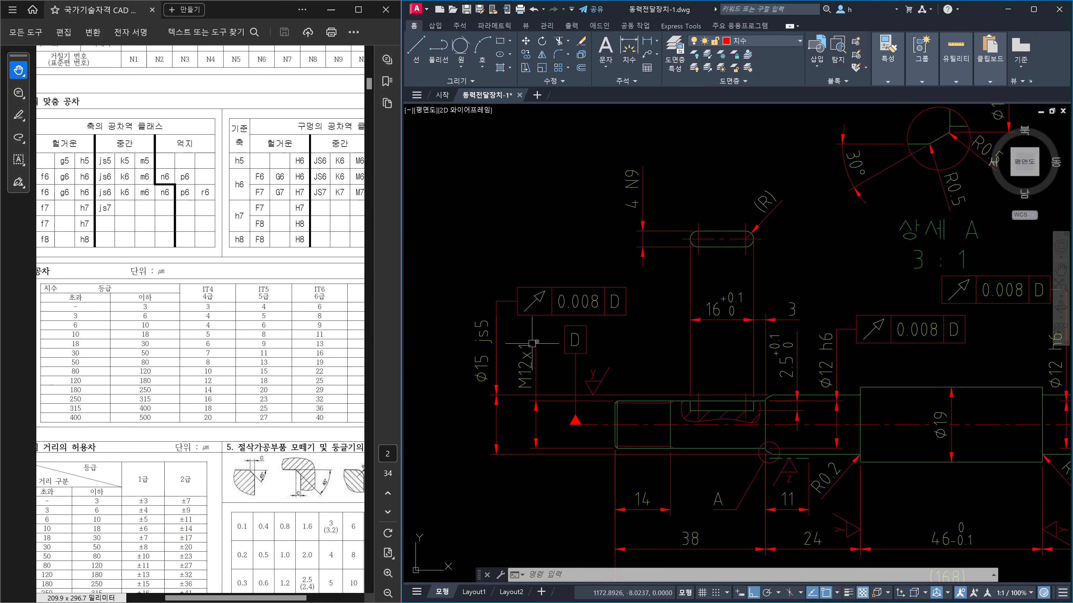
double_click(573, 313)
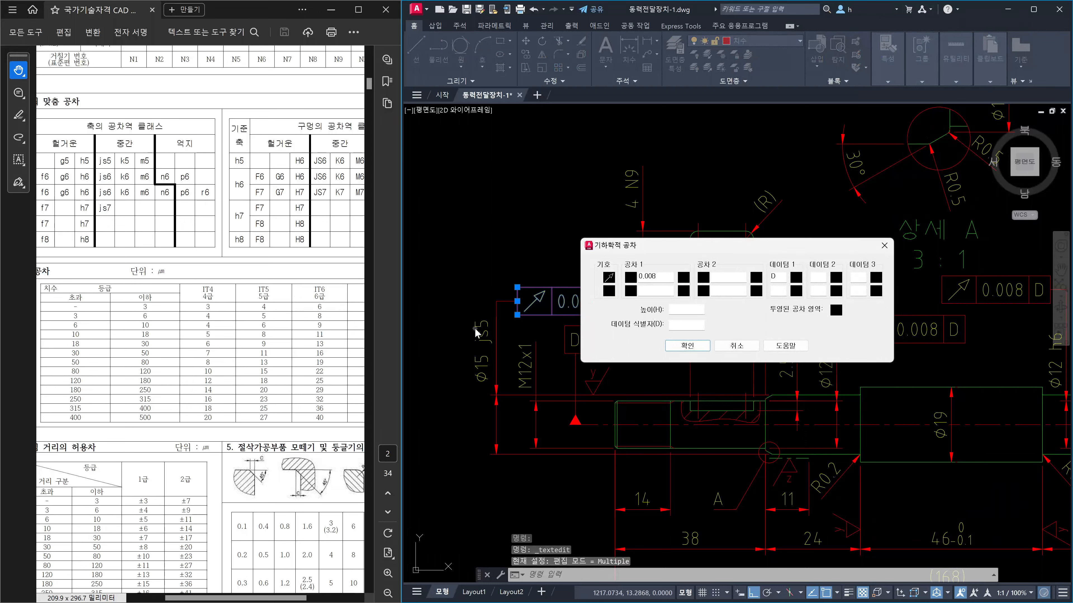
left_click(666, 278)
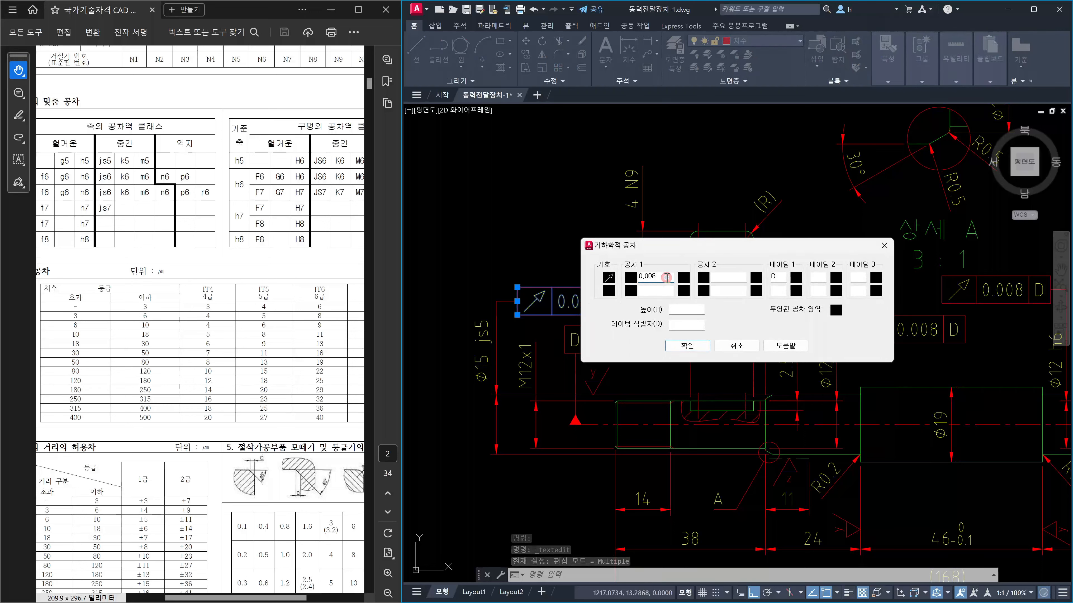
key("BackSpace")
type("7")
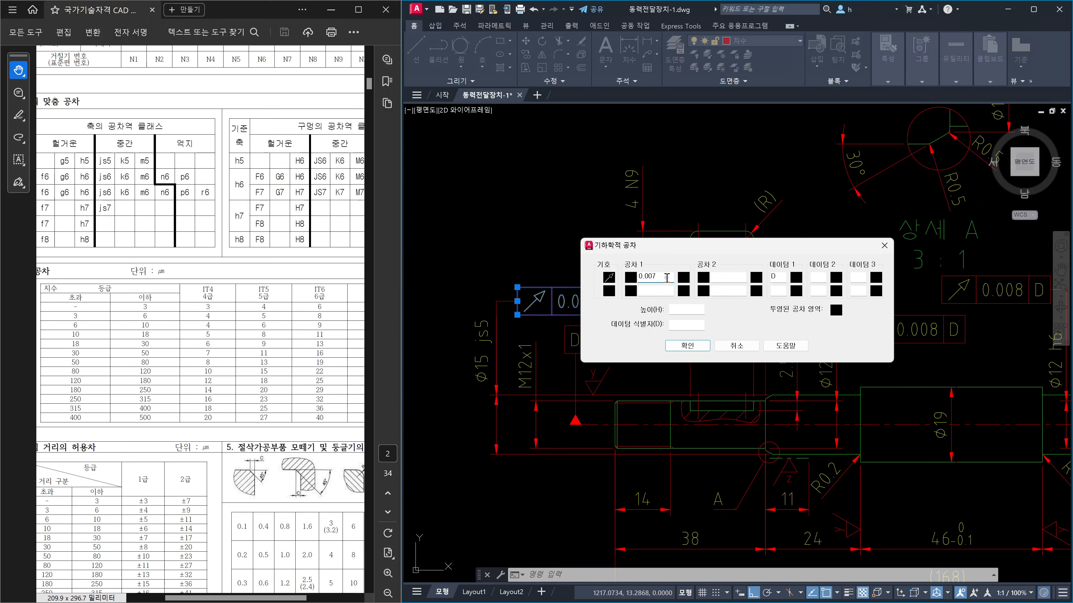
left_click(687, 345)
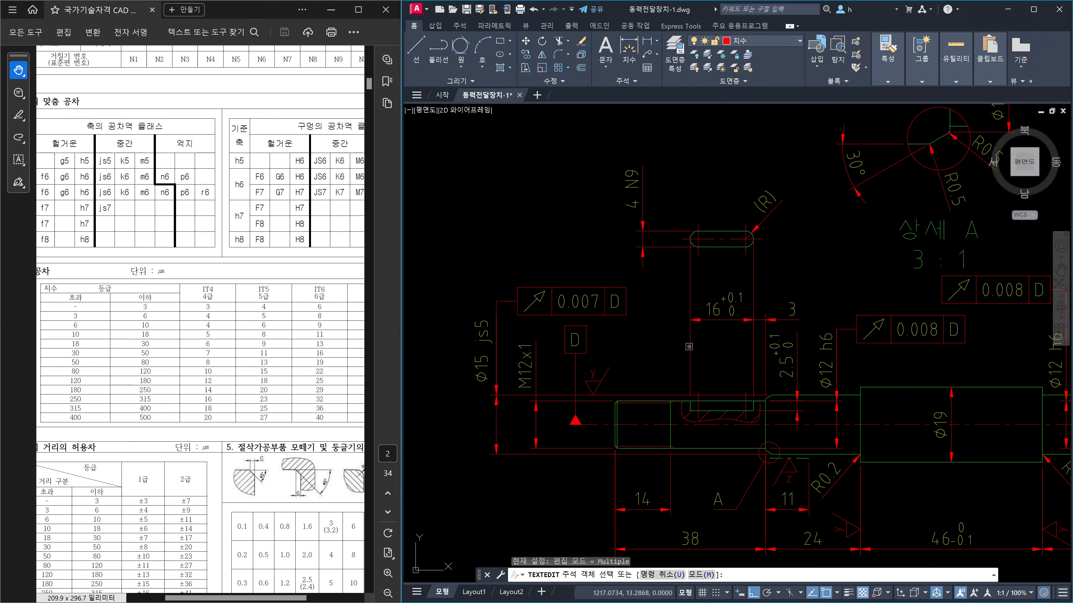
key("ctrl+z")
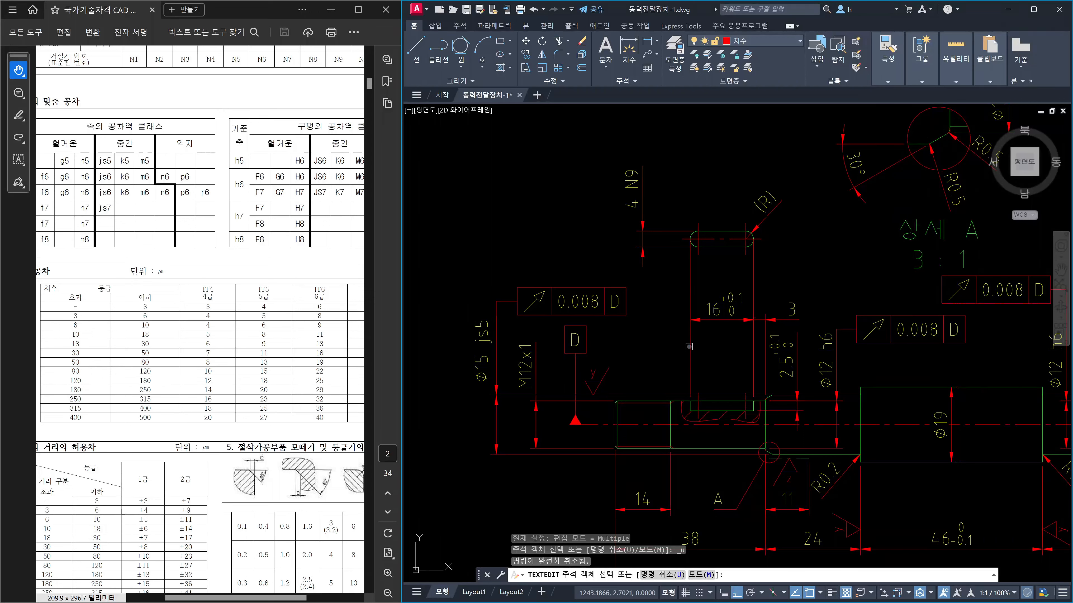
key("Escape")
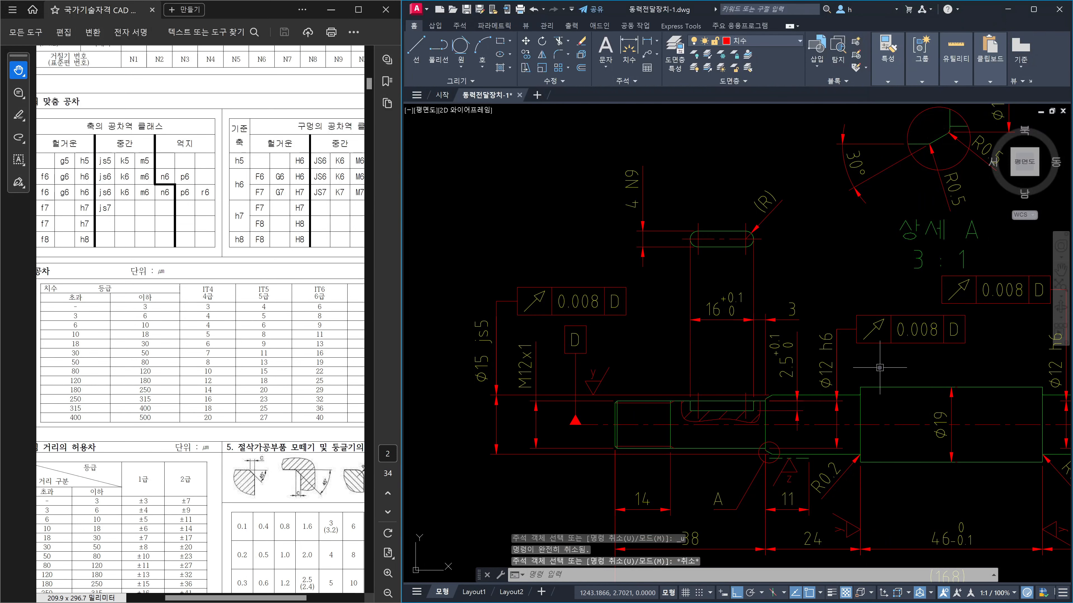
Examine the runout tolerance frames on the Ø12 h6 and Ø15 js5 dimensions along the whole dimensioned shaft
scroll(956, 367, "down", 2)
middle_click_drag(956, 367, 777, 362)
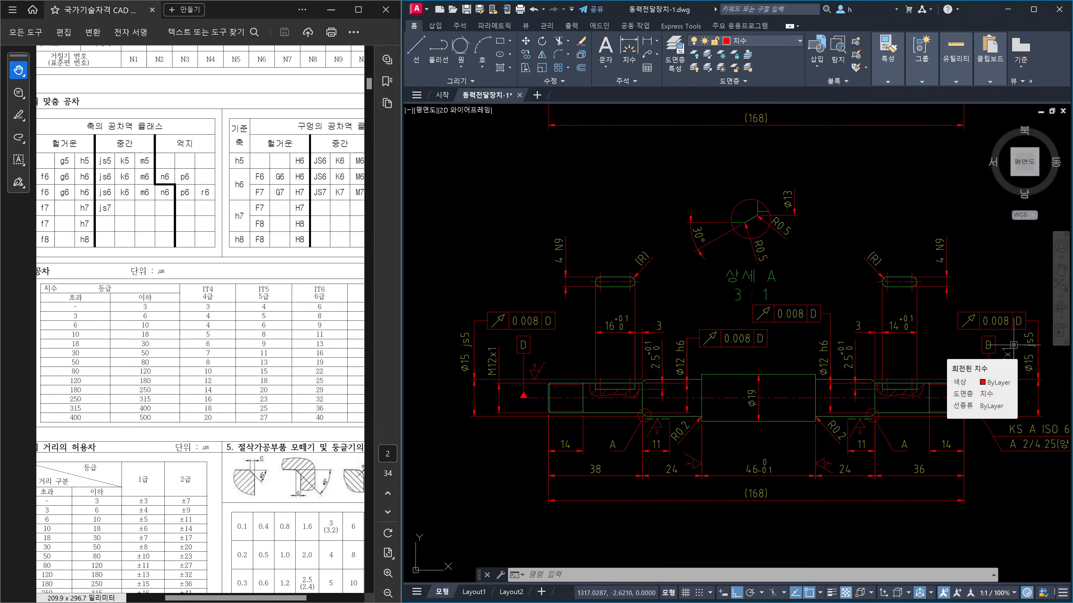
middle_click_drag(1014, 419, 915, 399)
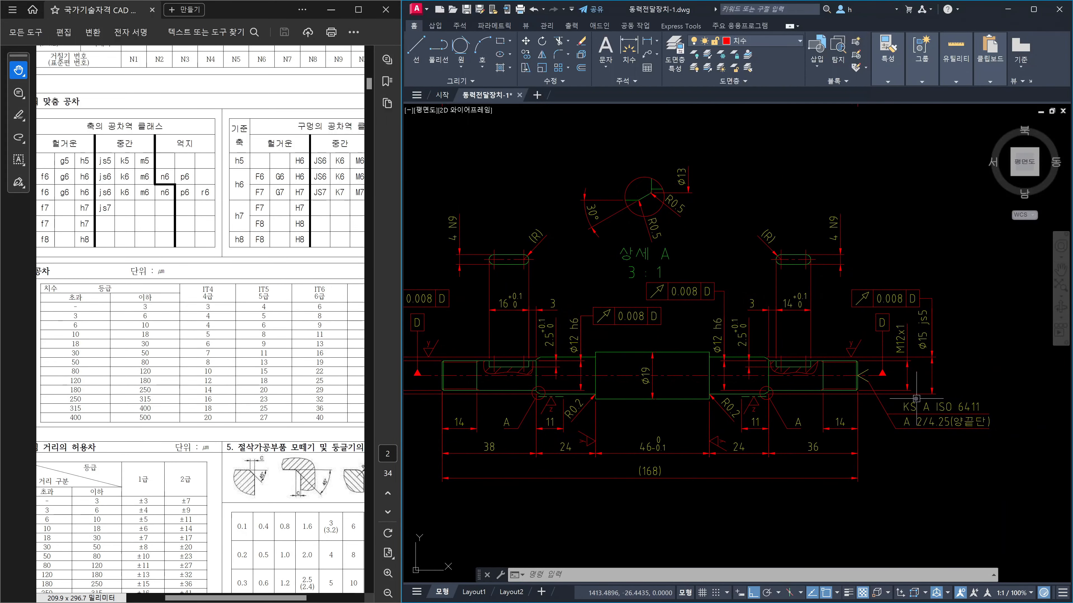
scroll(916, 398, "down", 4)
middle_click_drag(945, 407, 750, 406)
scroll(808, 402, "up", 2)
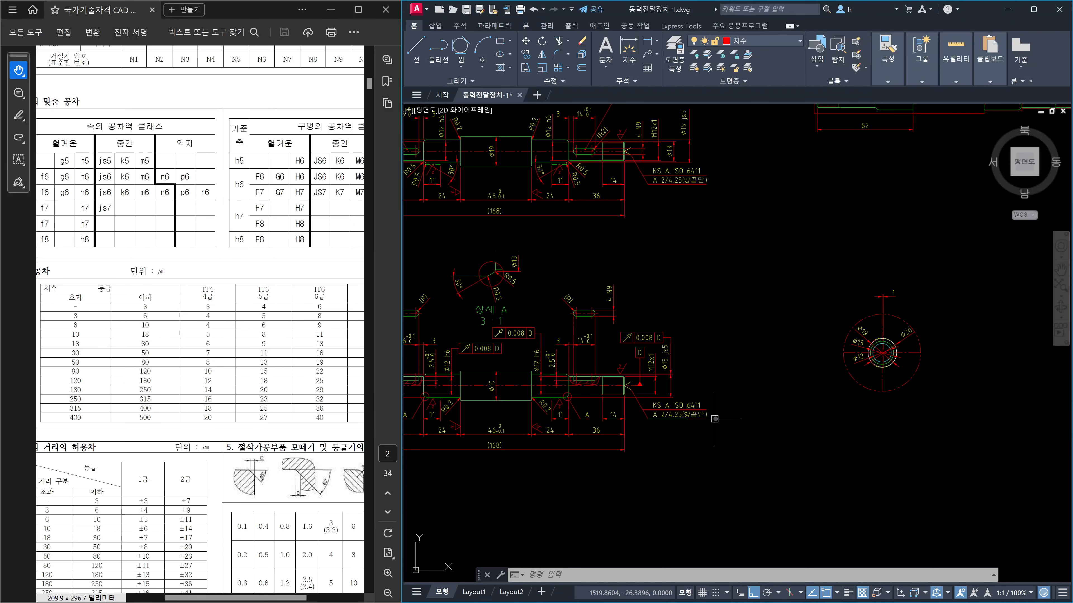
scroll(639, 434, "up", 3)
middle_click_drag(622, 398, 848, 412)
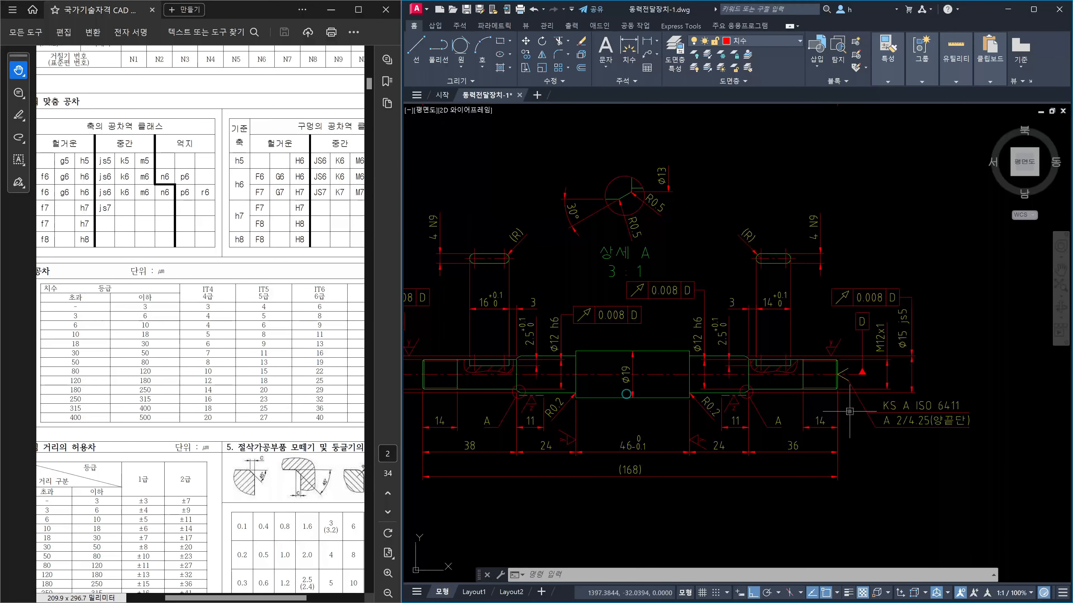
mouse_move(583, 341)
middle_mouse_down()
mouse_move(838, 372)
mouse_move(828, 348)
mouse_move(786, 340)
middle_mouse_up()
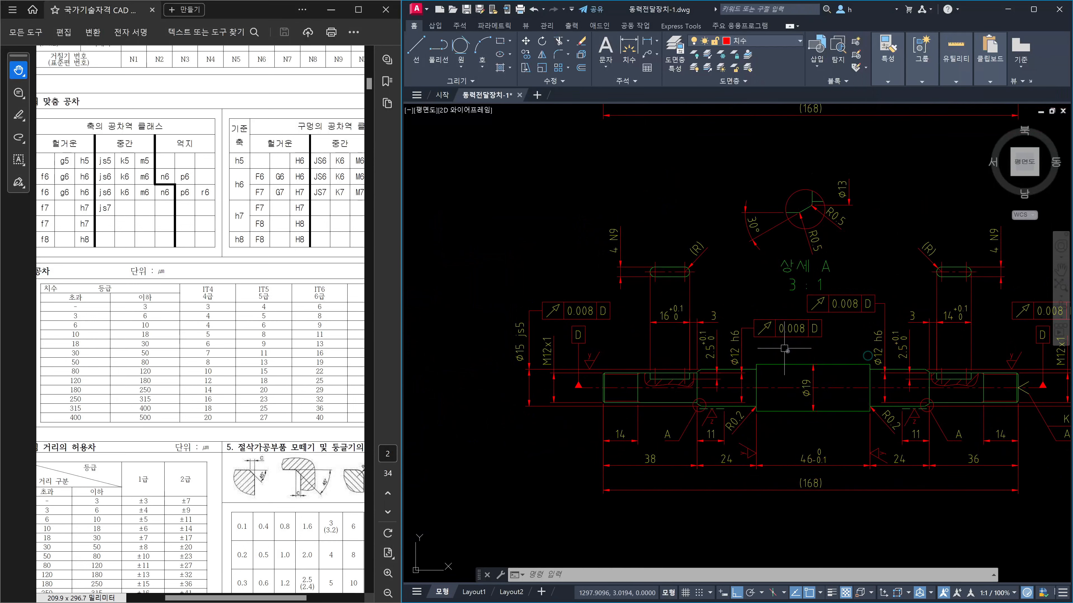
mouse_move(847, 356)
middle_mouse_down()
mouse_move(733, 369)
mouse_move(781, 364)
mouse_move(765, 361)
middle_mouse_up()
Look over the undimensioned pulley, gear and cover views, and return to the fully dimensioned shaft
scroll(767, 366, "down", 7)
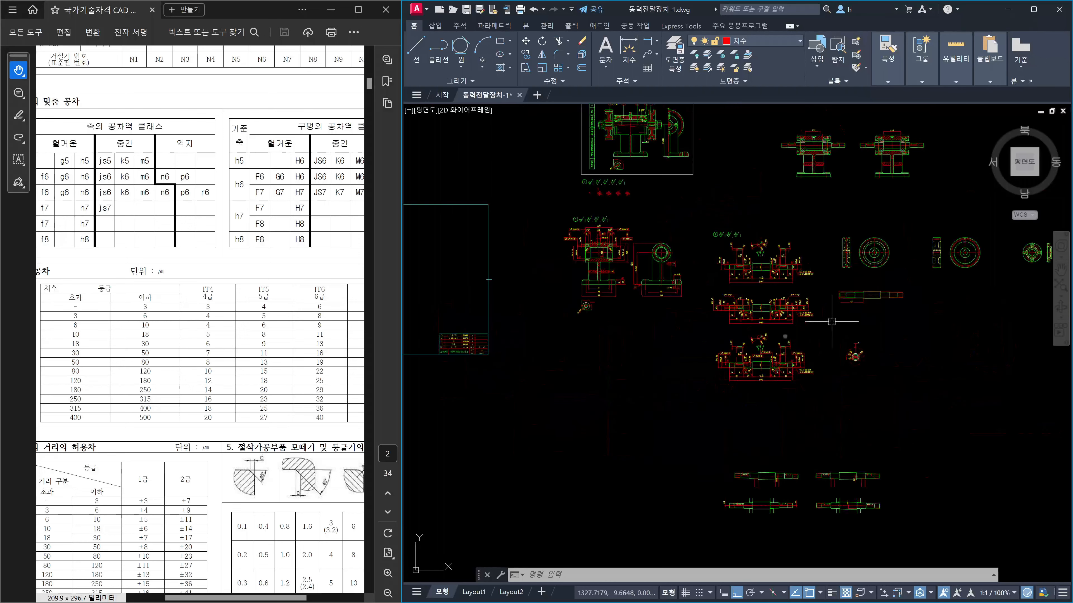
middle_click_drag(832, 322, 675, 355)
scroll(832, 321, "up", 2)
scroll(723, 335, "up", 2)
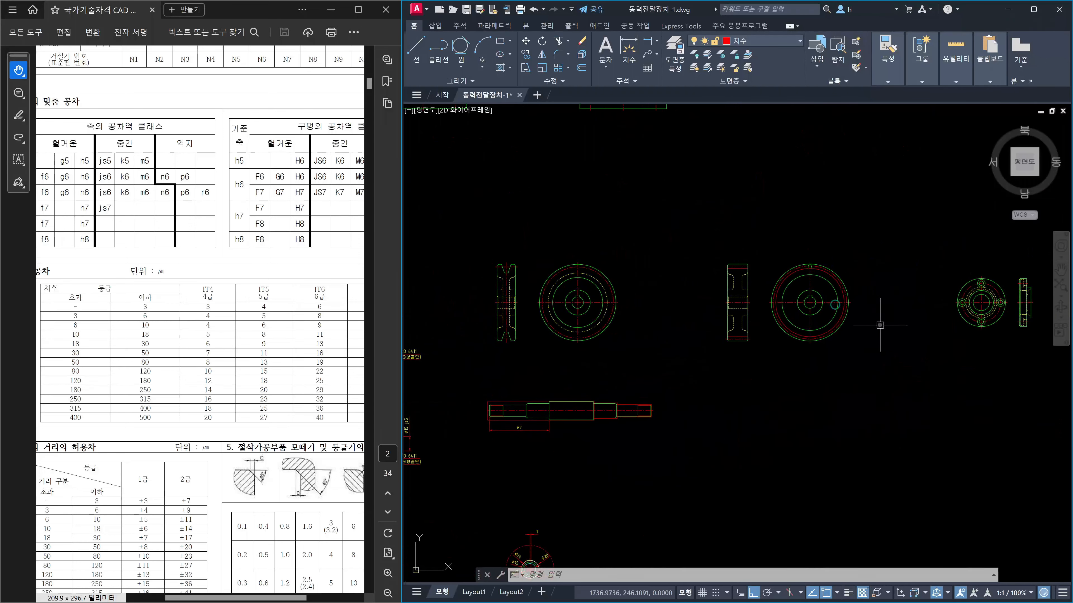
middle_click_drag(898, 349, 876, 354)
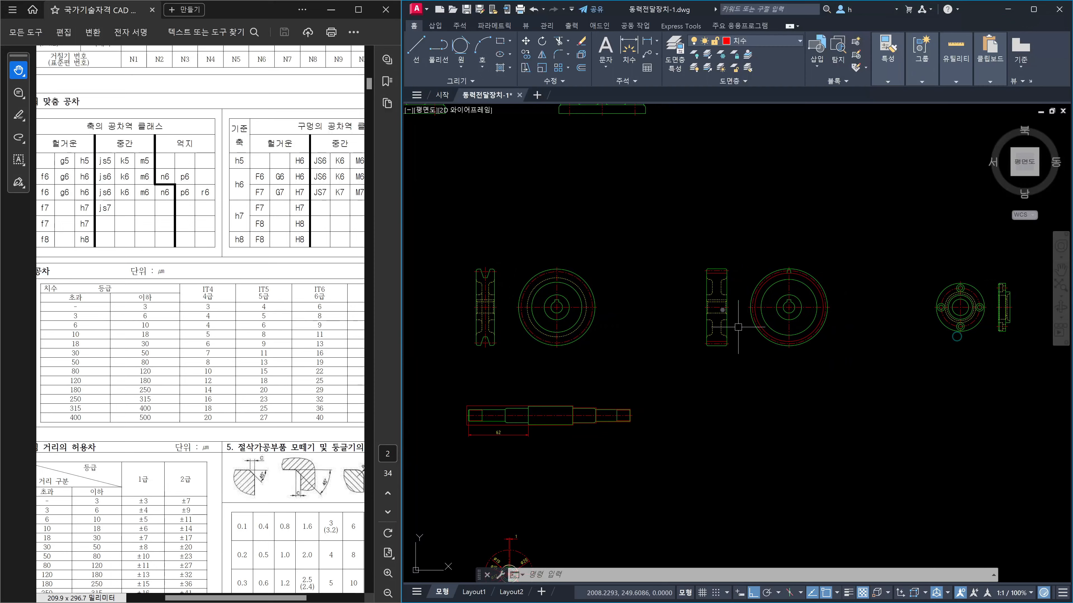
scroll(907, 357, "down", 2)
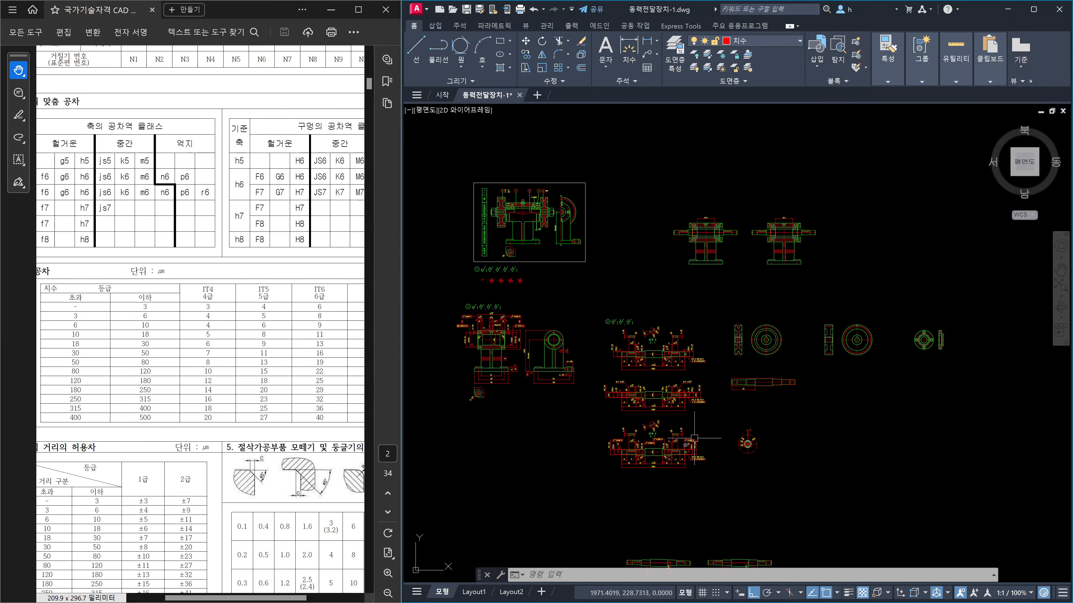
scroll(658, 467, "up", 2)
scroll(652, 473, "up", 4)
middle_click_drag(652, 473, 706, 479)
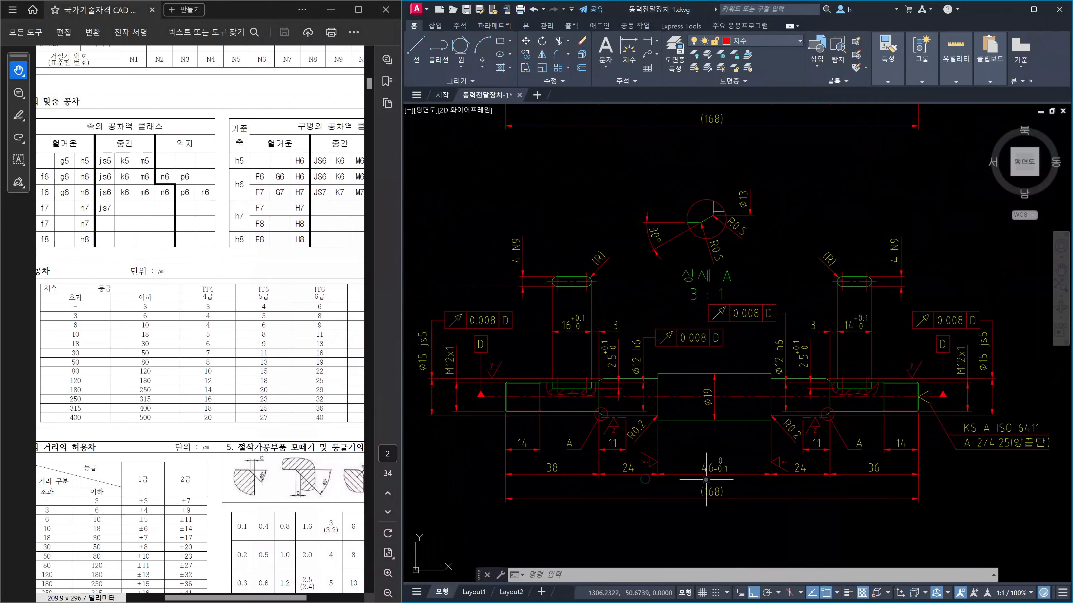